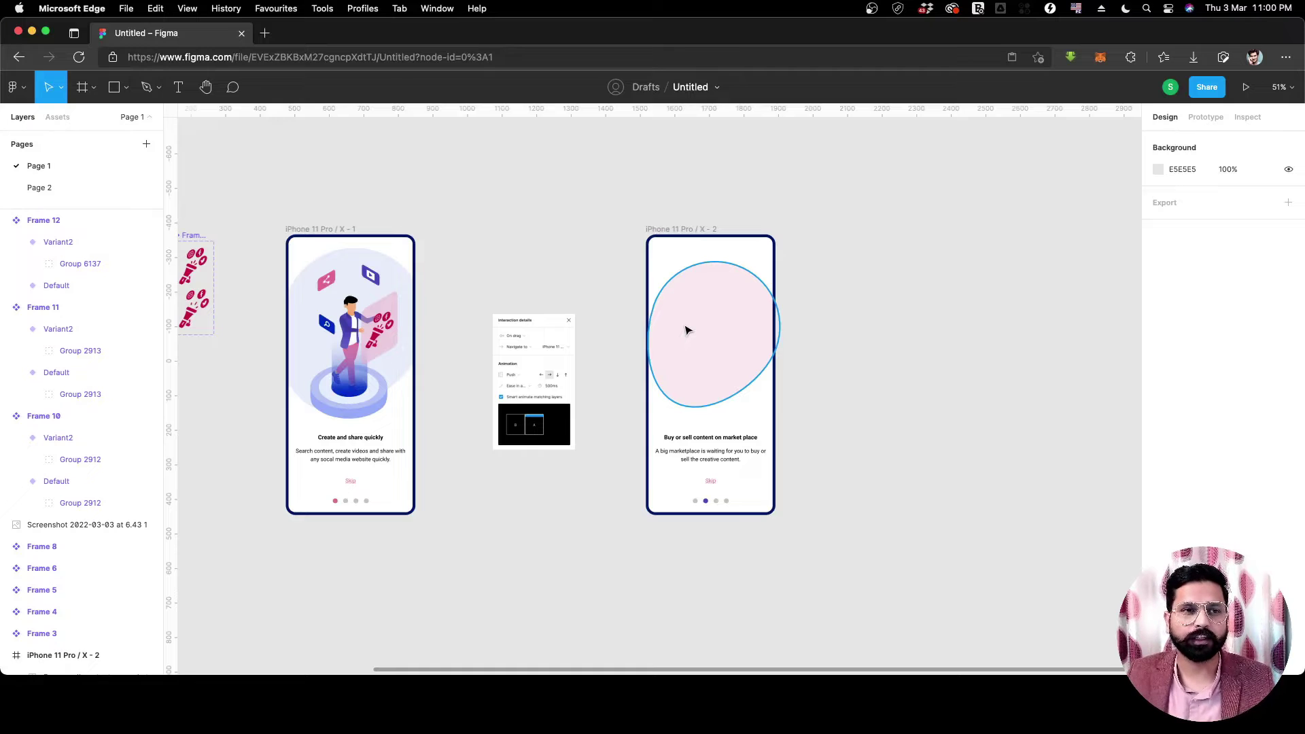
Switch to Page 2, which holds the Graphics Guruji logo screen.
left_click(132, 119)
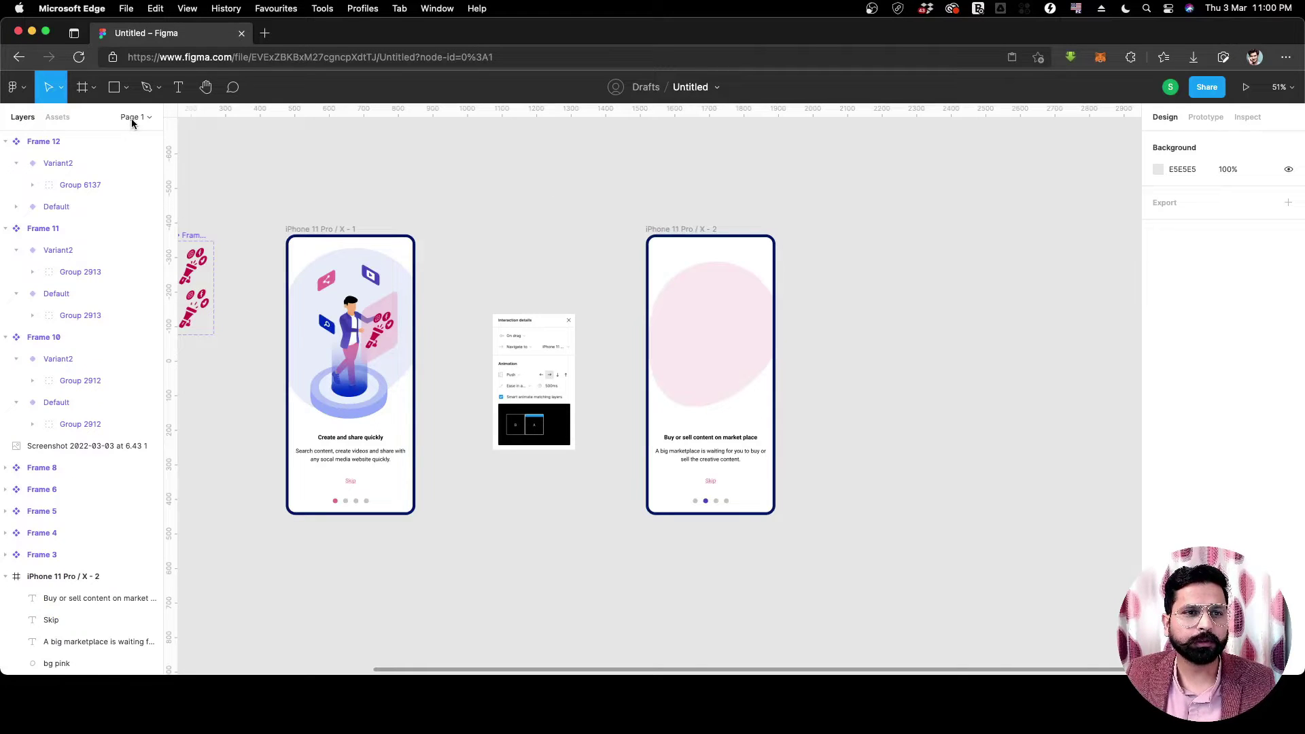
left_click(132, 119)
left_click(82, 191)
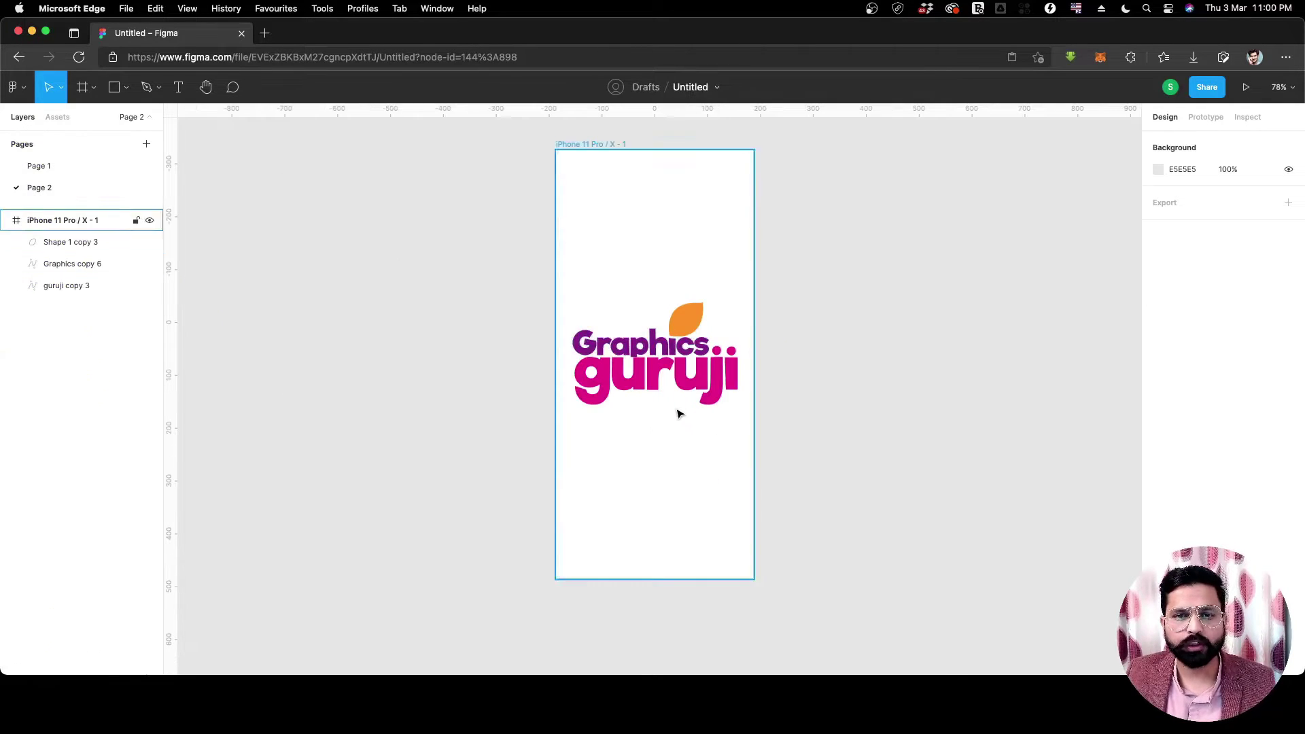
scroll(679, 413, "up", 5)
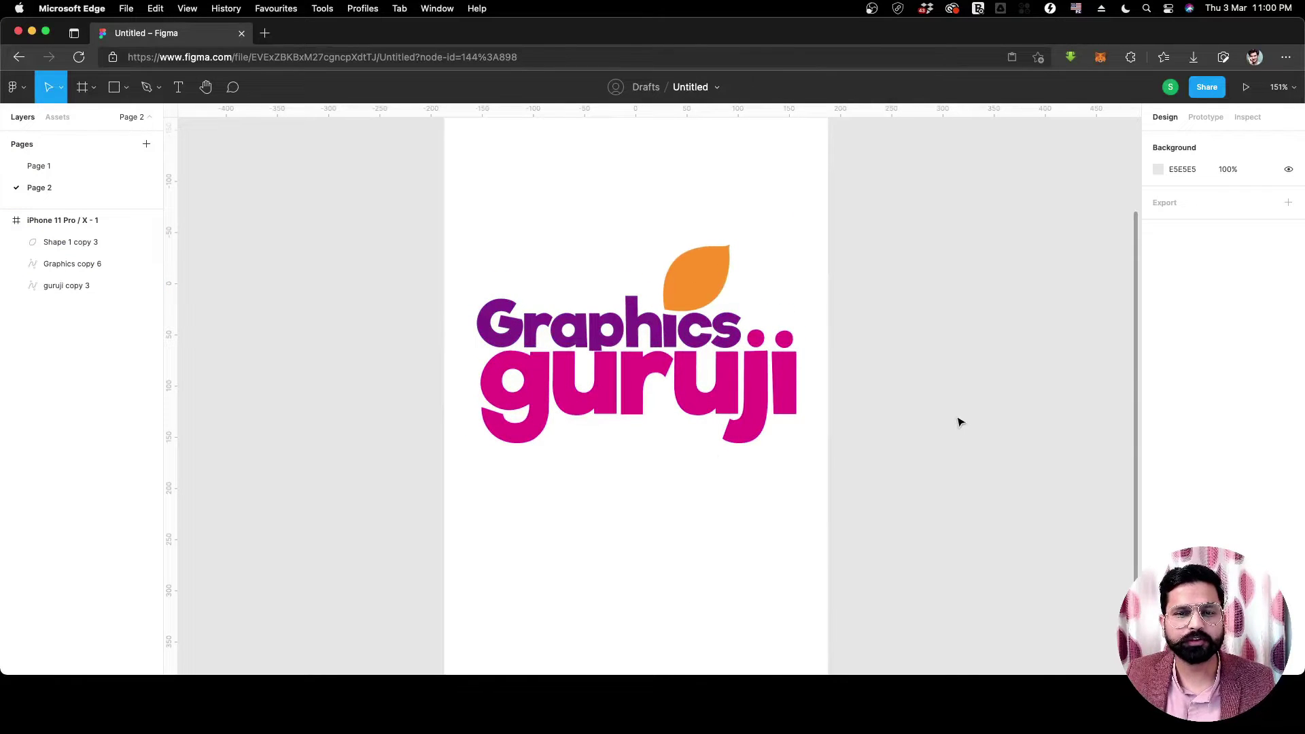
Move the orange leaf shape out of the iPhone frame onto the empty canvas beside it.
left_click(677, 287)
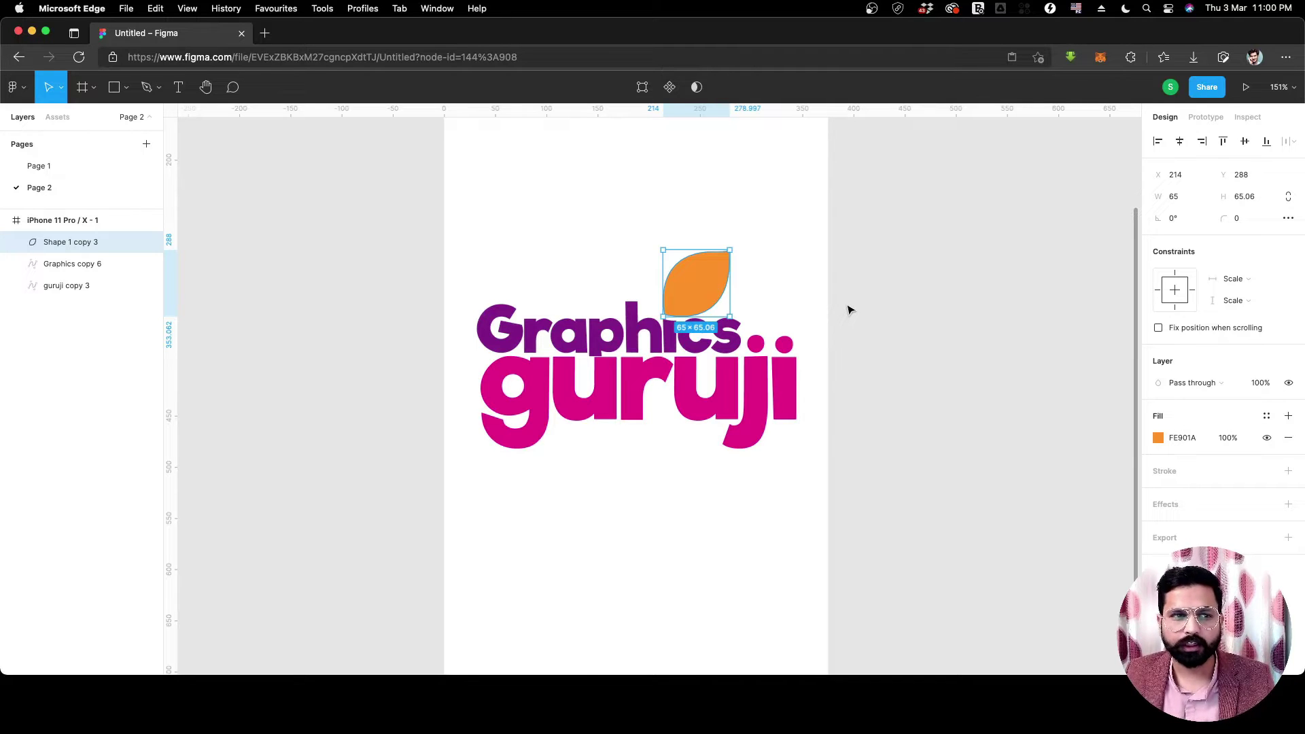
scroll(719, 268, "down", 1)
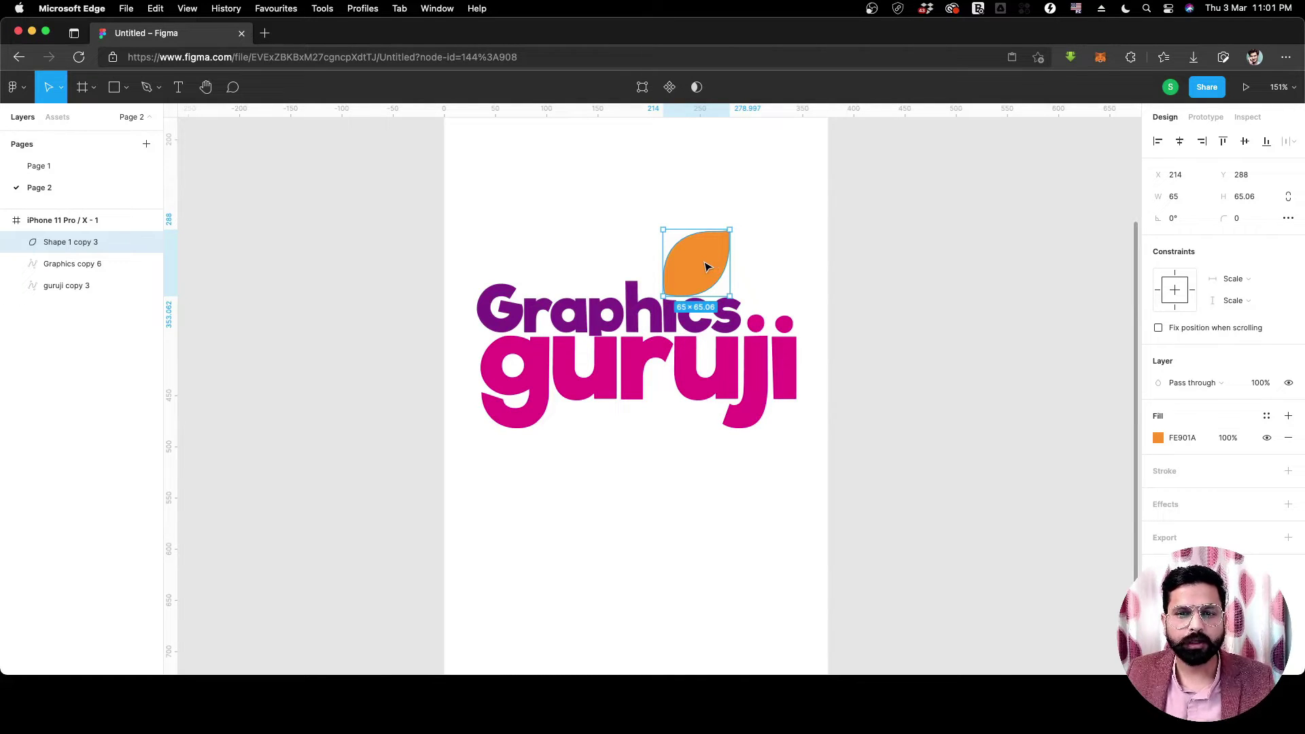
left_click_drag(707, 267, 331, 214)
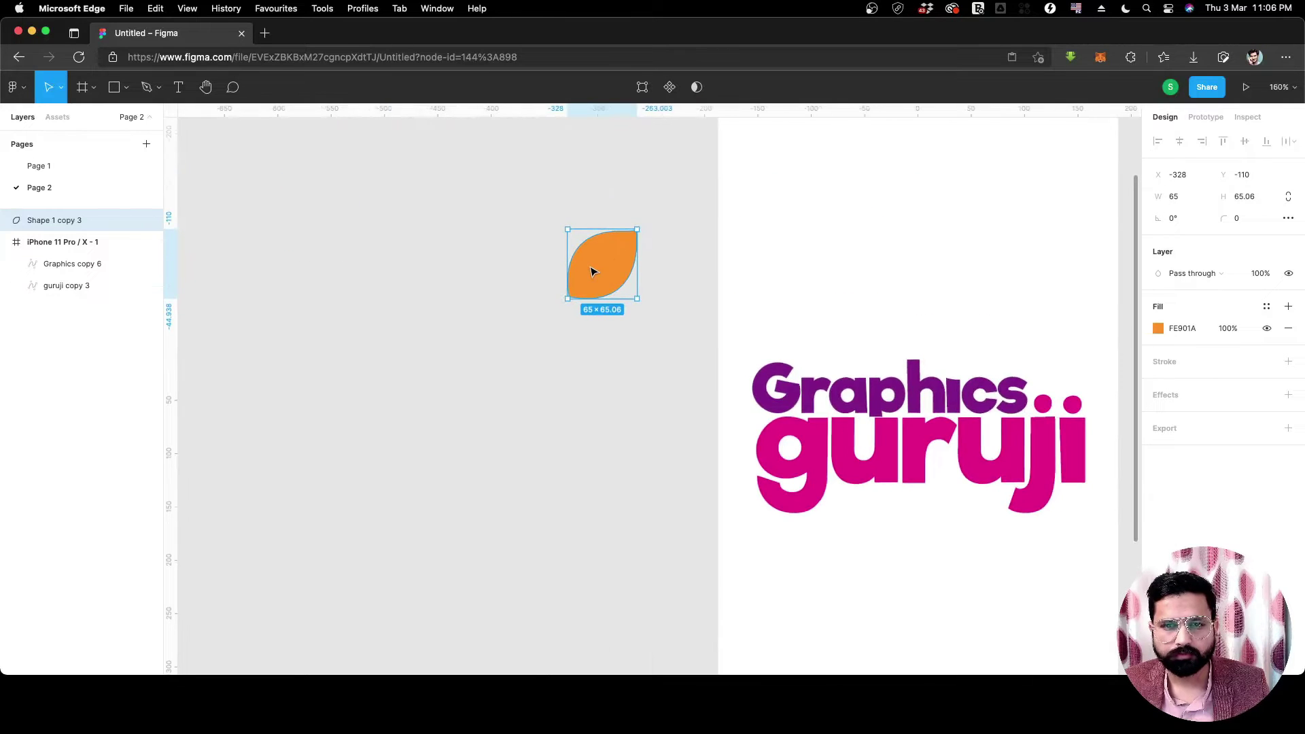
Nudge the leaf up and to the left, undoing the last nudges, to place it at about X -338, Y -117.
scroll(591, 267, "up", 2)
key("shift+Left")
key("shift+Left")
key("shift+Left")
key("shift+Left")
key("shift+Up")
key("shift+Up")
key("shift+Up")
key("shift+Up")
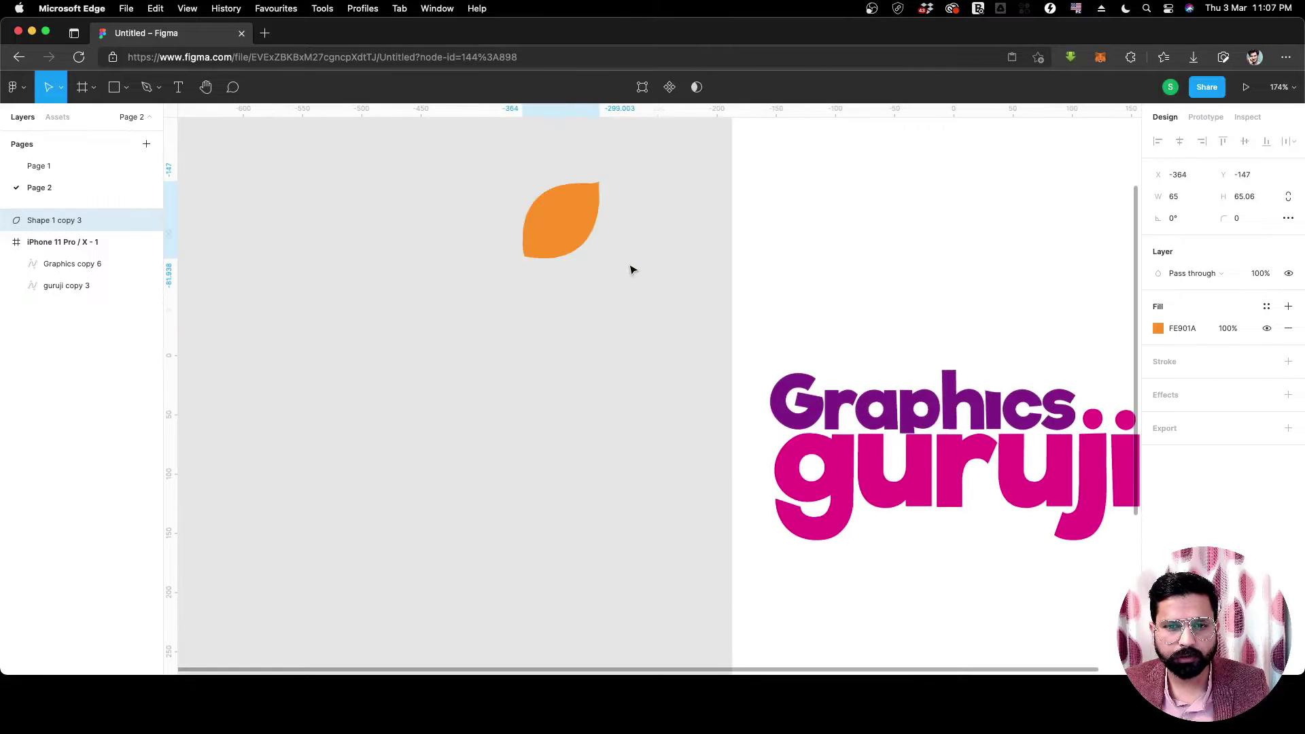
key("super+z")
key("super+z")
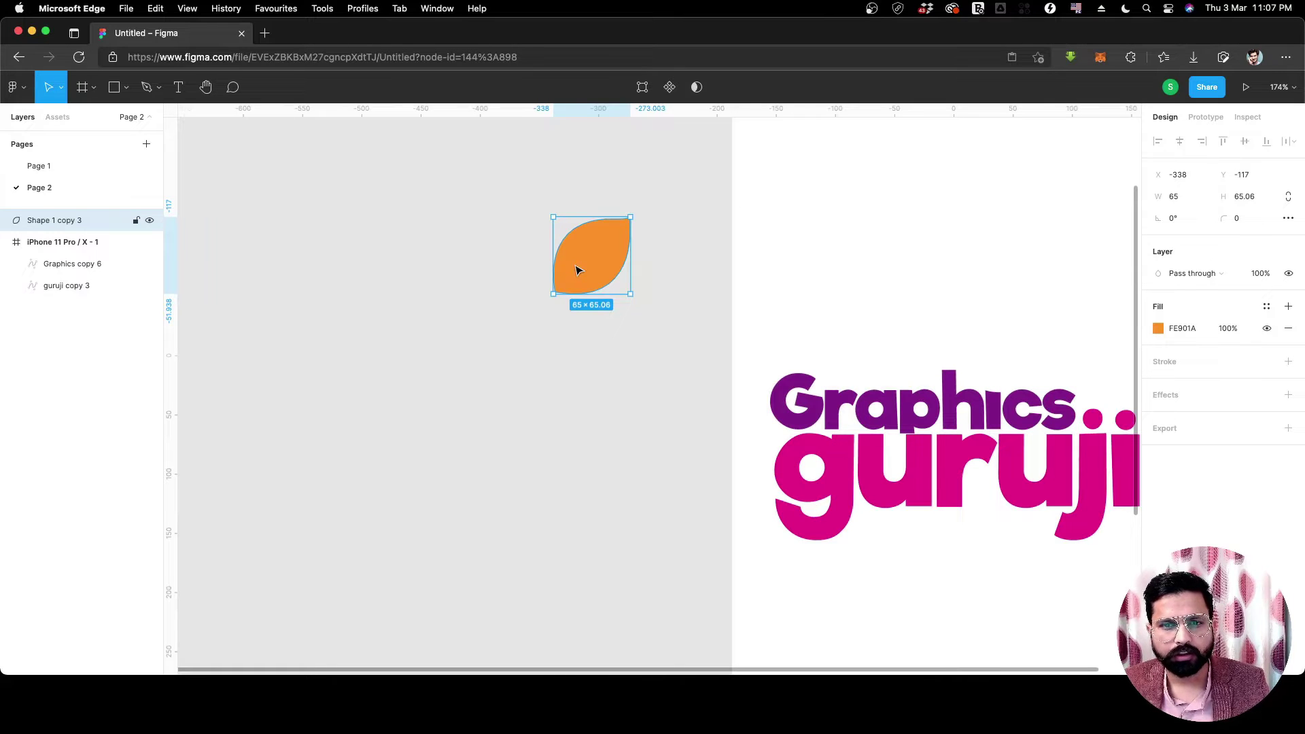
Wrap the orange leaf in its own frame and turn that frame into a component.
right_click(581, 271)
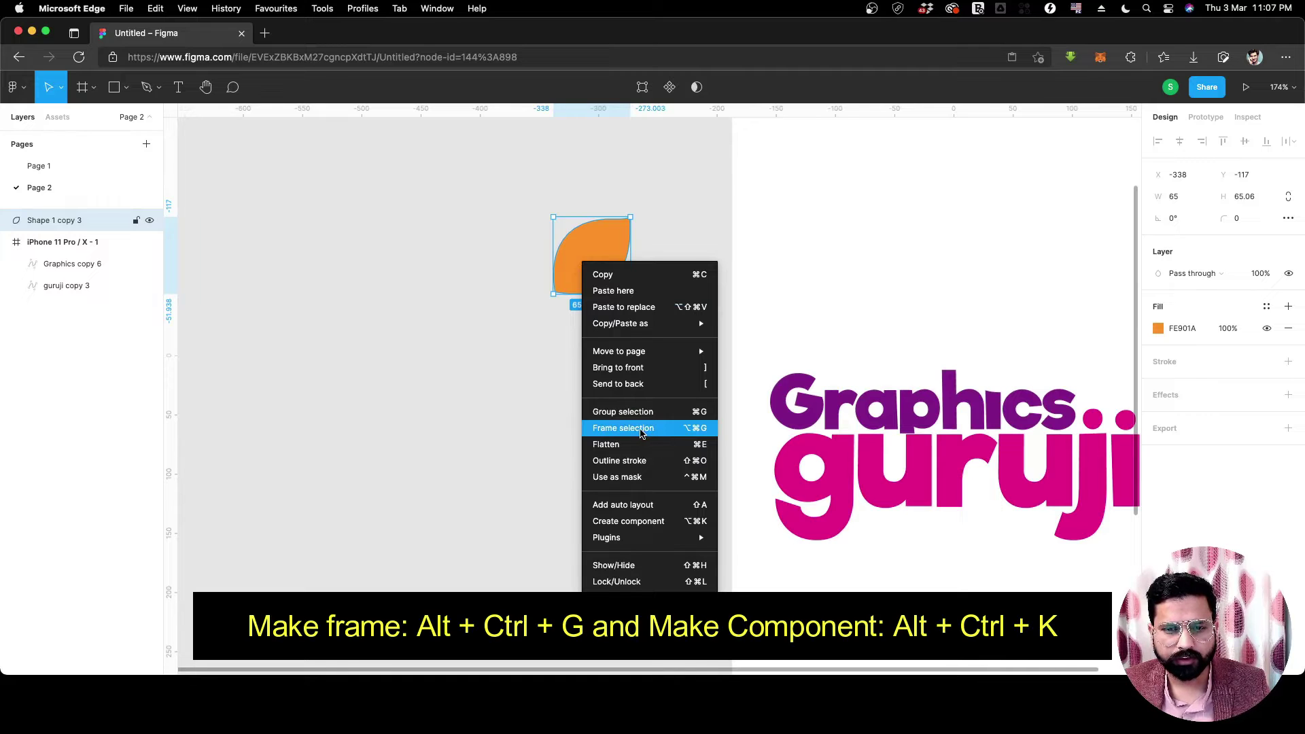
left_click(694, 433)
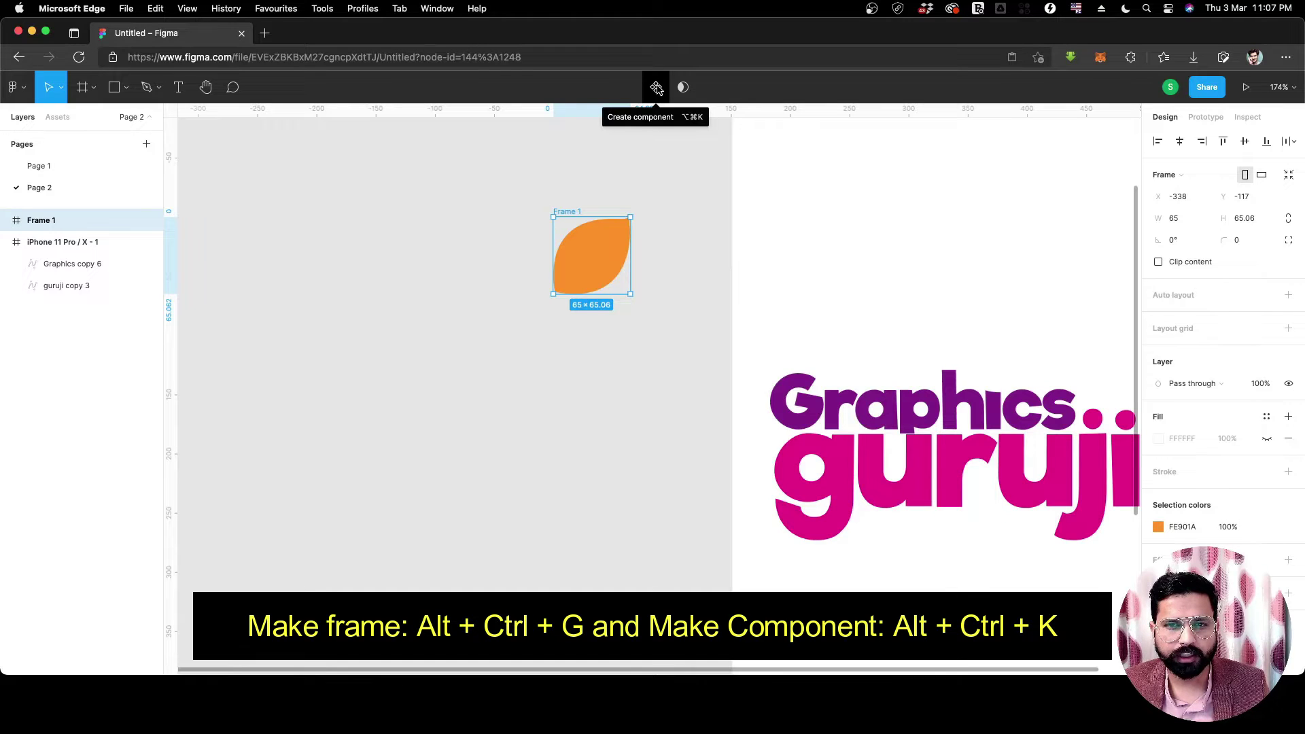
right_click(590, 242)
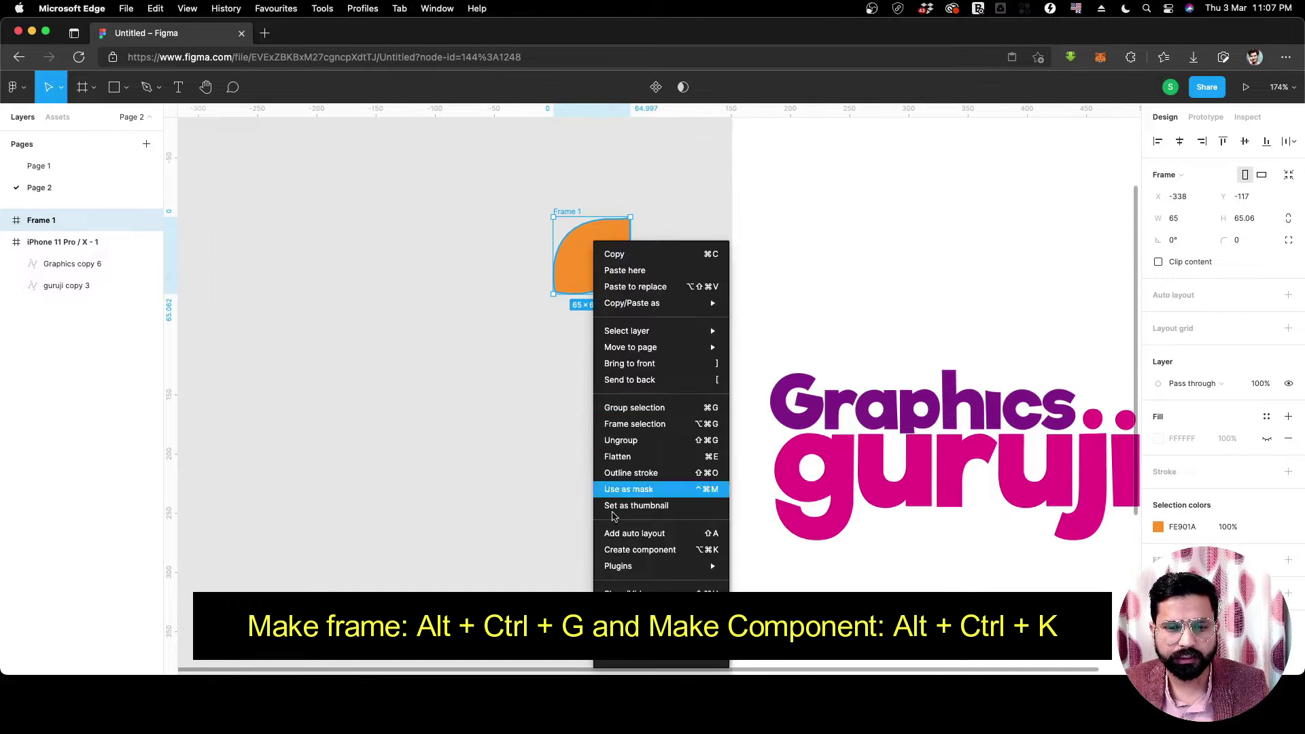
left_click(669, 550)
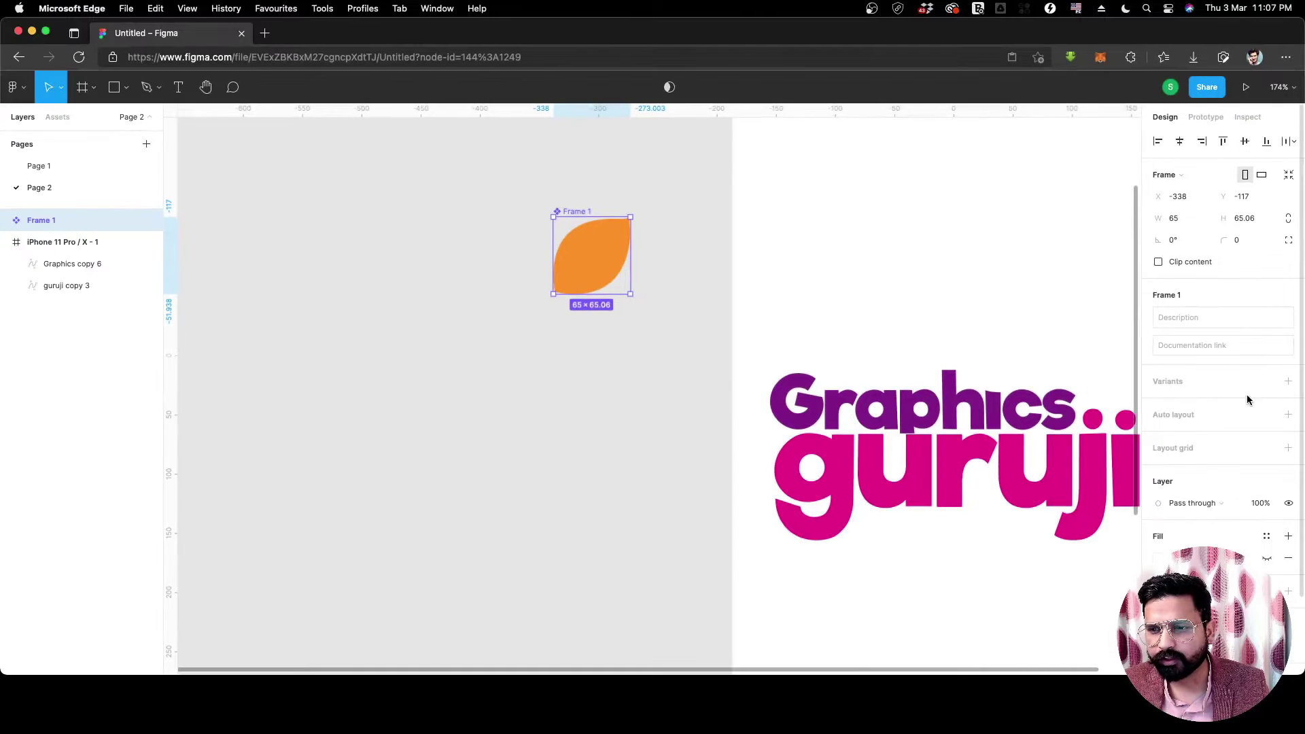
Add a second variant to the leaf component and select the leaf shape inside it.
left_click(1173, 382)
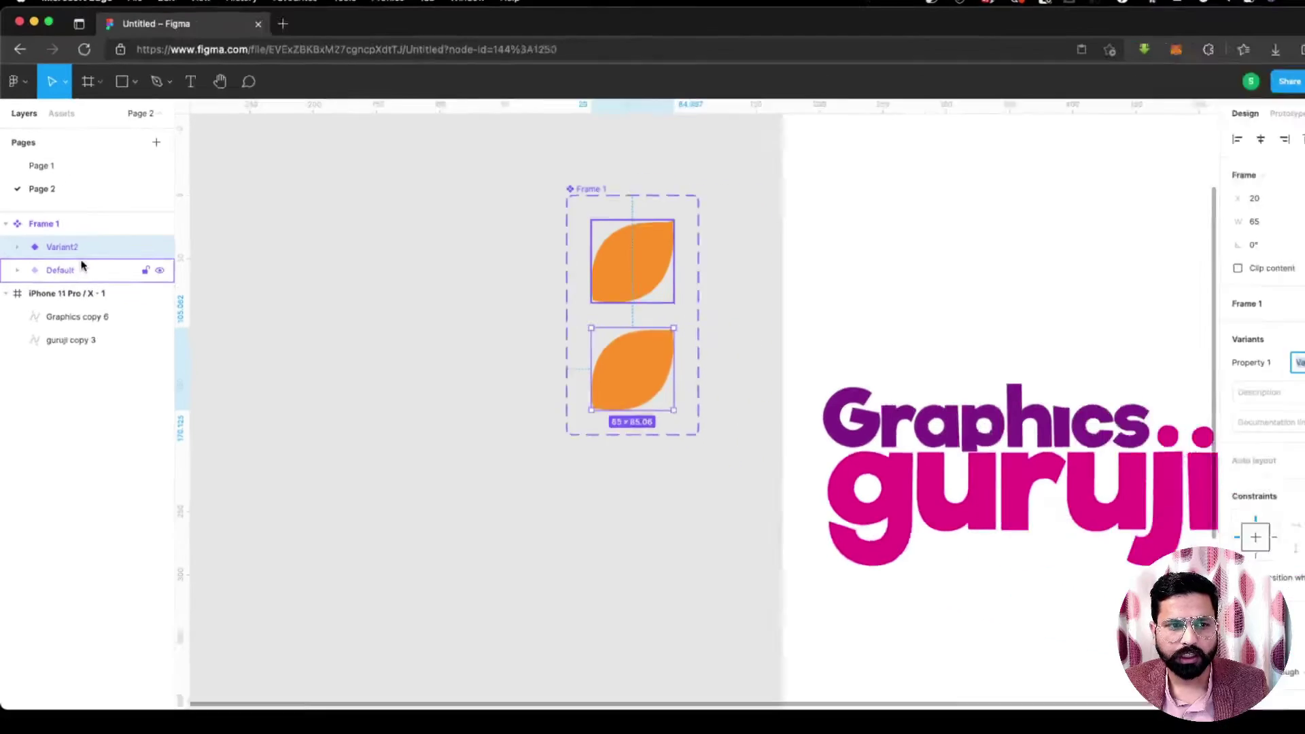
left_click(620, 360)
double_click(614, 356)
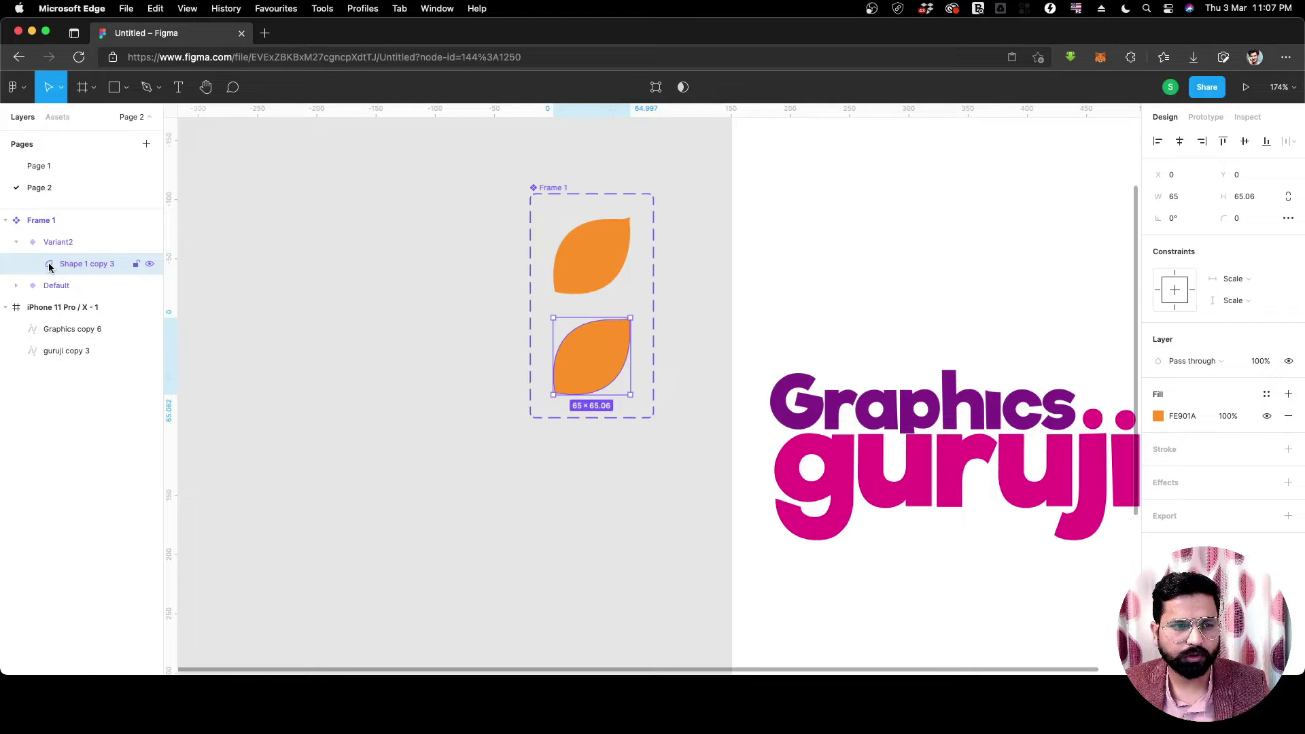
scroll(596, 367, "down", 10)
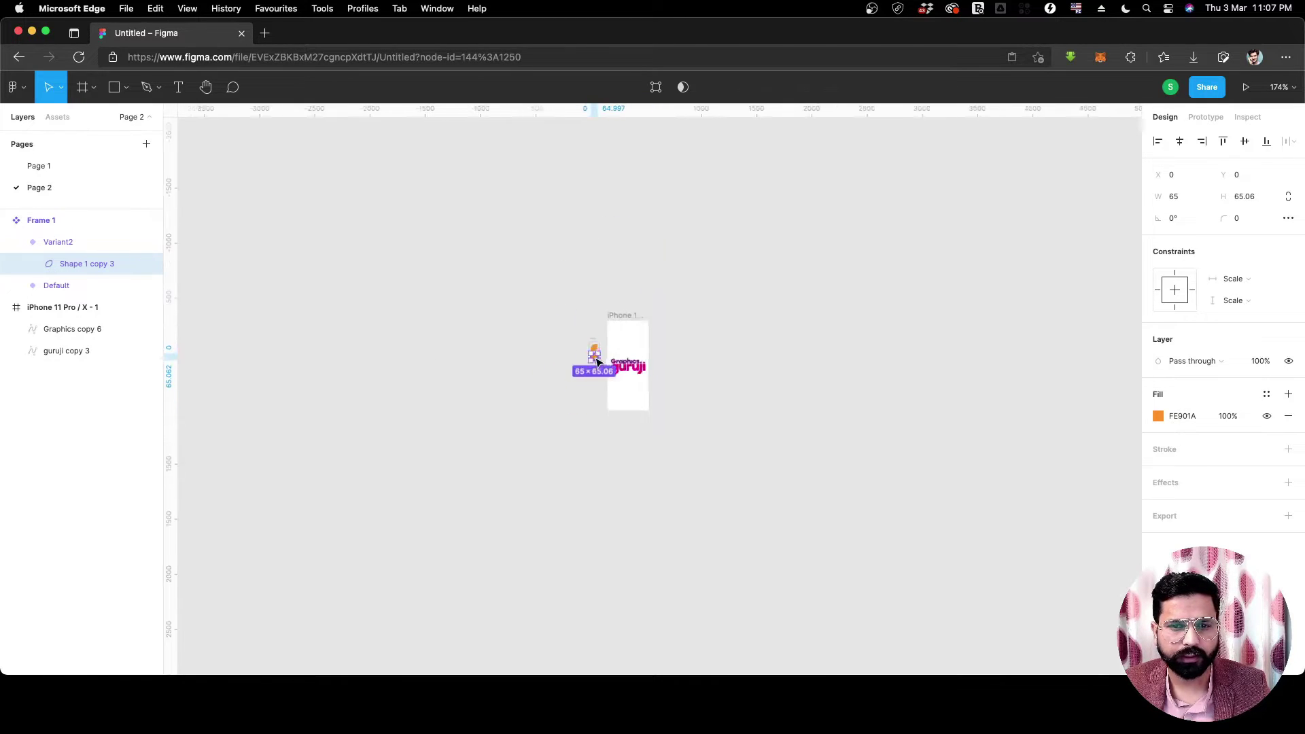
scroll(596, 367, "up", 10)
scroll(596, 367, "up", 5)
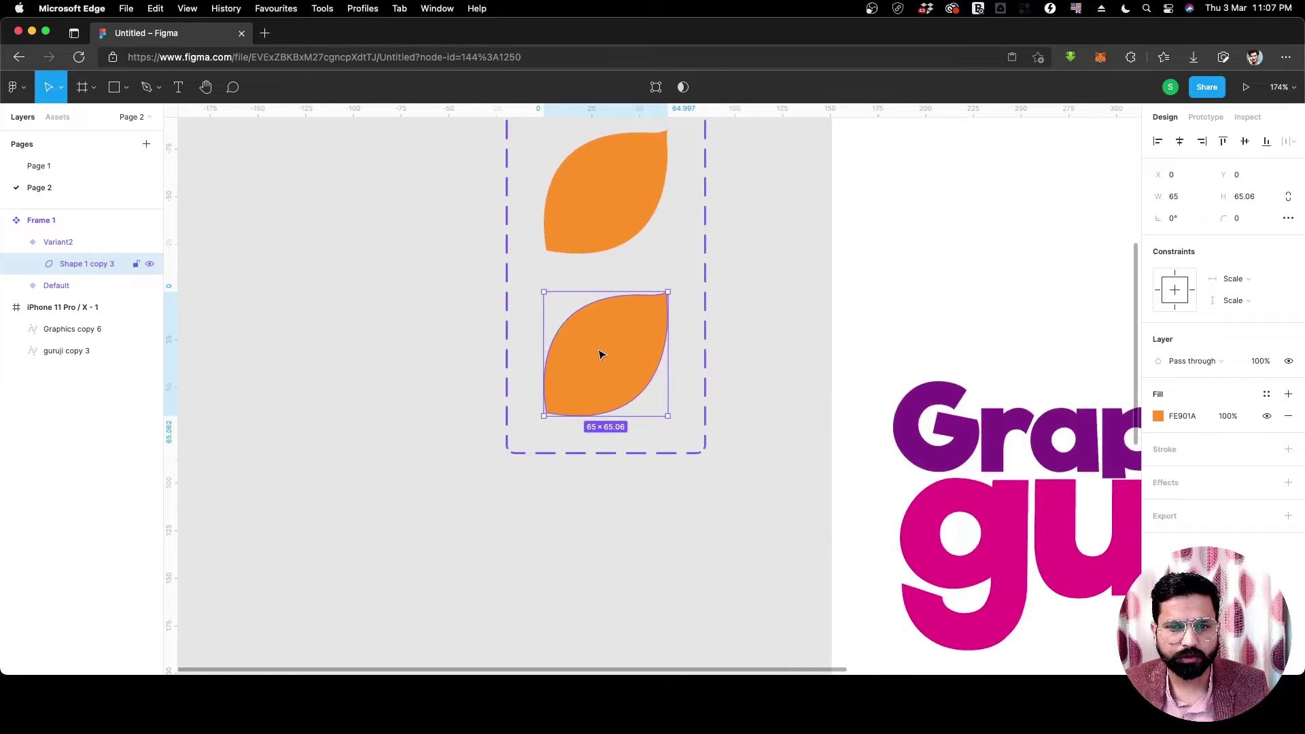
left_click(792, 364)
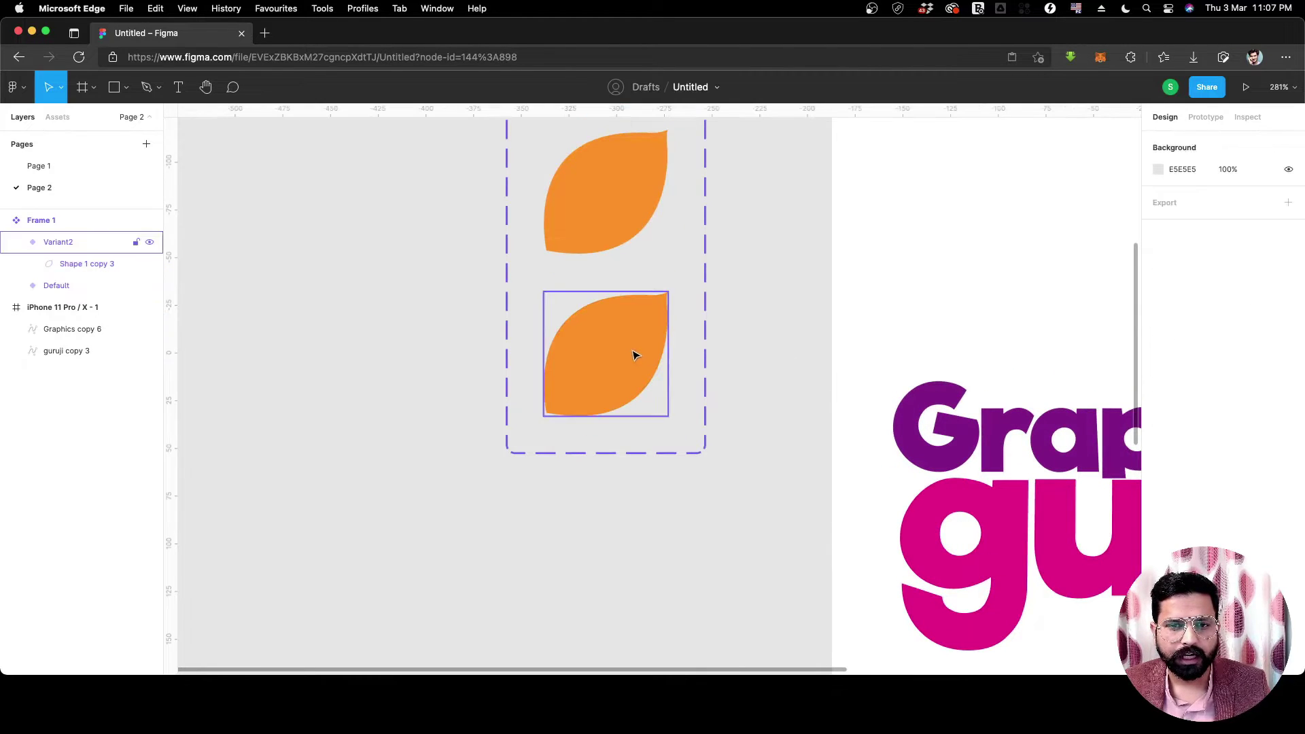
left_click(635, 355)
left_click_drag(672, 287, 688, 328)
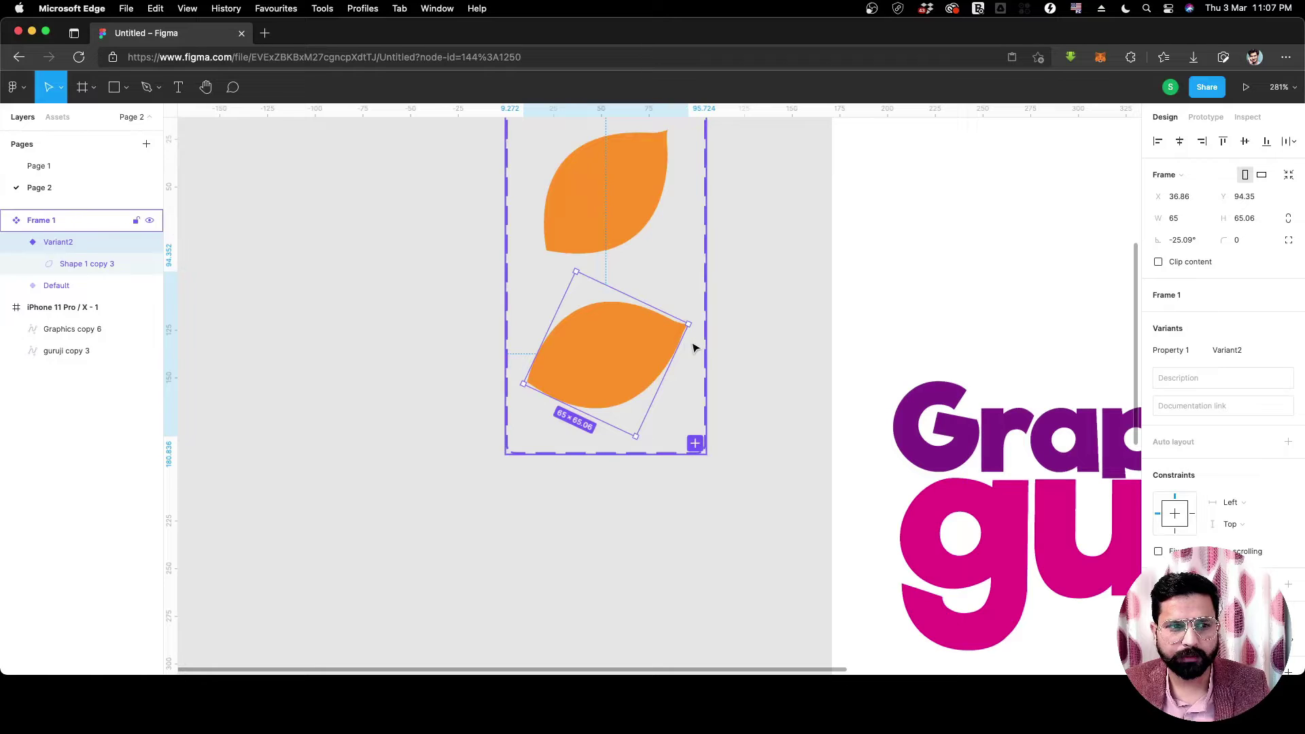
key("super+z")
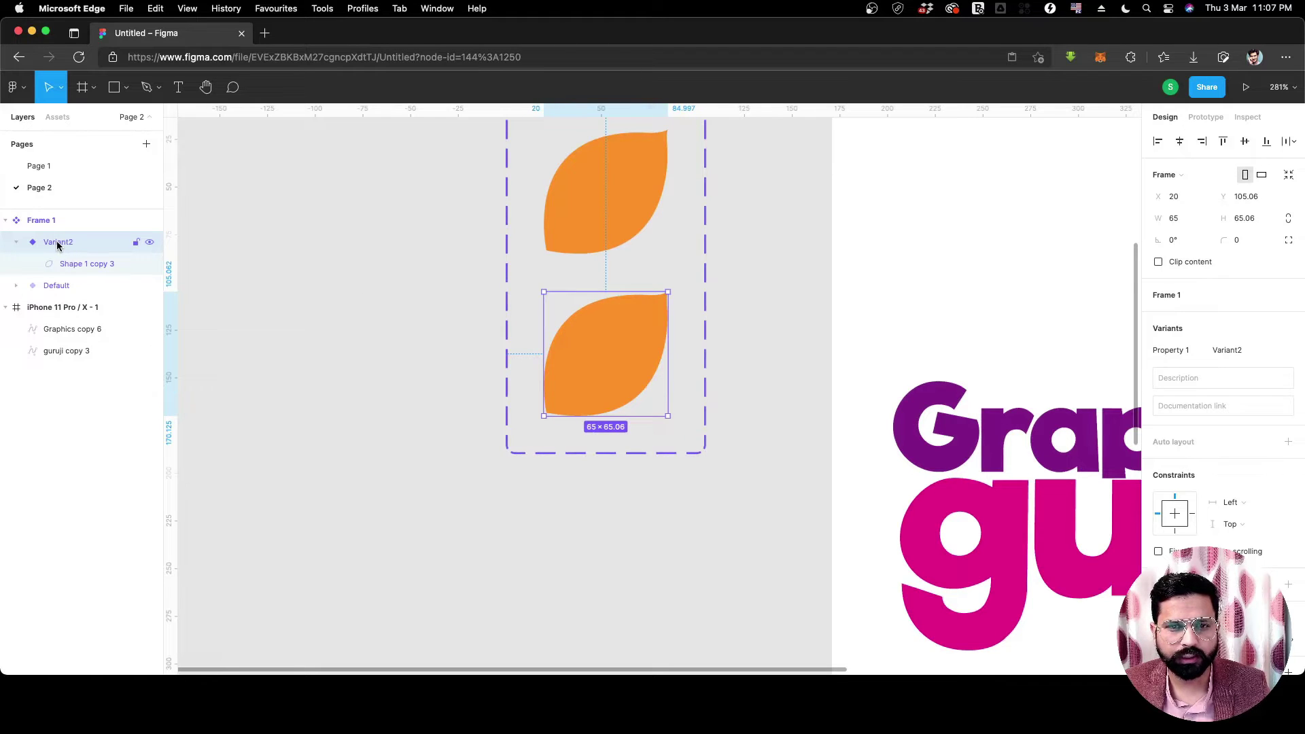
double_click(603, 361)
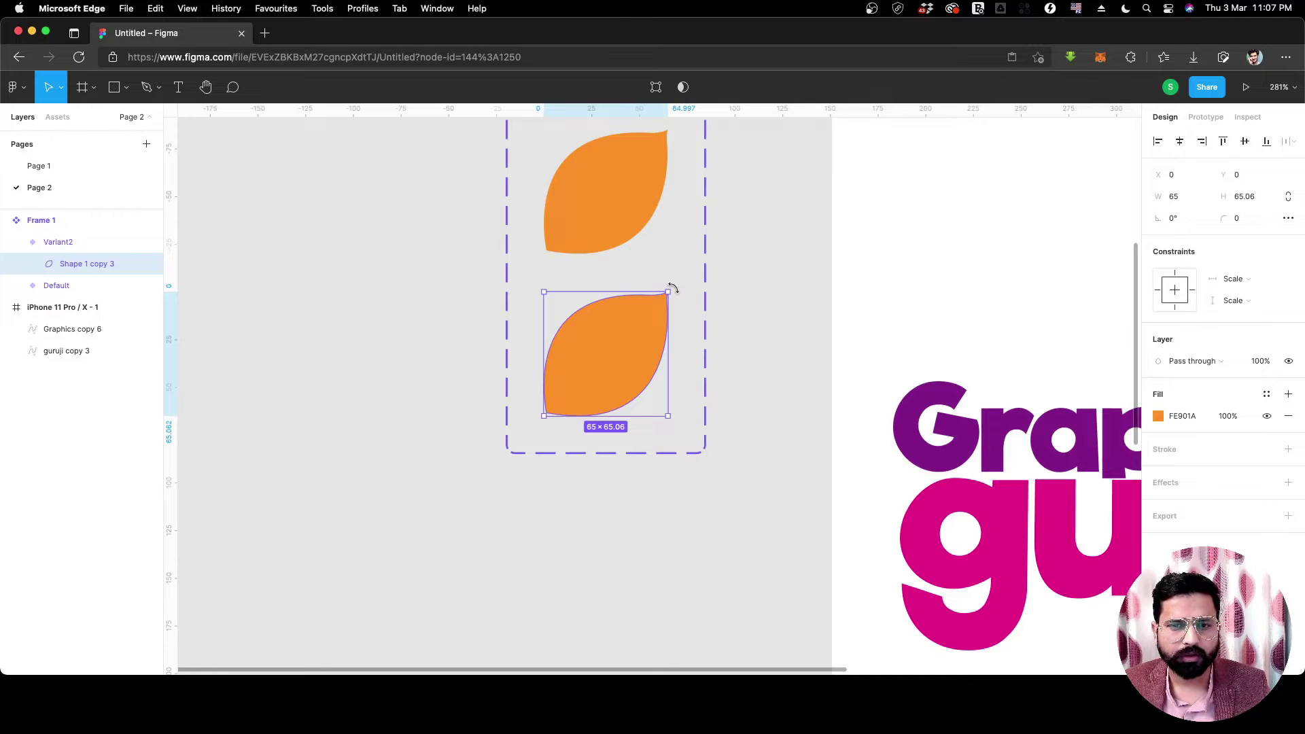
left_click_drag(672, 288, 692, 318)
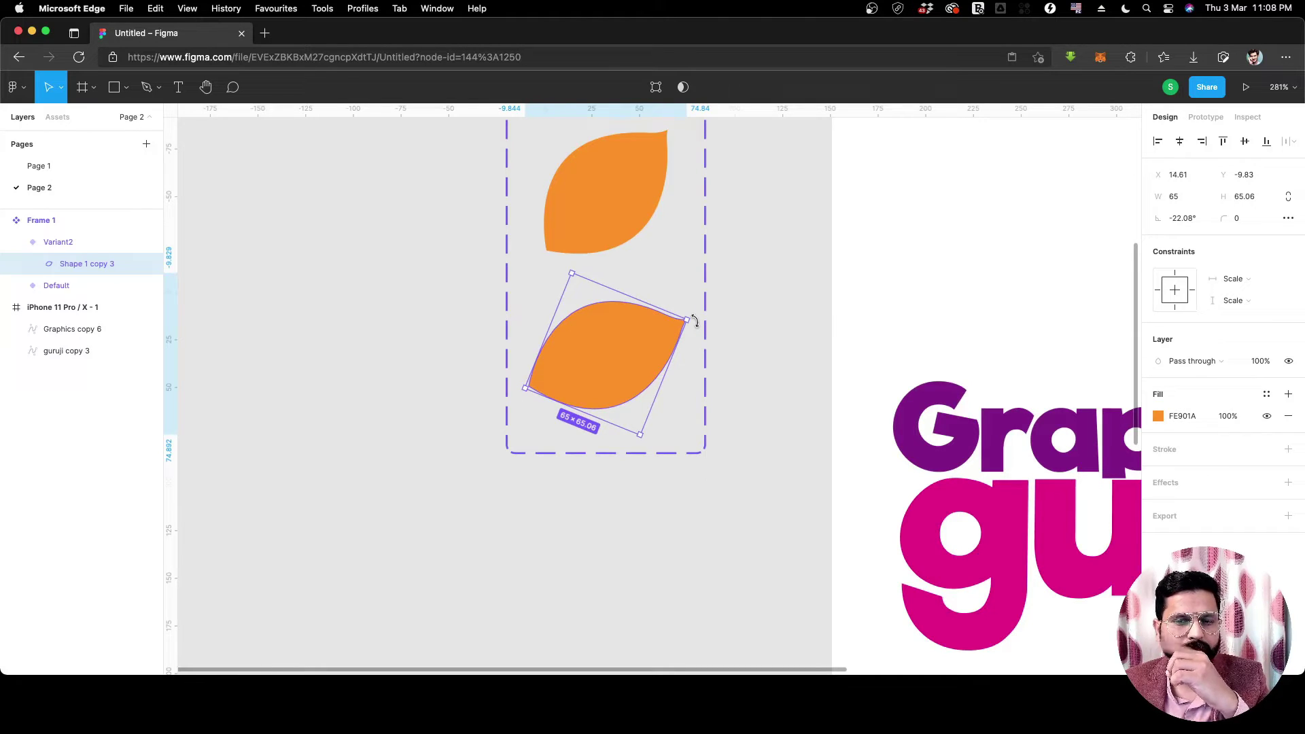
key("super+z")
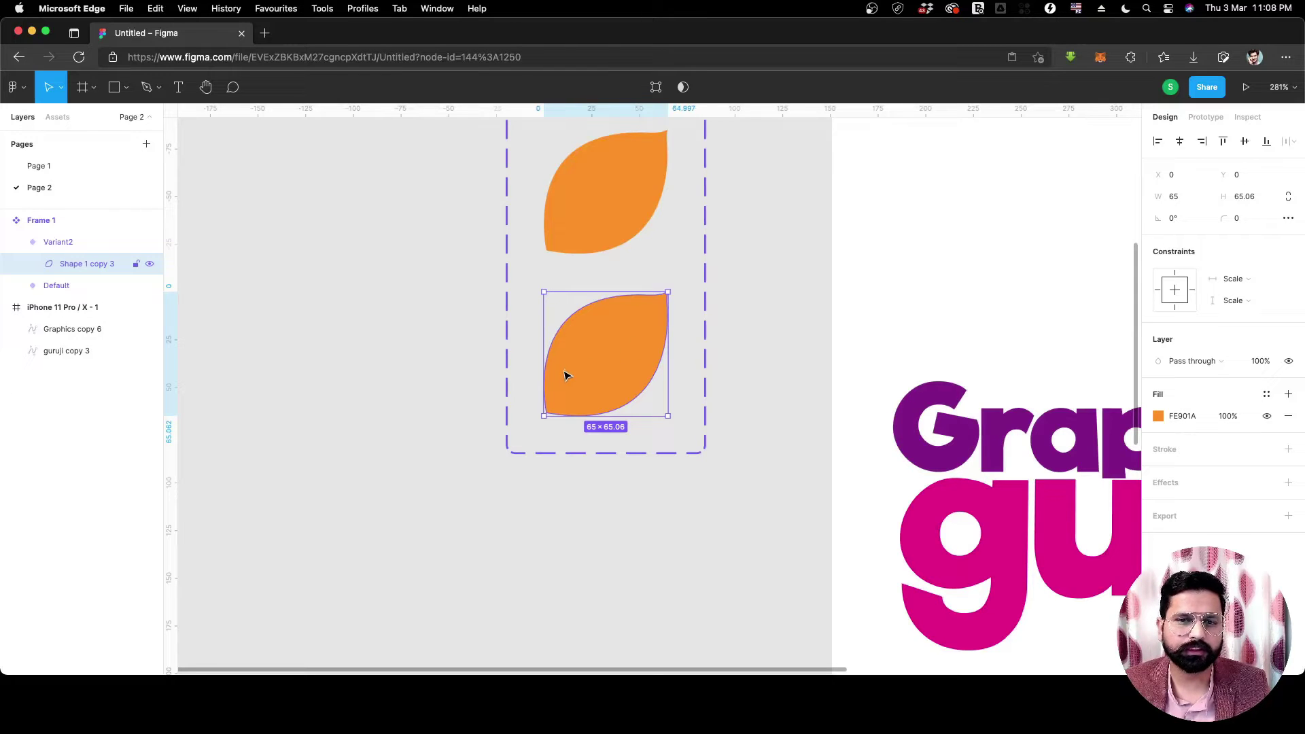
Place a vertical and a horizontal guide that cross at the lower-left tip of the Variant2 leaf.
scroll(567, 375, "up", 2)
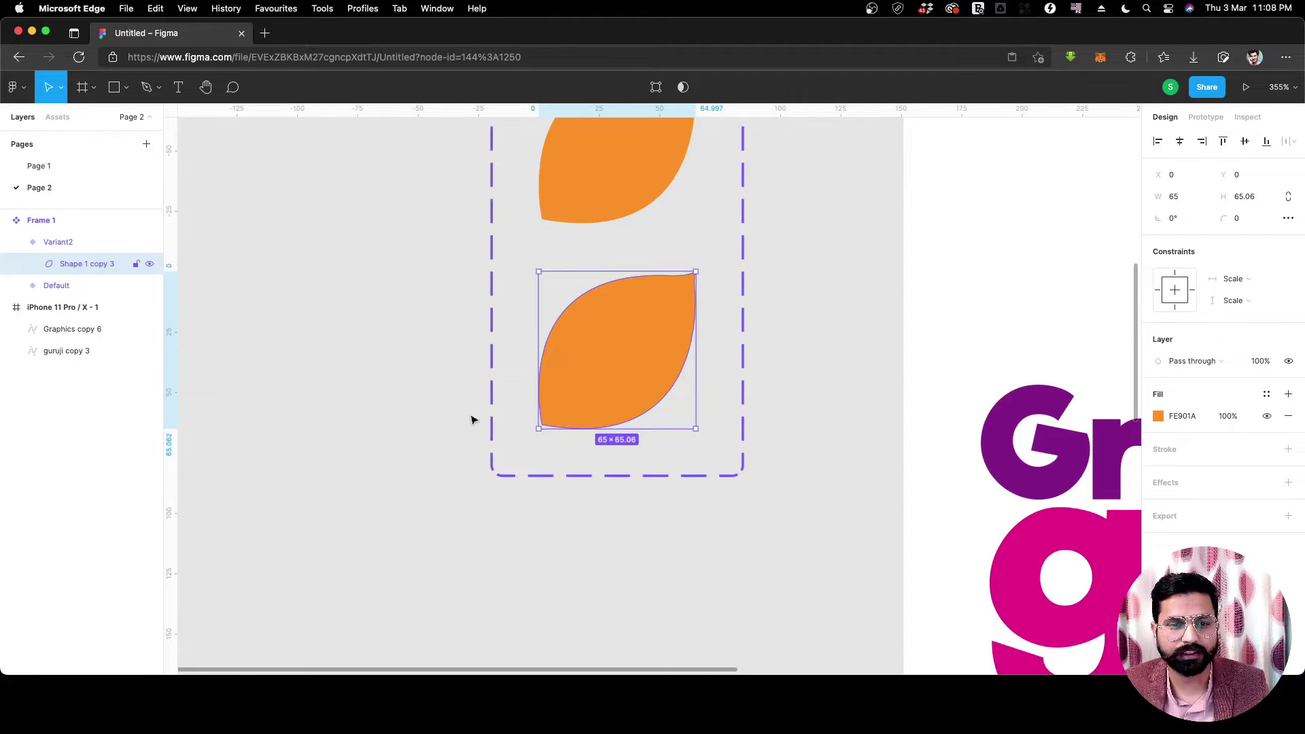
left_click_drag(171, 381, 543, 394)
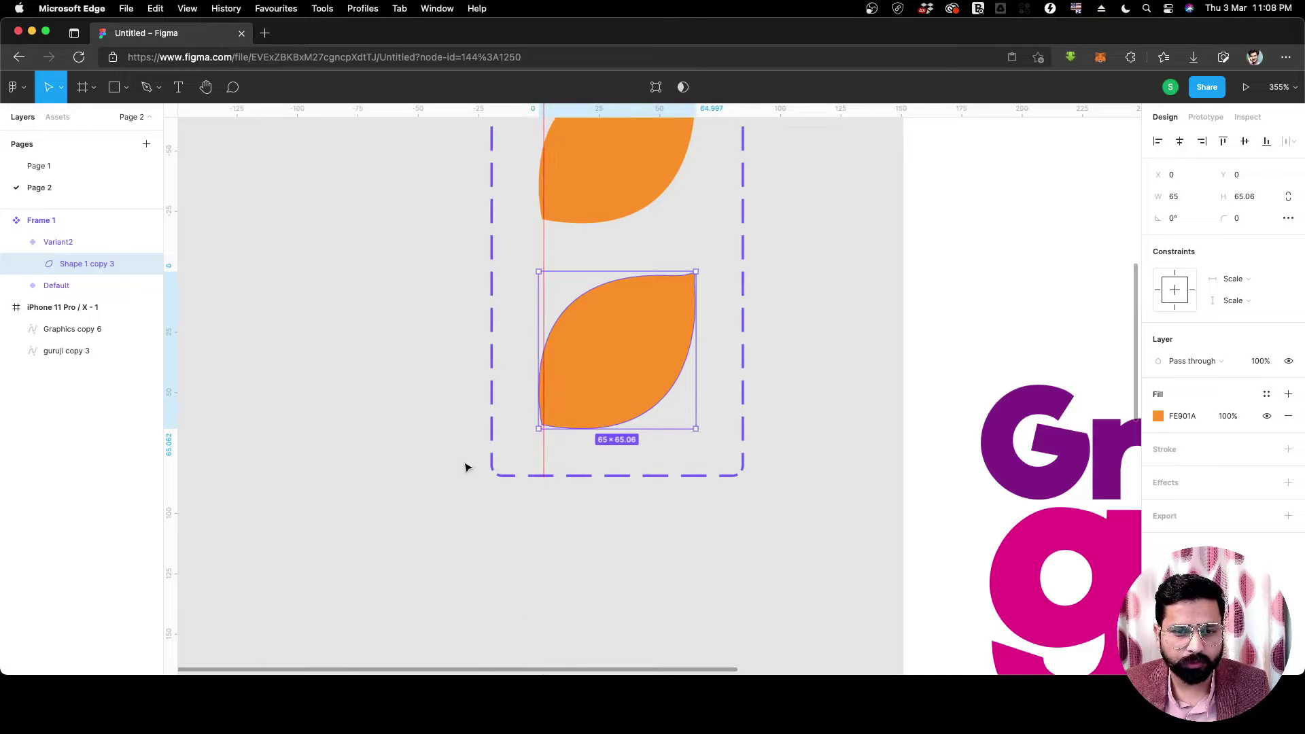
left_click_drag(587, 110, 592, 423)
left_click(632, 408)
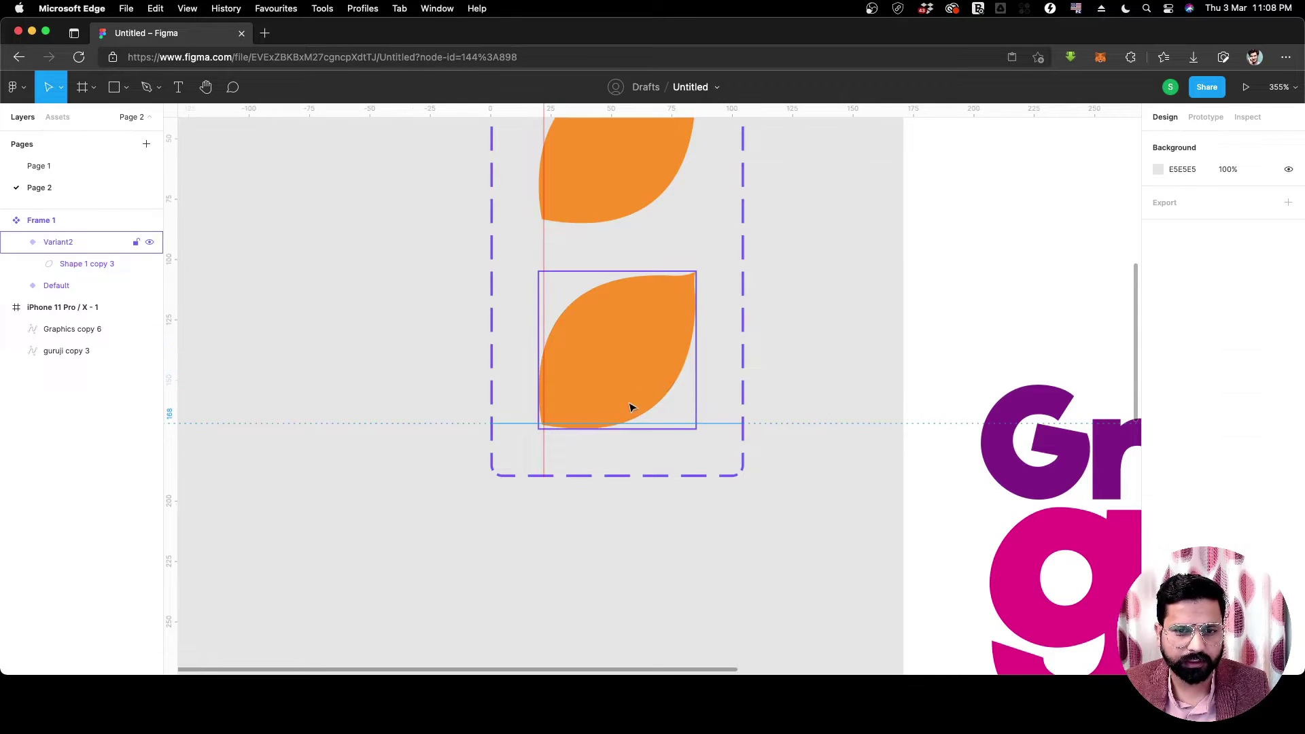
Rotate the leaf shape inside Variant2 by about -22° and move its lower-left tip onto the intersection of the guides.
left_click(670, 334)
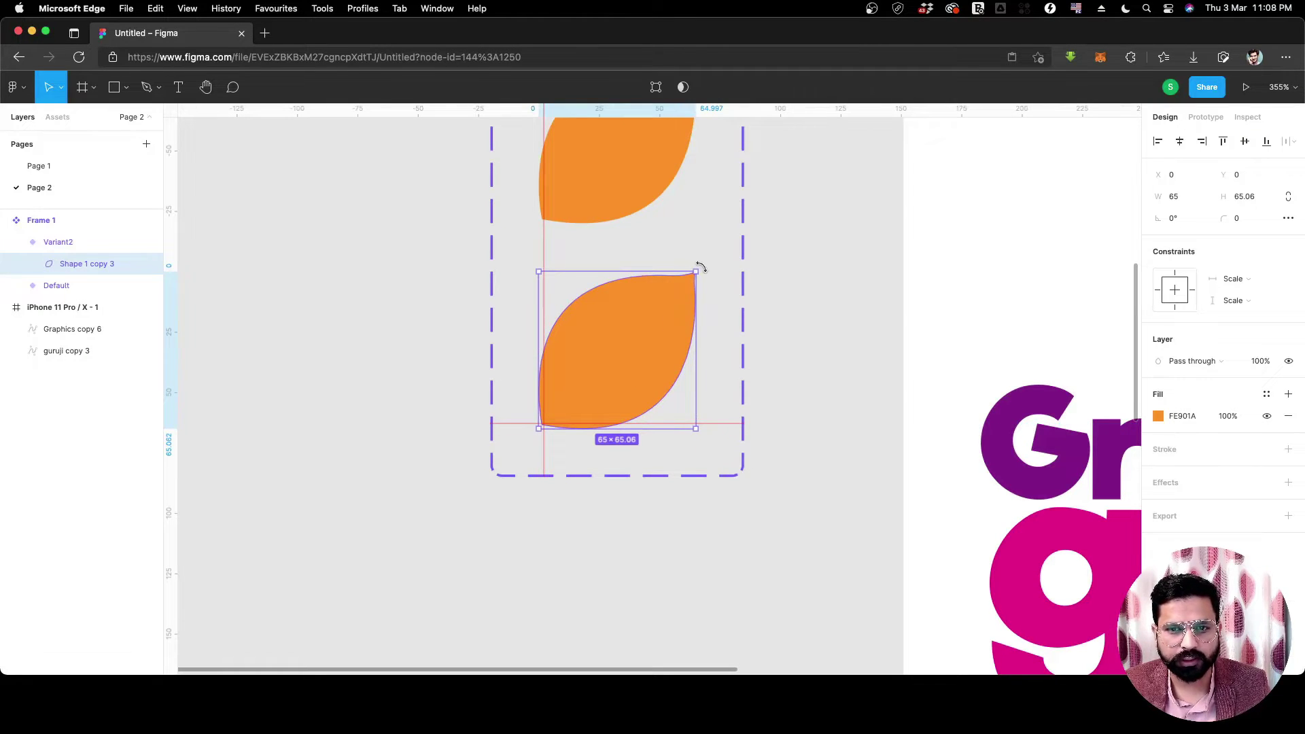
left_click_drag(701, 267, 726, 305)
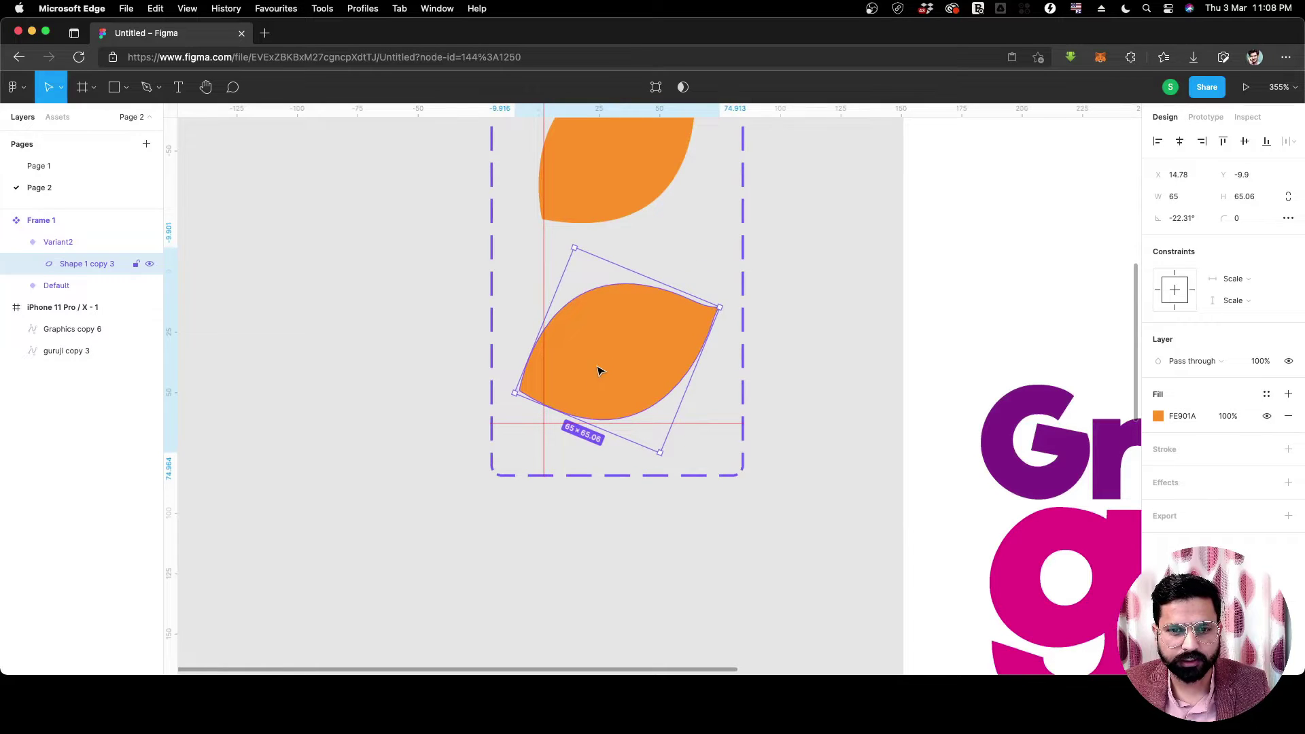
left_click_drag(598, 371, 618, 401)
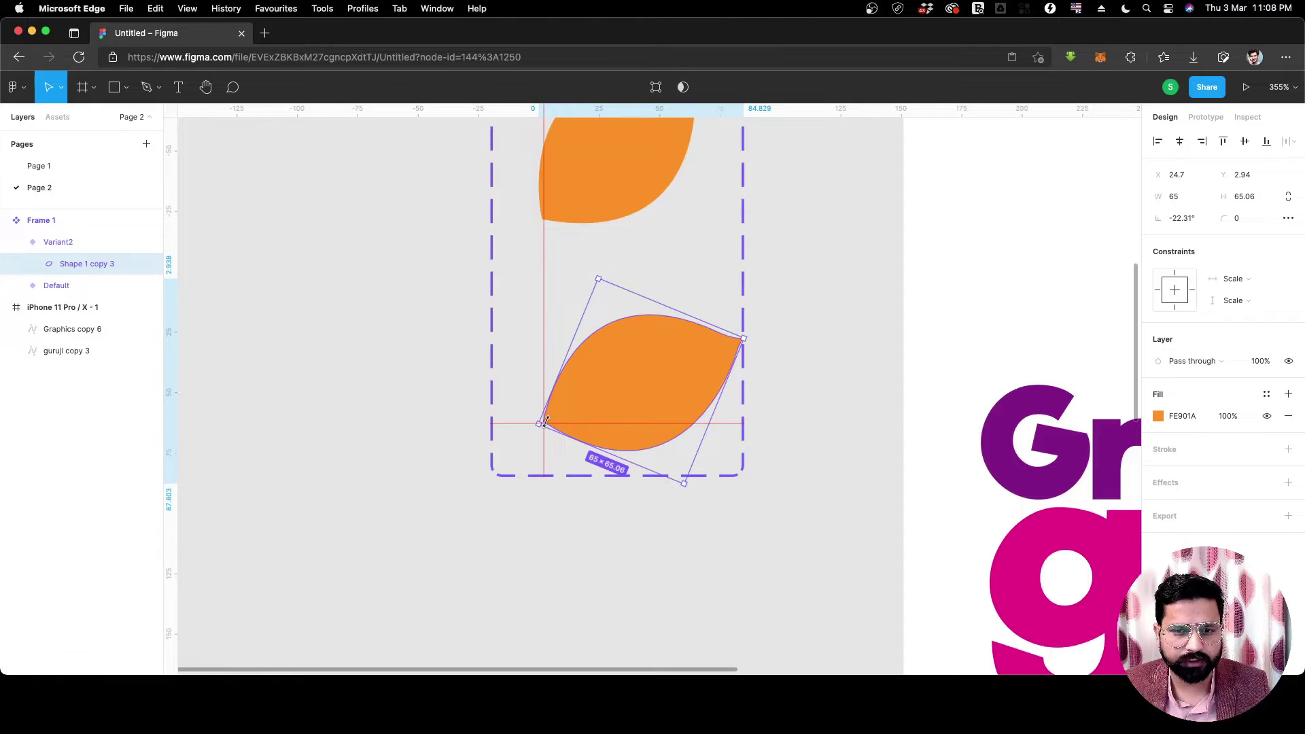
scroll(673, 364, "down", 5)
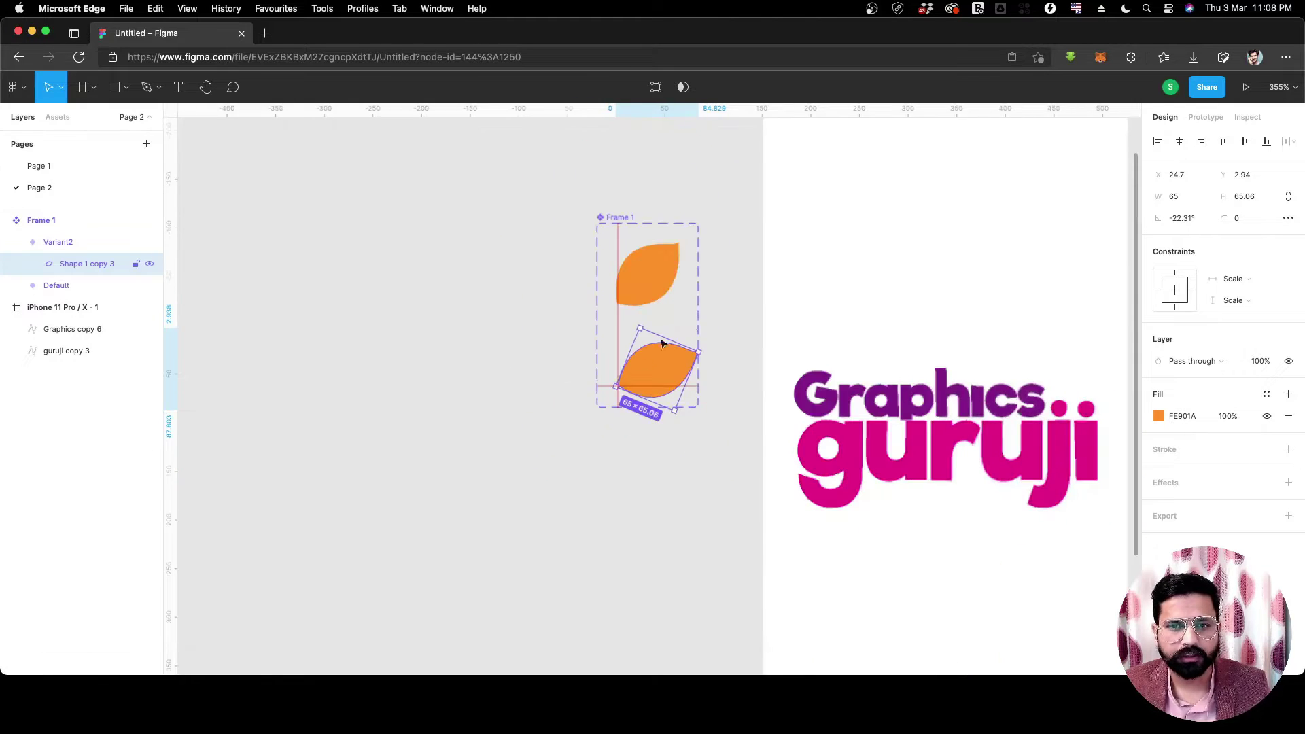
scroll(760, 292, "up", 3)
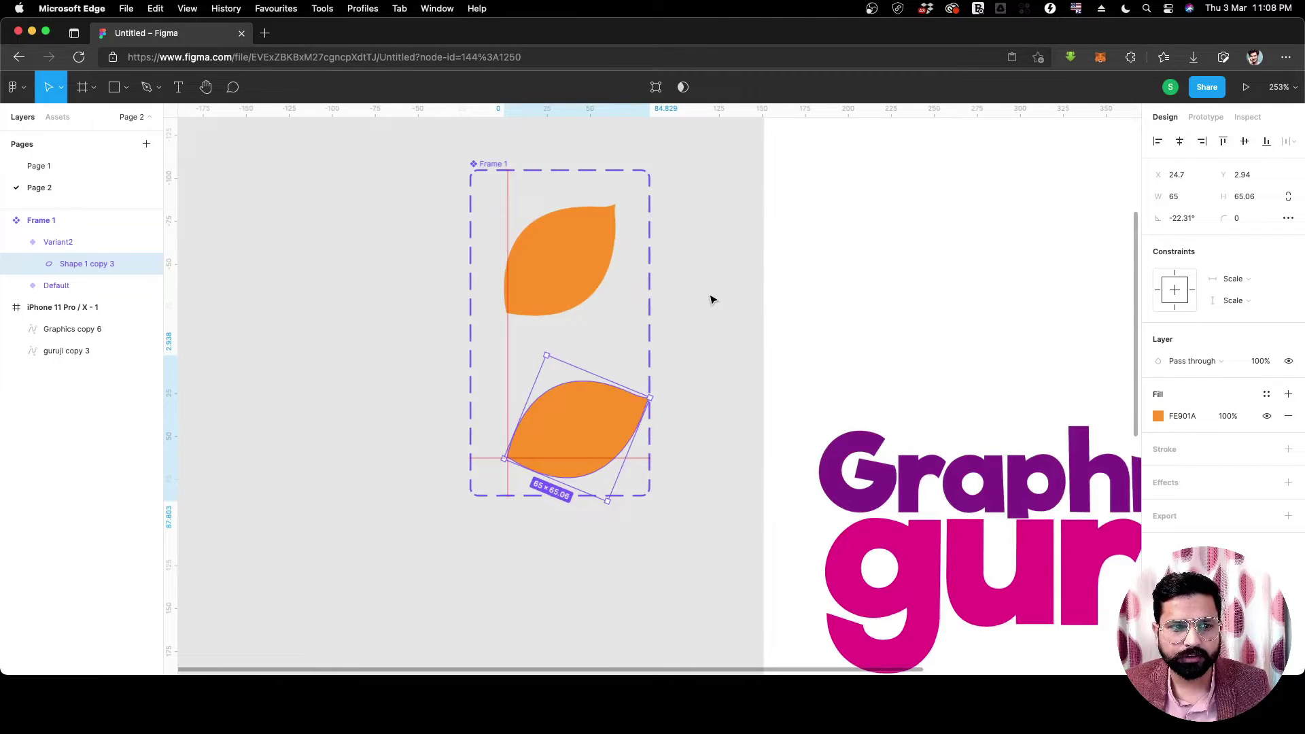
left_click(734, 328)
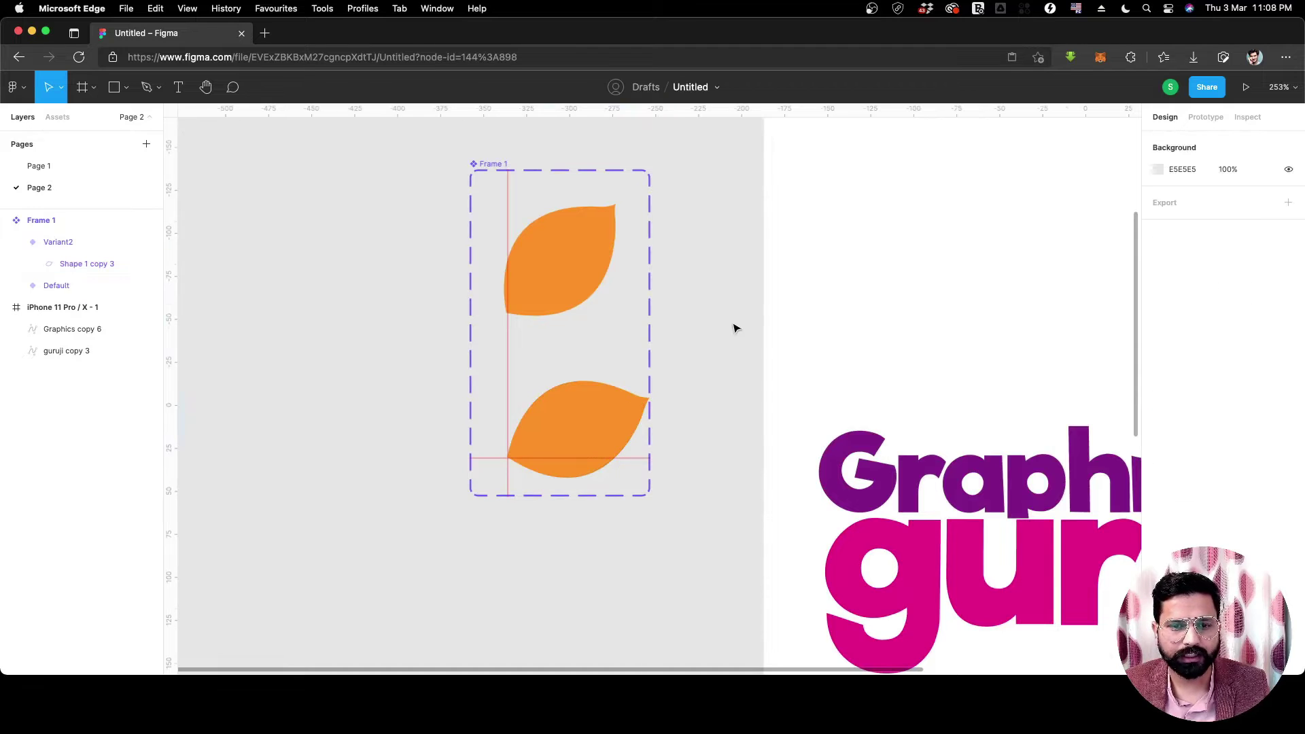
Connect the Default leaf variant to Variant2 with a prototype interaction.
left_click(578, 264)
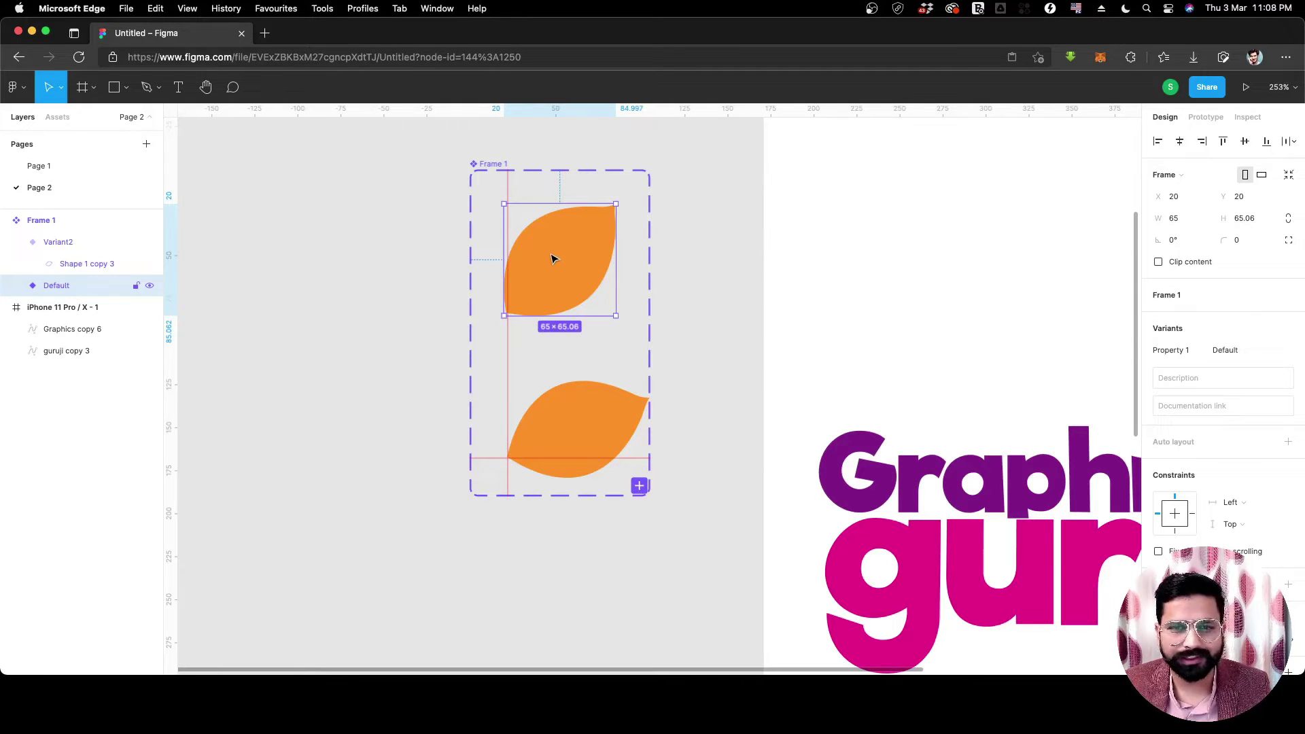
left_click(1207, 120)
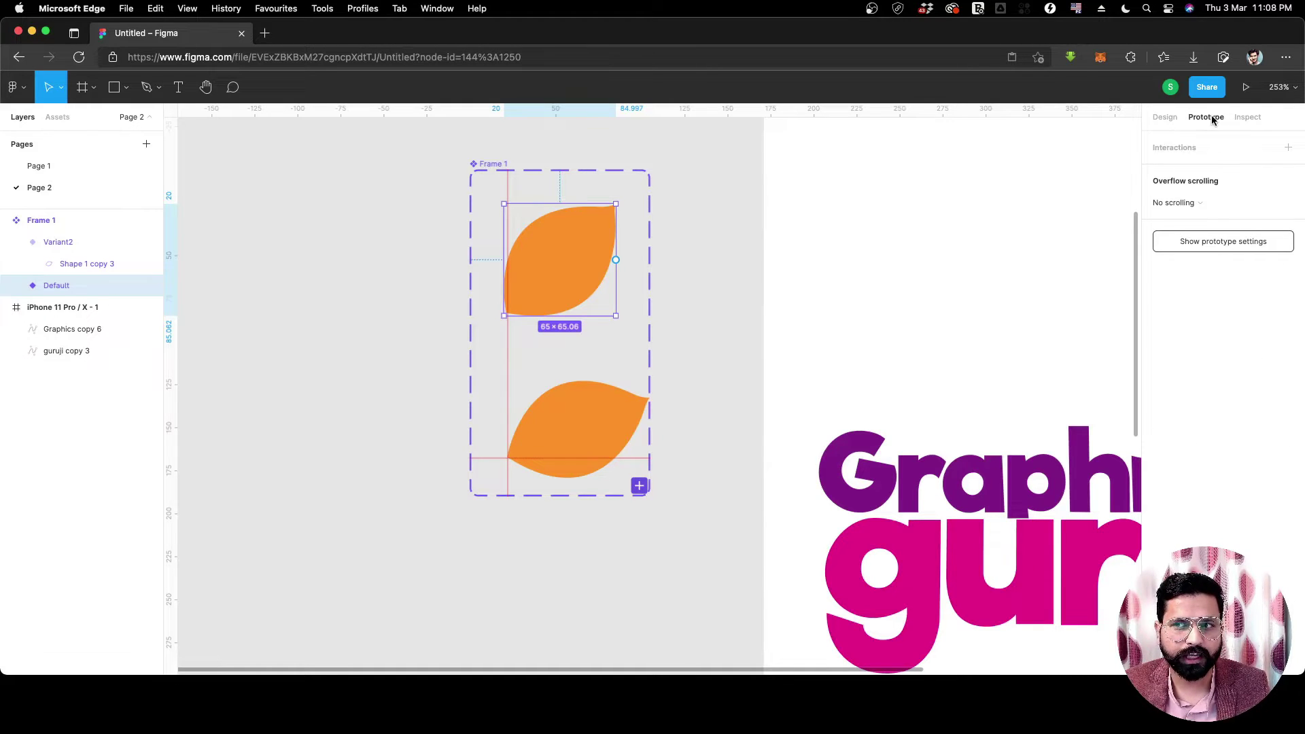
left_click_drag(616, 260, 593, 391)
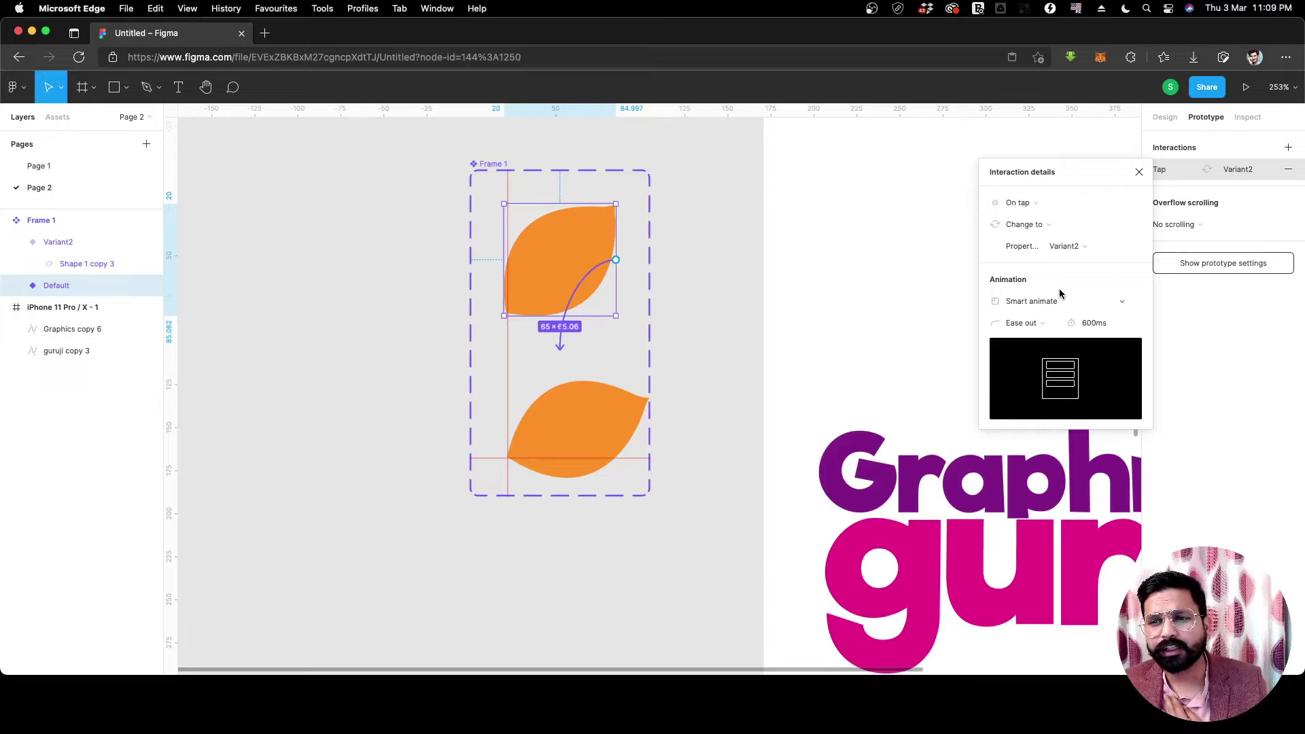
Set the trigger of the Default-to-Variant2 interaction to After delay with a delay of 1 ms.
left_click(1039, 207)
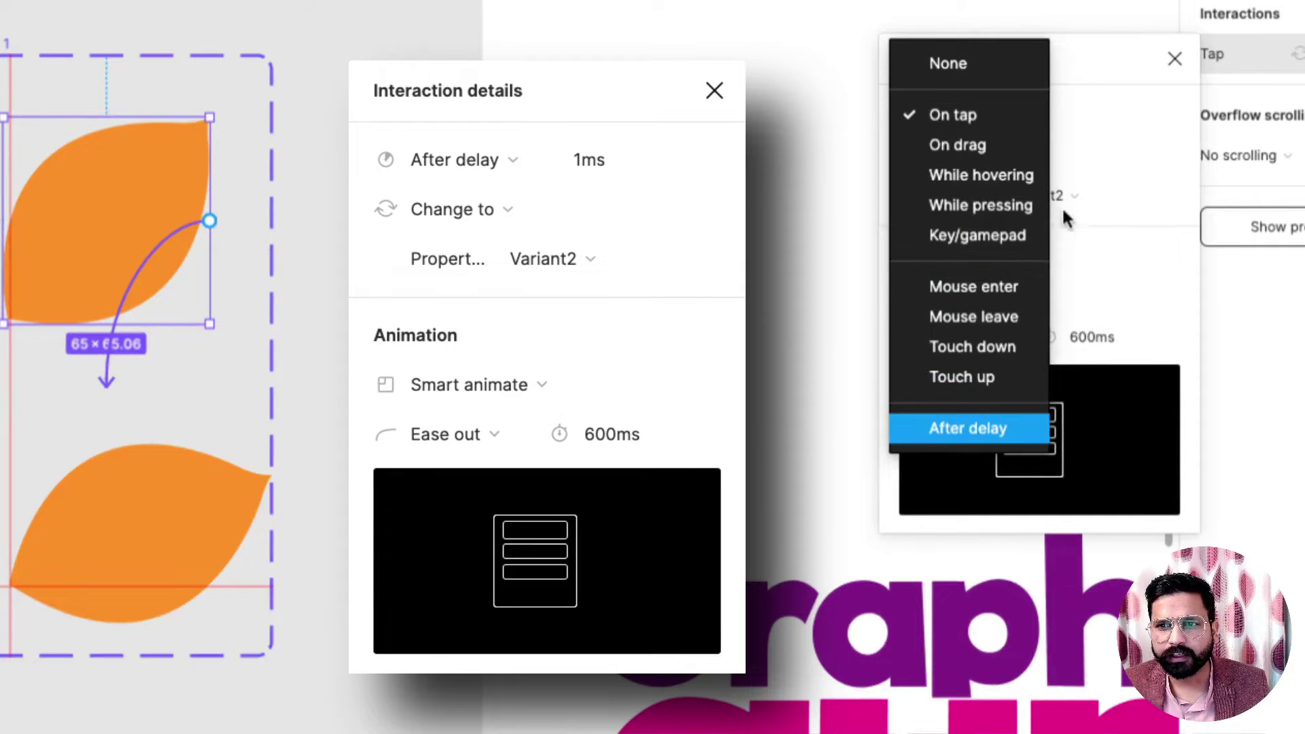
left_click(977, 431)
double_click(1106, 122)
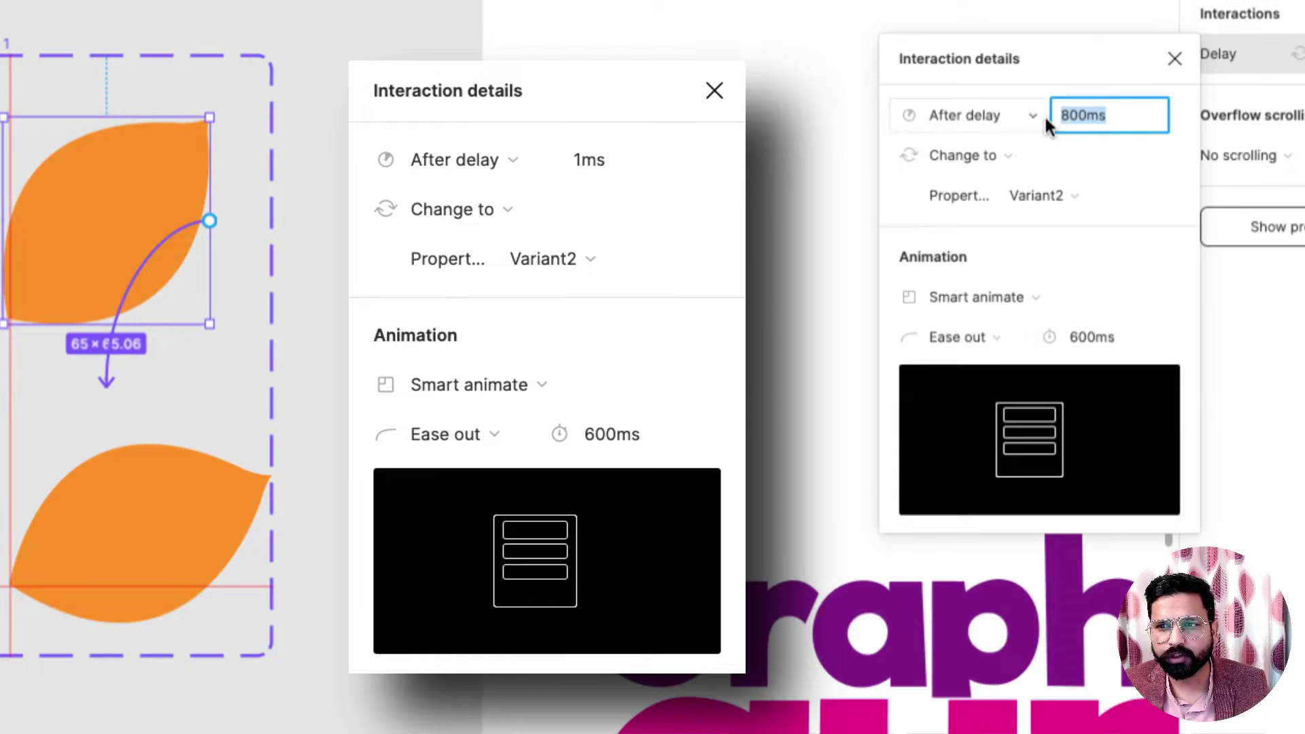
type("1")
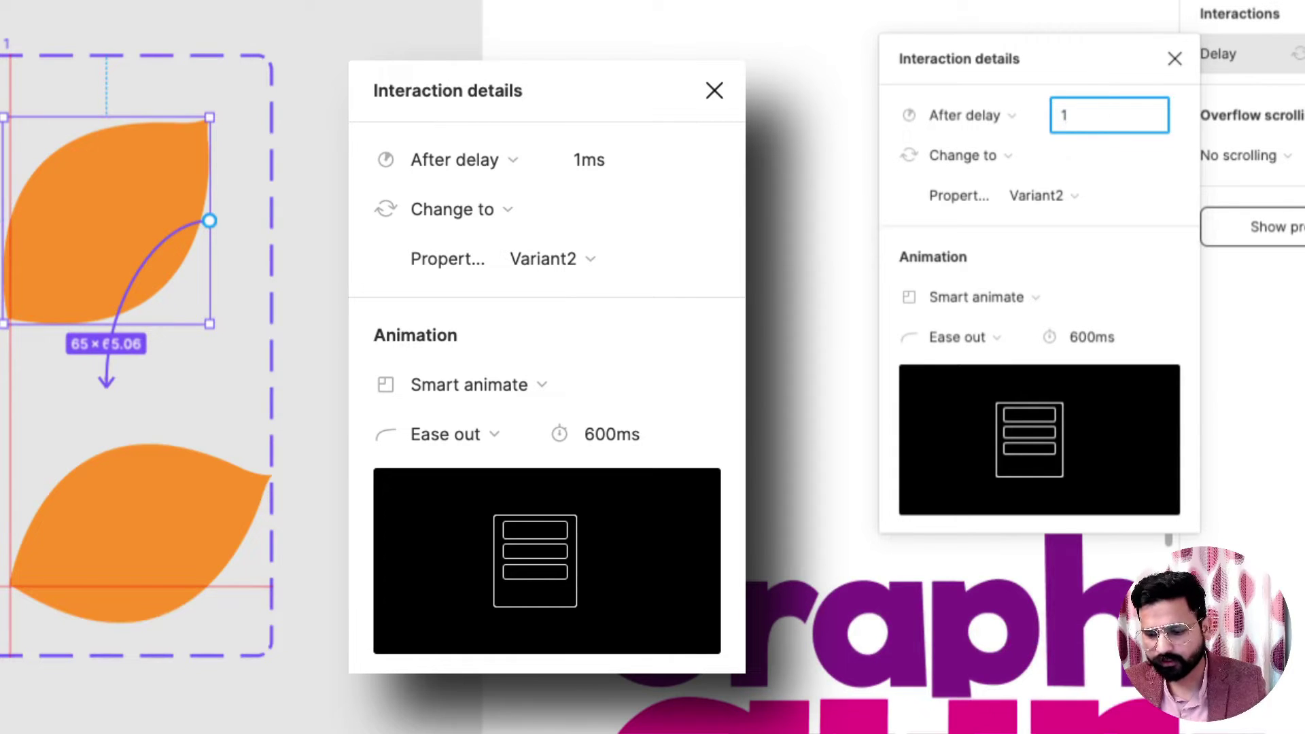
key("Return")
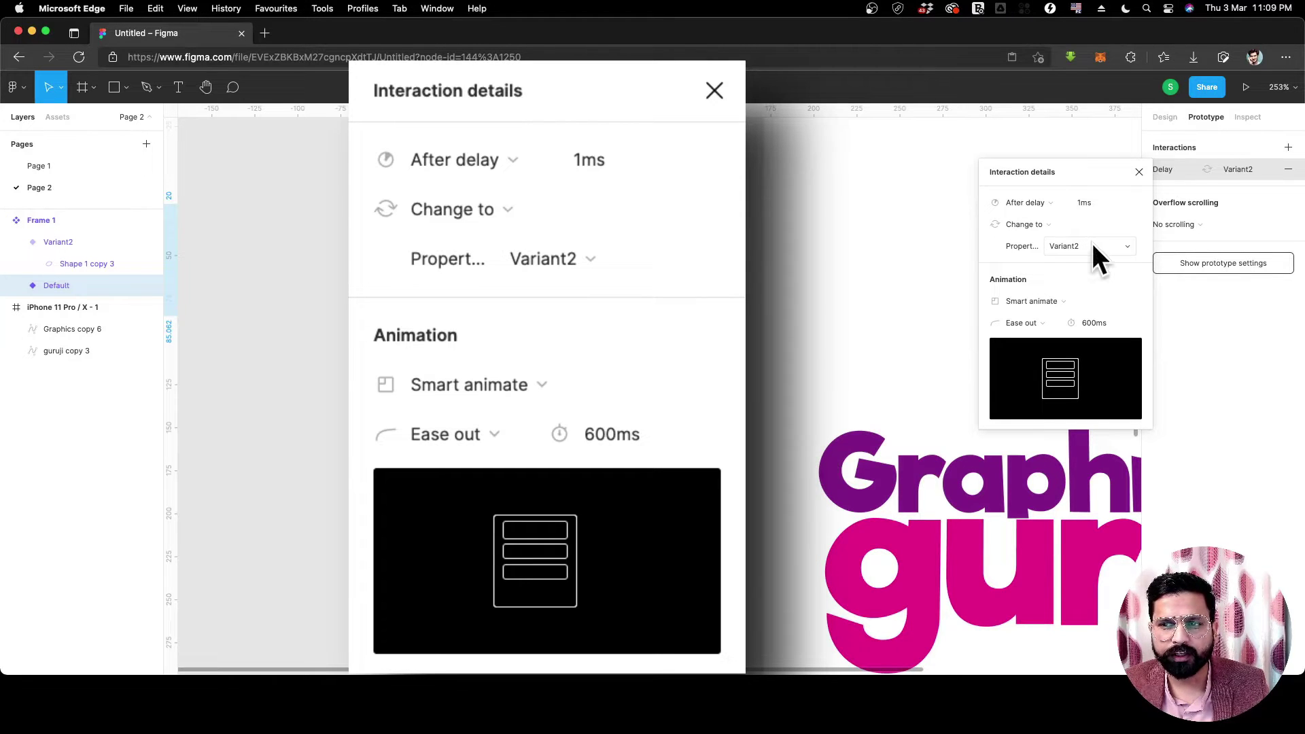
Choose Smart animate with Ease out easing for the Default-to-Variant2 interaction.
left_click(1014, 303)
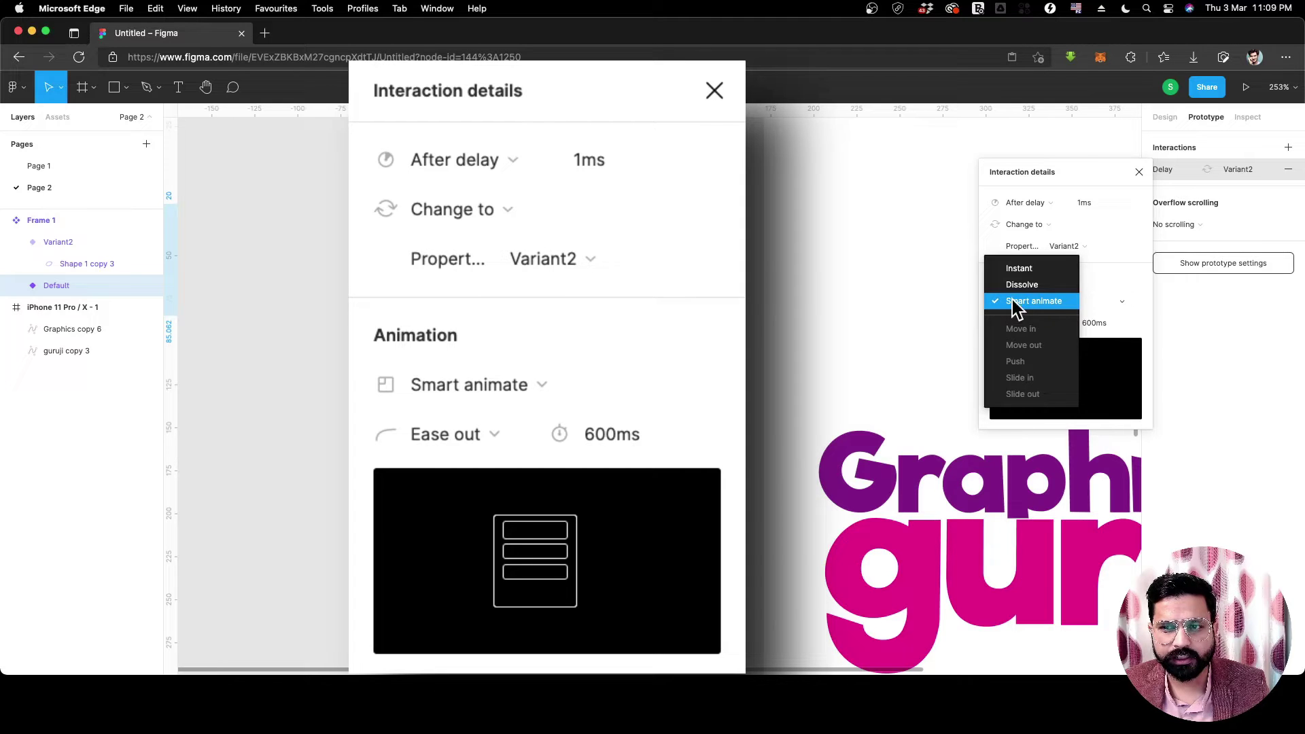
left_click(1014, 304)
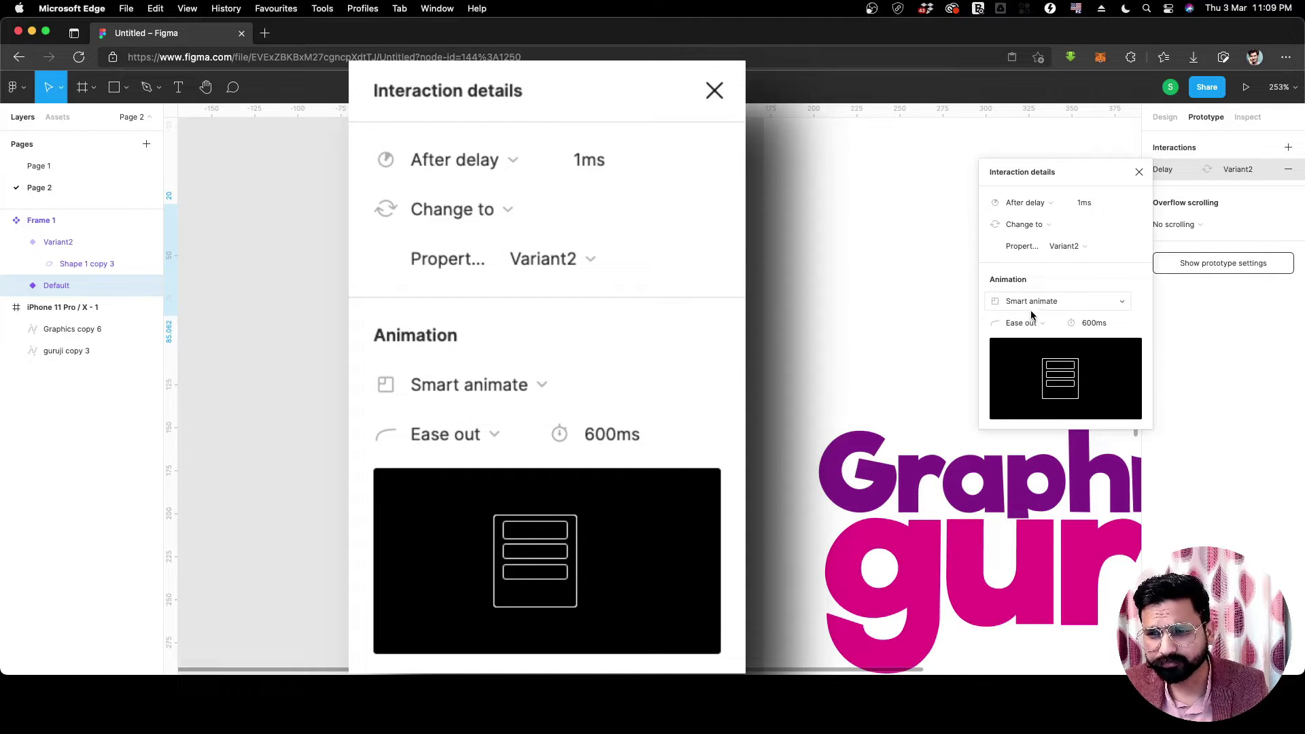
left_click(1031, 322)
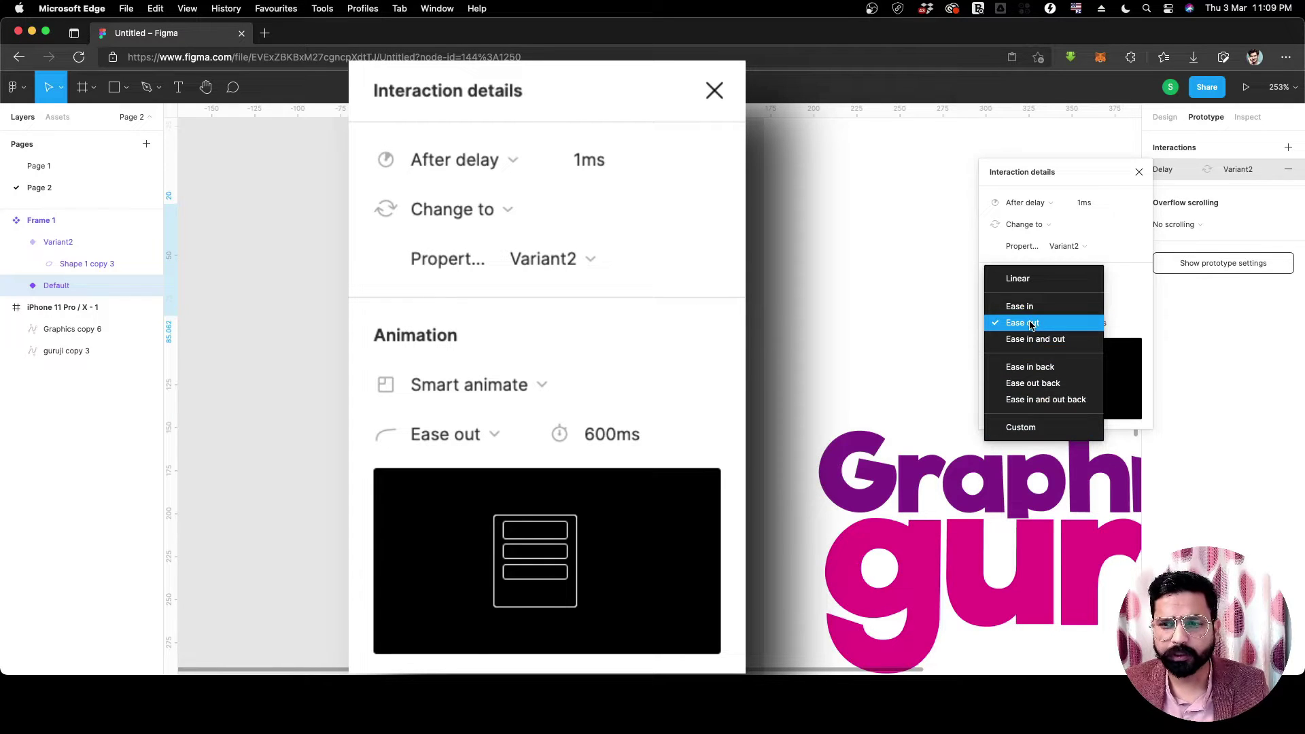
left_click(1031, 324)
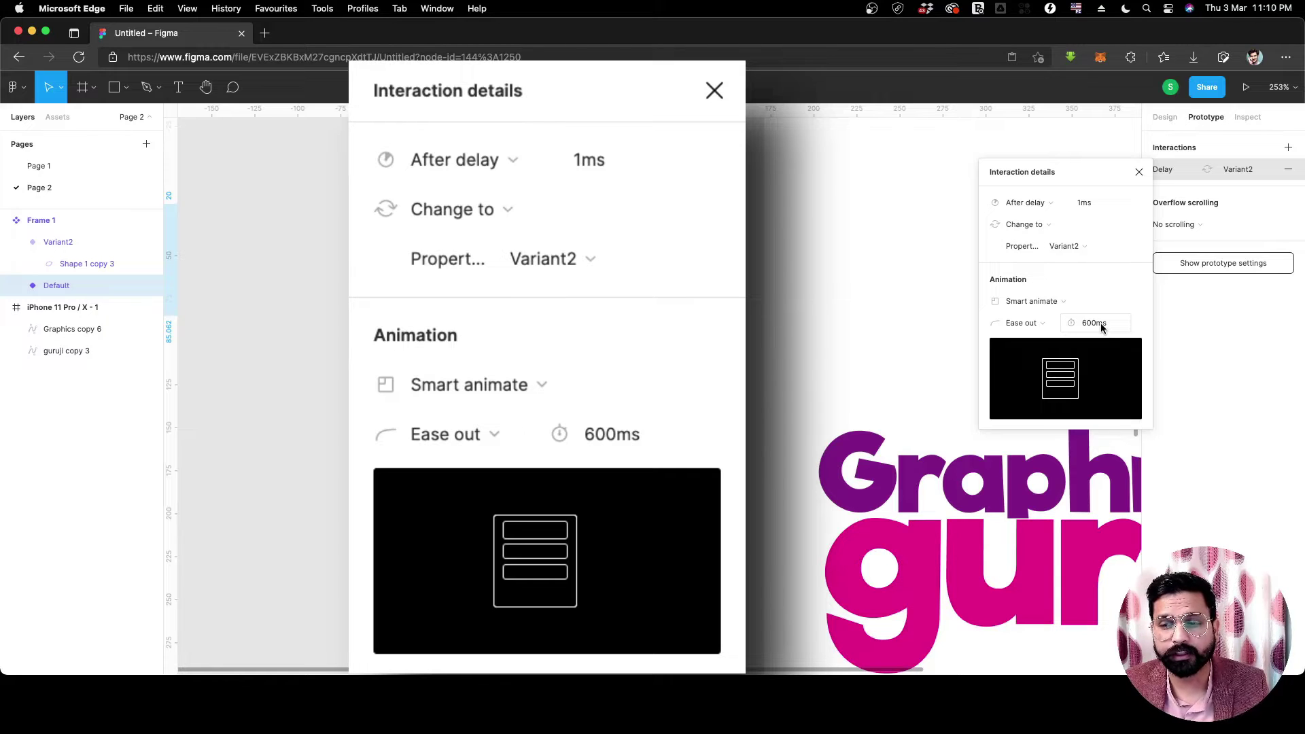
Connect the Variant2 leaf back to the Default variant with a prototype interaction.
left_click(87, 263)
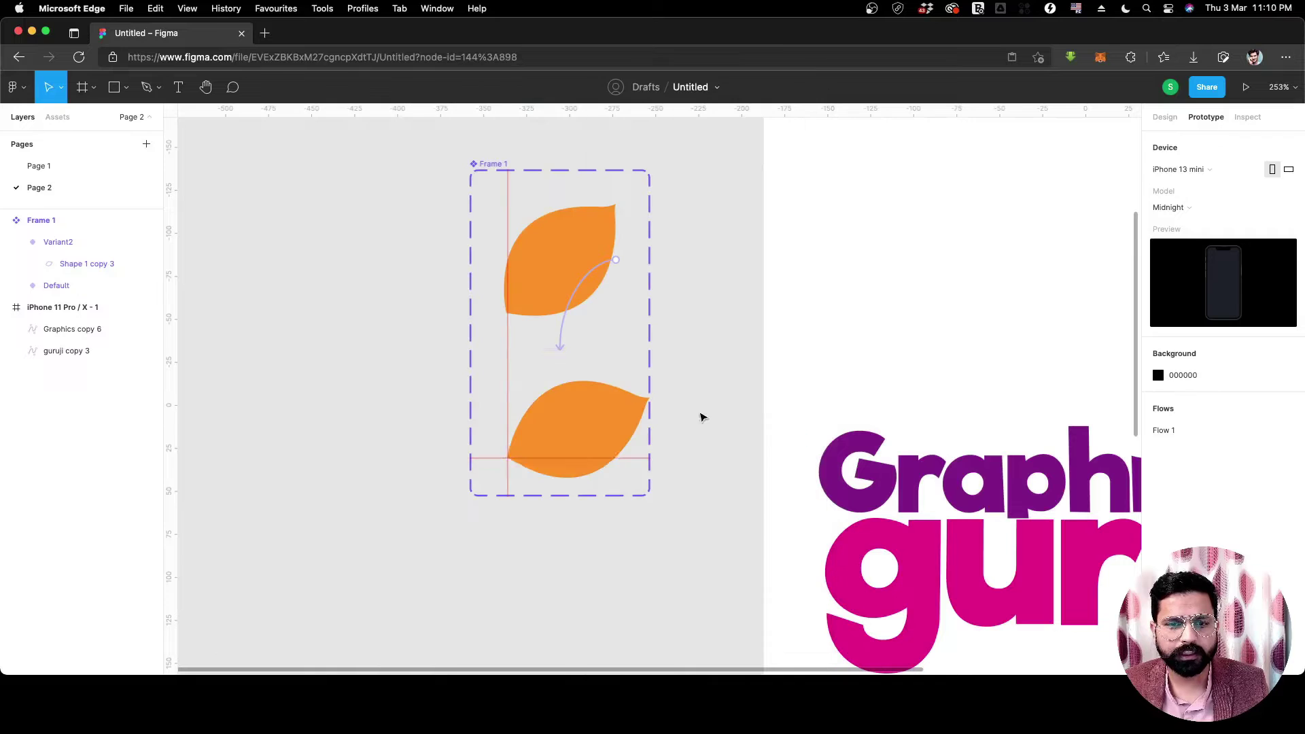
left_click(581, 417)
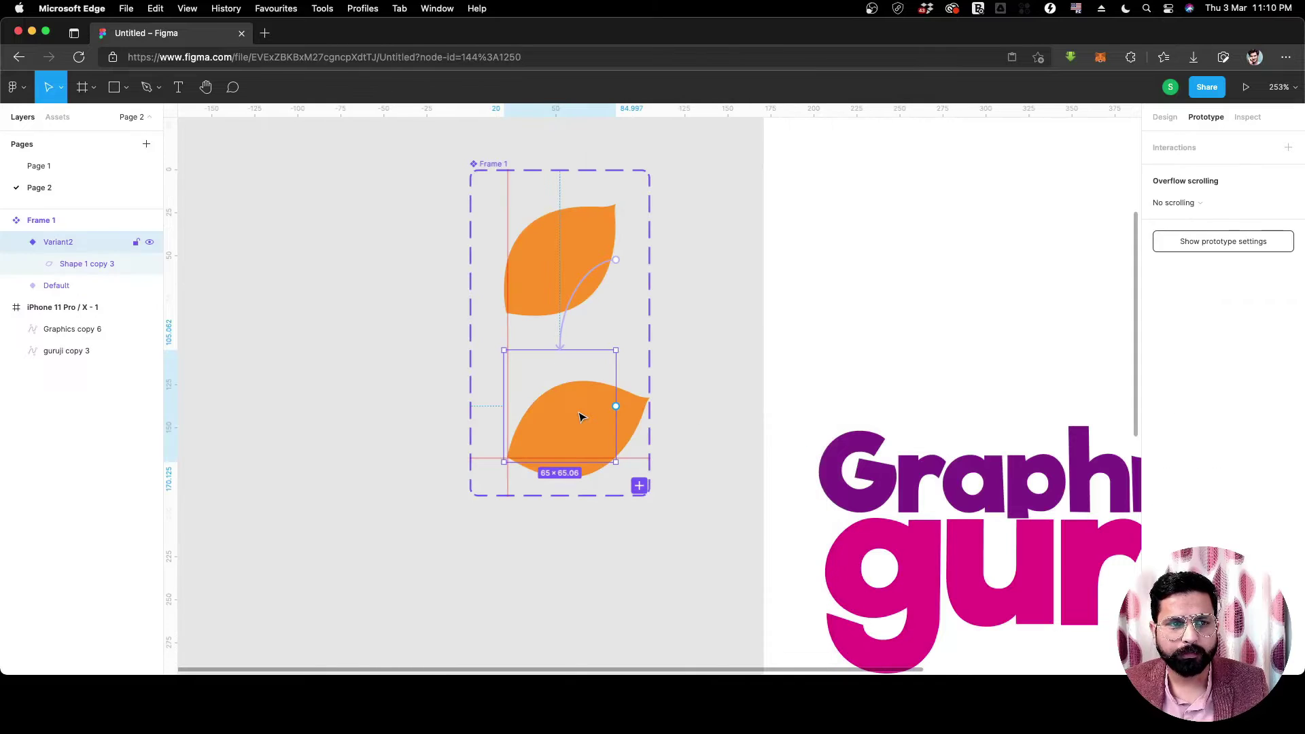
double_click(626, 417)
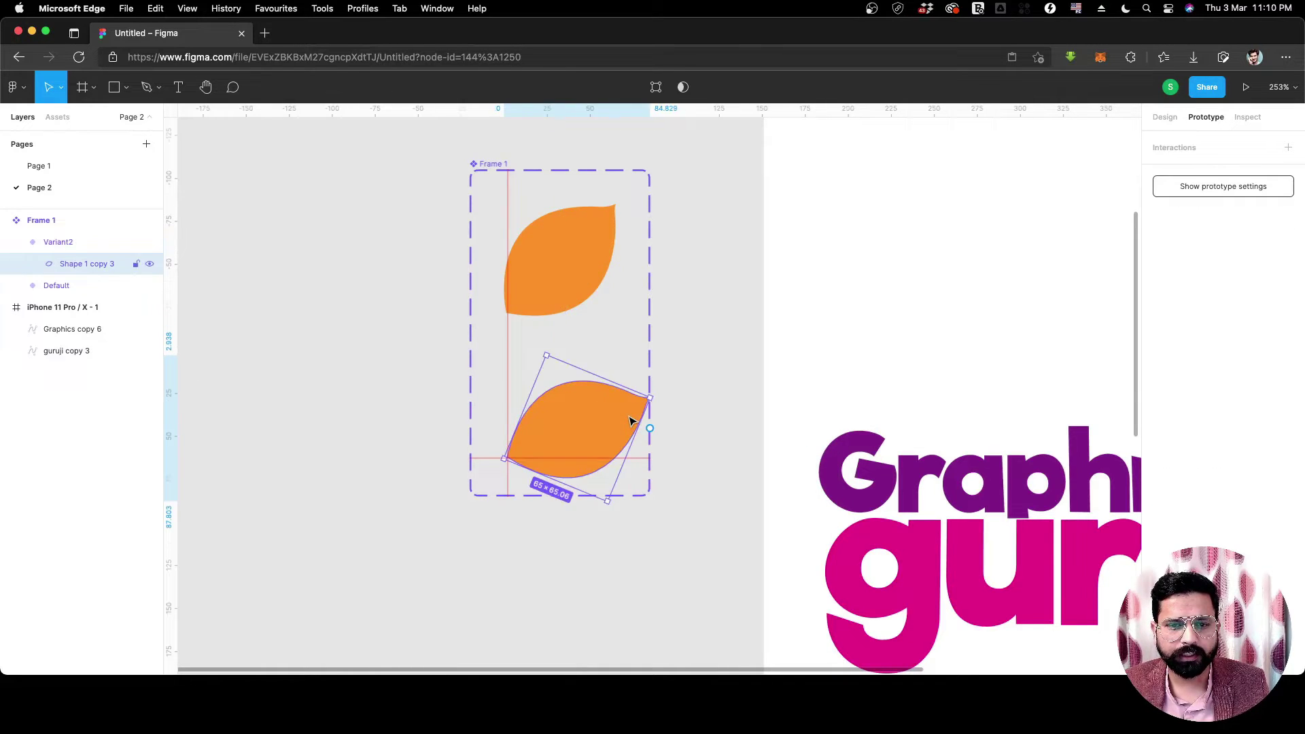
double_click(630, 419)
key("Escape")
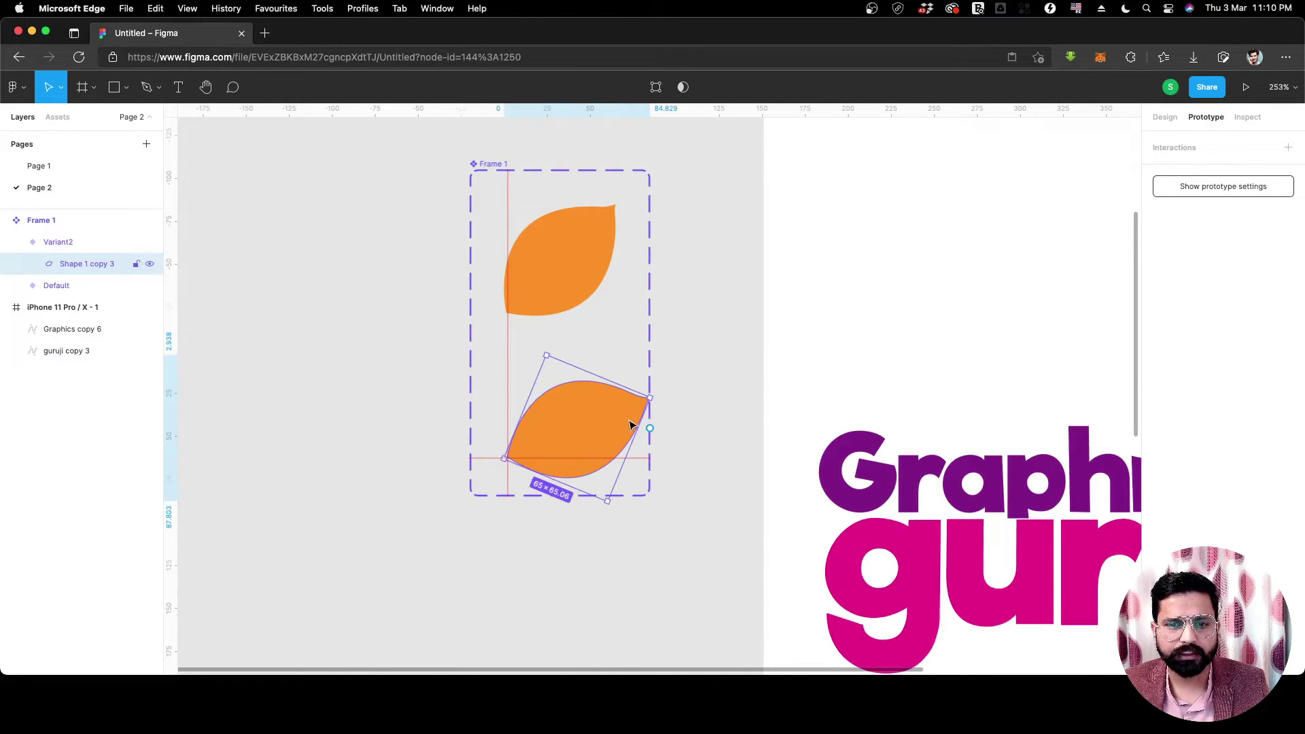
left_click(718, 428)
left_click(606, 428)
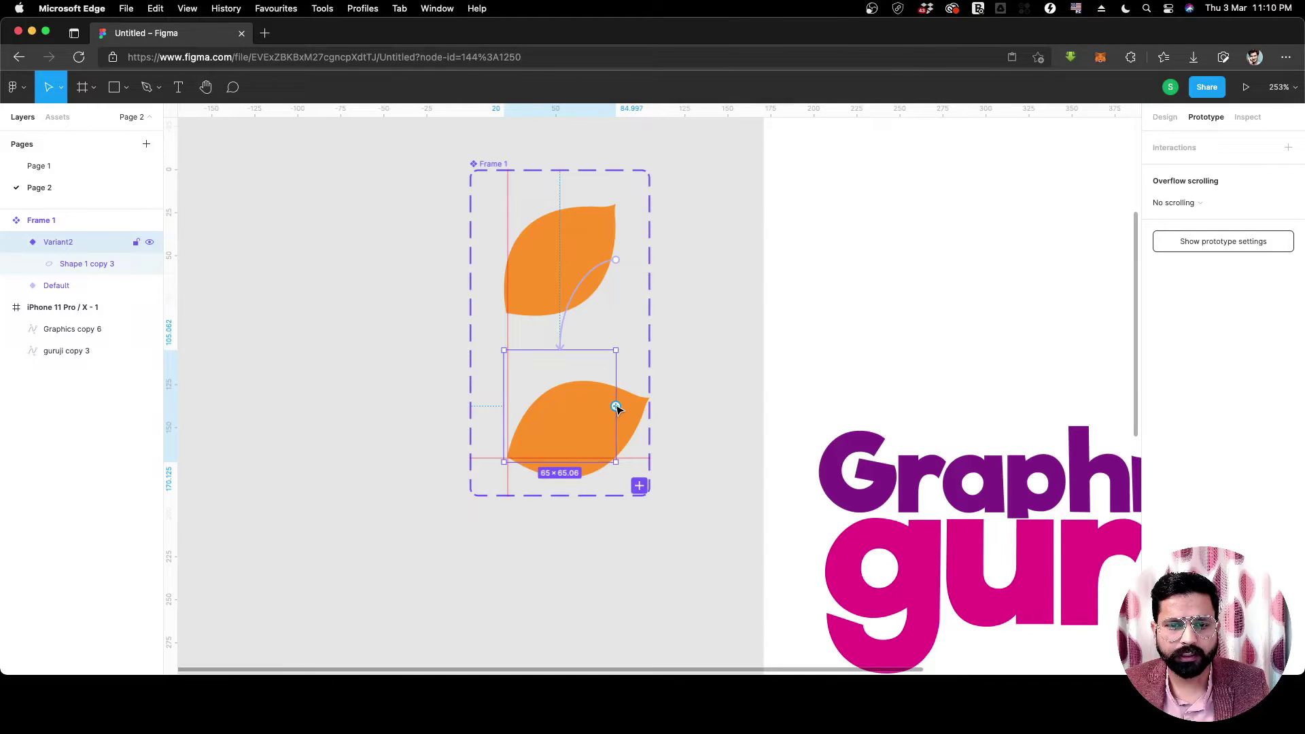
left_click_drag(616, 407, 591, 297)
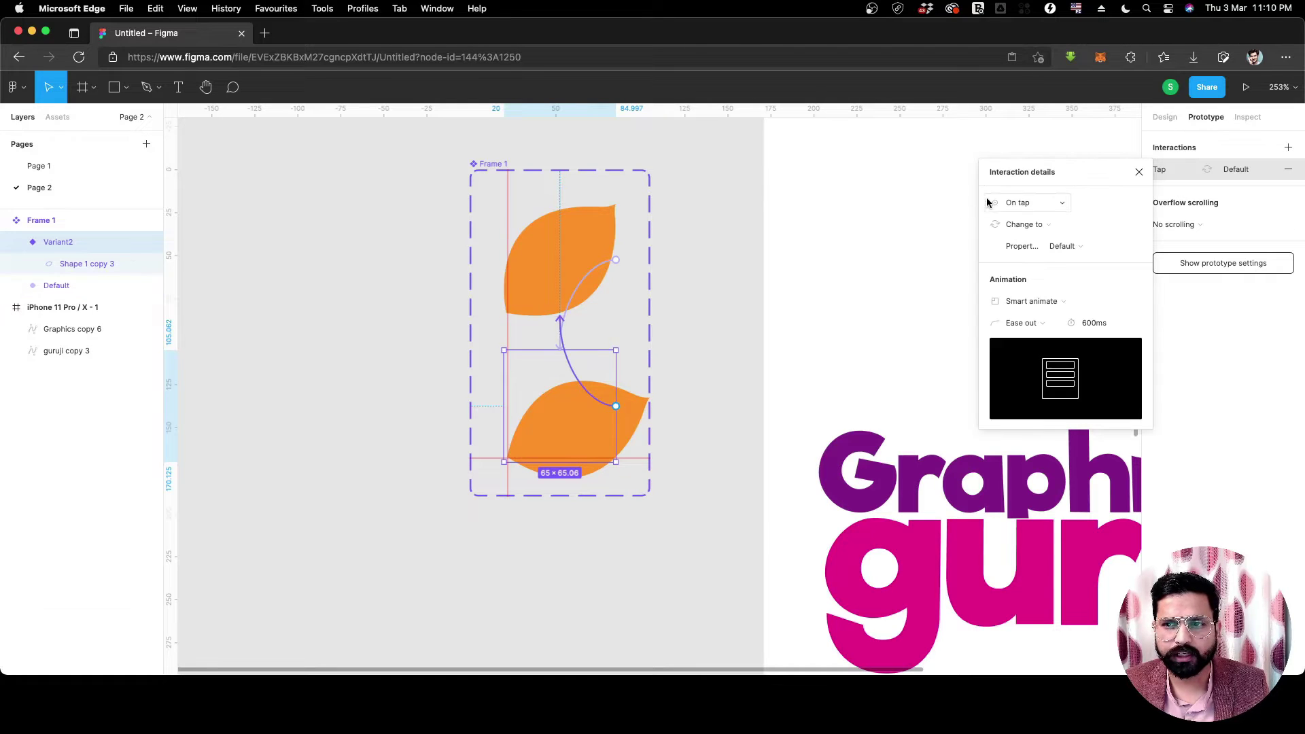
Set the trigger of the Variant2-to-Default interaction to After delay with 1 ms and close the interaction details.
left_click(999, 202)
left_click(1030, 371)
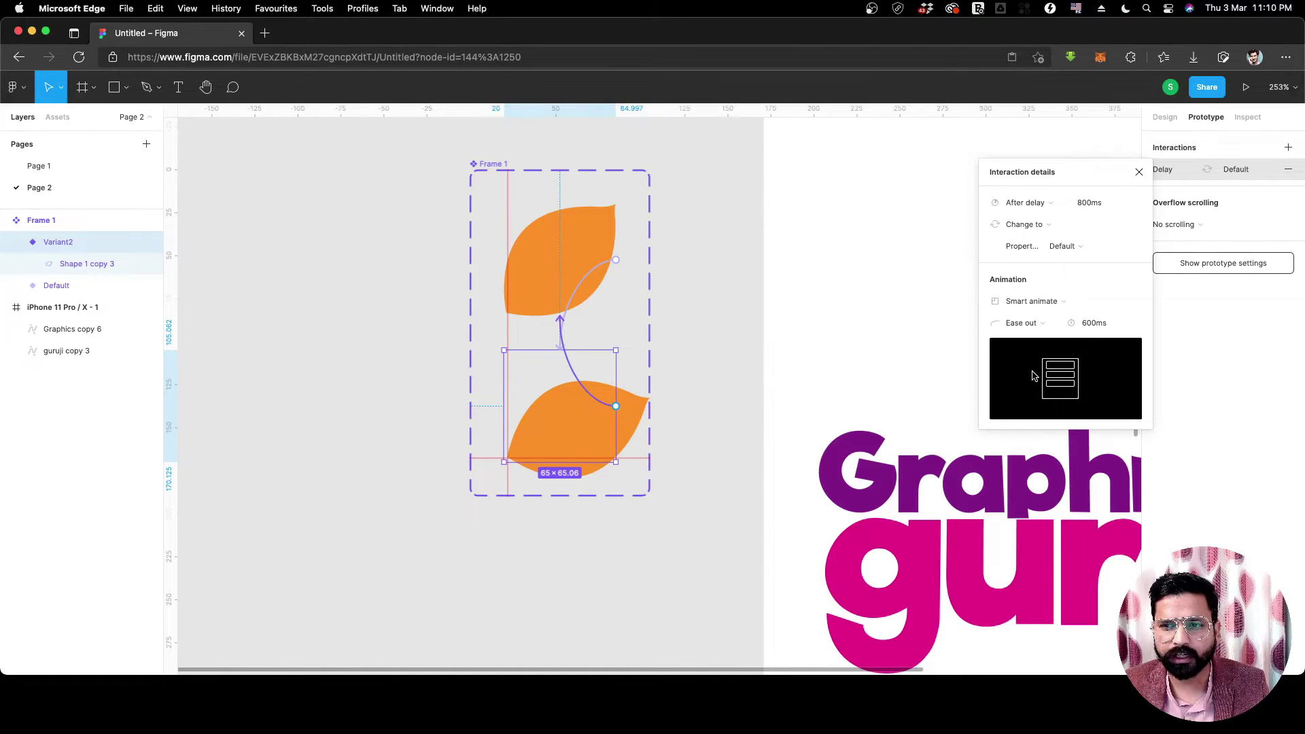
left_click(1091, 203)
type("1")
key("Return")
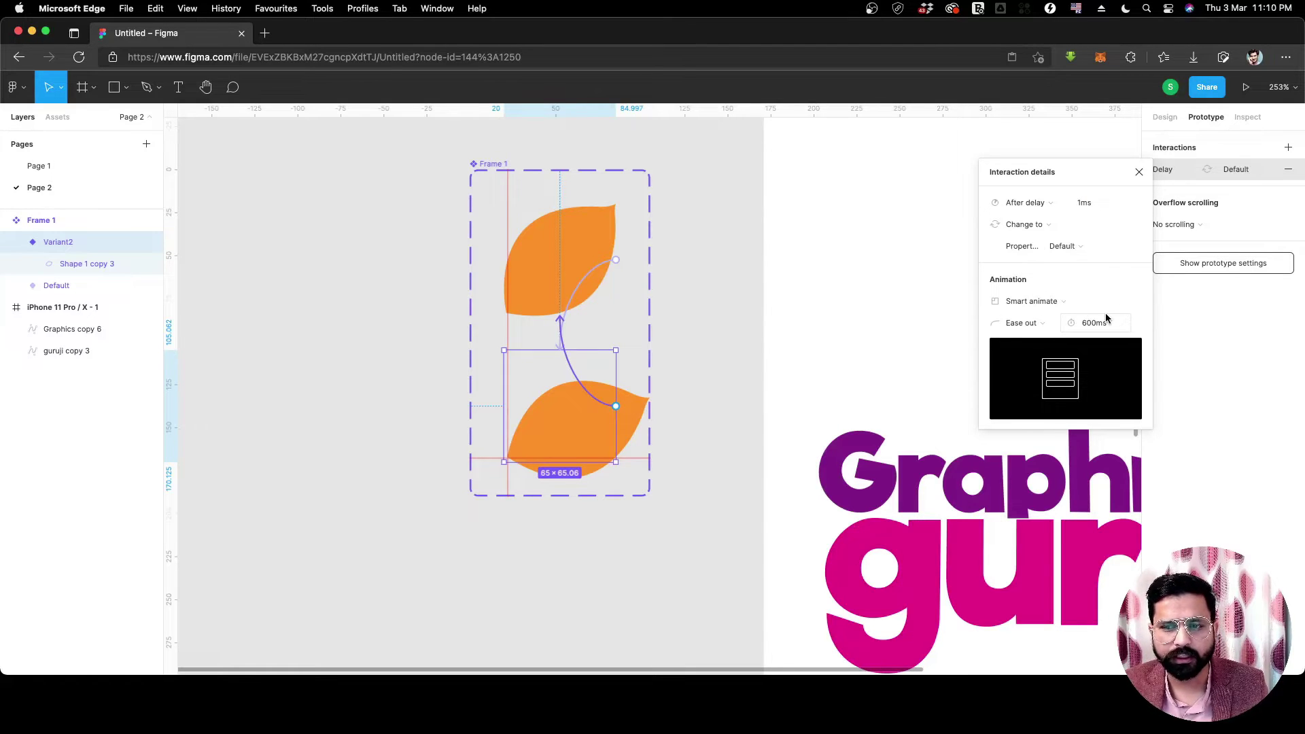
left_click(1139, 172)
Move the leaf component set slightly up and farther away from the phone frame.
scroll(521, 274, "down", 5)
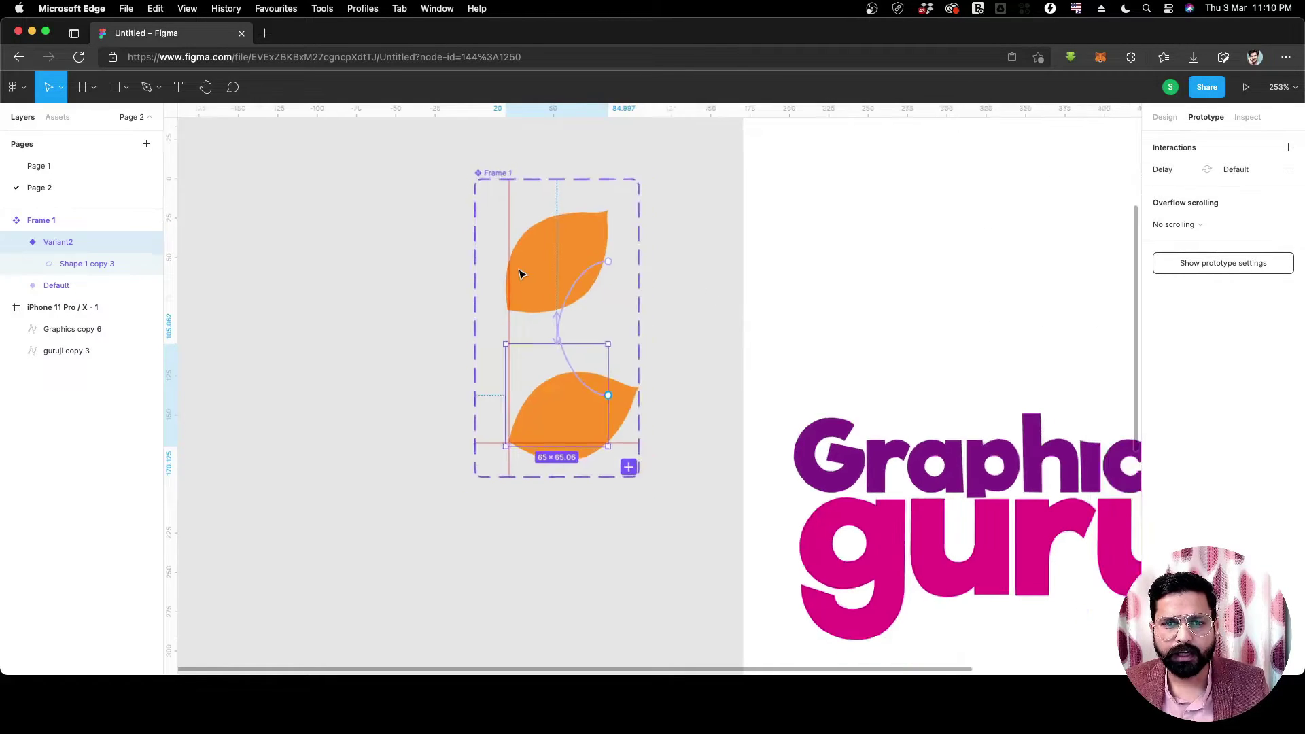
scroll(544, 224, "down", 5)
left_click(559, 198)
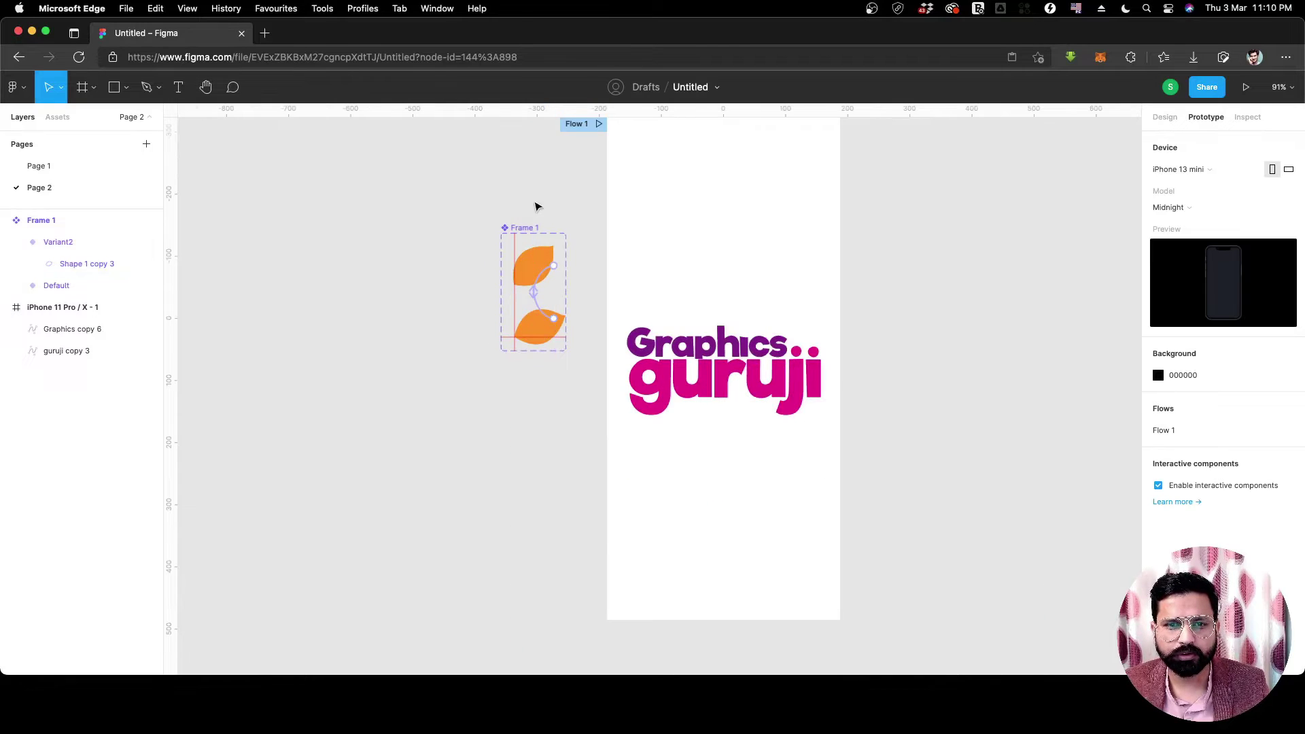
left_click_drag(532, 228, 518, 196)
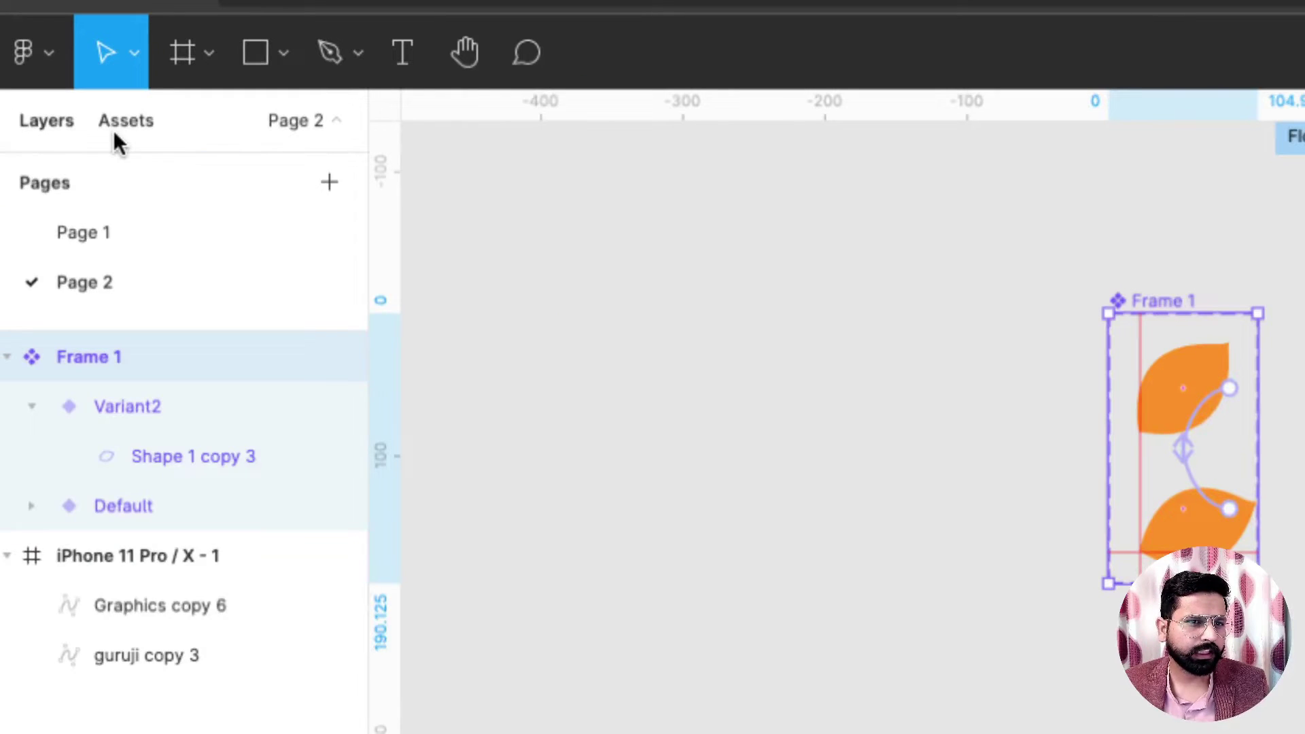
Insert an instance of the leaf component from Page 2's local components and place it above the "i" of the Graphics lettering.
left_click(53, 123)
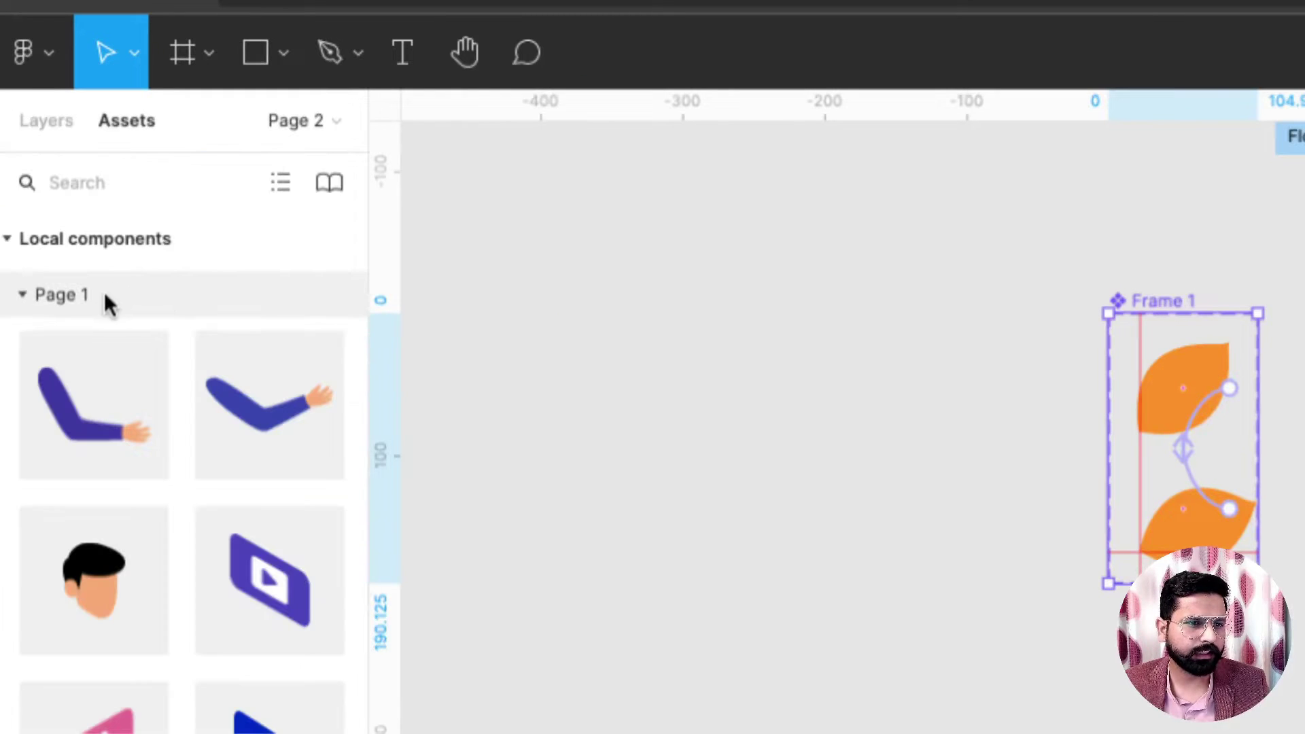
left_click(31, 295)
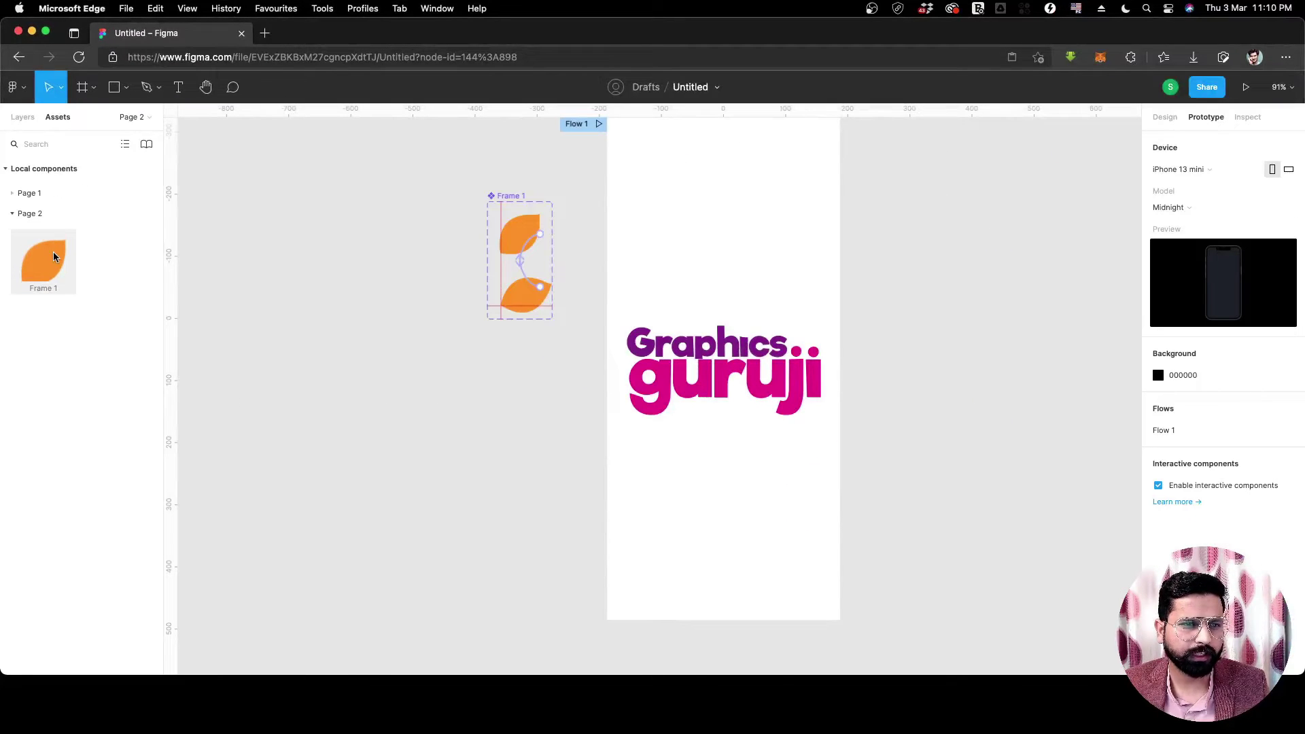
left_click_drag(50, 260, 773, 283)
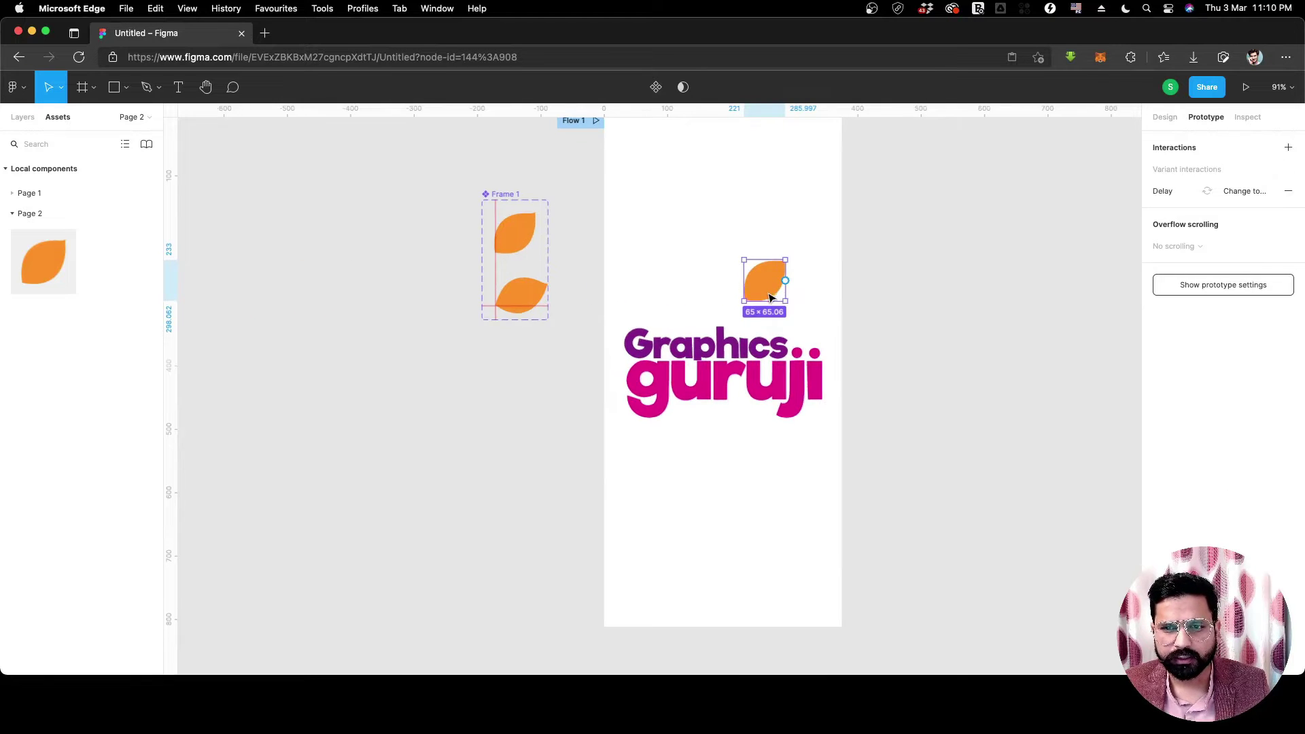
scroll(773, 283, "up", 6)
left_click_drag(722, 406, 731, 424)
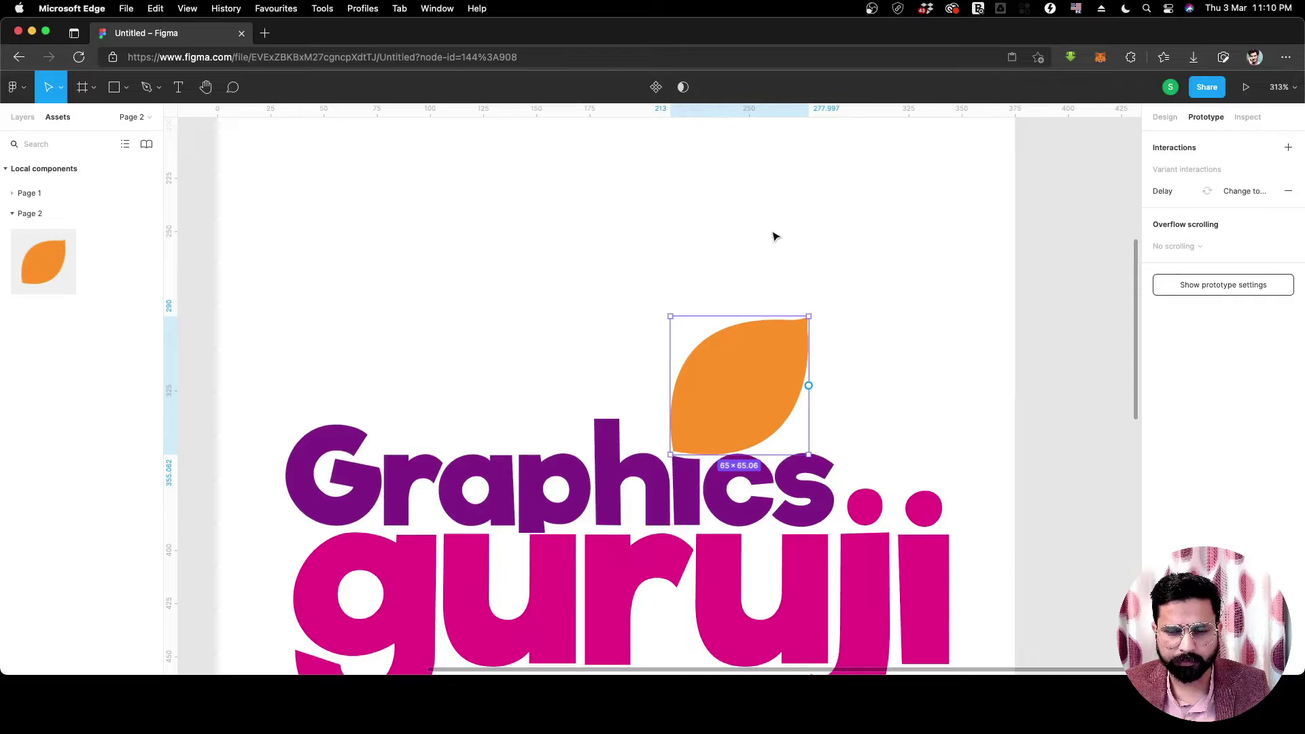
Examine the animated leaf on the logo and the interactions of the leaf instance and its two variants.
scroll(761, 183, "down", 6)
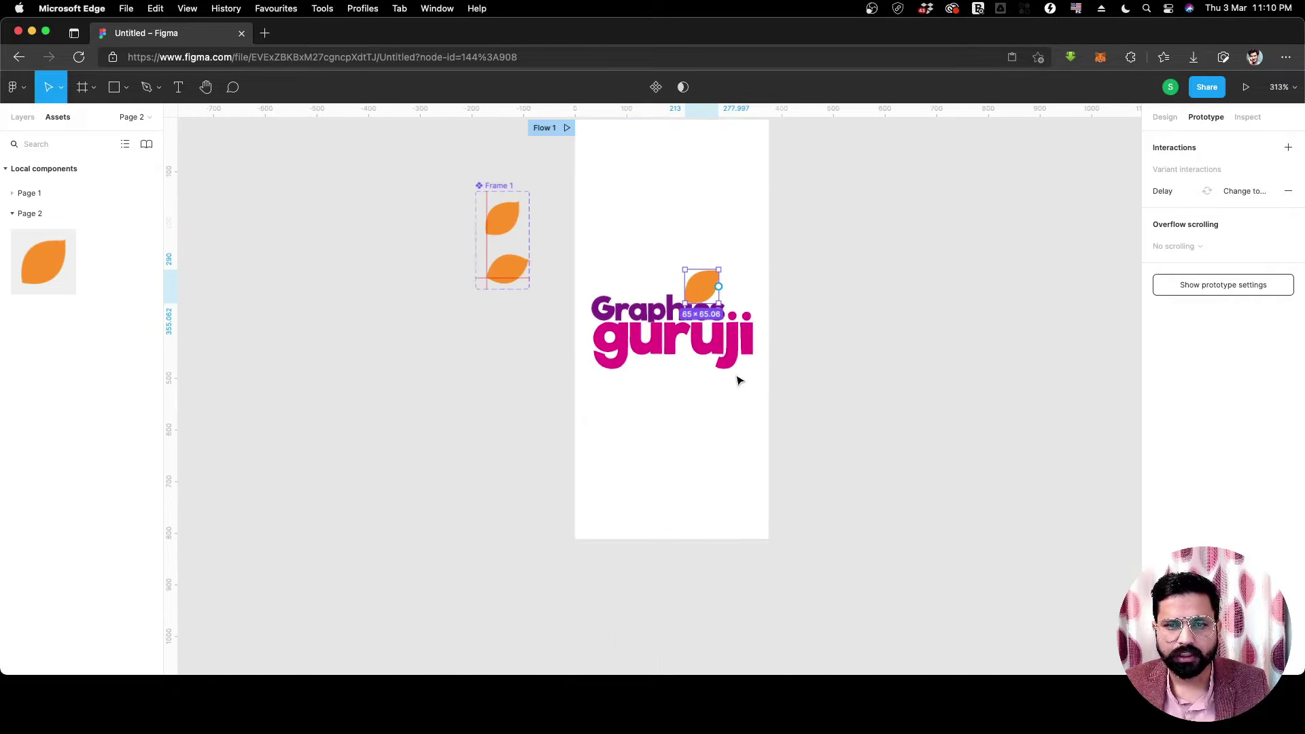
scroll(684, 253, "up", 3)
scroll(895, 305, "up", 2)
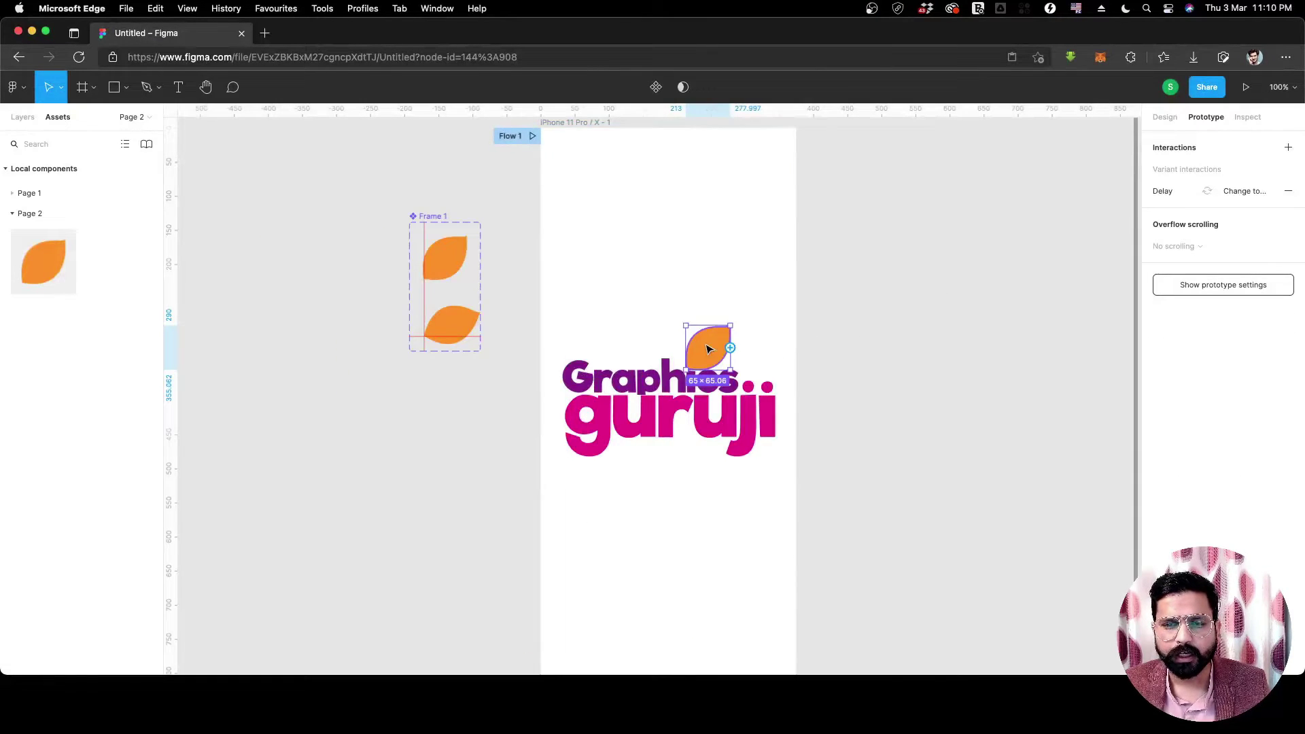
scroll(708, 347, "up", 1)
left_click(883, 380)
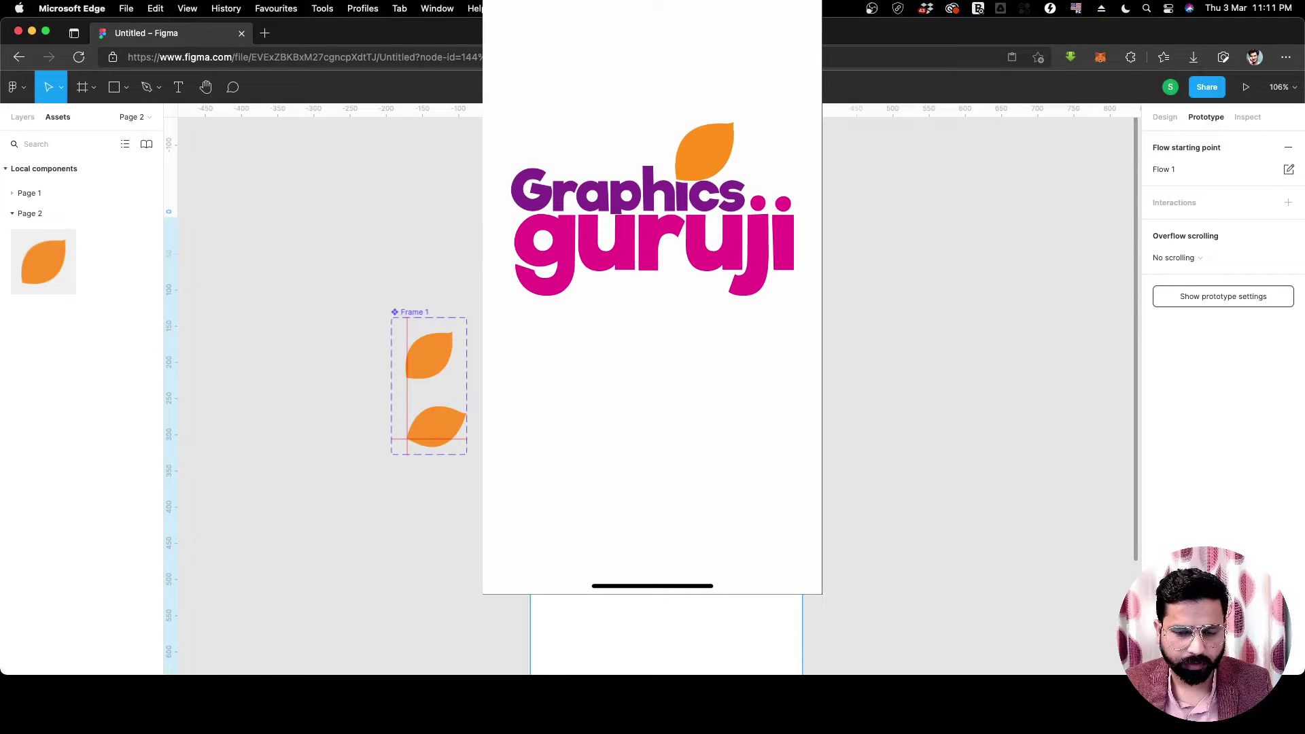
scroll(316, 396, "down", 2)
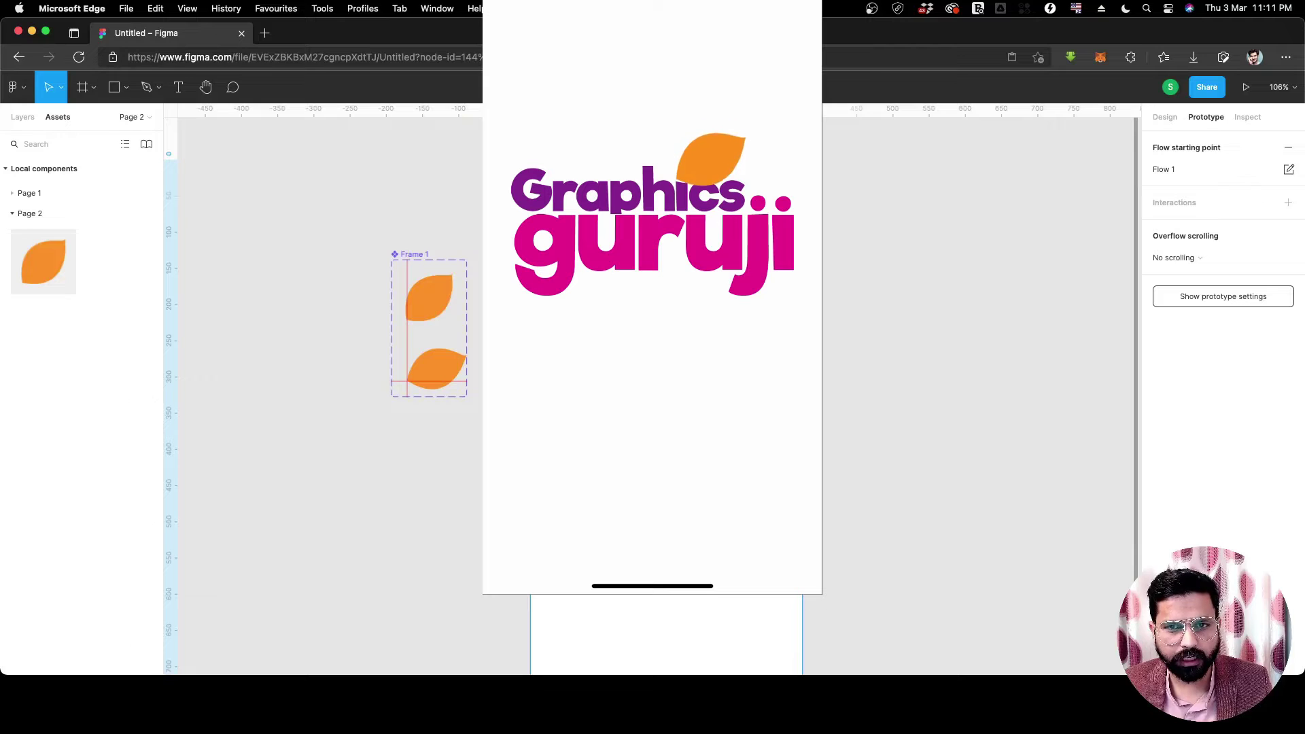
left_click(704, 391)
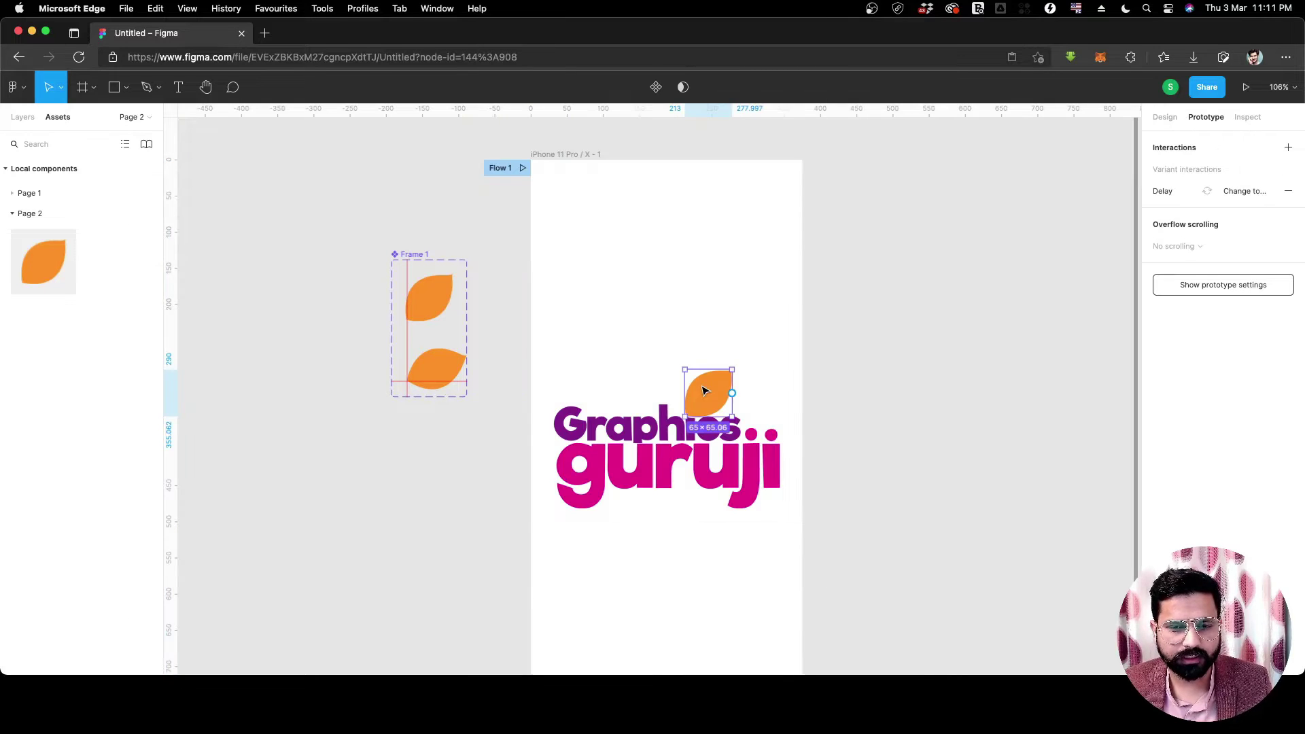
left_click(426, 293)
left_click(429, 366)
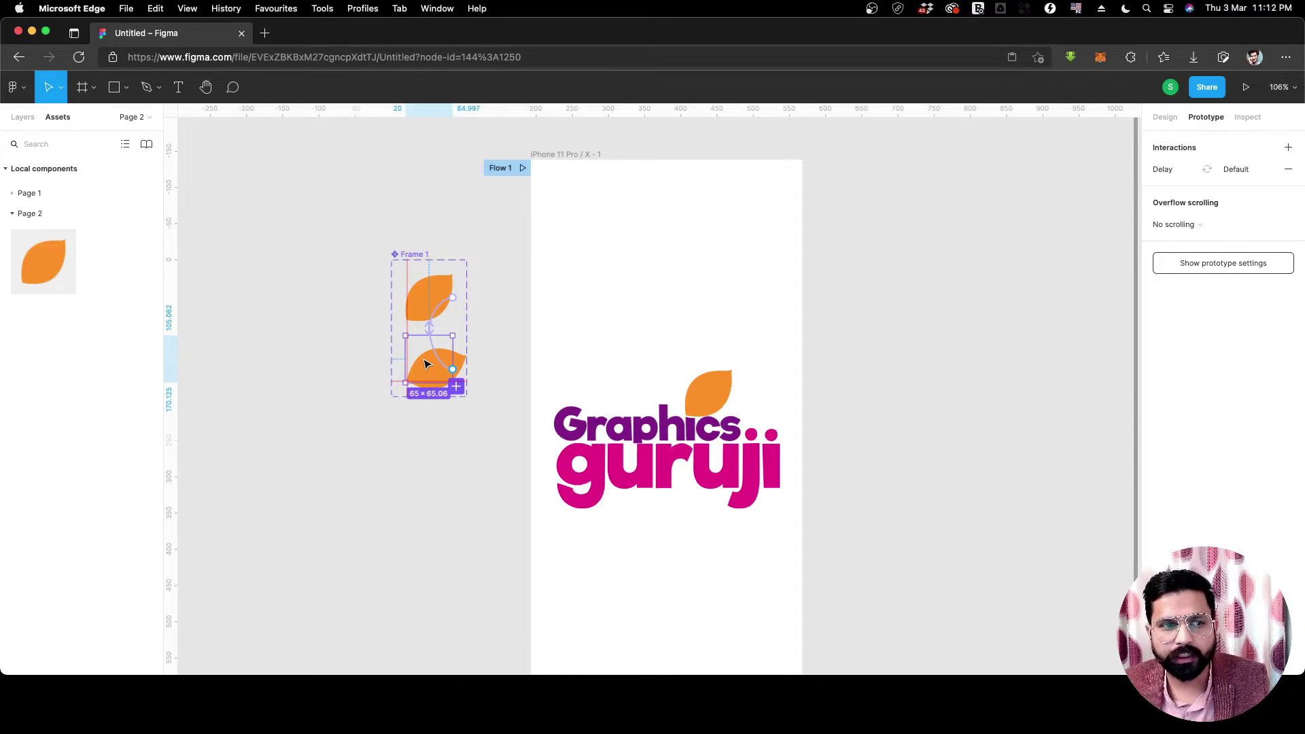
left_click(712, 397)
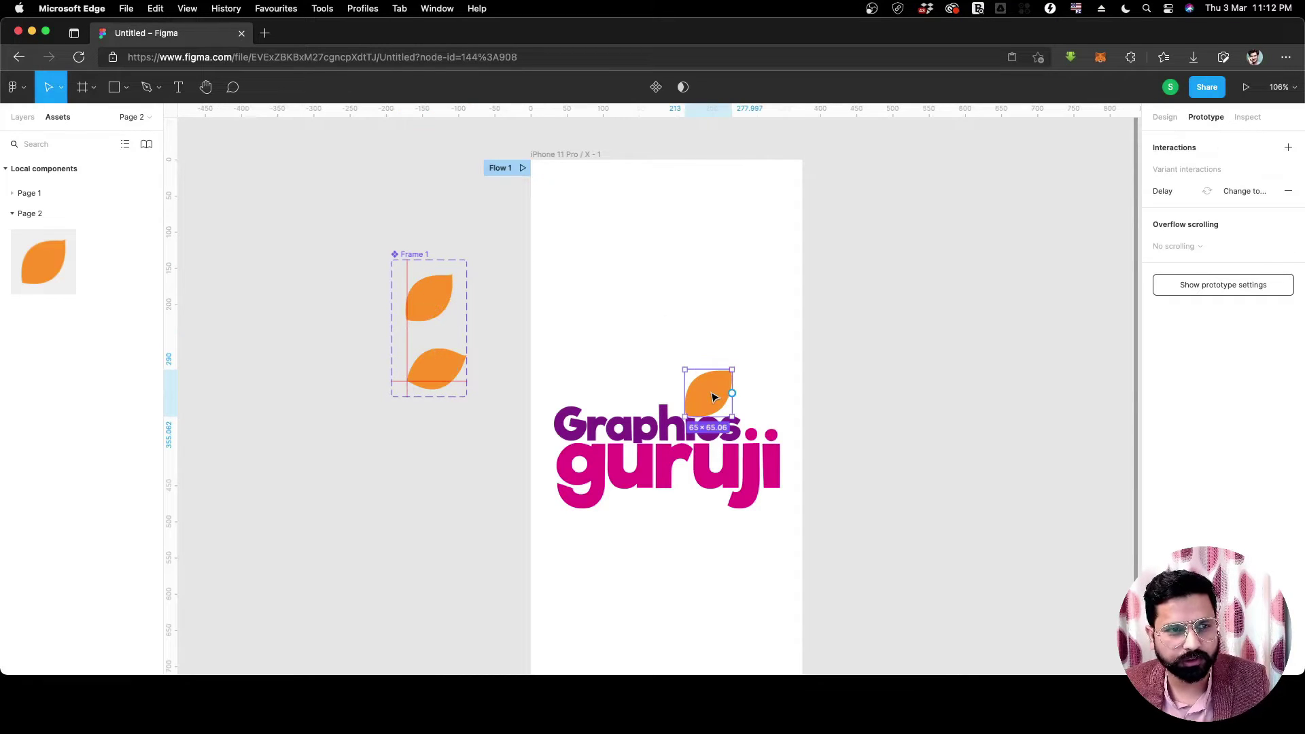
Open Page 1 at the iPhone 11 Pro / X - 2 screen and bring up the svg illustrations folder in Finder.
left_click(149, 116)
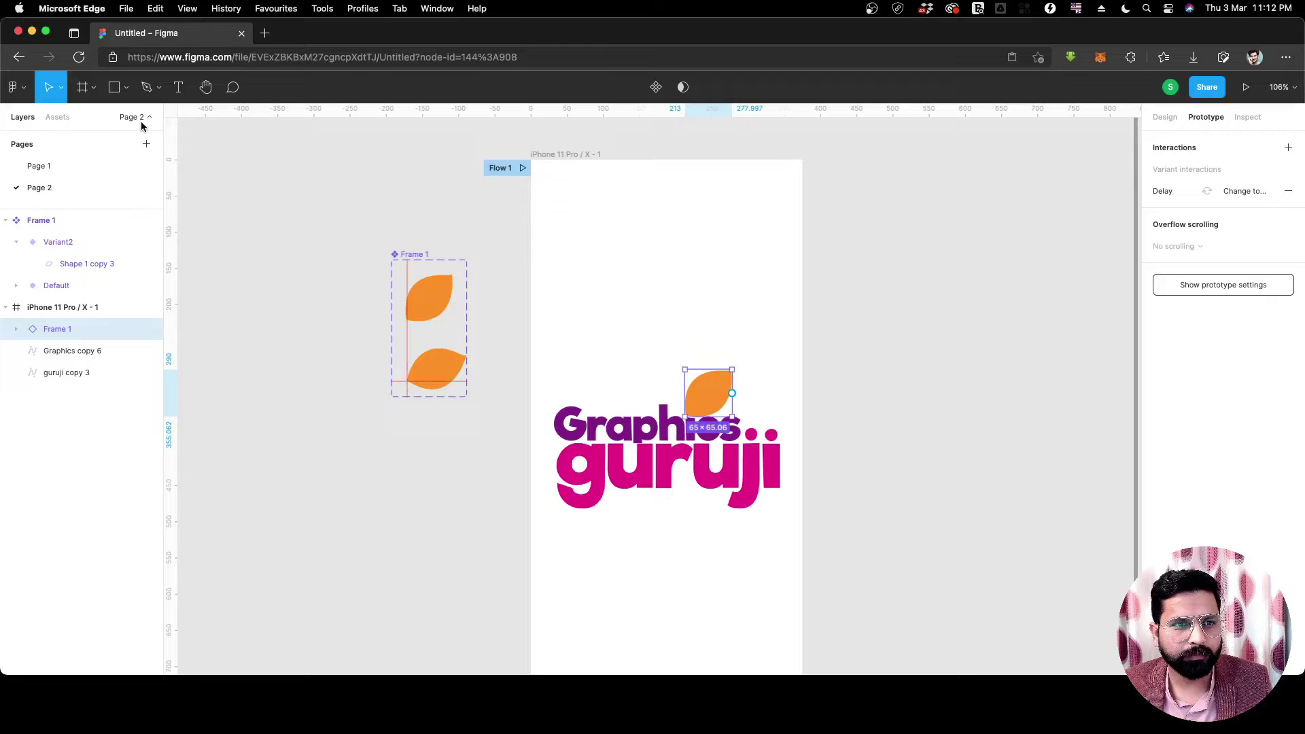
left_click(54, 169)
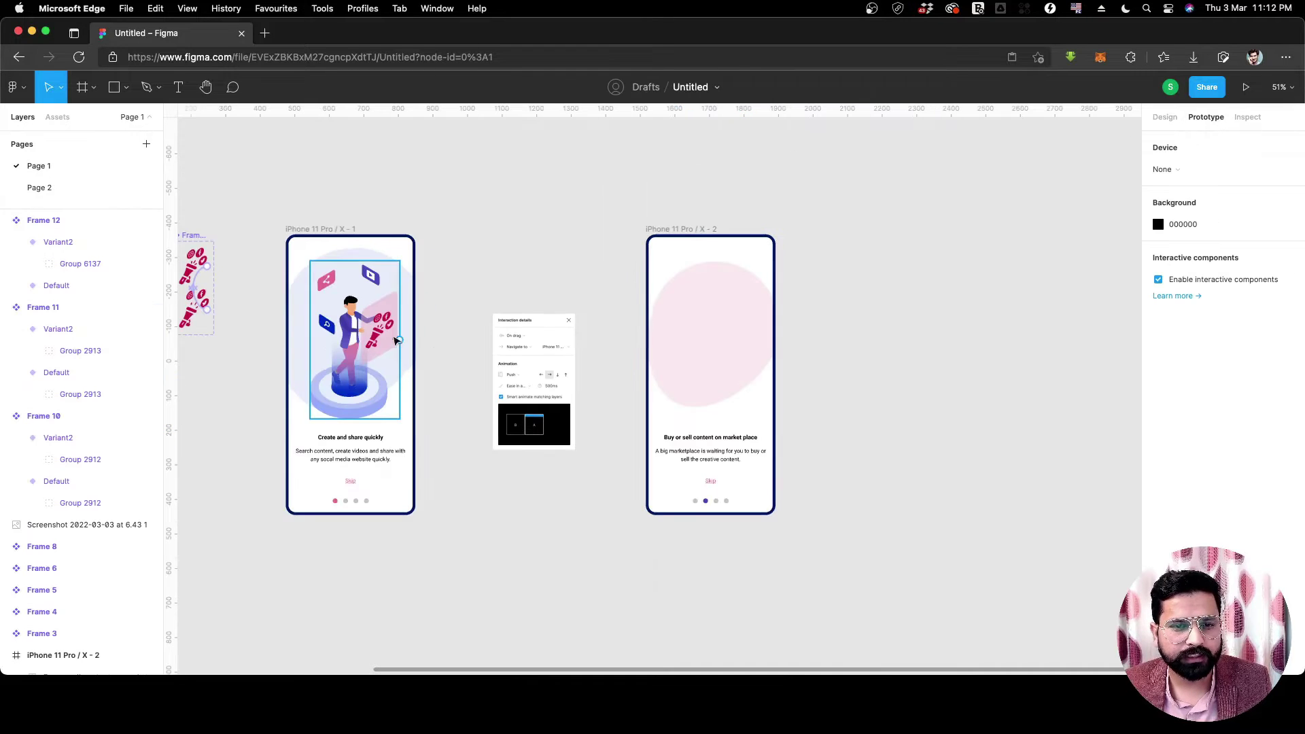
scroll(322, 322, "up", 5)
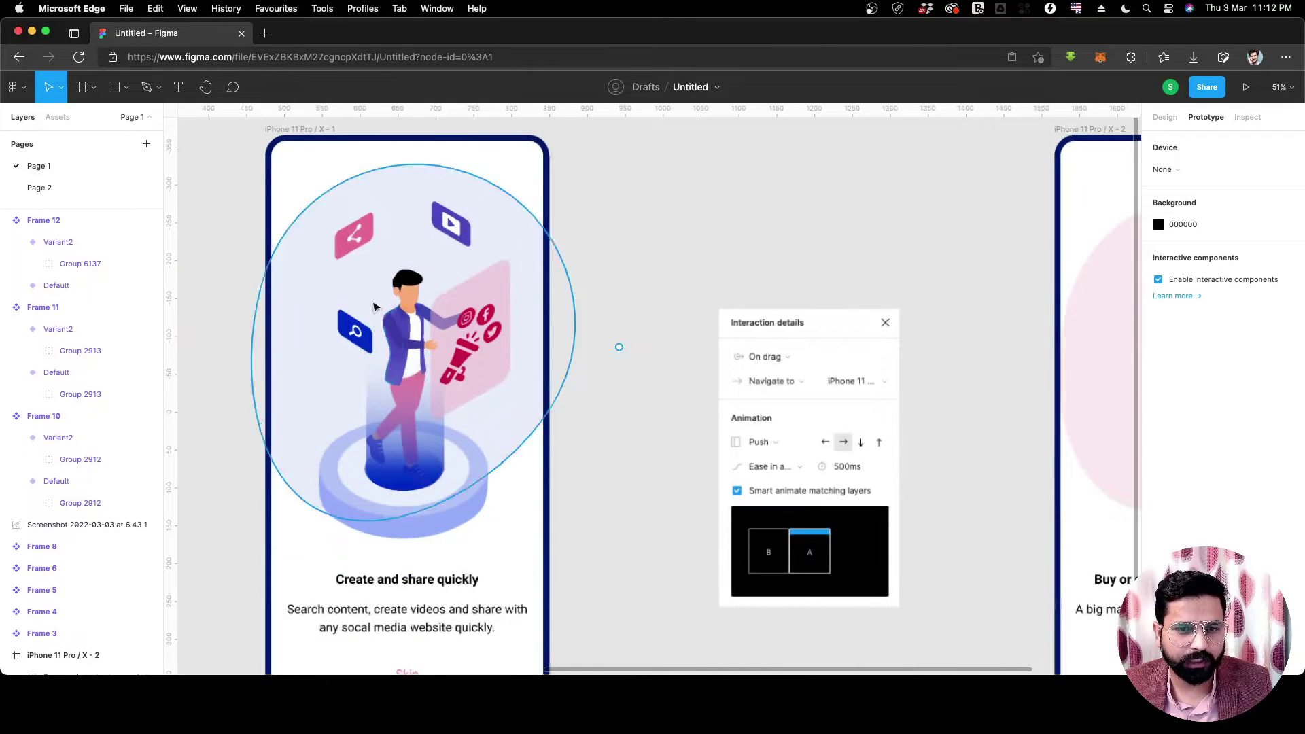
scroll(420, 311, "down", 5)
scroll(775, 308, "up", 3)
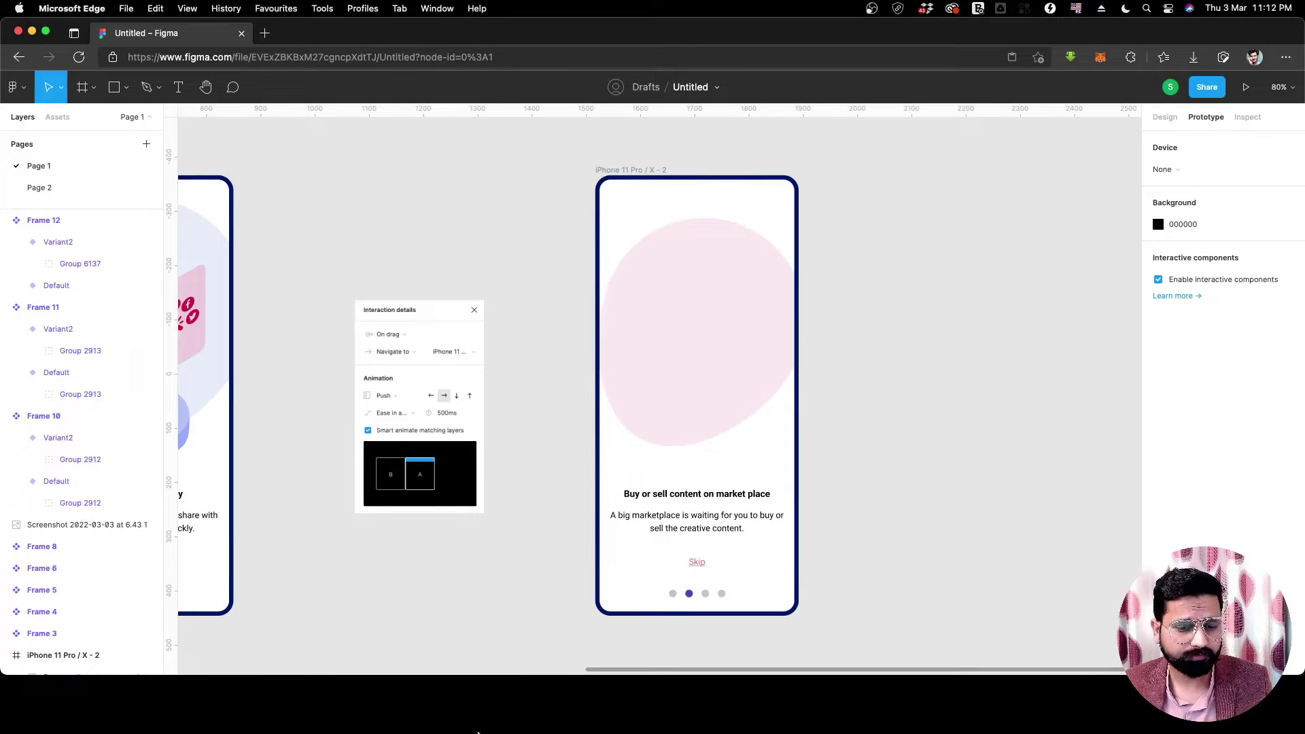
left_click(180, 700)
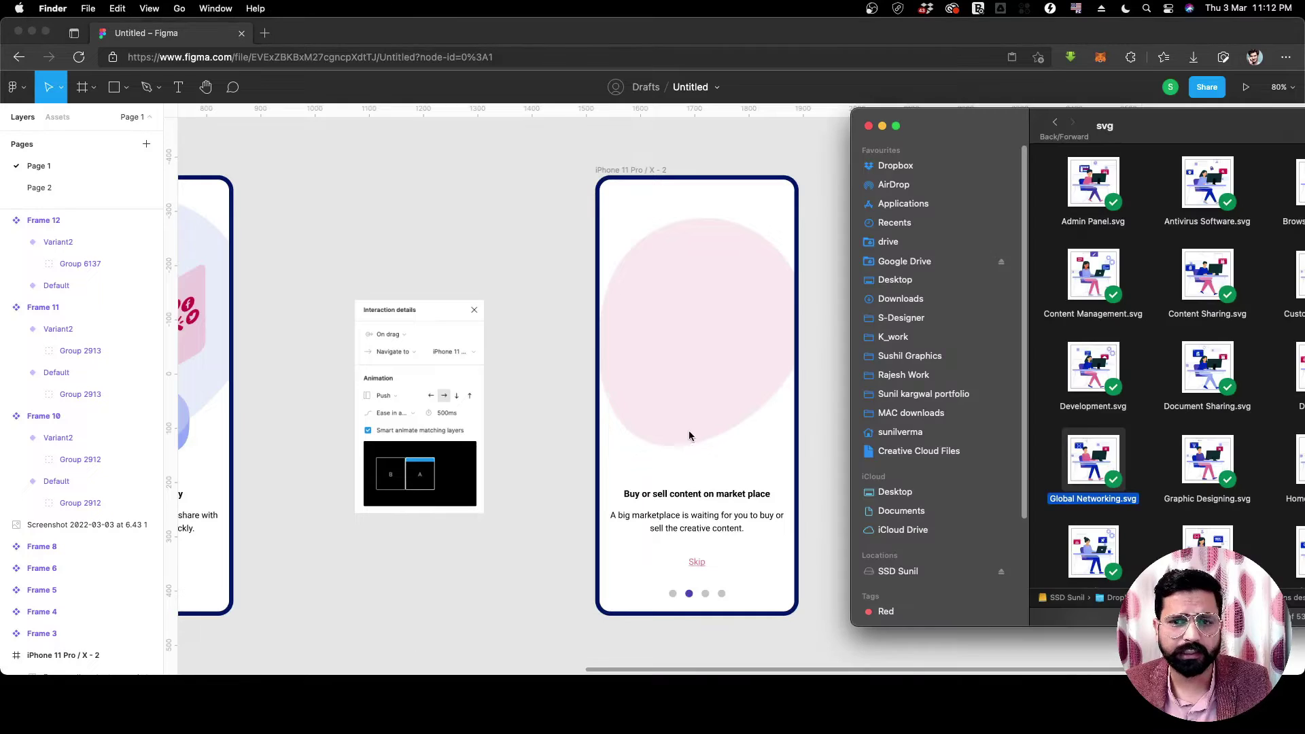
Look over the folders of the Development icons kit and return to the svg folder of "With sitting humans figure from front".
left_click_drag(1141, 134, 632, 112)
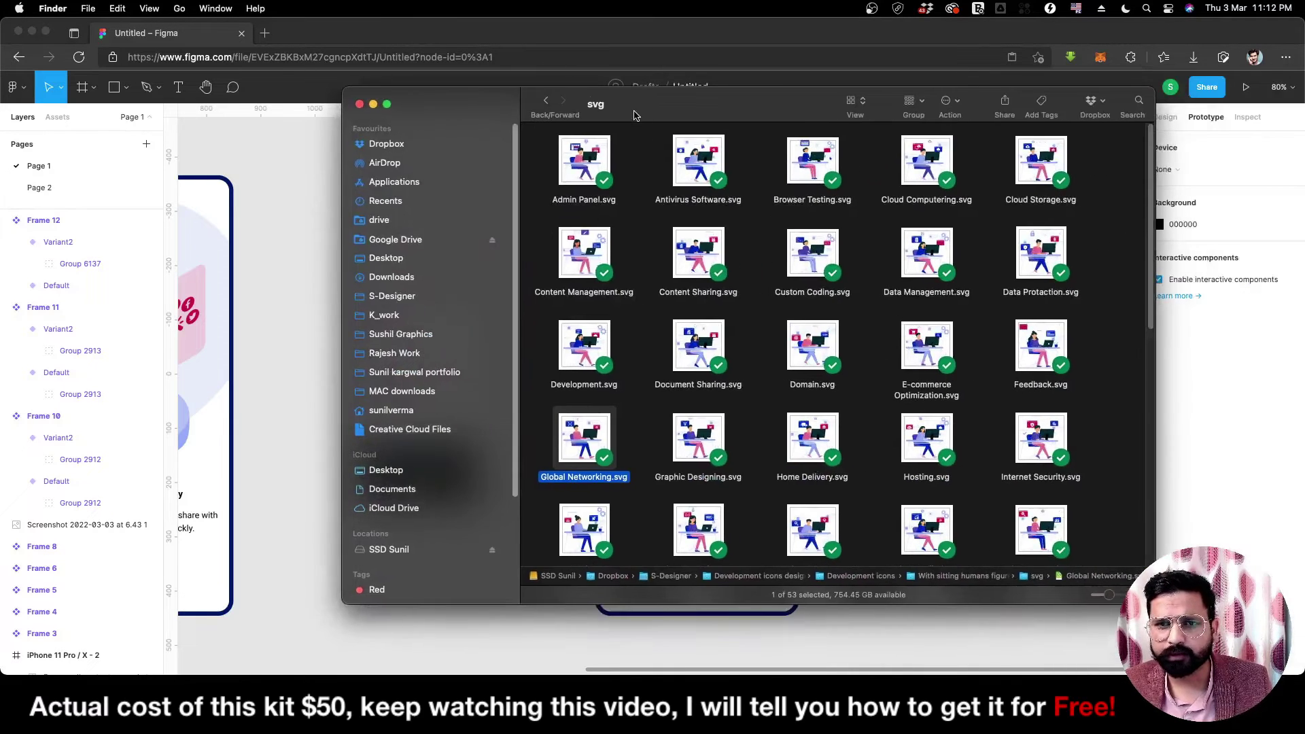
left_click(554, 109)
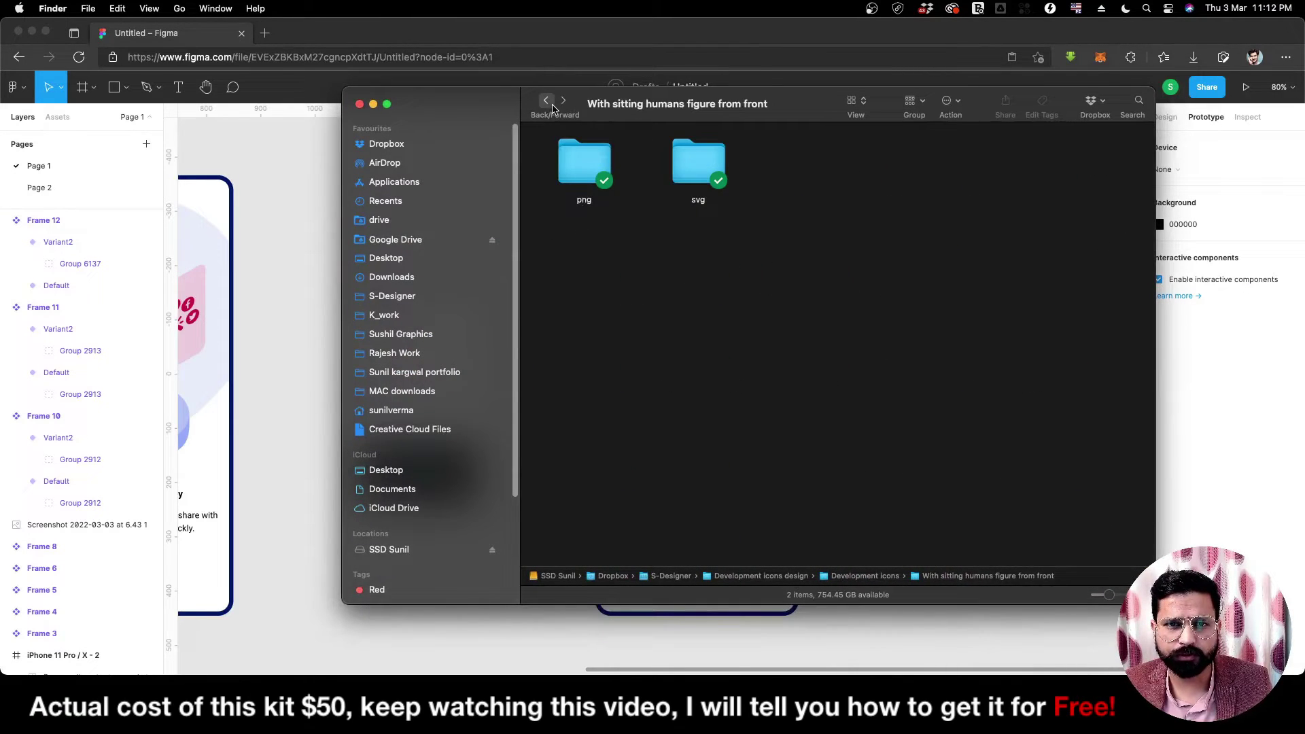
left_click(553, 108)
left_click_drag(561, 449, 1079, 161)
left_click(1026, 368)
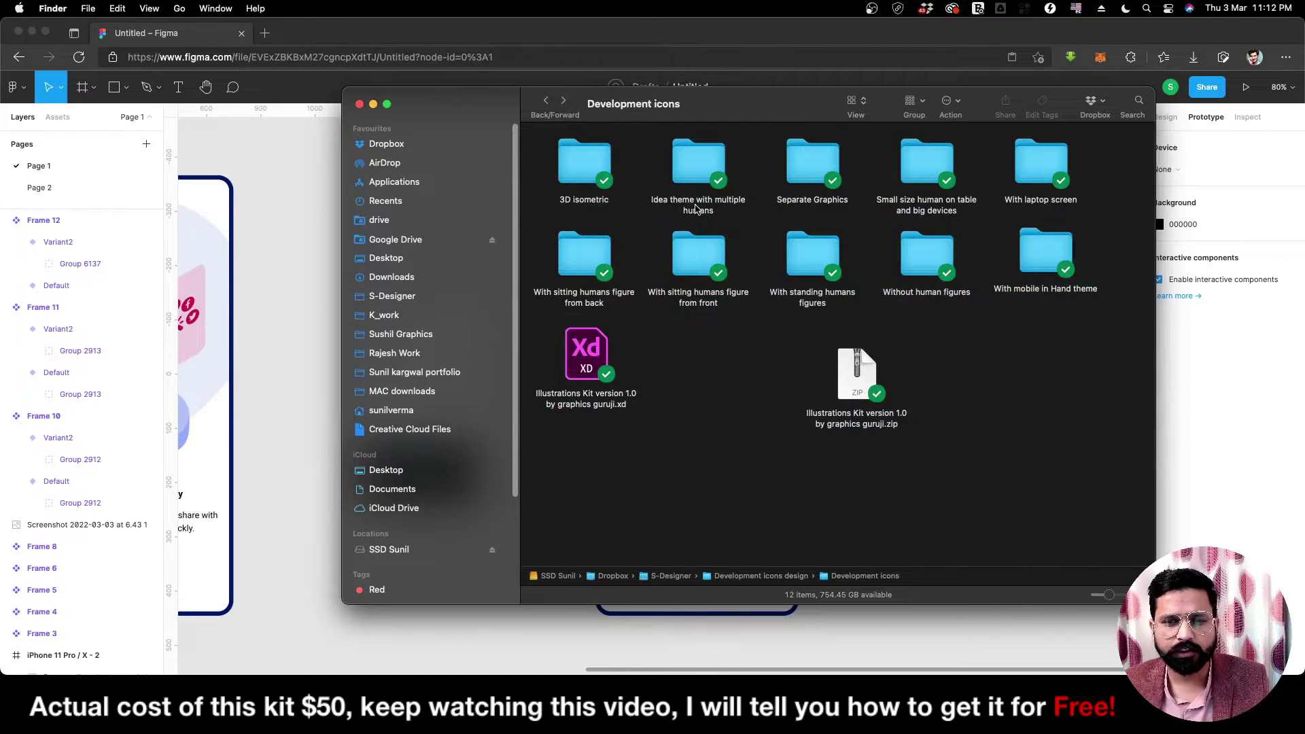
double_click(696, 250)
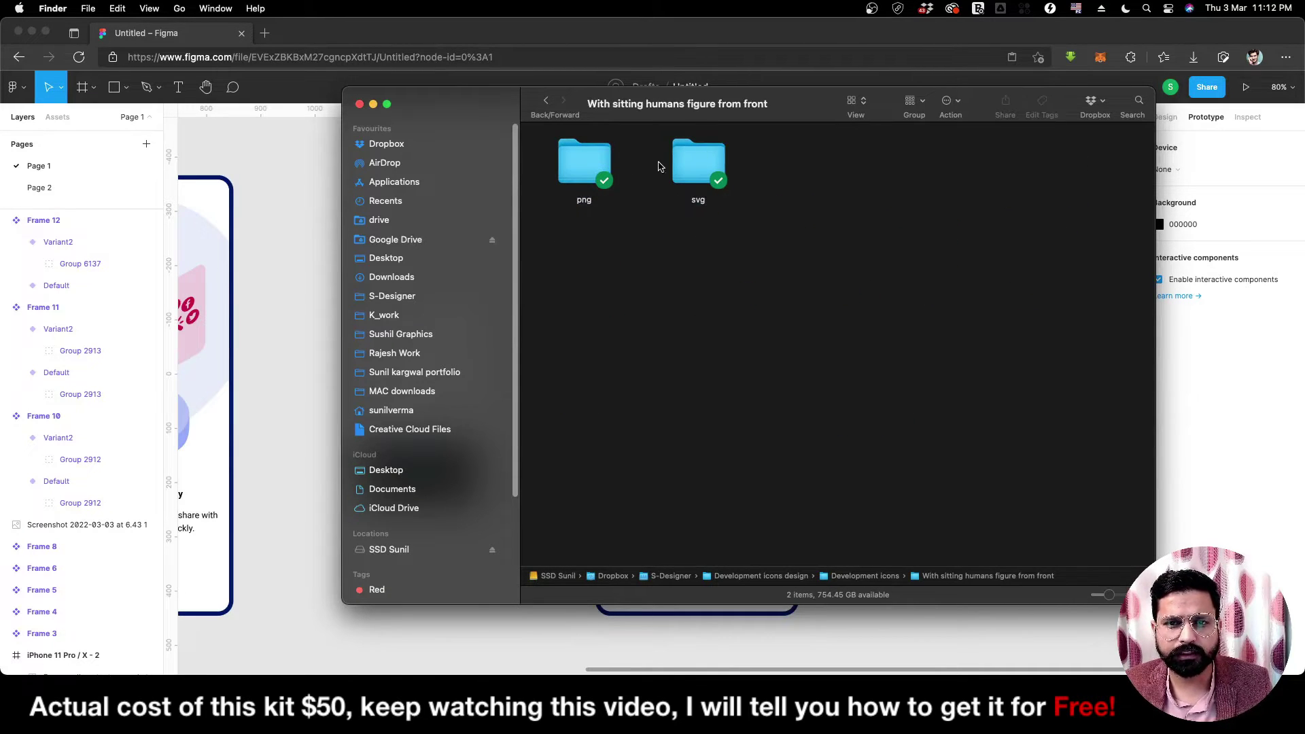
double_click(698, 163)
left_click_drag(747, 103, 1281, 95)
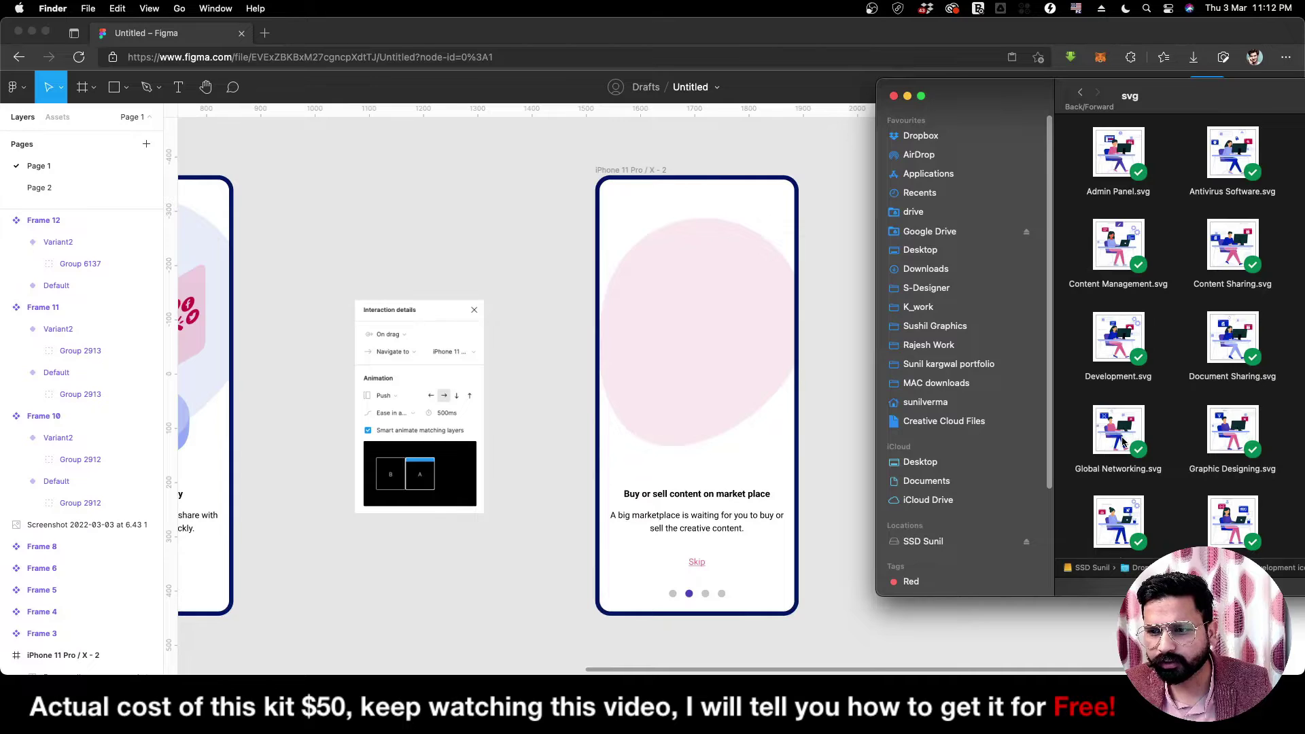
Bring Global Networking.svg onto the Figma canvas beside the iPhone 11 Pro / X - 2 screen and scale it down to about 454 × 428.
left_click_drag(1123, 442, 856, 316)
scroll(745, 294, "down", 10)
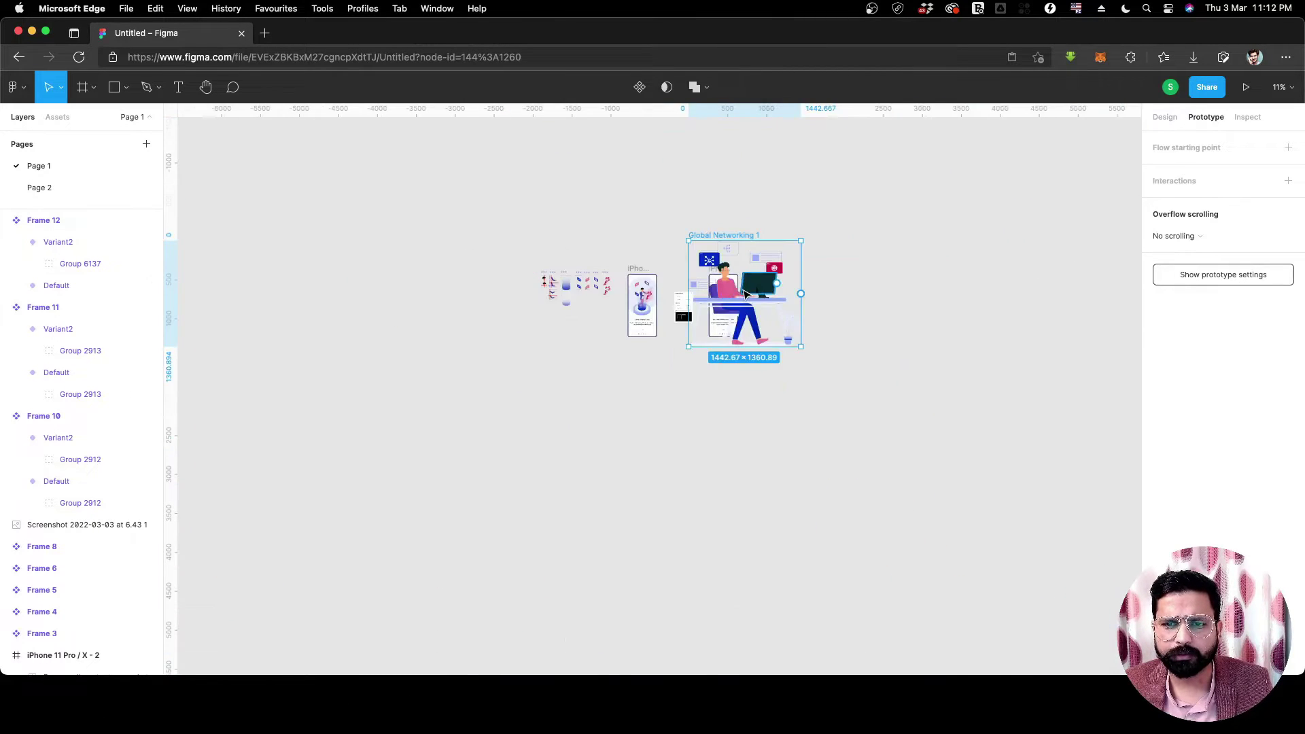
scroll(746, 294, "up", 5)
left_click(894, 315)
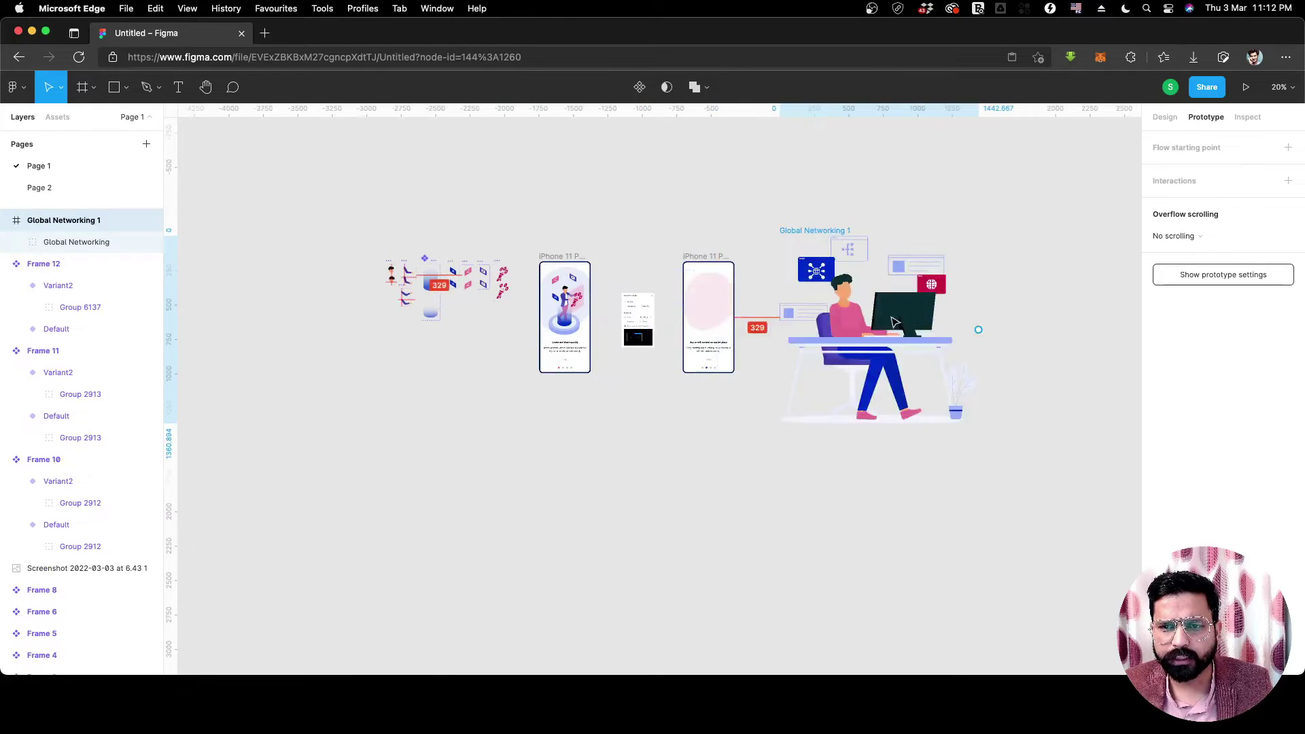
left_click_drag(979, 422, 970, 415)
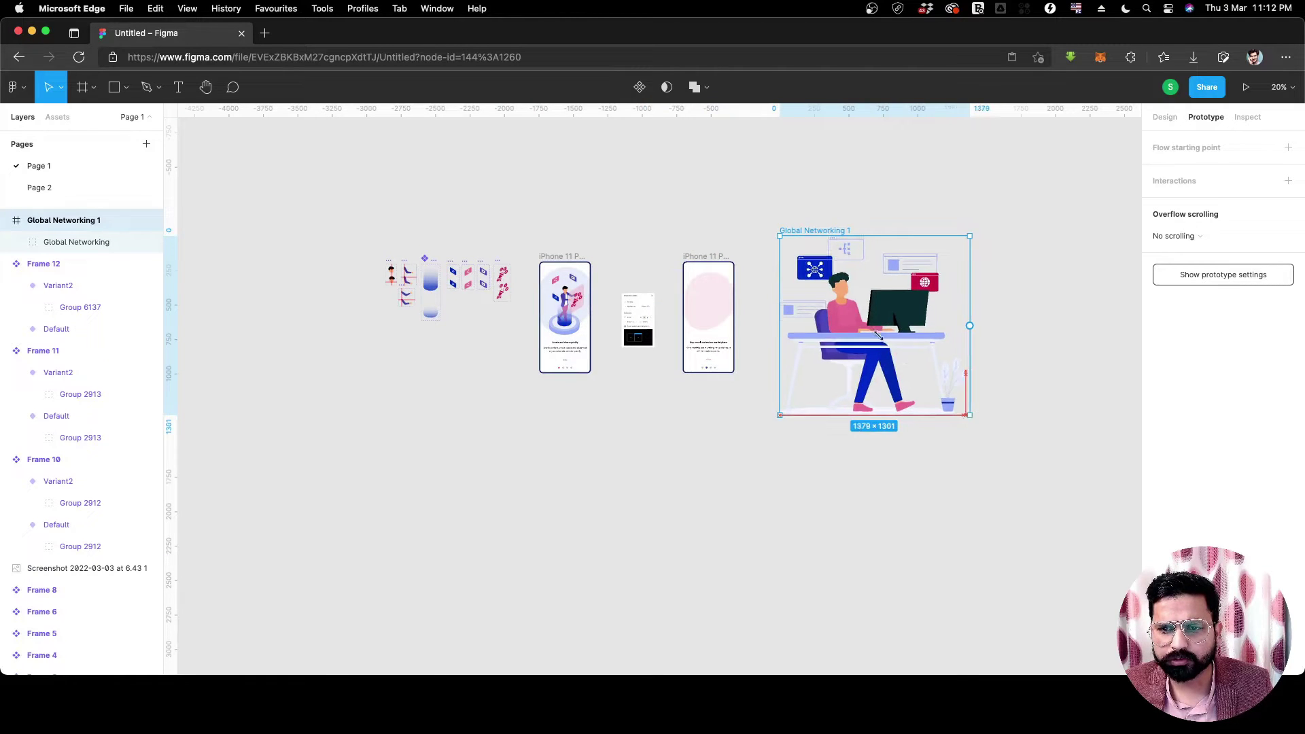
left_click_drag(876, 335, 835, 293)
scroll(781, 296, "up", 5)
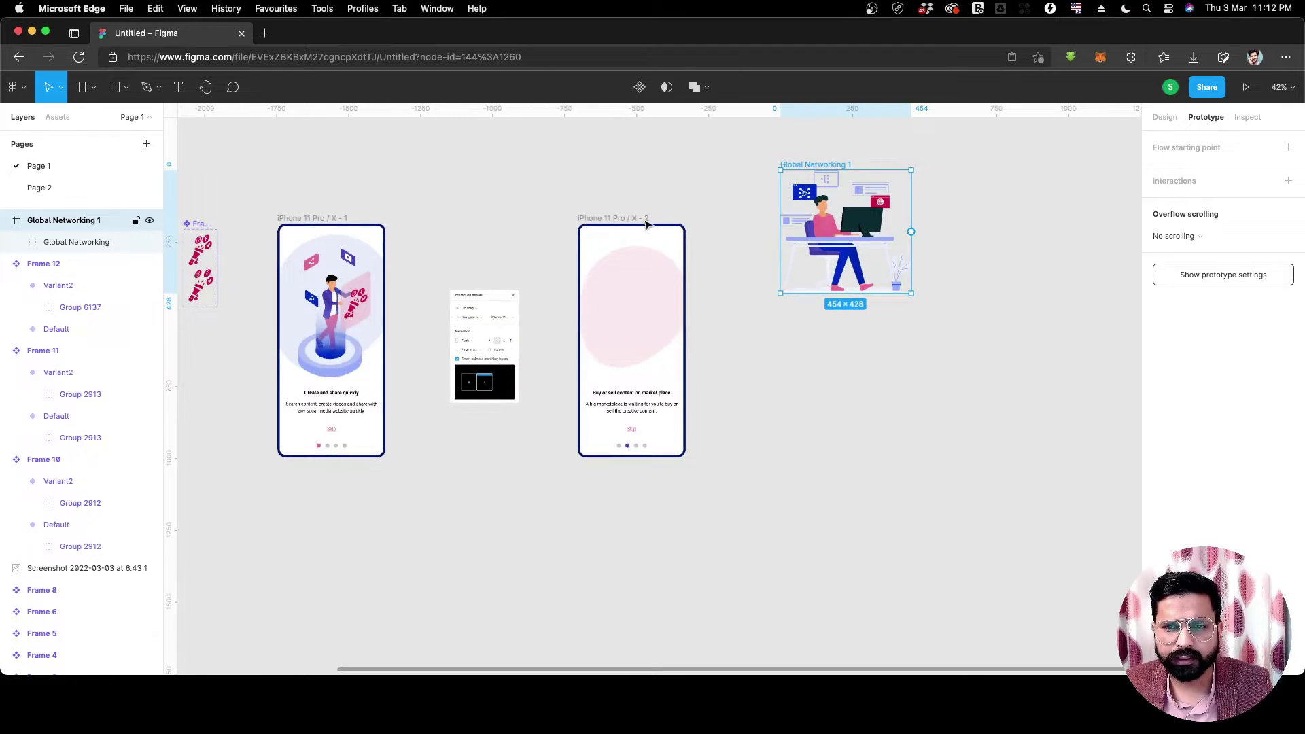
Place the Global Networking illustration inside the iPhone 11 Pro / X - 2 frame and shrink it to about 378 × 356.
left_click_drag(799, 221, 591, 312)
scroll(592, 312, "up", 1)
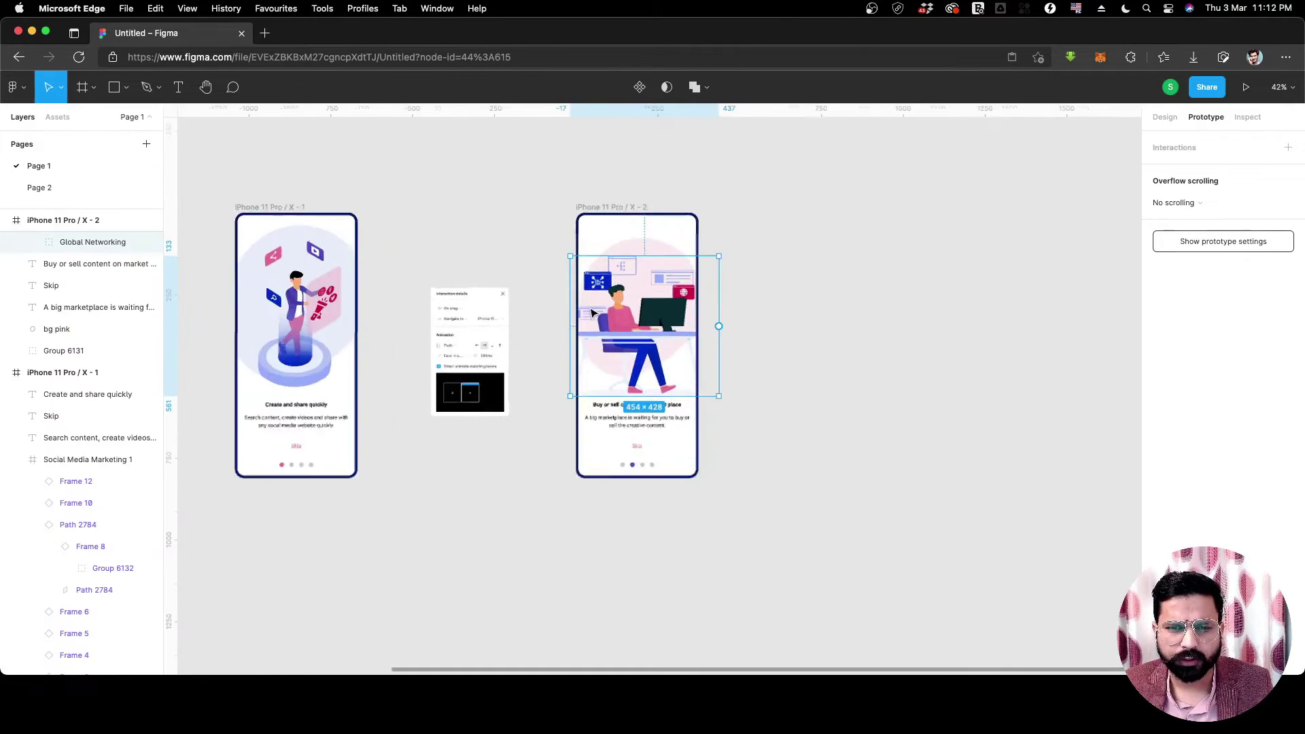
scroll(591, 313, "up", 4)
left_click_drag(712, 324, 700, 318)
left_click_drag(782, 443, 731, 399)
scroll(609, 320, "up", 4)
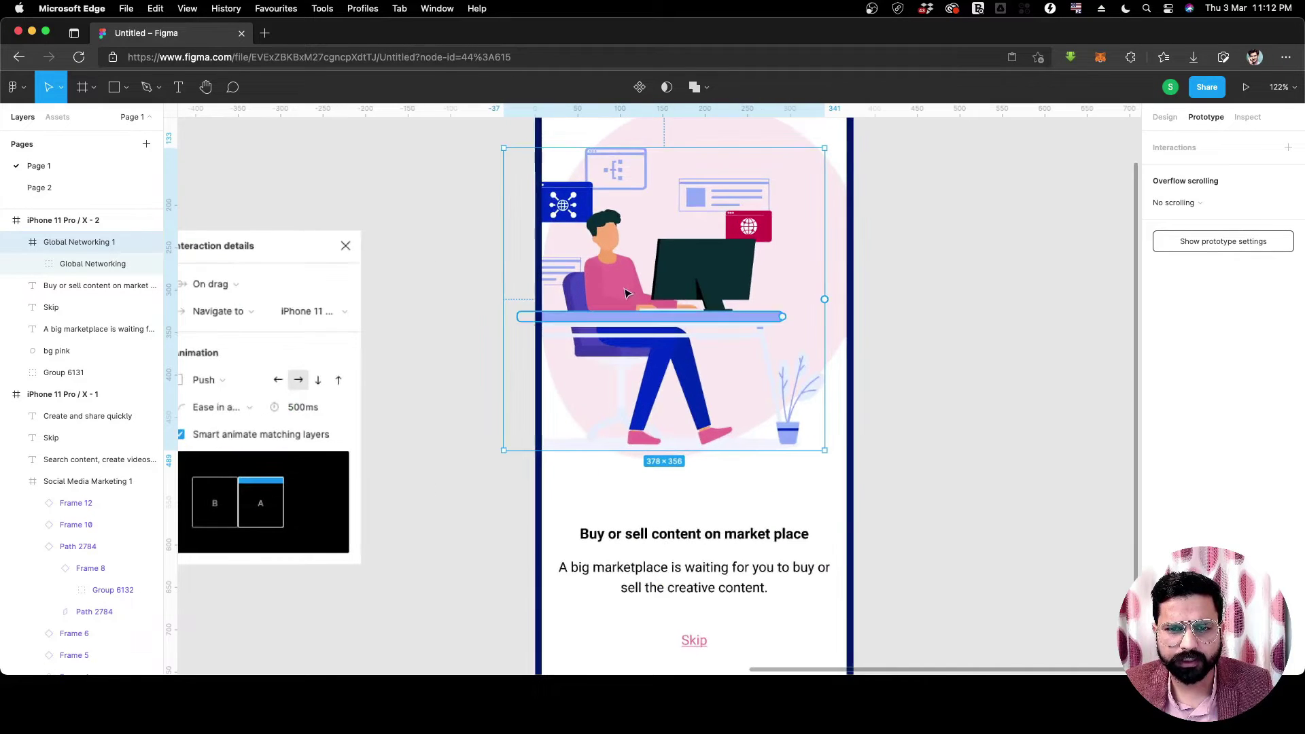
Shrink the Global Networking illustration to about 348 × 328 and center it horizontally over the pink background shape.
left_click_drag(625, 294, 659, 295)
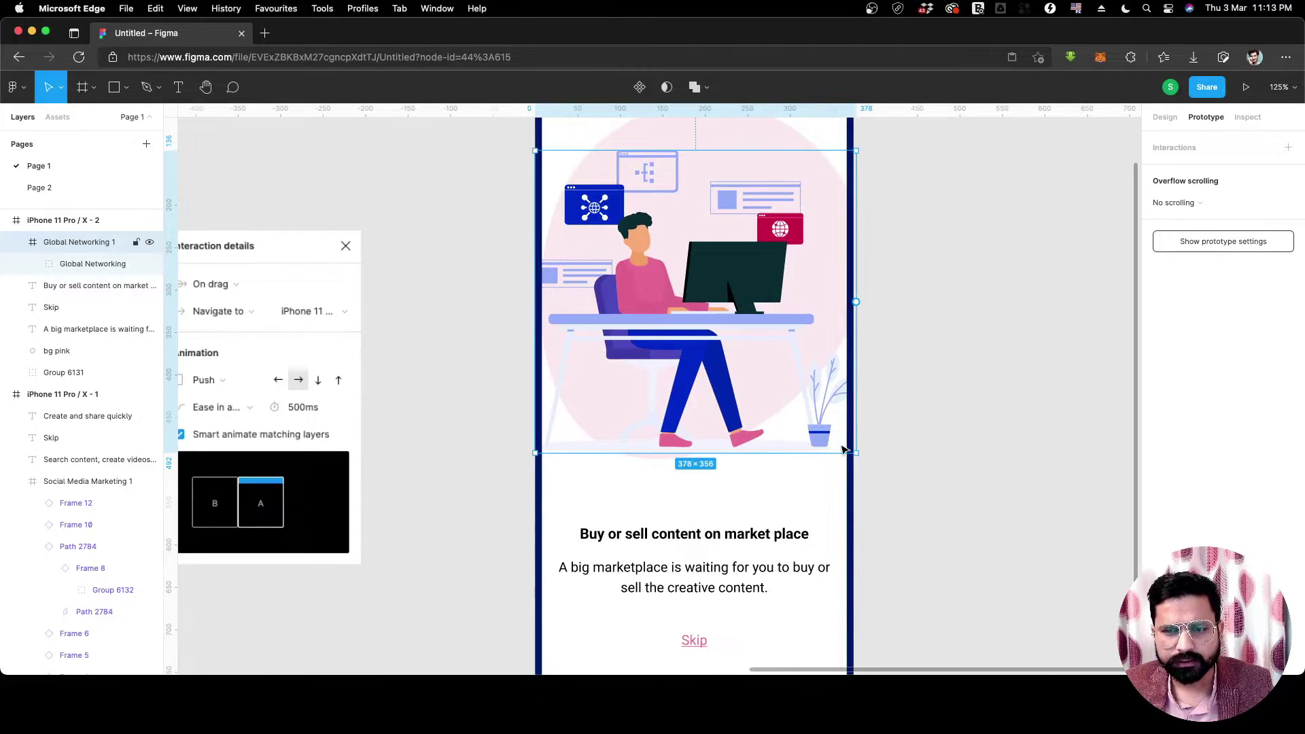
scroll(629, 362, "up", 1)
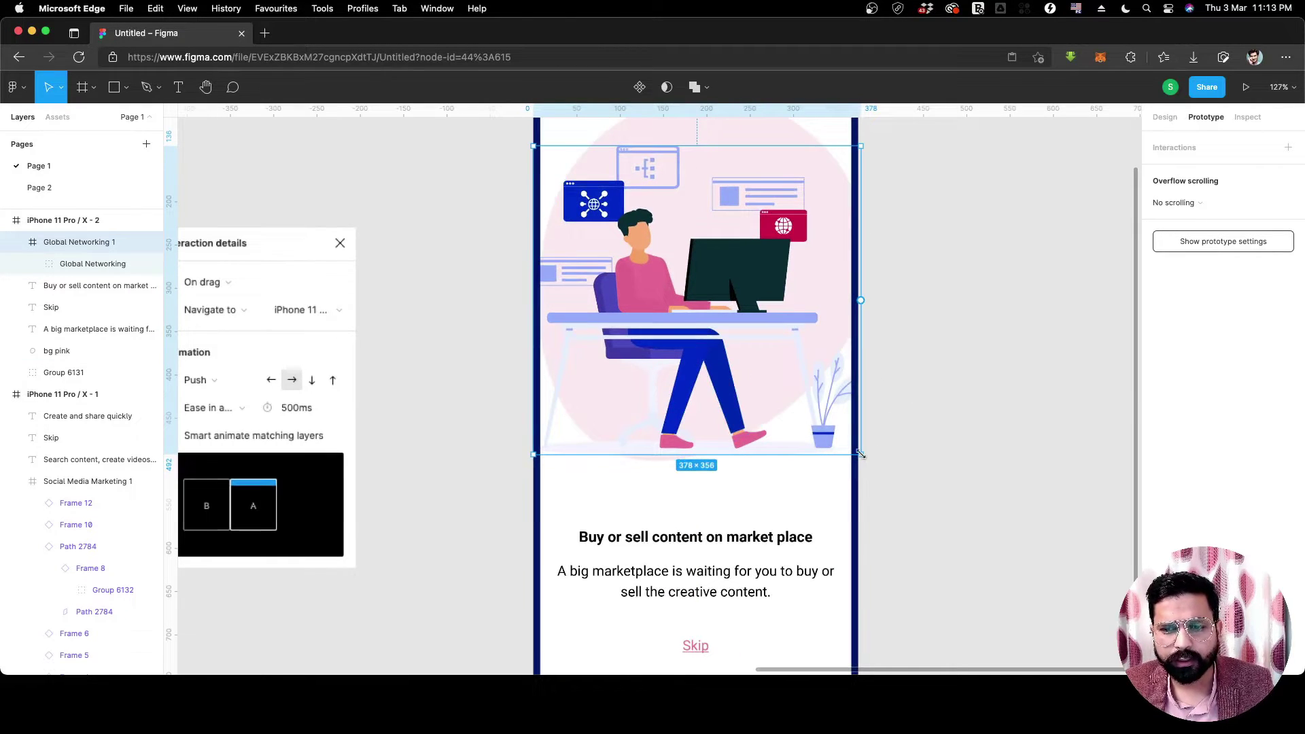
left_click_drag(861, 454, 867, 430)
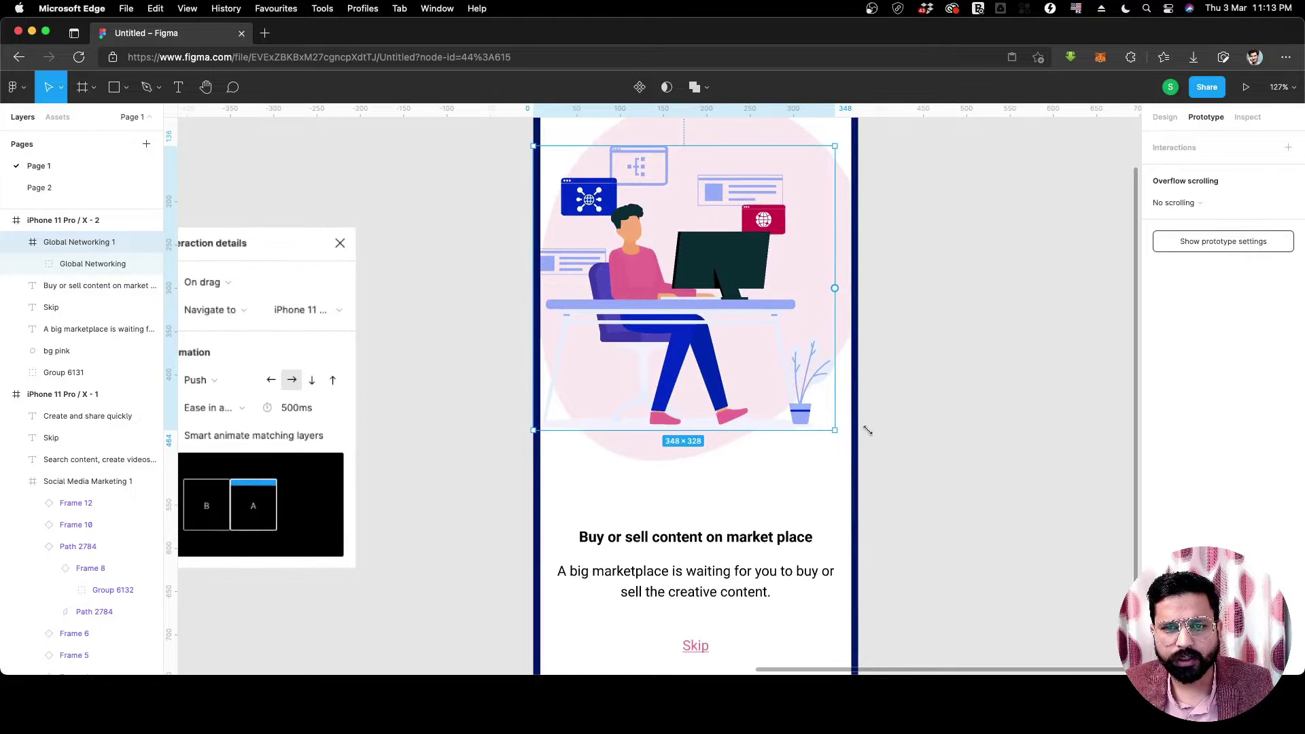
left_click_drag(683, 274, 705, 274)
scroll(706, 272, "up", 1)
Move the Plant group inside the illustration closer to the man, in front of the table's right leg.
scroll(644, 325, "up", 3)
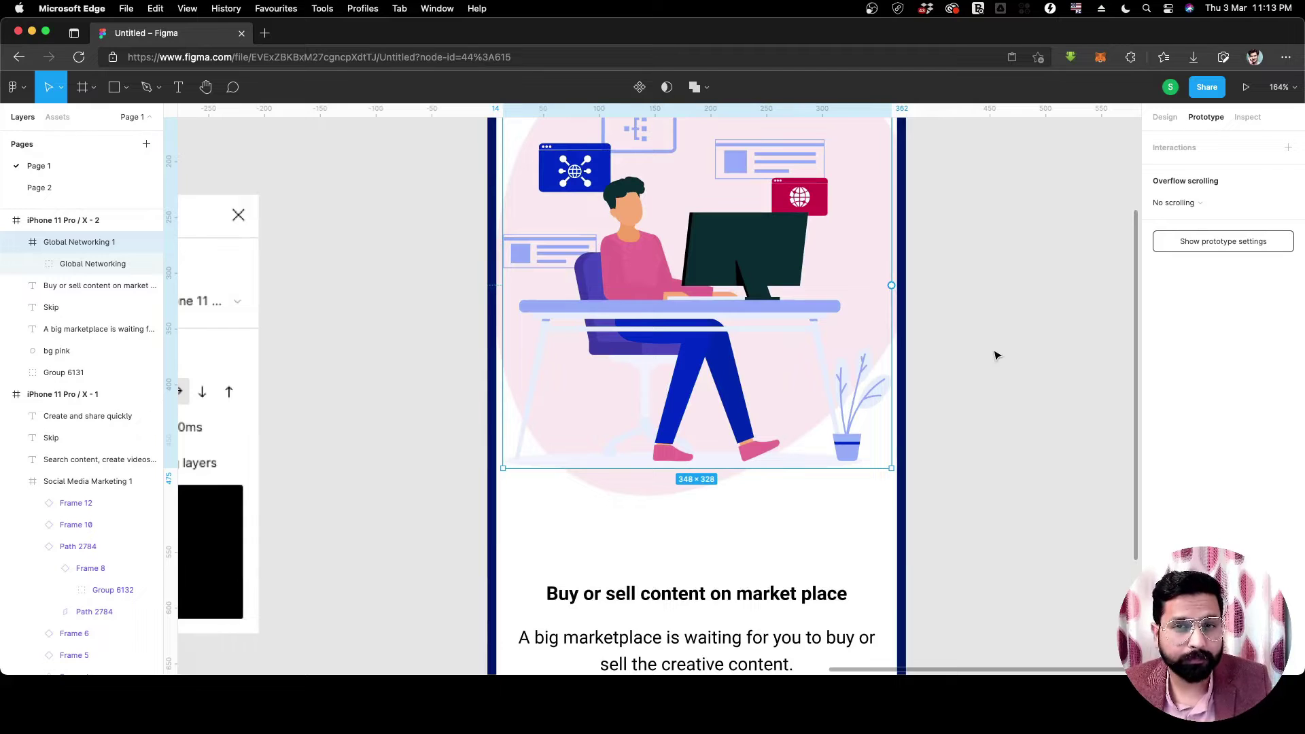
scroll(527, 409, "up", 1)
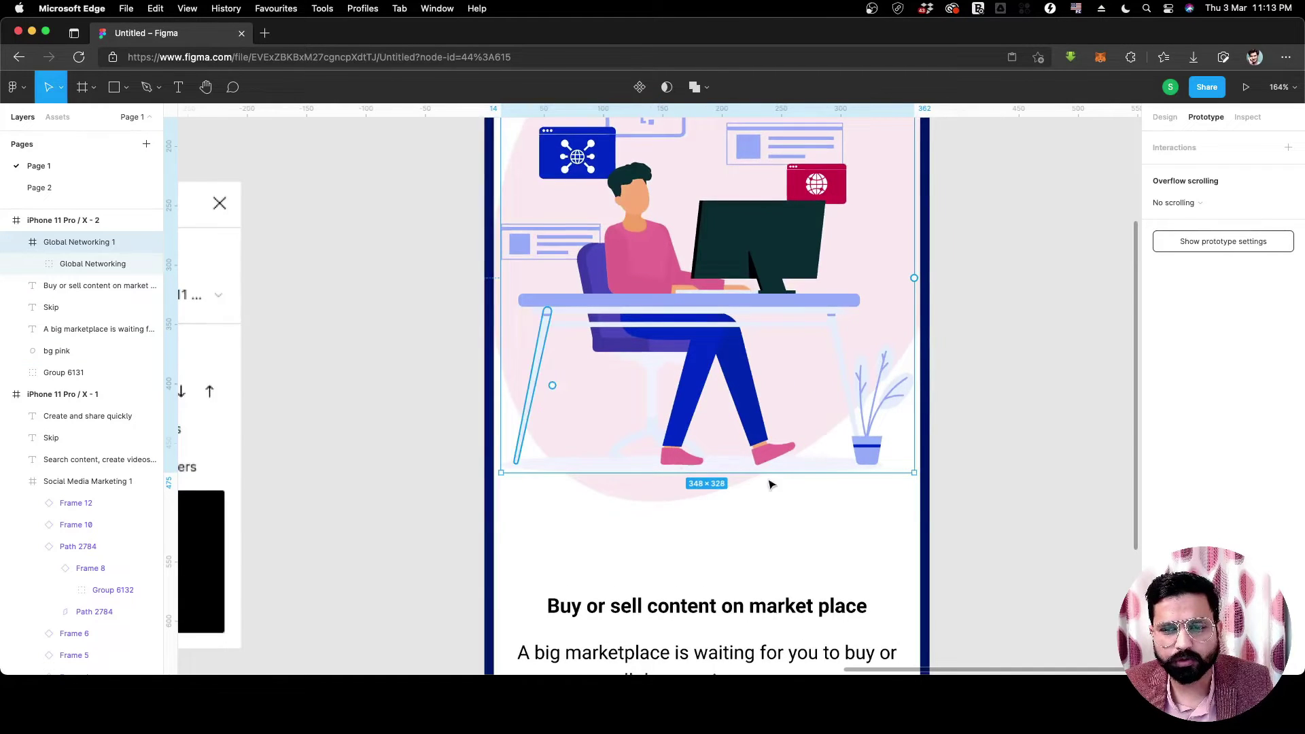
left_click(877, 457)
left_click(870, 460)
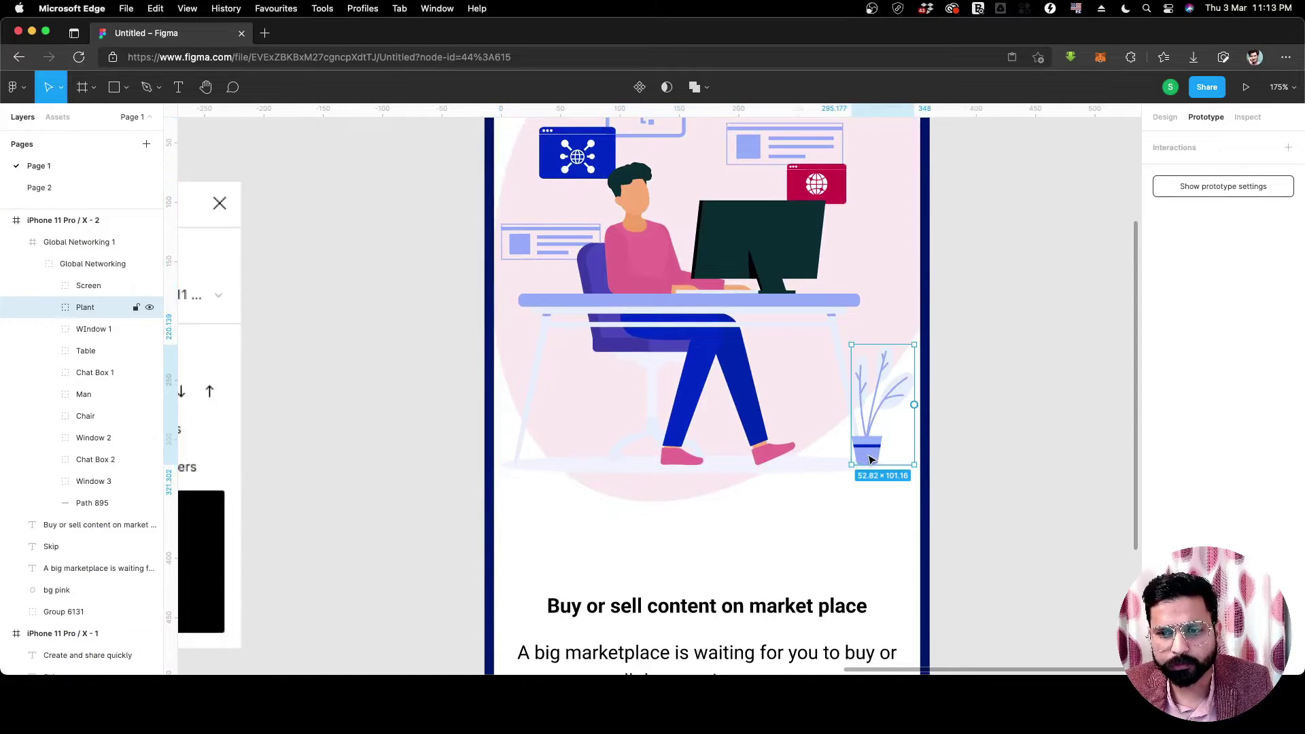
mouse_move(837, 460)
left_mouse_down()
mouse_move(854, 460)
mouse_move(840, 463)
left_mouse_up()
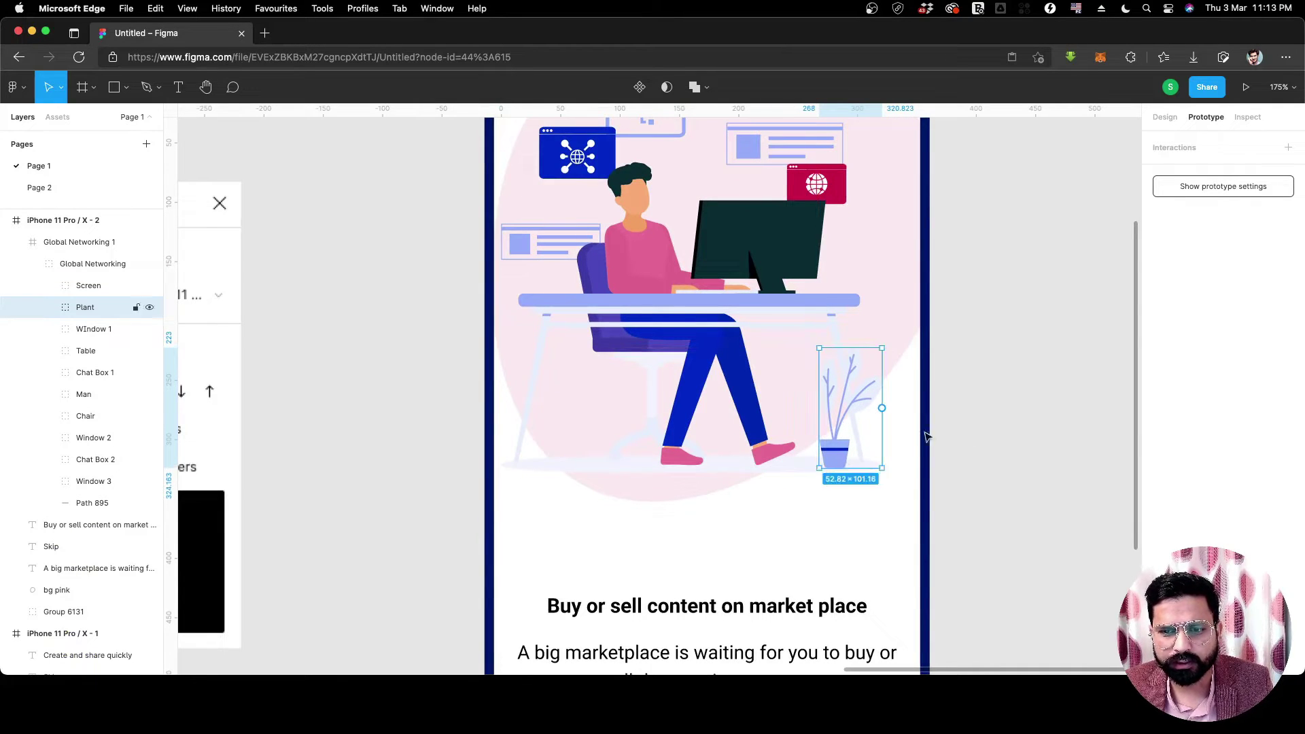
left_click(781, 501)
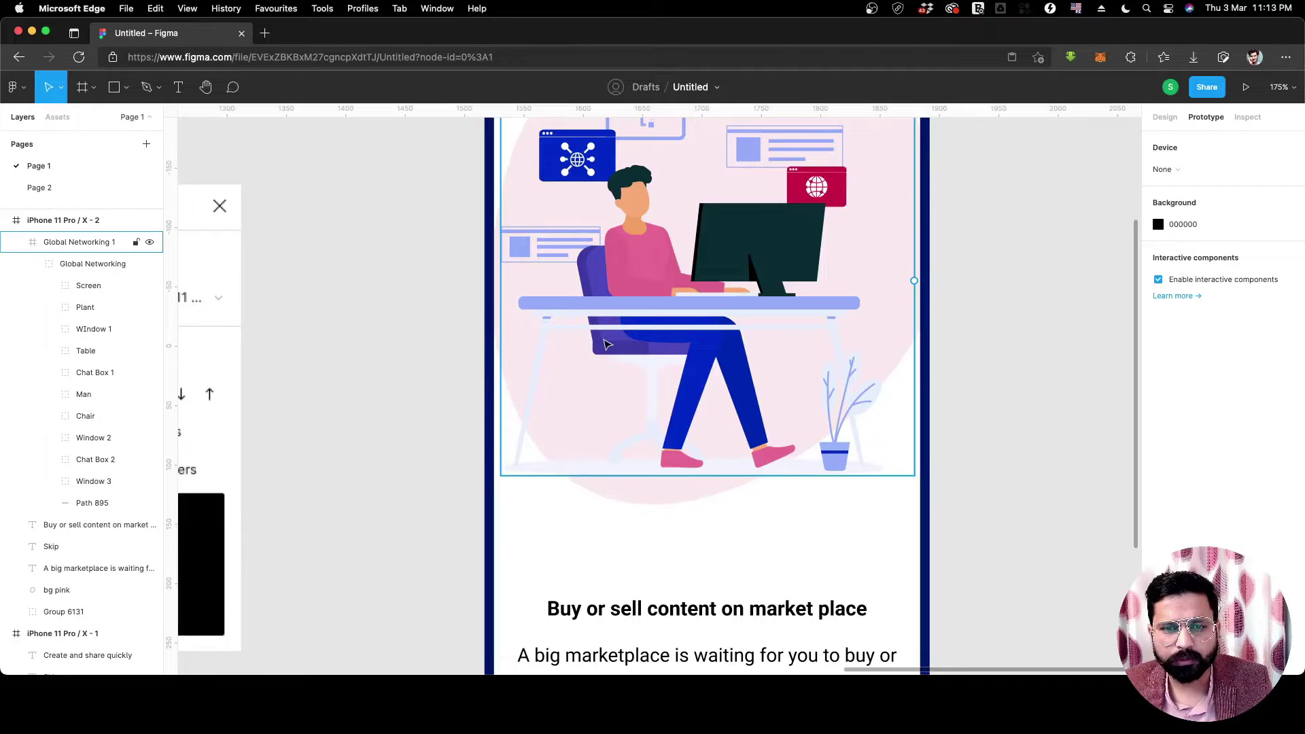
Recolor the plant's pale leaves to crimson C81346 using the document colors.
scroll(834, 400, "up", 3)
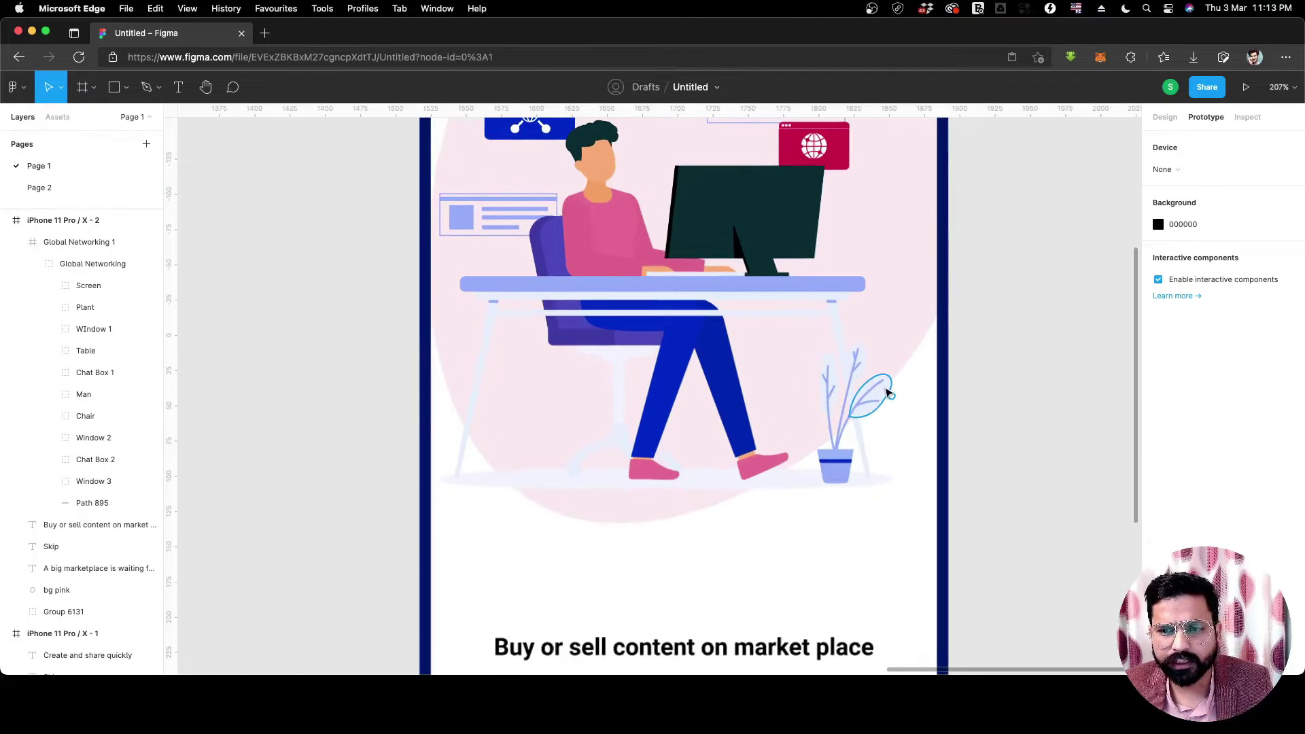
left_click(877, 385, "super")
left_click(976, 416)
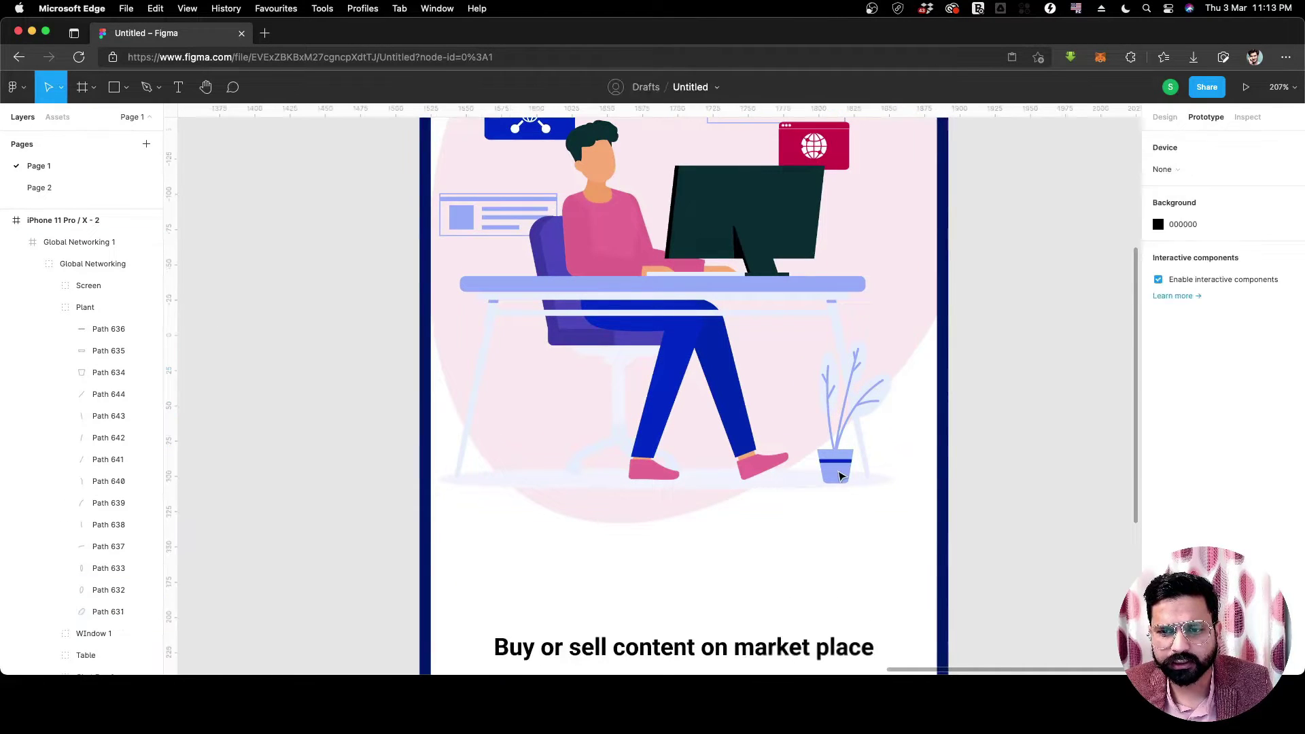
left_click(840, 476)
double_click(840, 476)
double_click(840, 476)
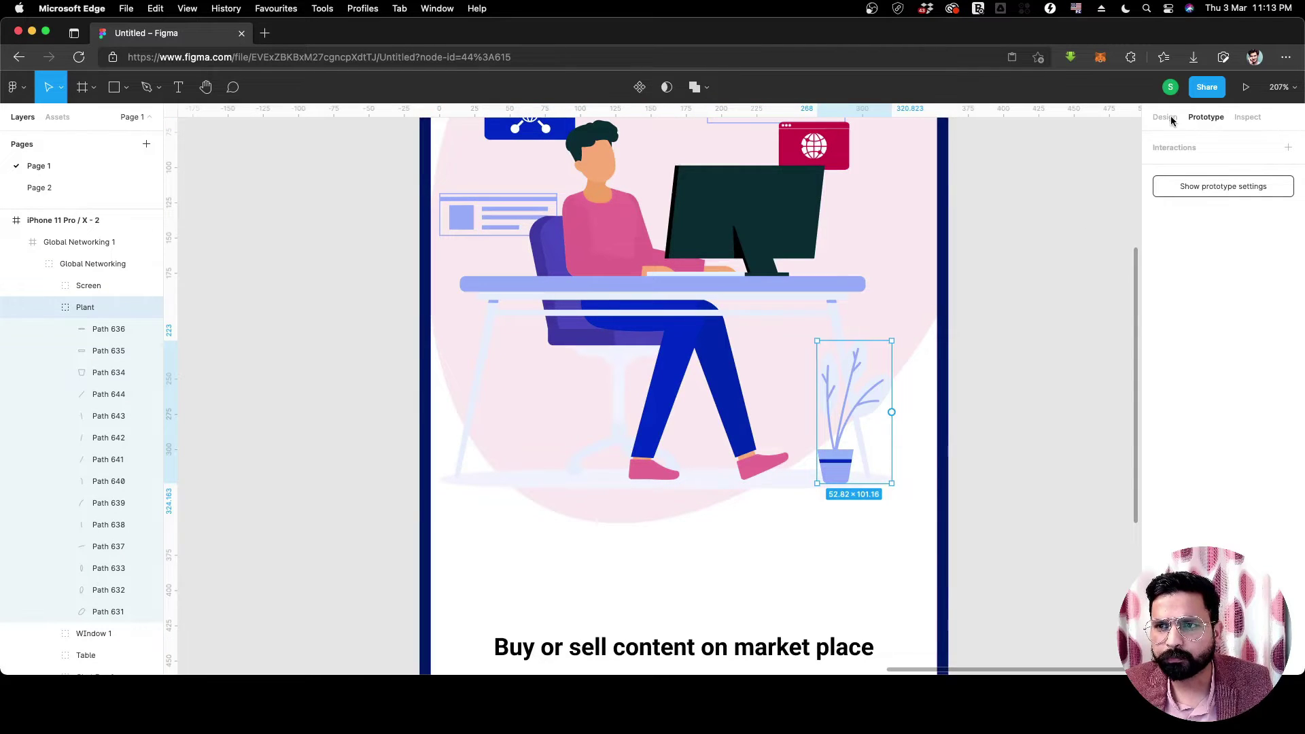
key("alt+8")
scroll(1187, 517, "down", 3)
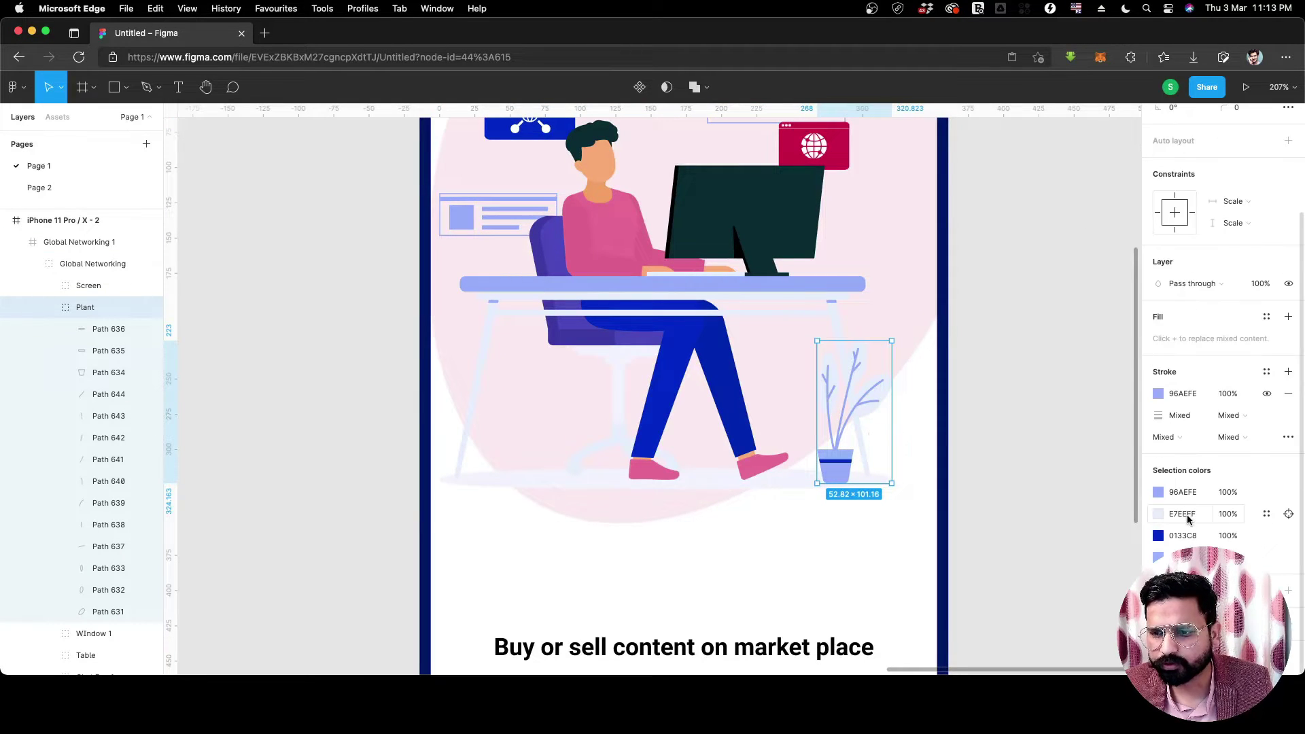
left_click(1158, 515)
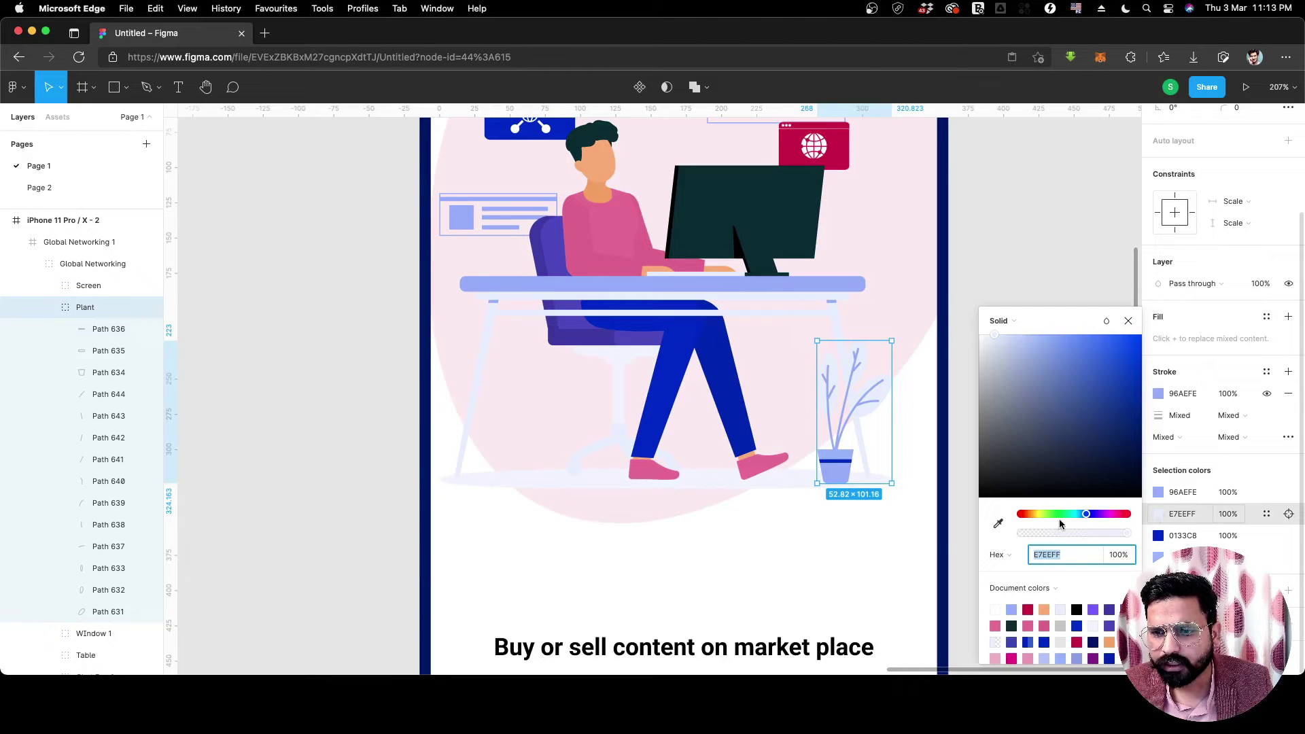
left_click(1029, 608)
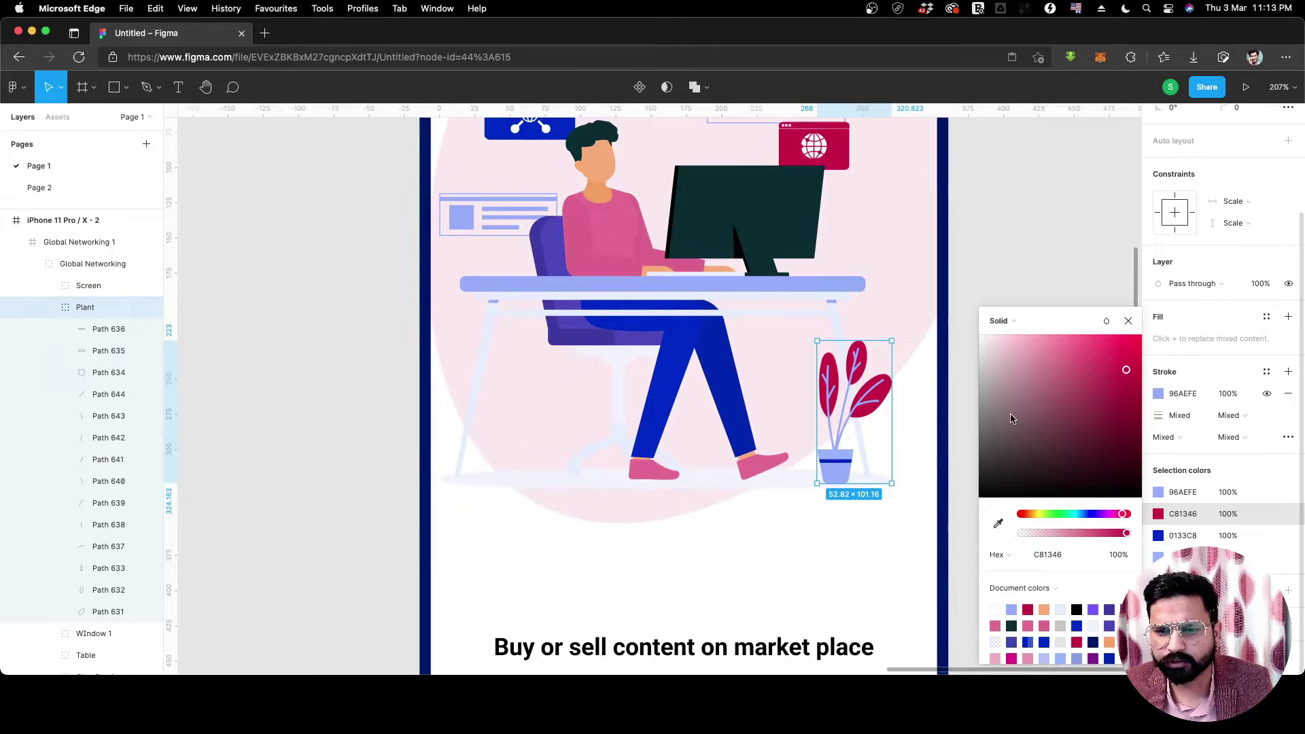
left_click(1128, 320)
Recolor the table's pale legs and crossbars to dark navy 001B6A using the document colors.
left_click(493, 303)
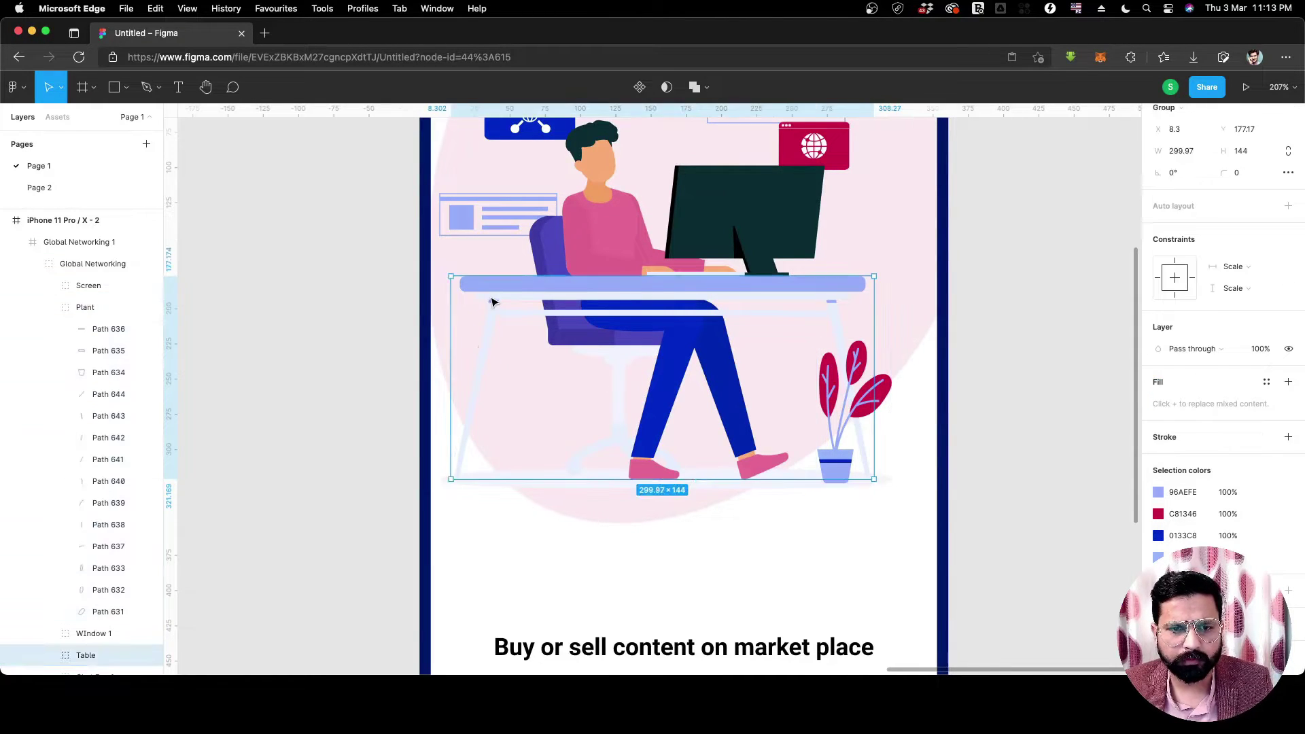
left_click(492, 300)
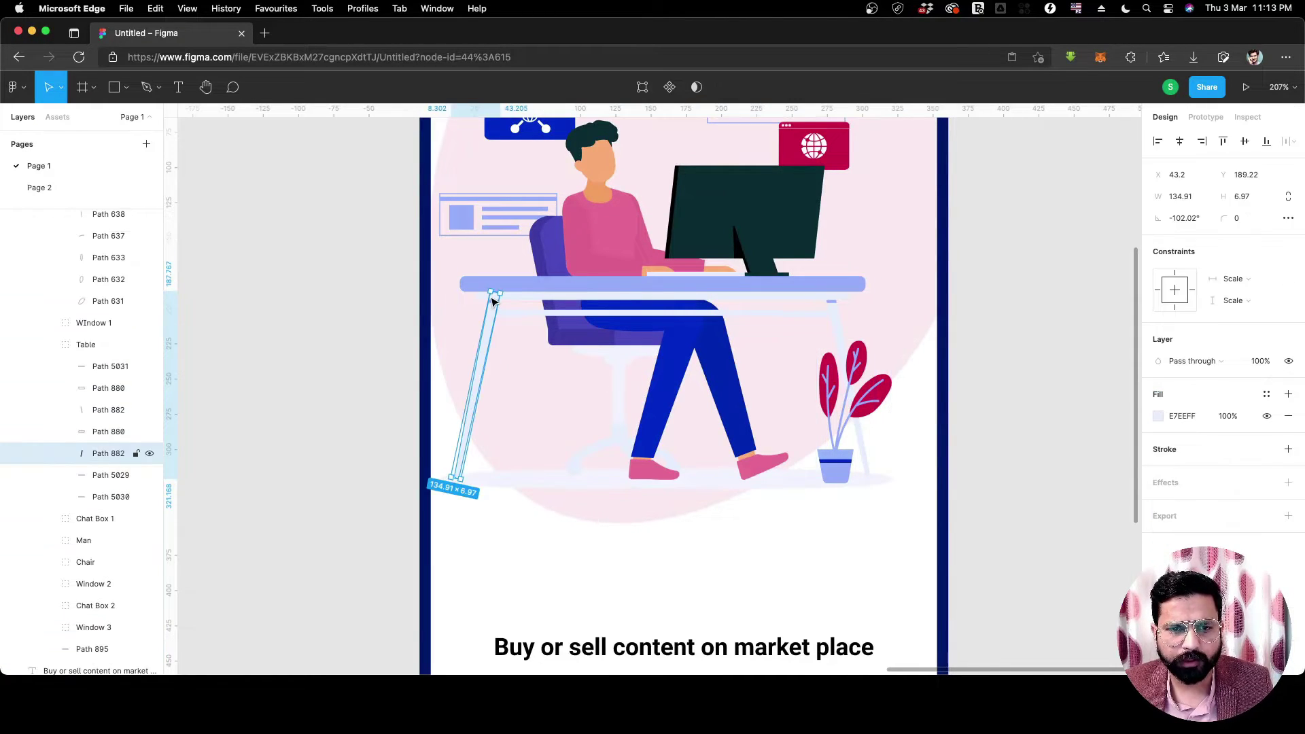
left_click(826, 296)
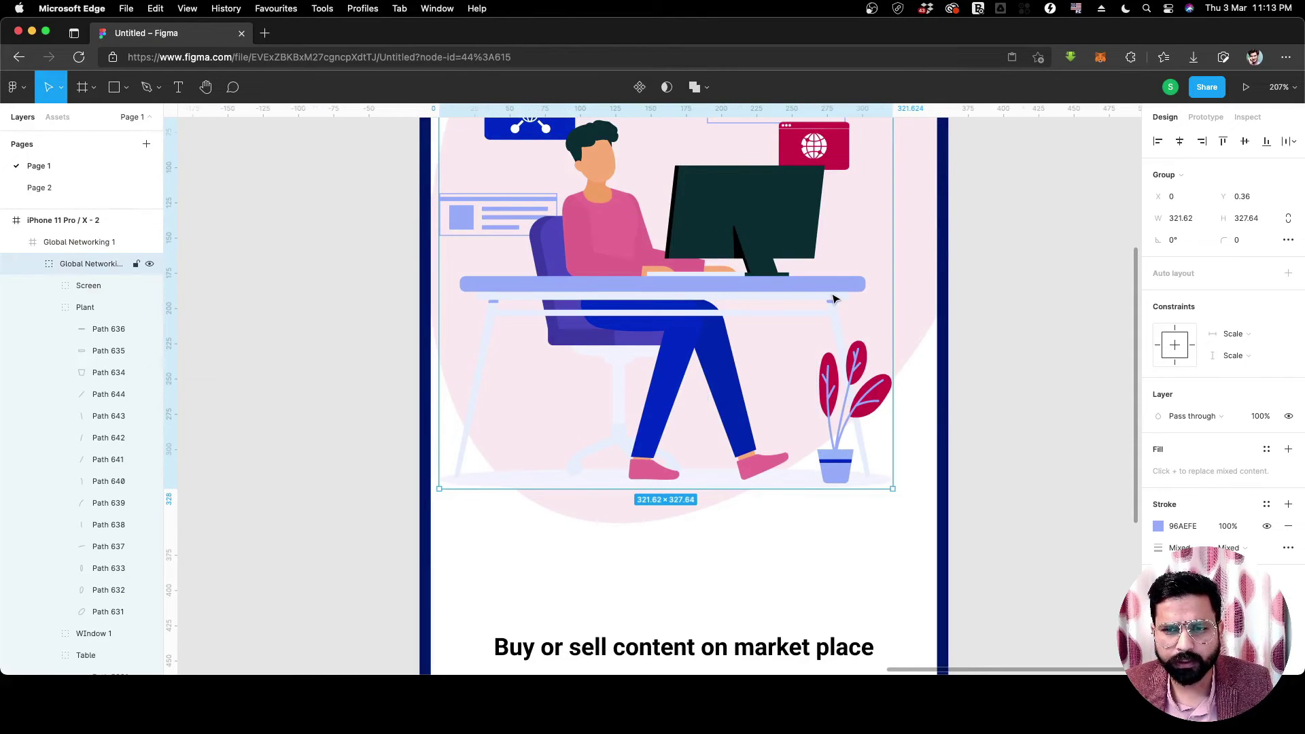
left_click(835, 299)
scroll(1158, 537, "down", 2)
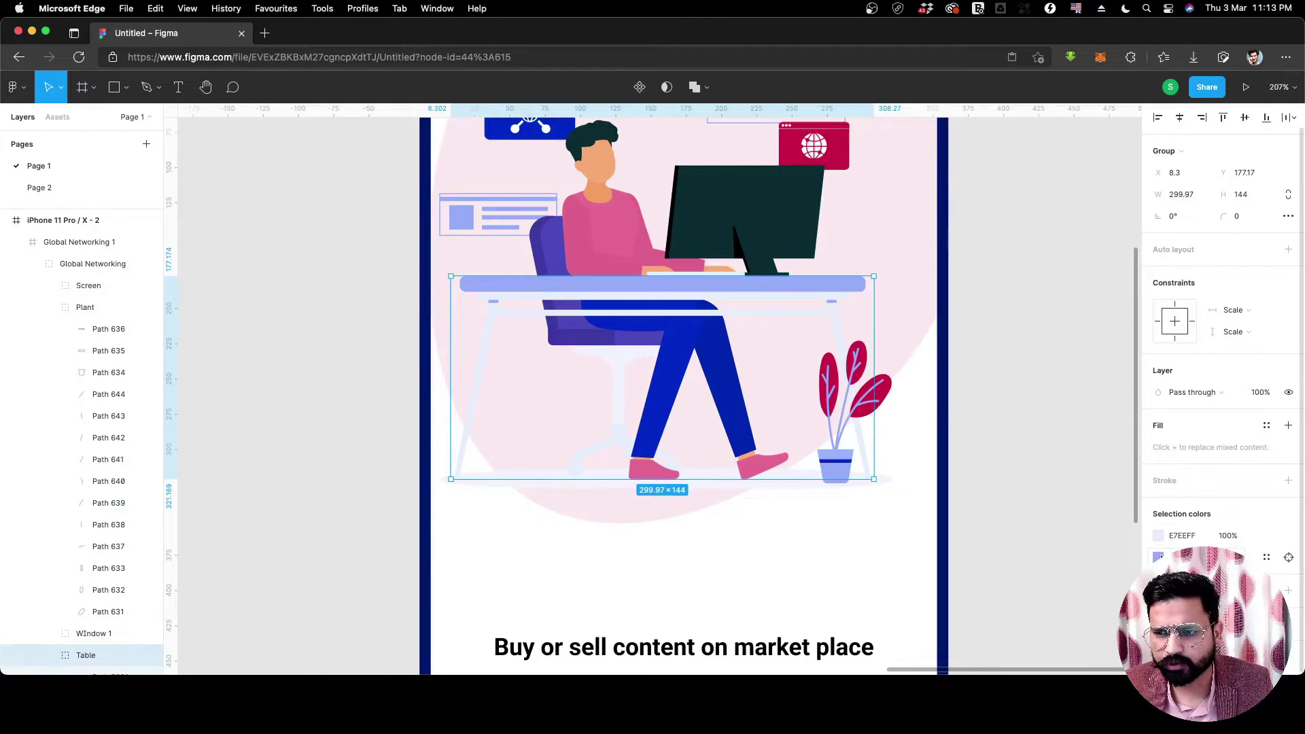
left_click(1158, 536)
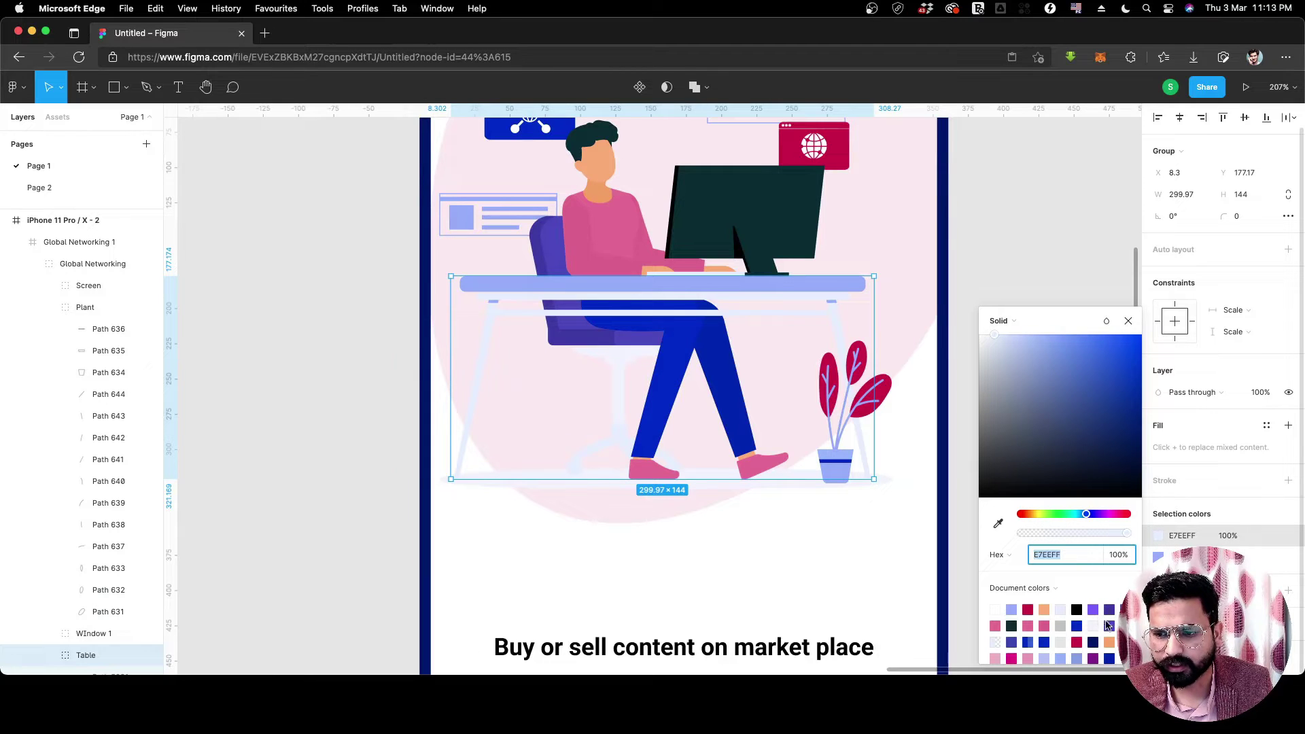
left_click(1094, 641)
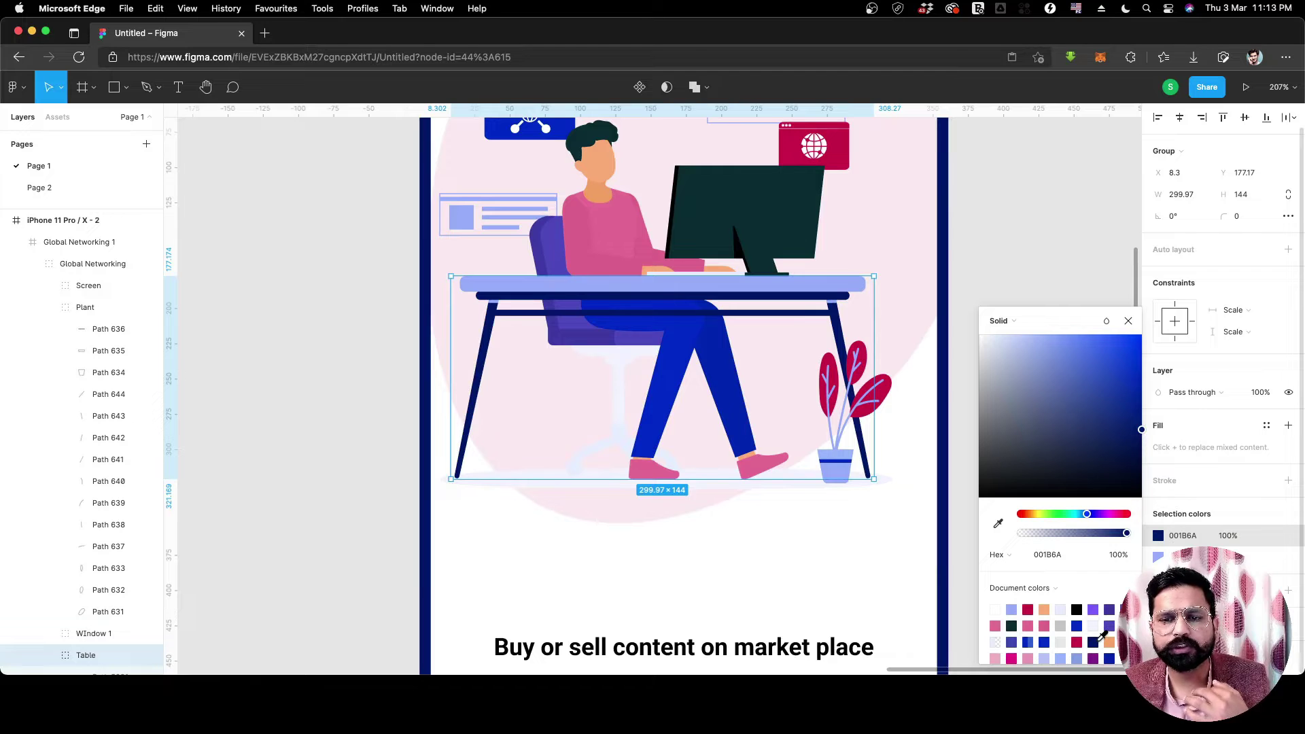
left_click(1127, 322)
Recolor the chair's pale stand and wheeled base to gray C4C4C4 using the document colors.
left_click(604, 353)
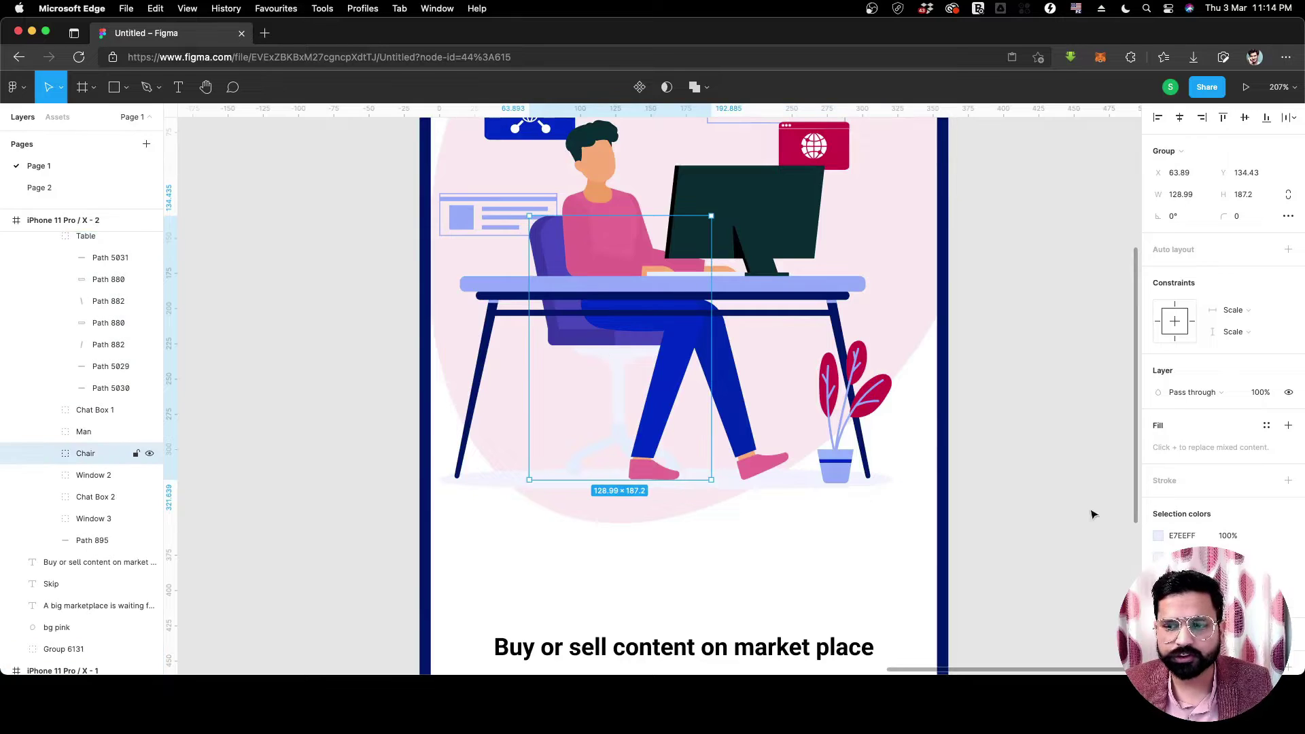
left_click(1159, 558)
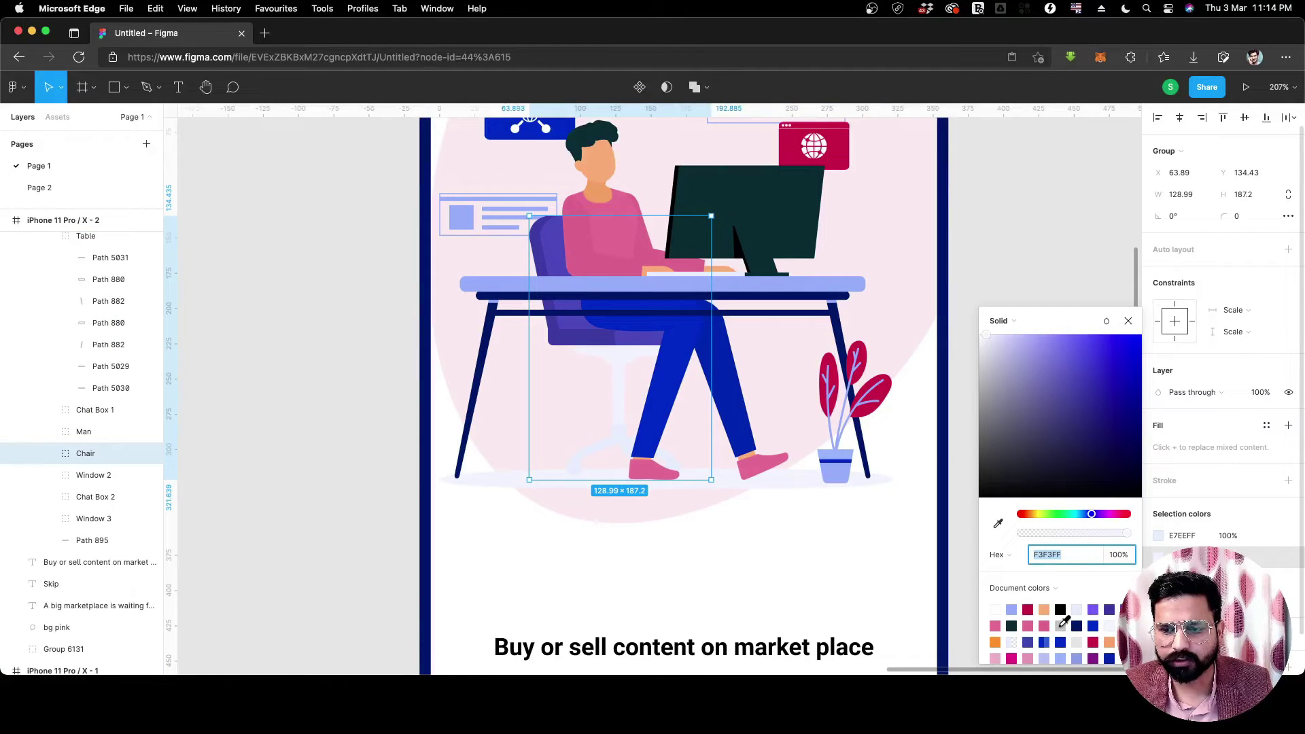
left_click(1060, 626)
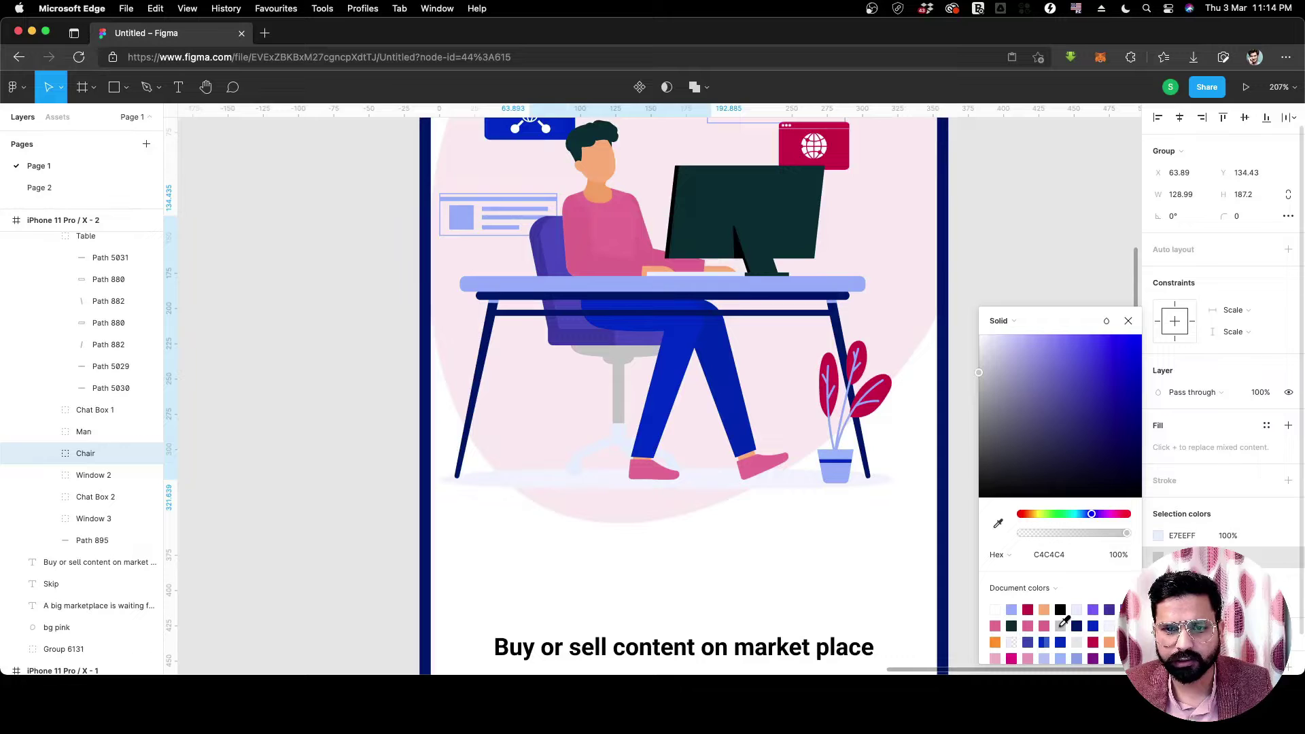
left_click(1159, 536)
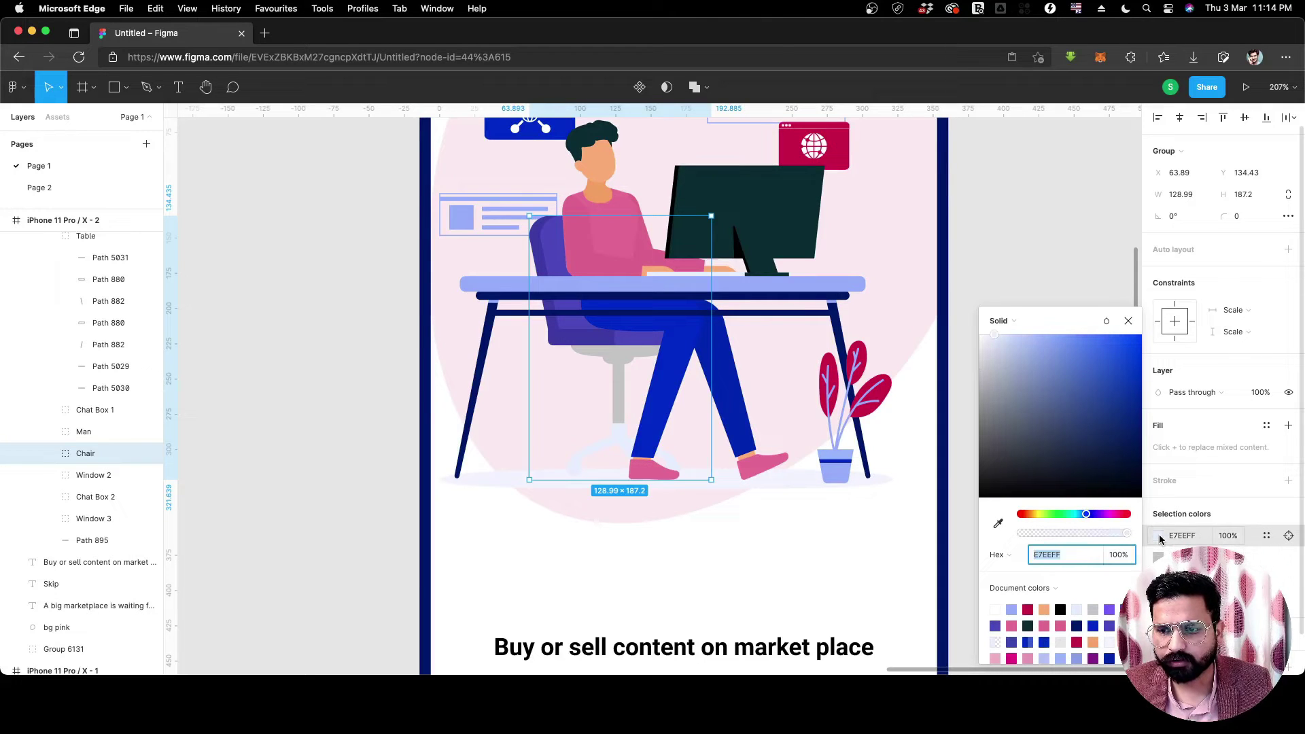
left_click(1063, 637)
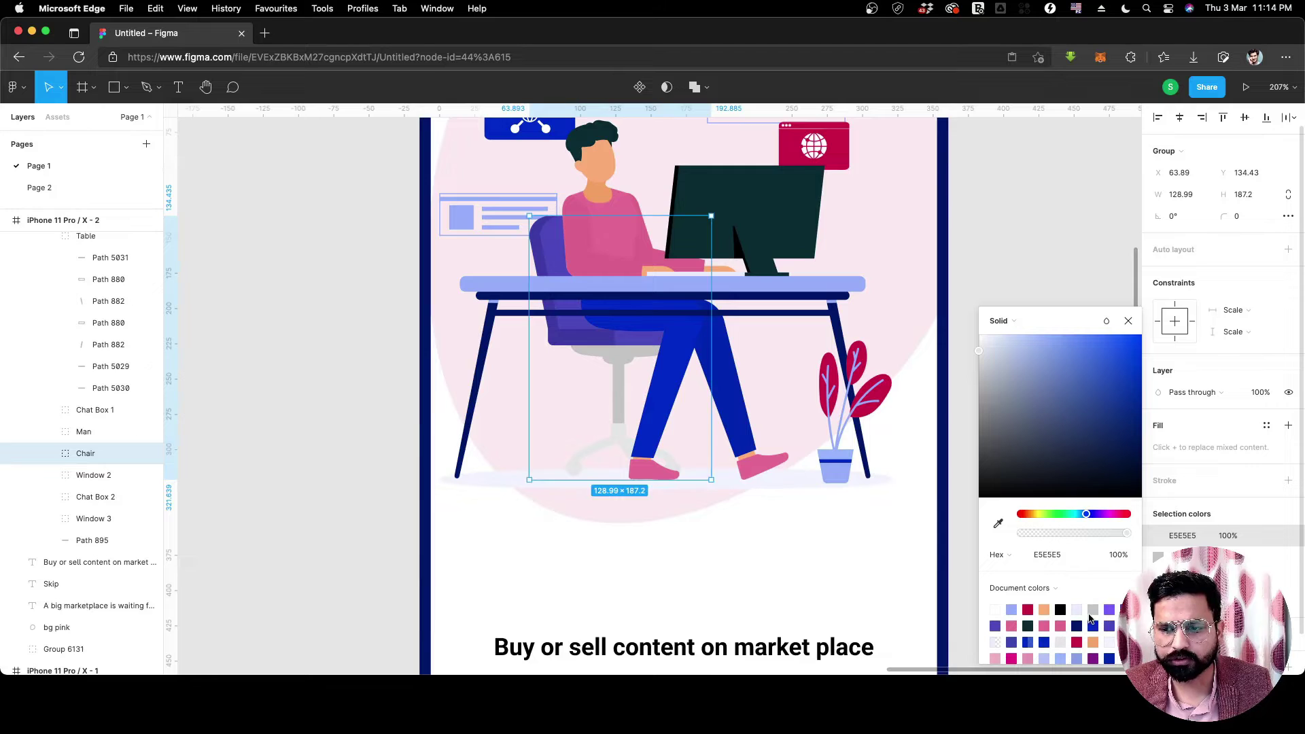
left_click(1093, 610)
left_click(1020, 234)
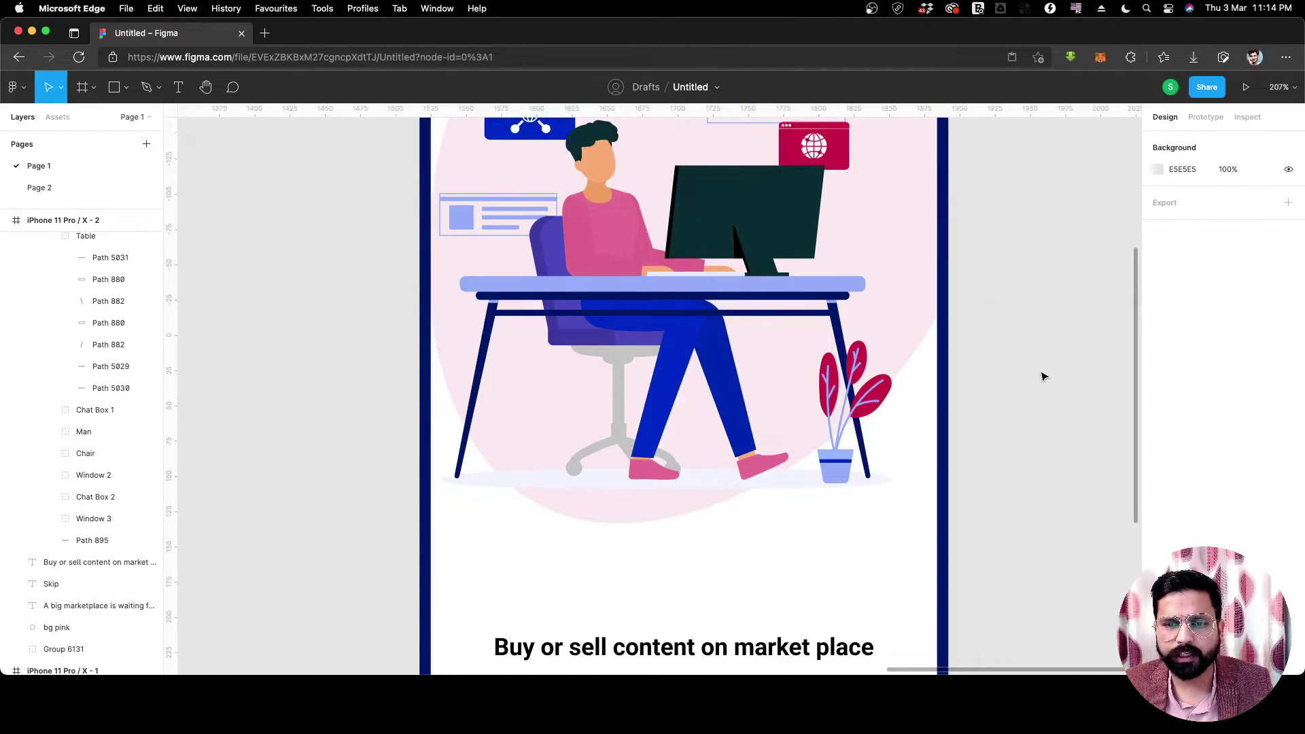
Delete the pale floor ellipse beneath the table and nudge the Global Networking illustration right to X 16.
left_click(700, 484)
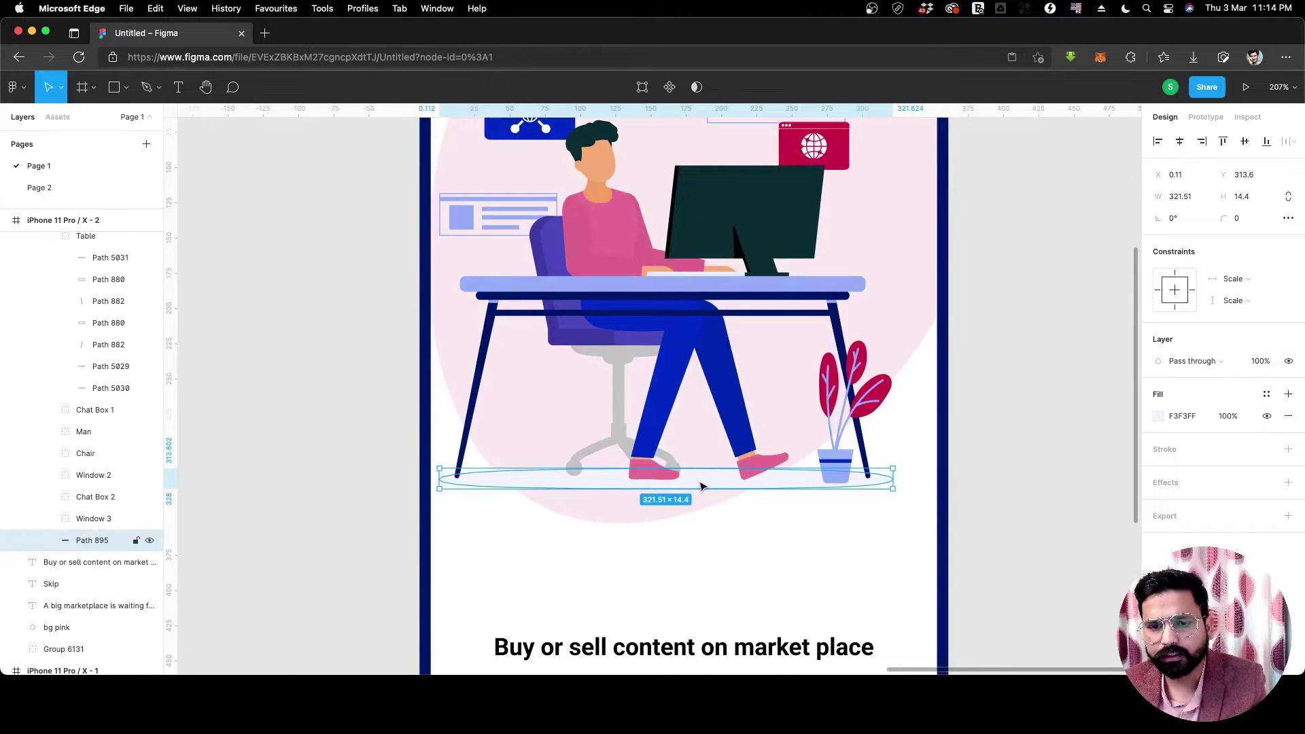
key("Delete")
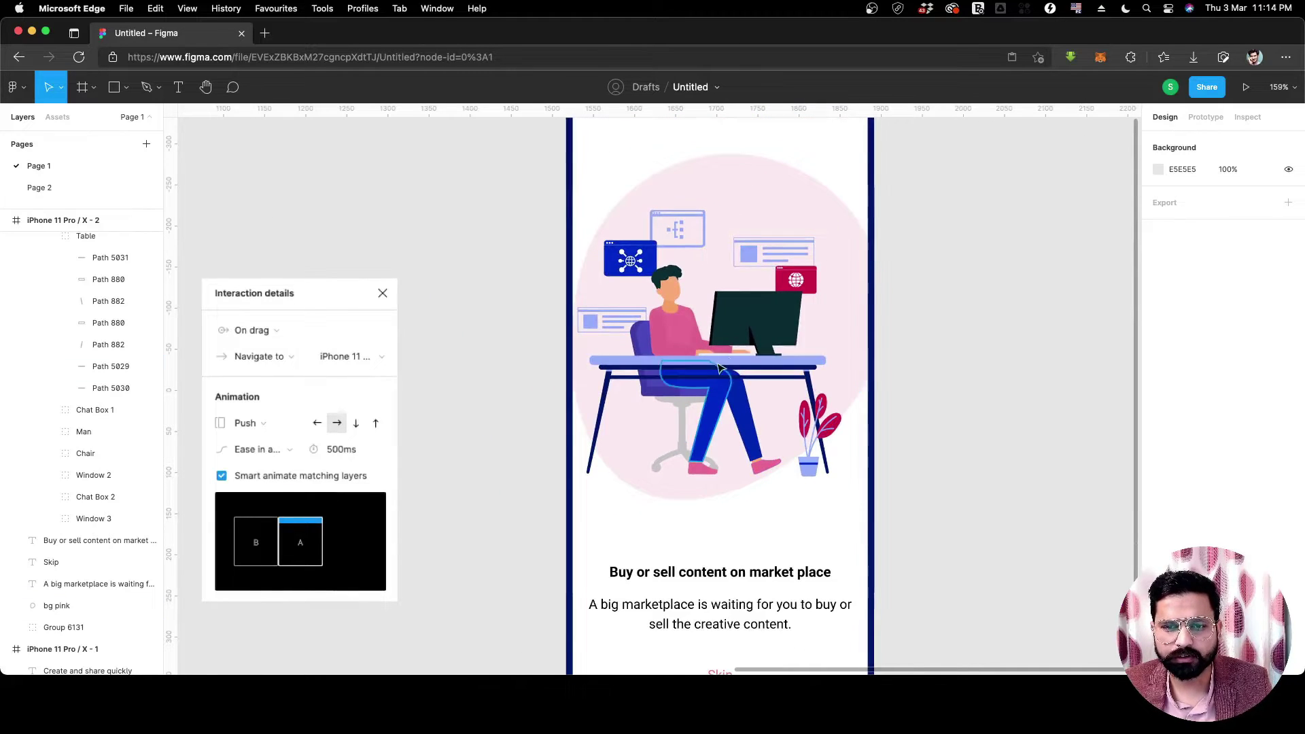
left_click(772, 367)
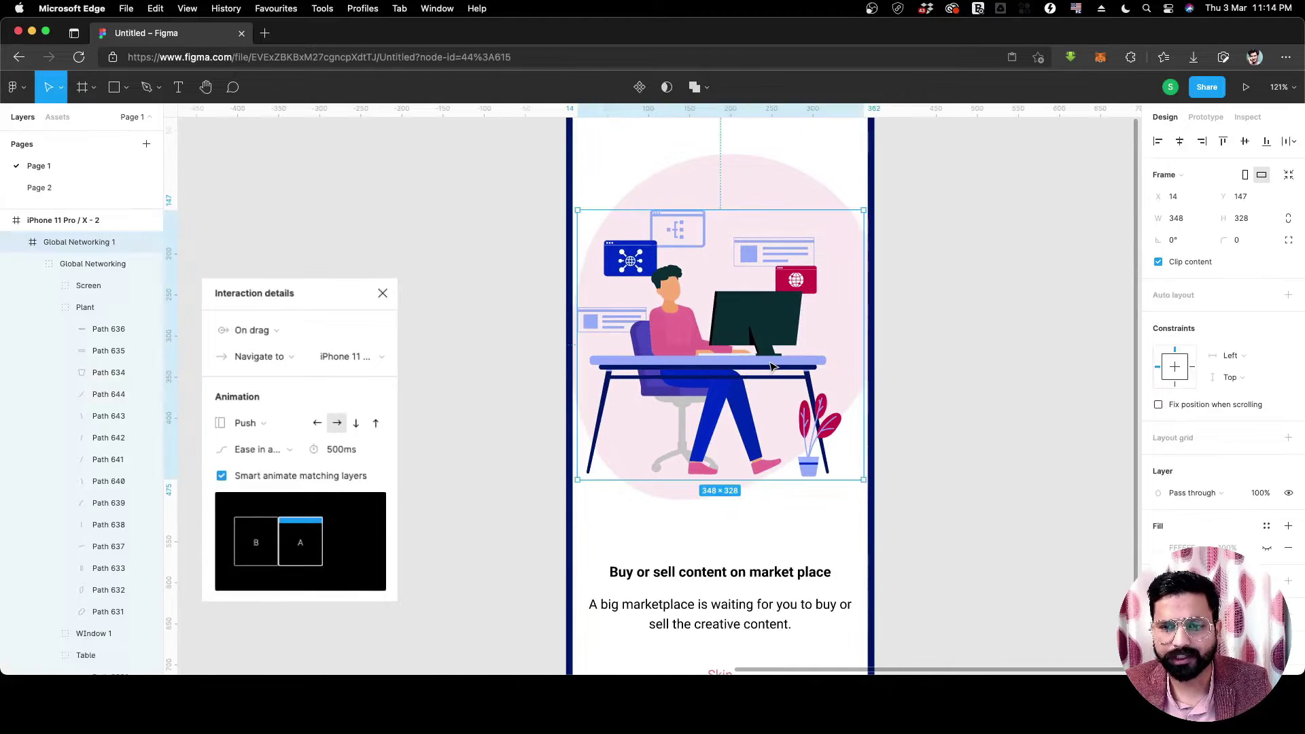
key("alt")
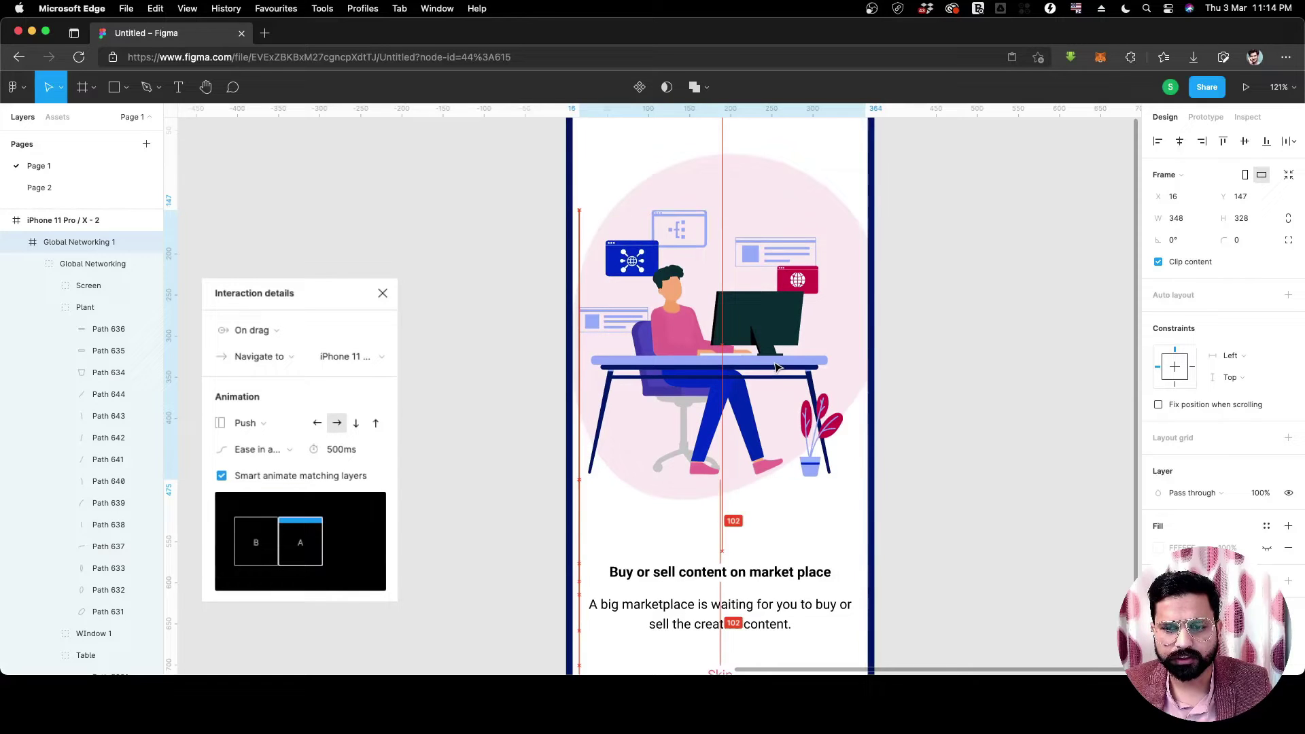
left_click(957, 345)
Move the Plant group out of the illustration onto the empty canvas to the right of the second screen.
scroll(730, 340, "down", 3)
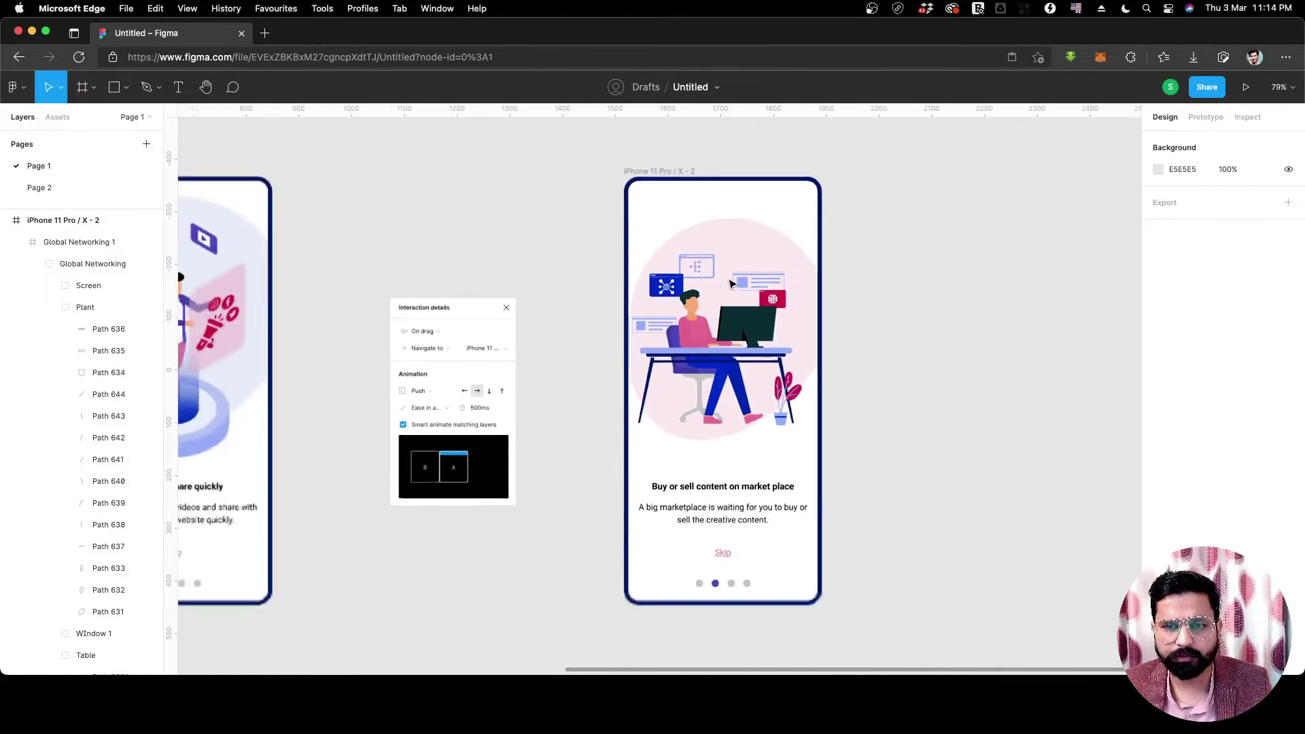
scroll(730, 340, "down", 2)
scroll(802, 387, "up", 3)
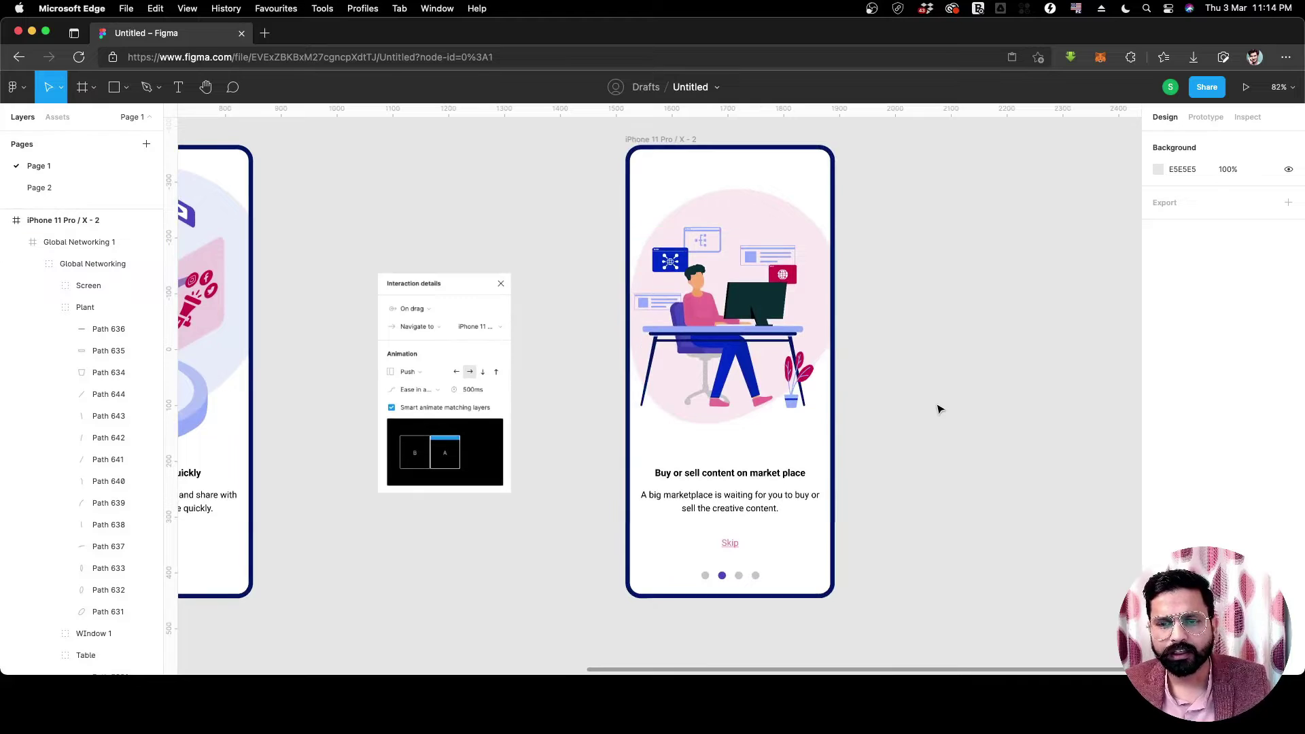
scroll(939, 408, "up", 1)
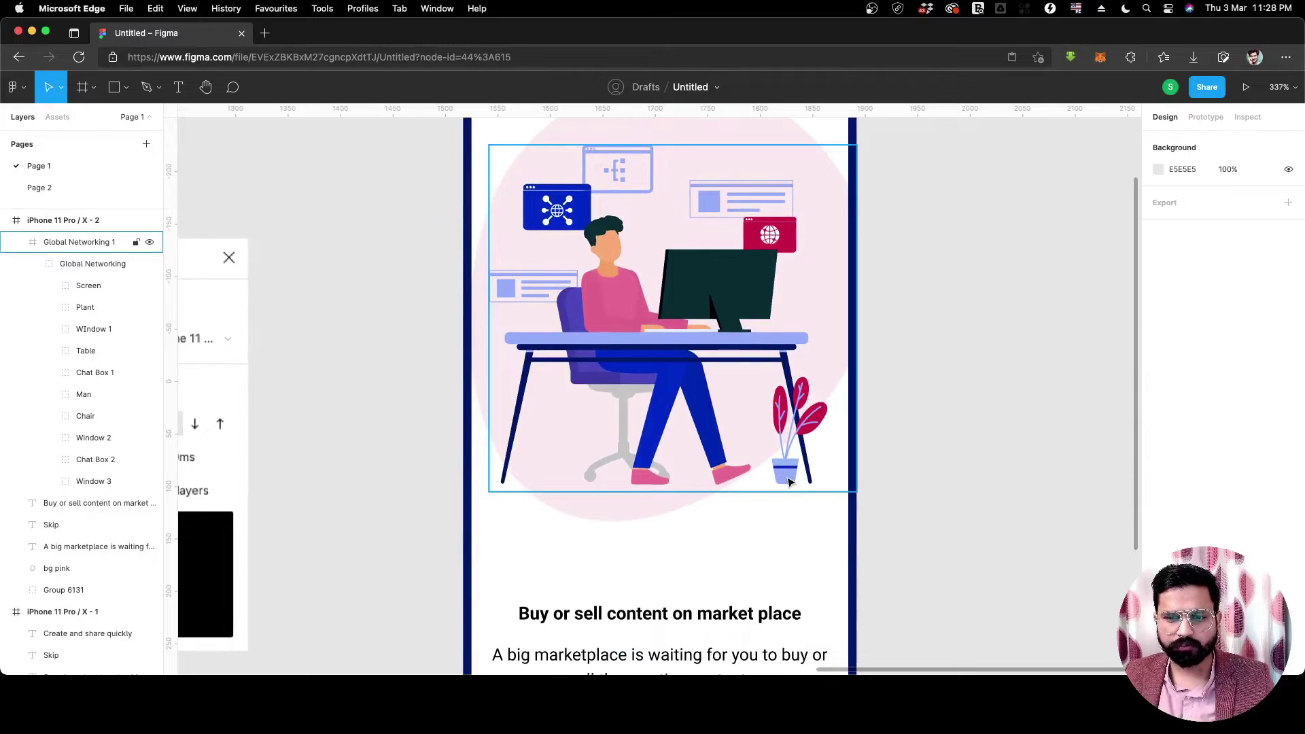
left_click(789, 481)
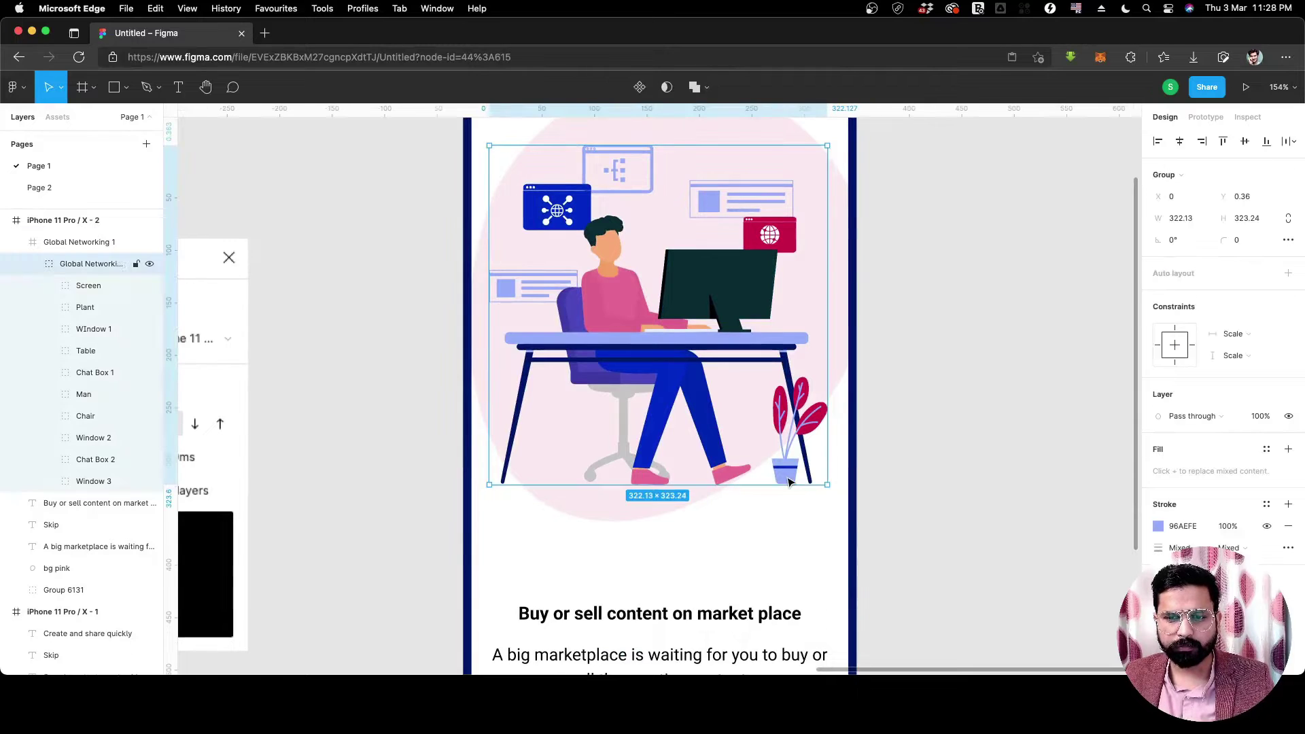
left_click(789, 481)
left_click_drag(789, 482, 970, 242)
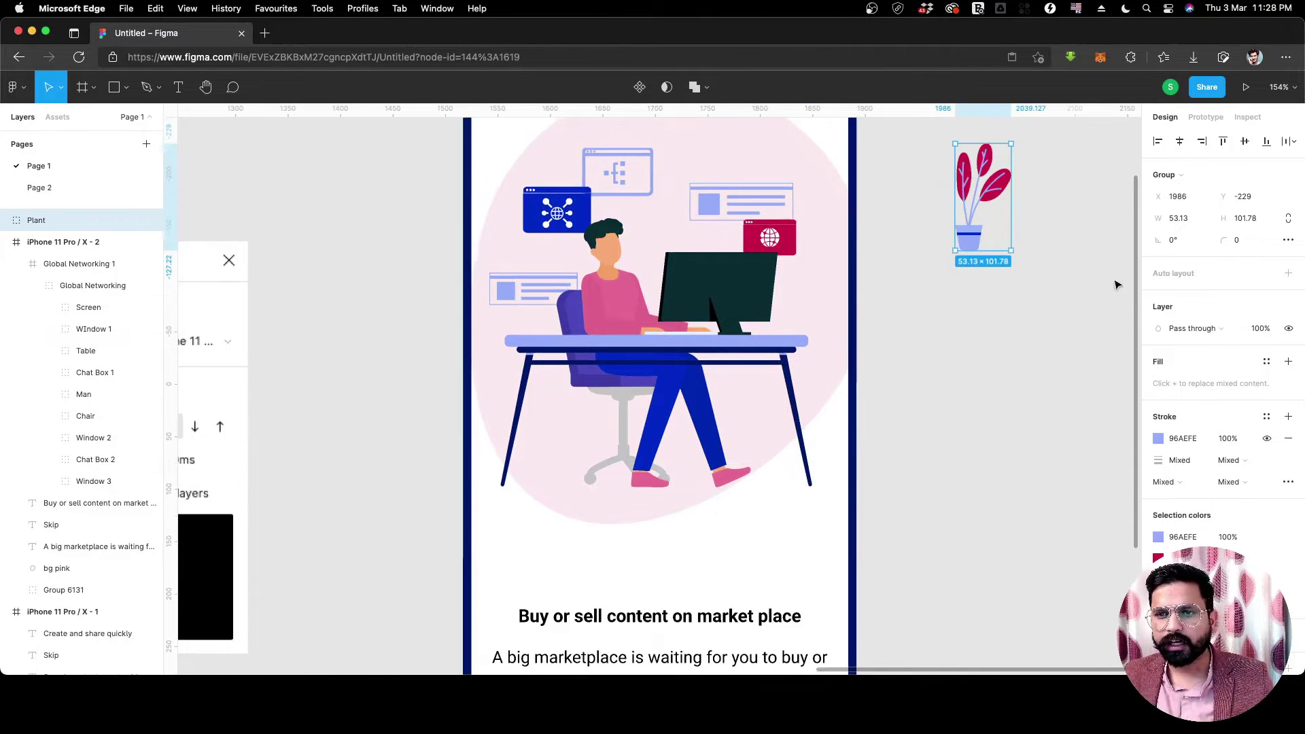
Wrap the Plant group in its own frame and turn it into a component with a second variant.
left_click_drag(1118, 285, 973, 281)
right_click(860, 277)
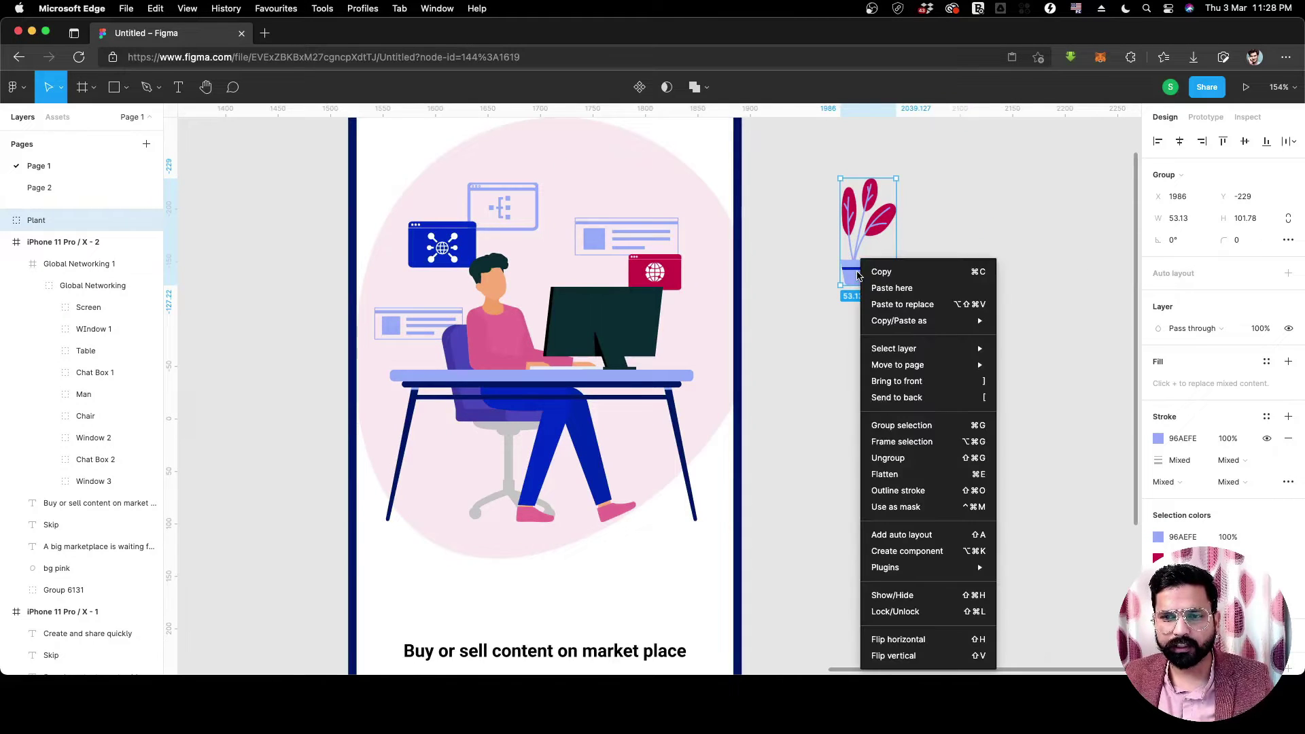
left_click(911, 442)
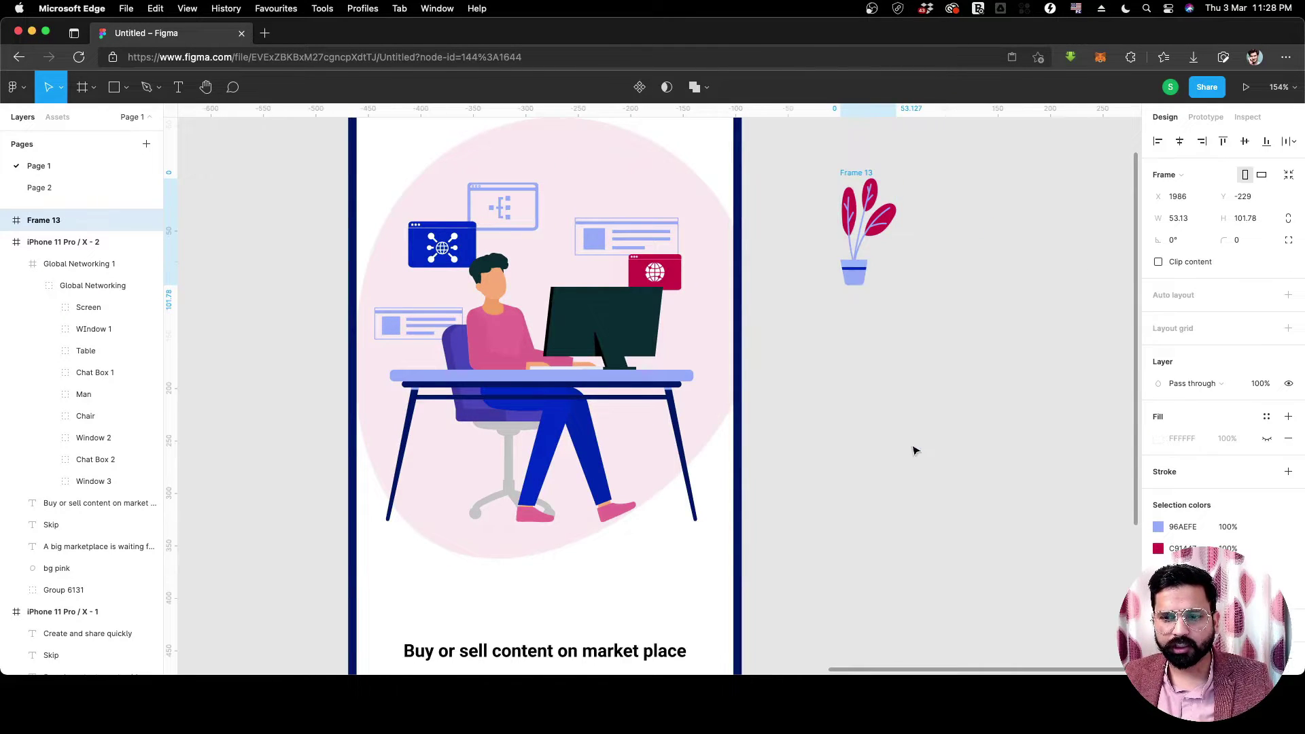
left_click(643, 89)
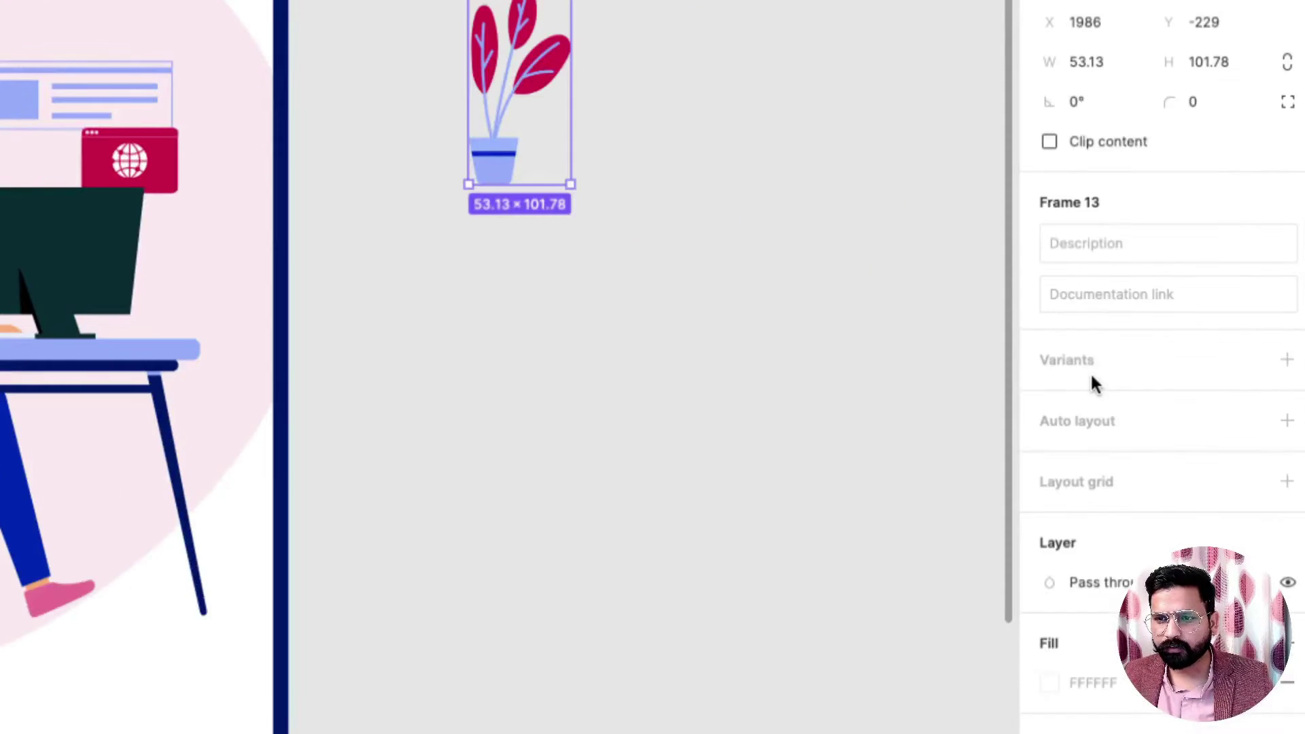
left_click(1080, 365)
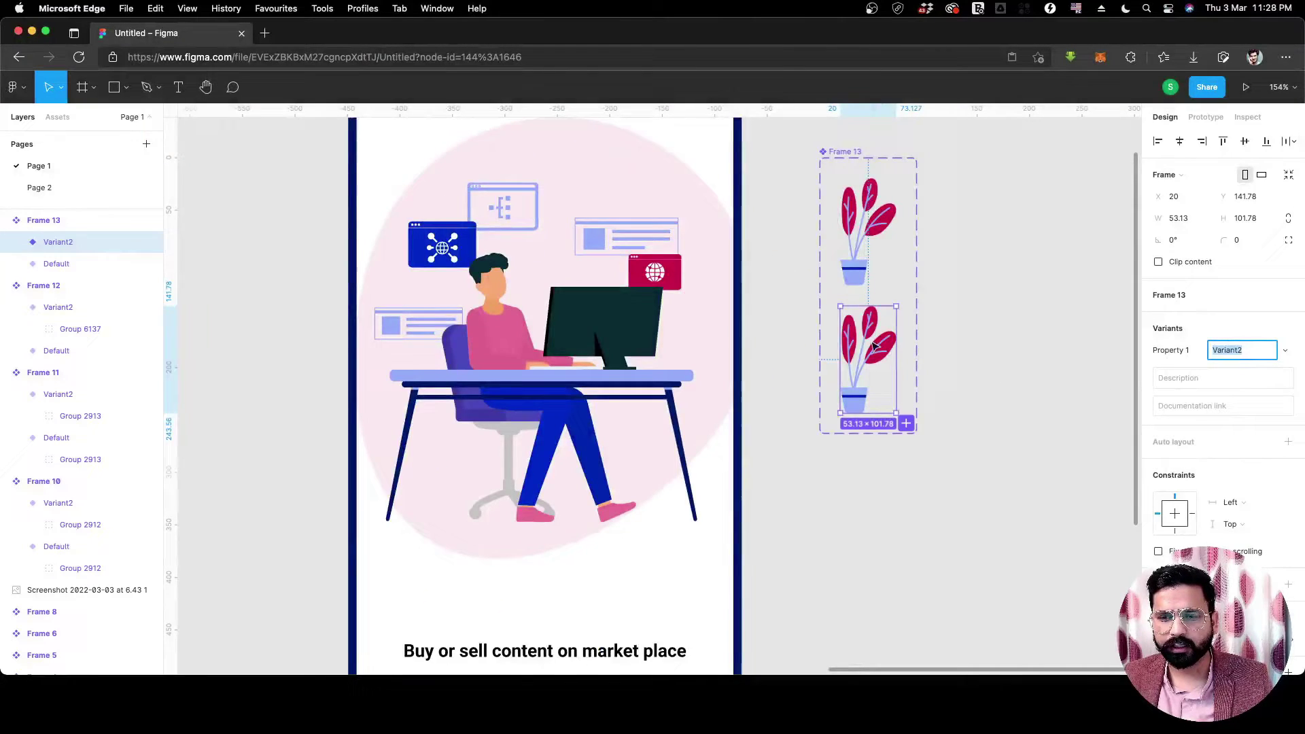
In Variant2, rotate the plant's right leaf with its veins and stem to about -7.95° and realign the stem with the pot.
scroll(769, 327, "down", 5)
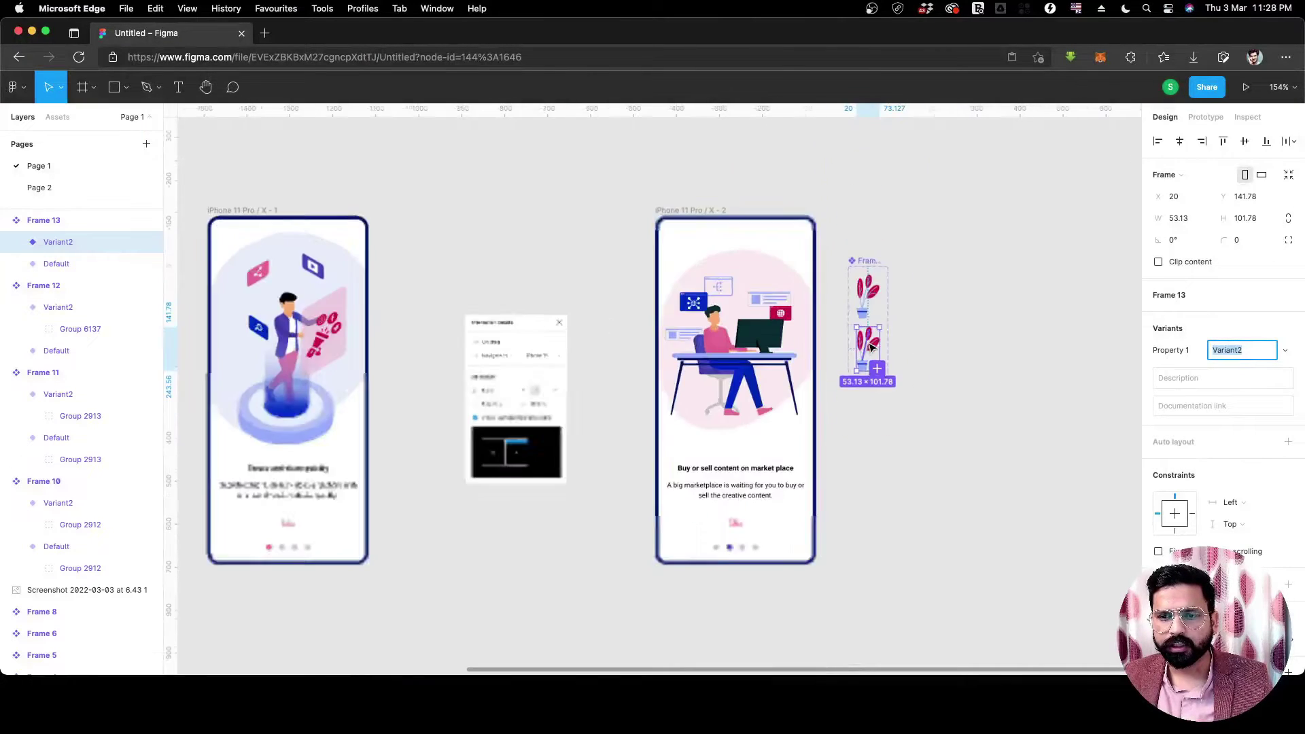
scroll(872, 348, "up", 10)
scroll(883, 337, "down", 3)
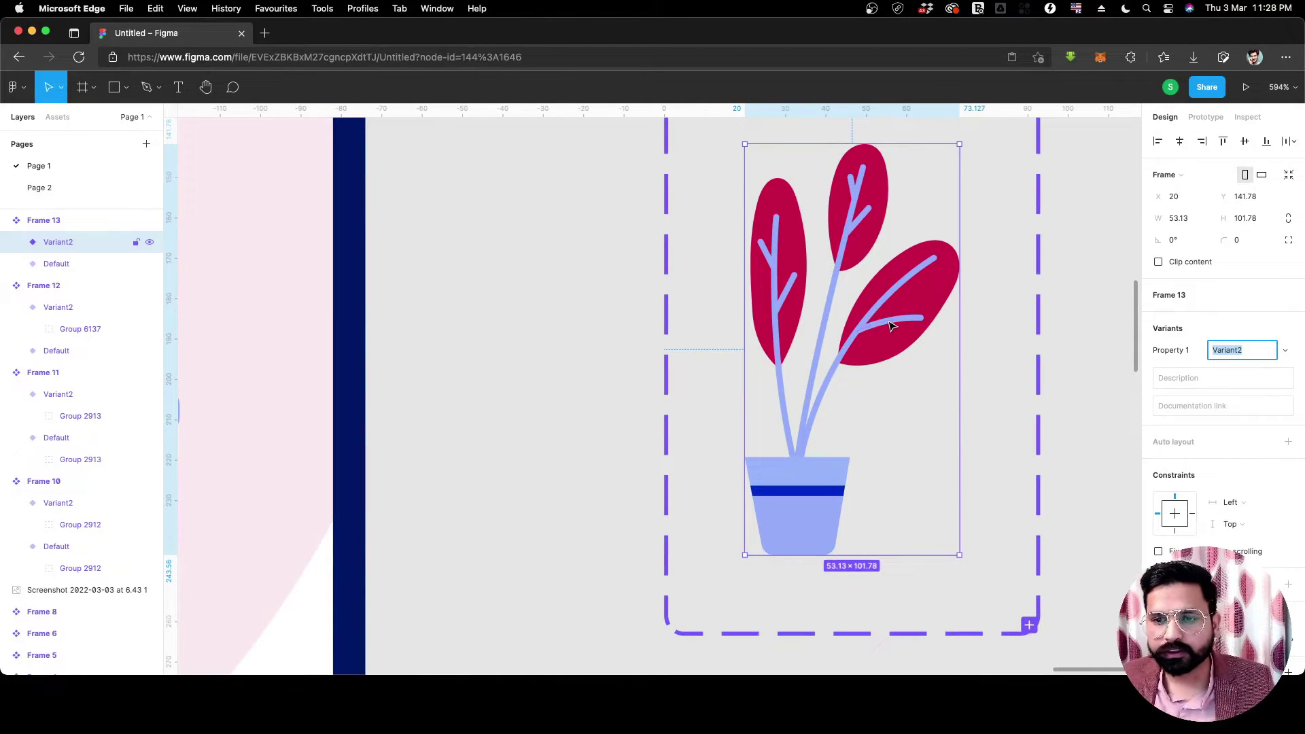
double_click(891, 326)
double_click(891, 326)
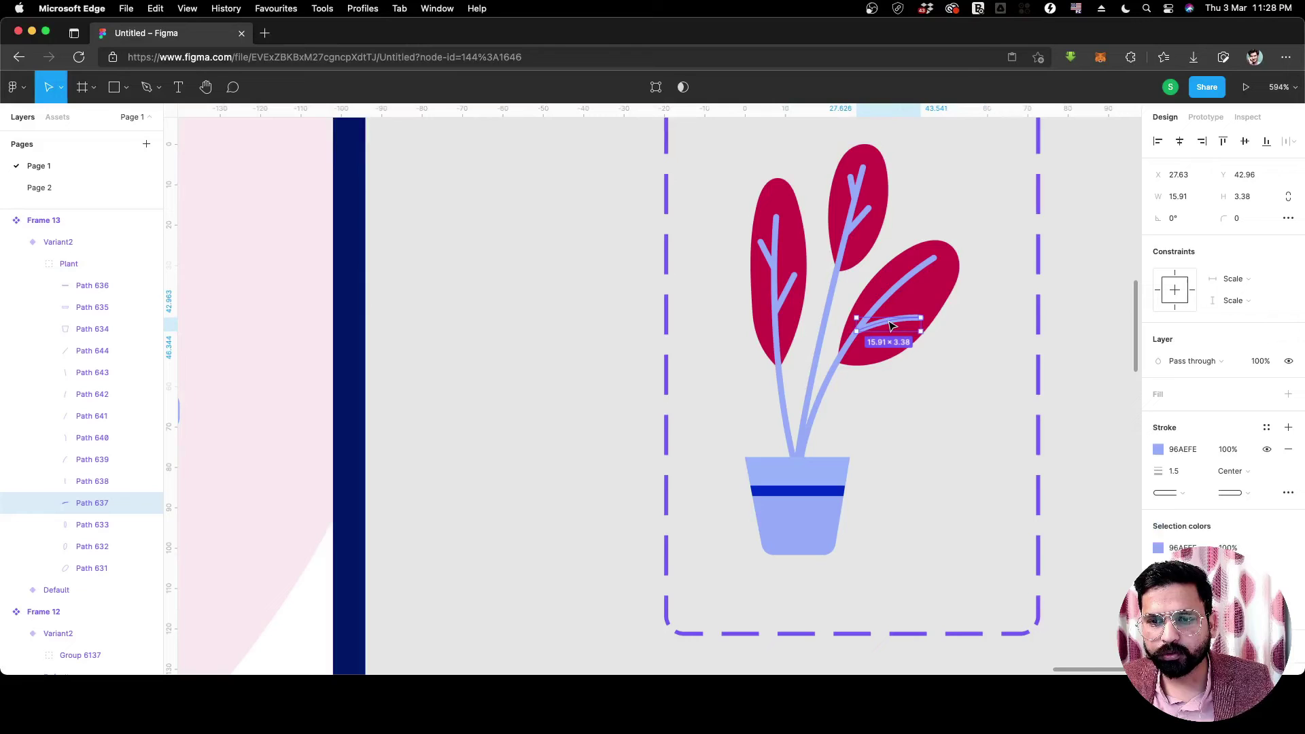
left_click(902, 276, "shift")
left_click(950, 281, "shift")
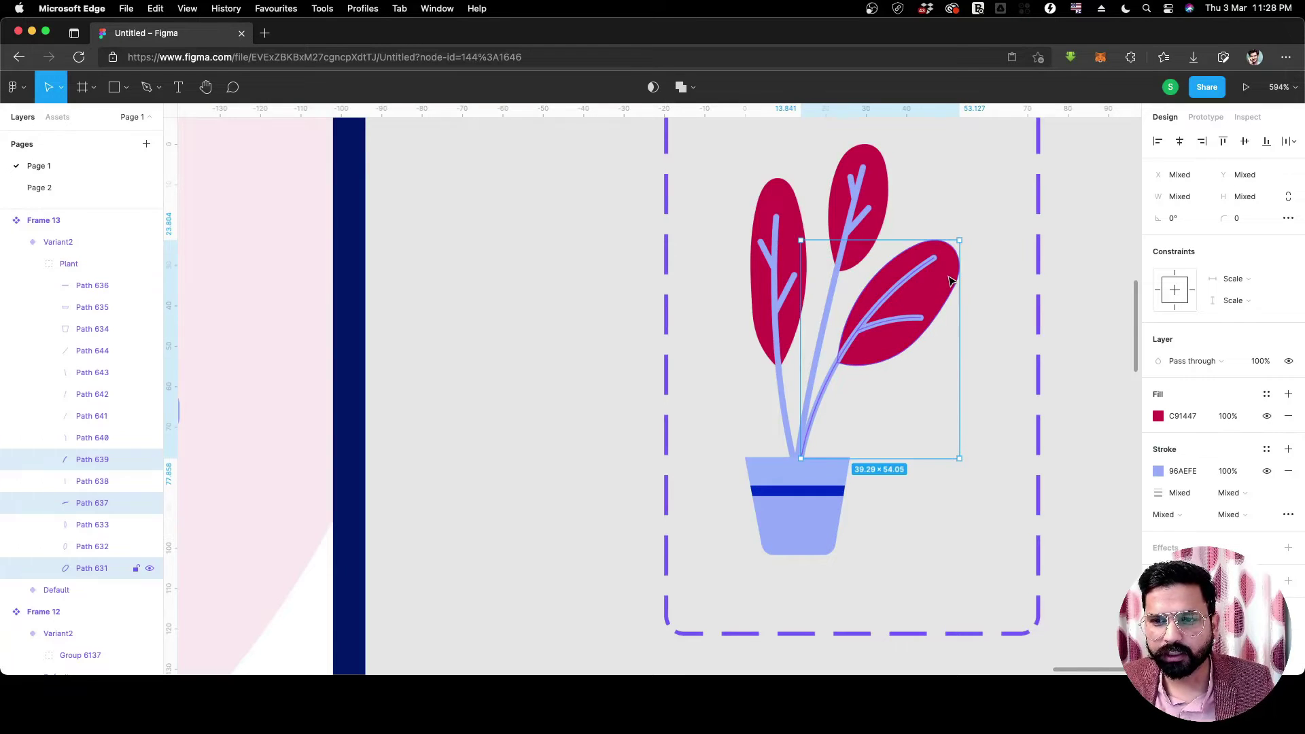
left_click_drag(966, 237, 976, 254)
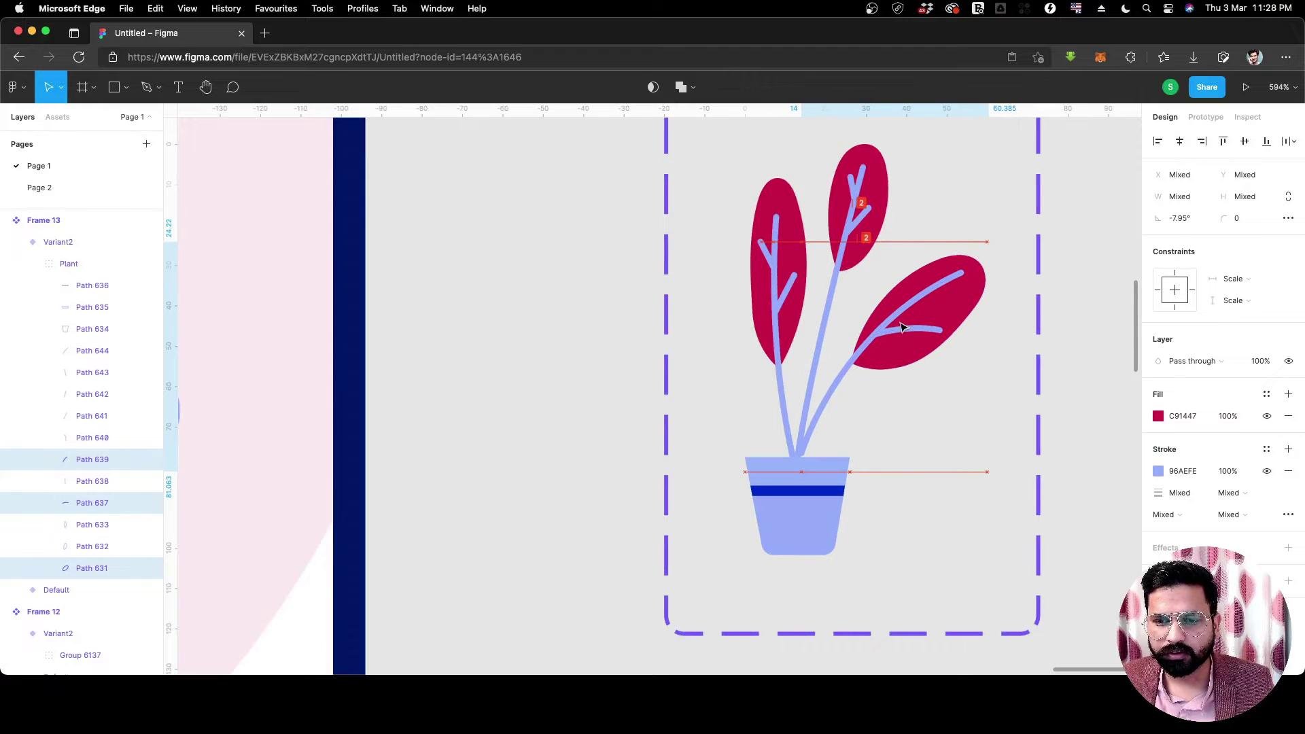
left_click_drag(901, 327, 902, 331)
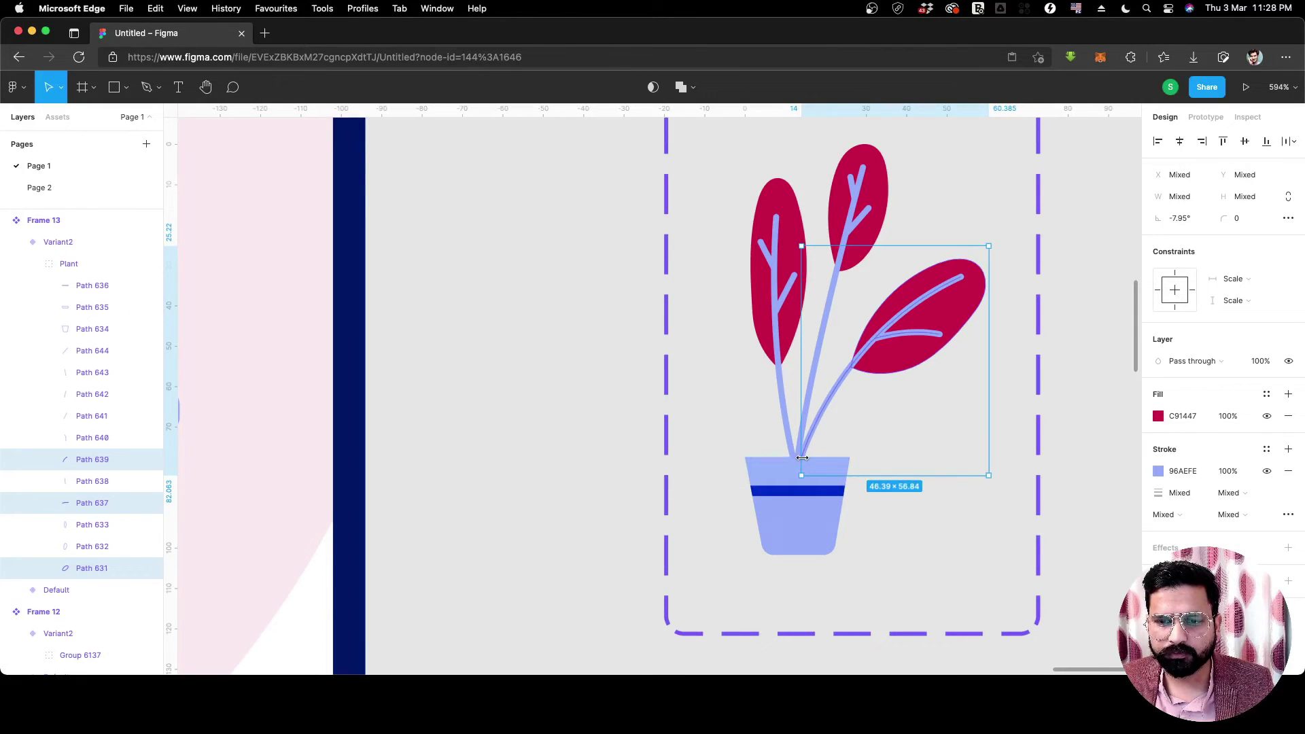
Rotate Variant2's middle leaf with its veins and stem to about -8.21° and move the stem back to the pot's center.
left_click(860, 219)
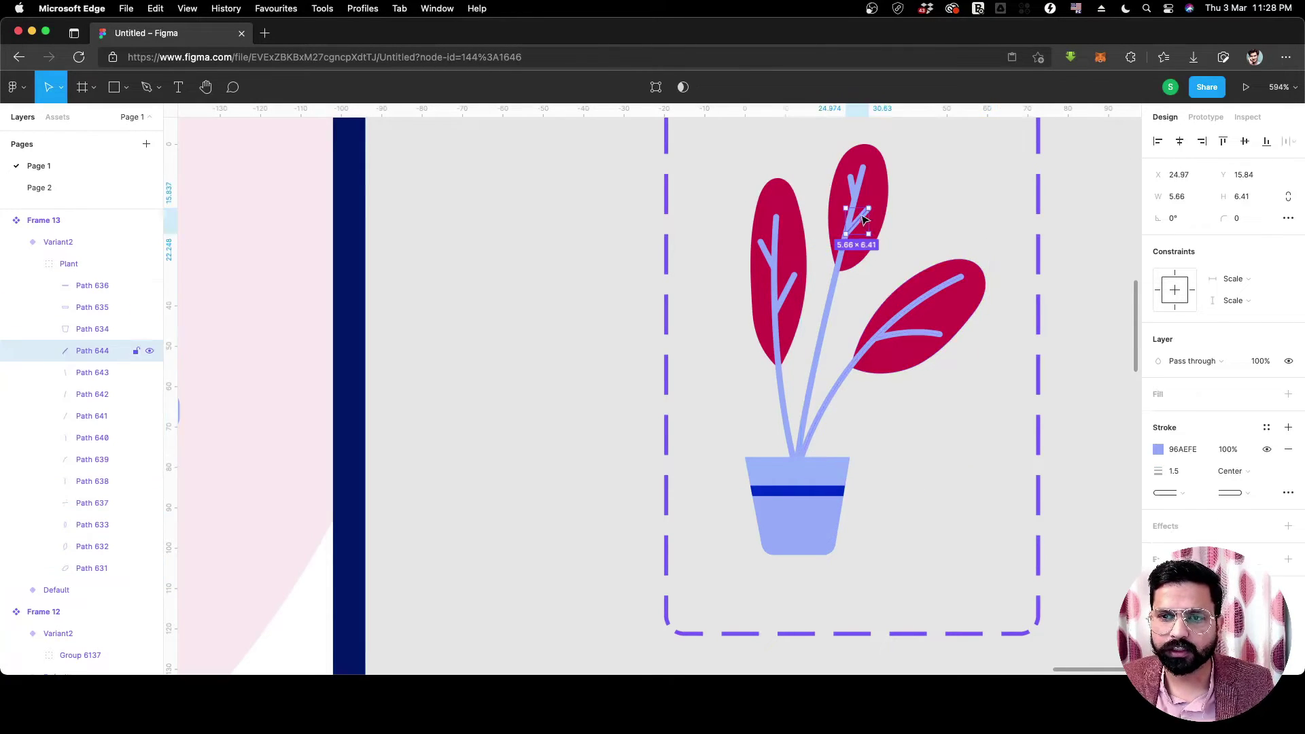
left_click(853, 188, "shift")
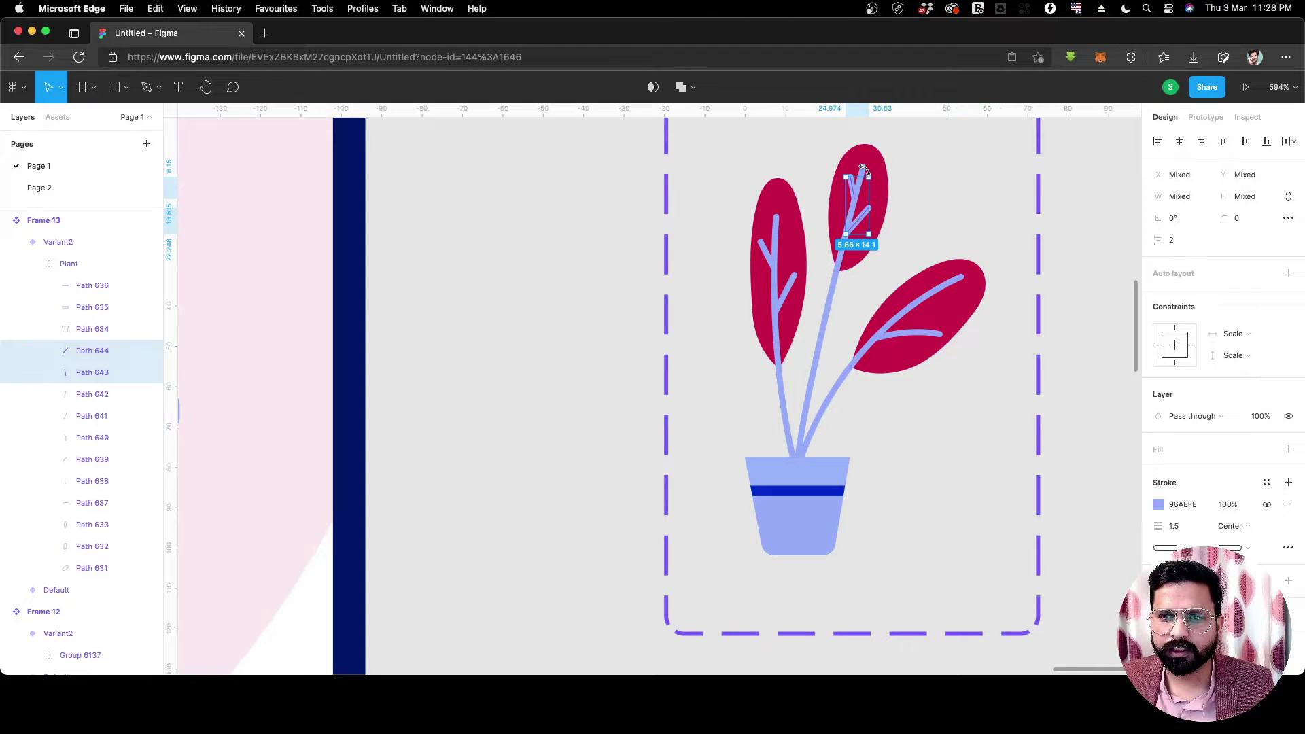
left_click(862, 168, "shift")
left_click(870, 156, "shift")
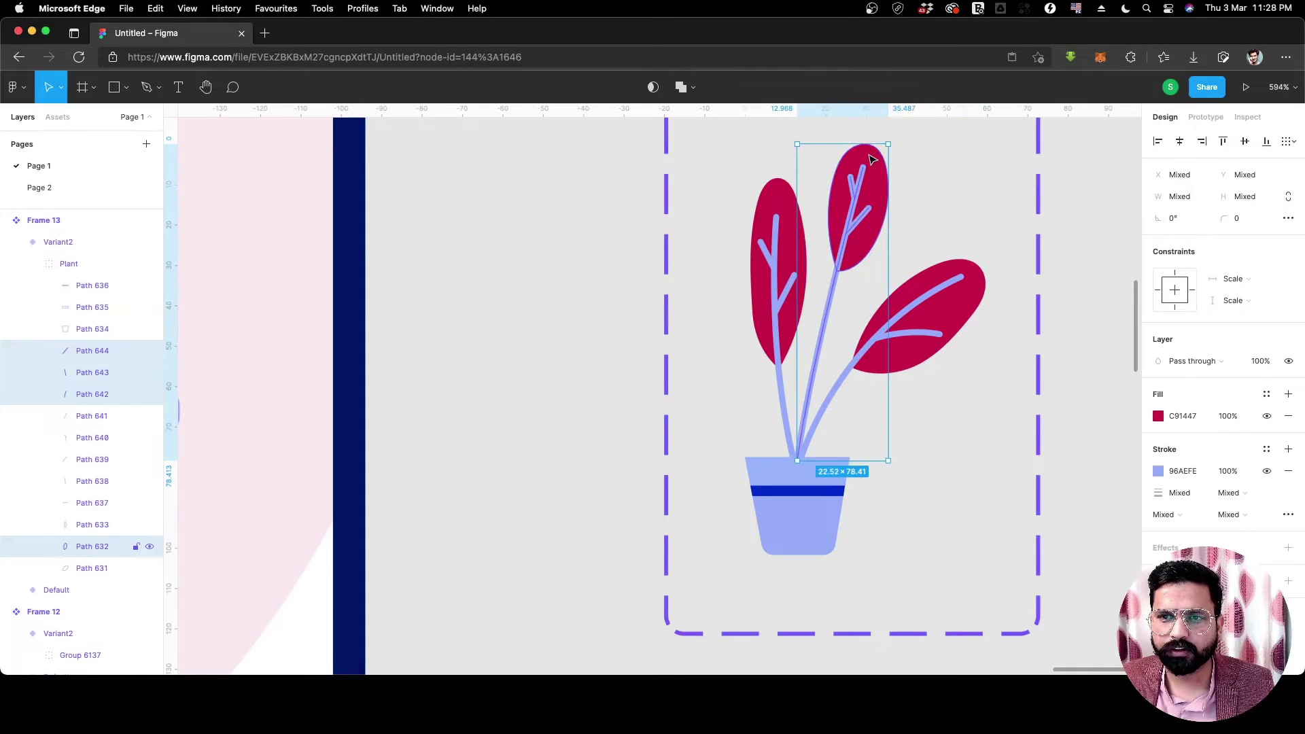
left_click_drag(888, 137, 899, 177)
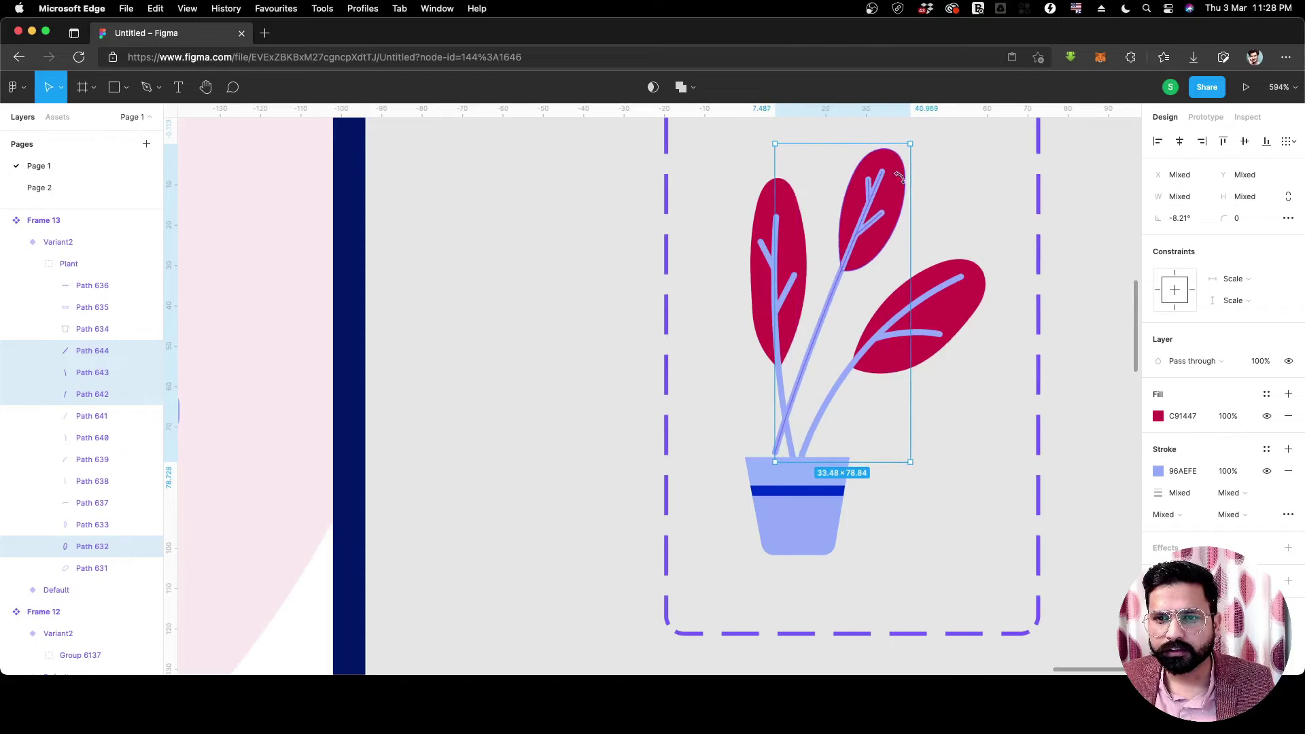
left_click_drag(882, 228, 904, 238)
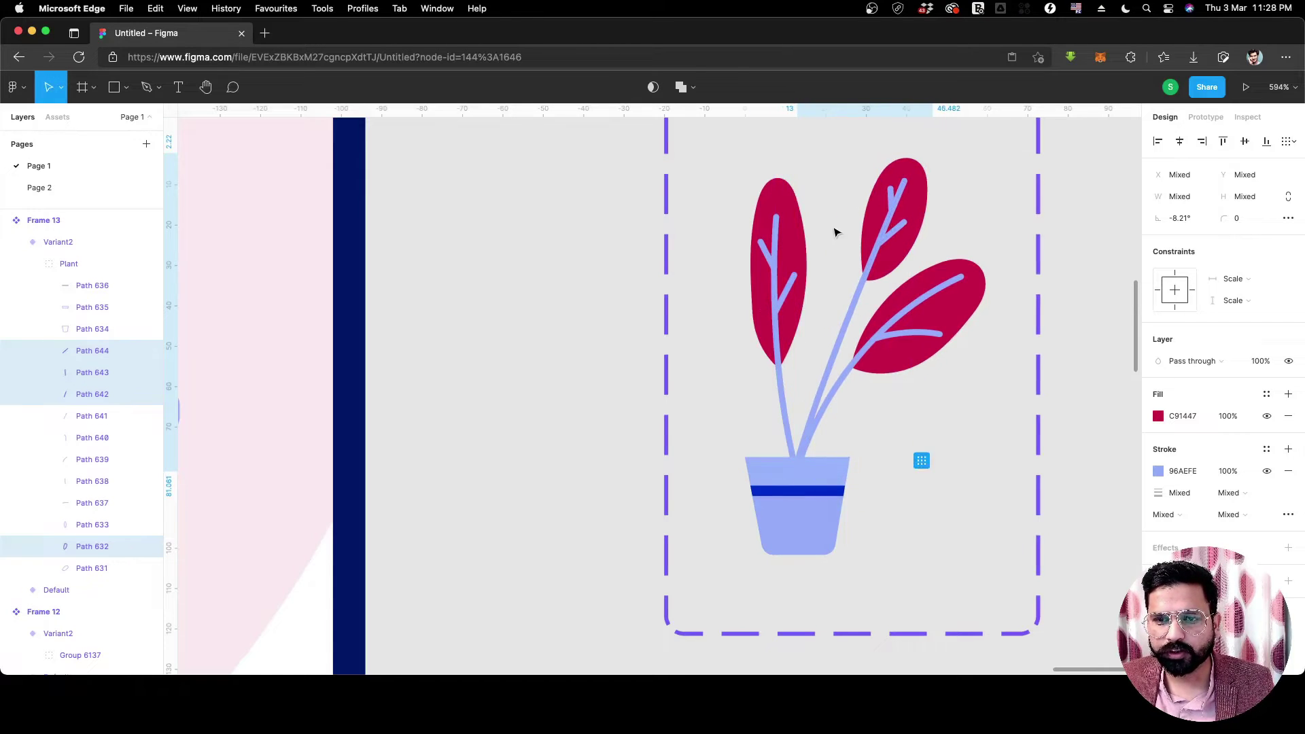
Rotate Variant2's left leaf together with its veins and stem to about -7.96°.
left_click(780, 246)
left_click(788, 287, "shift")
left_click(792, 302, "shift")
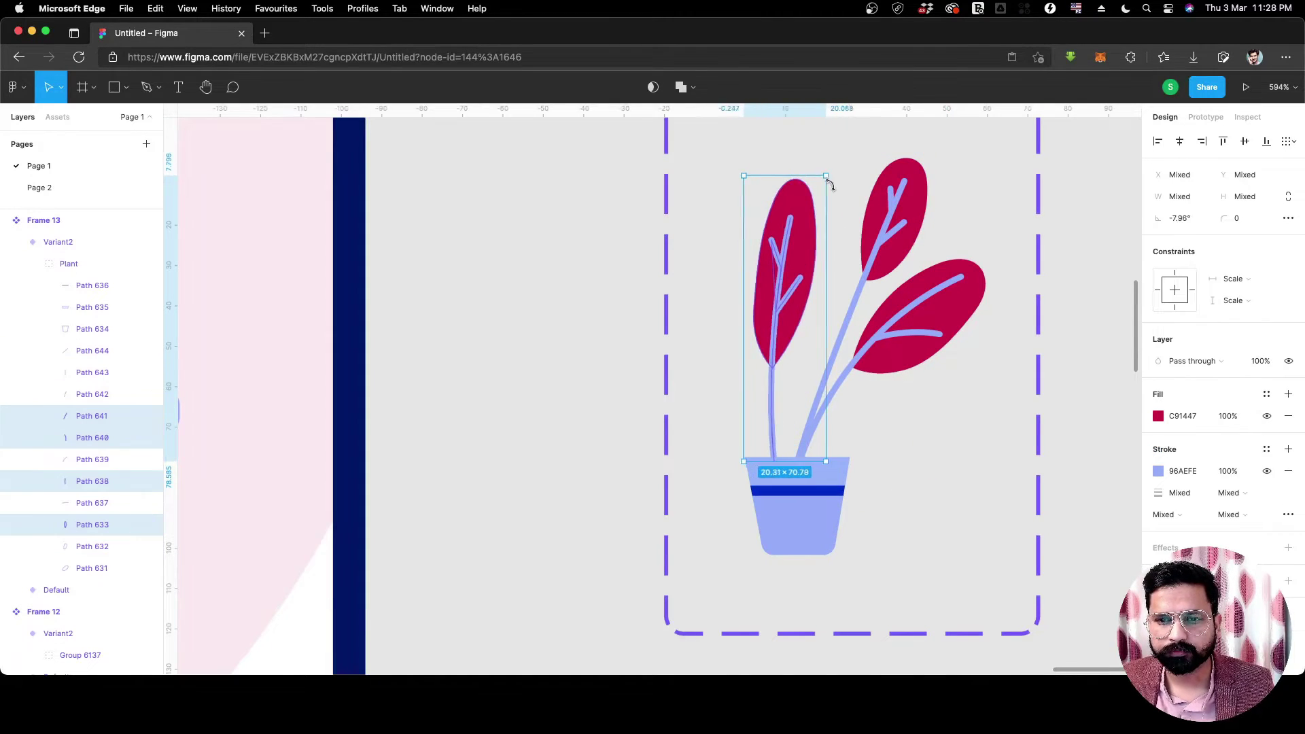
scroll(846, 348, "down", 3)
left_click(765, 433)
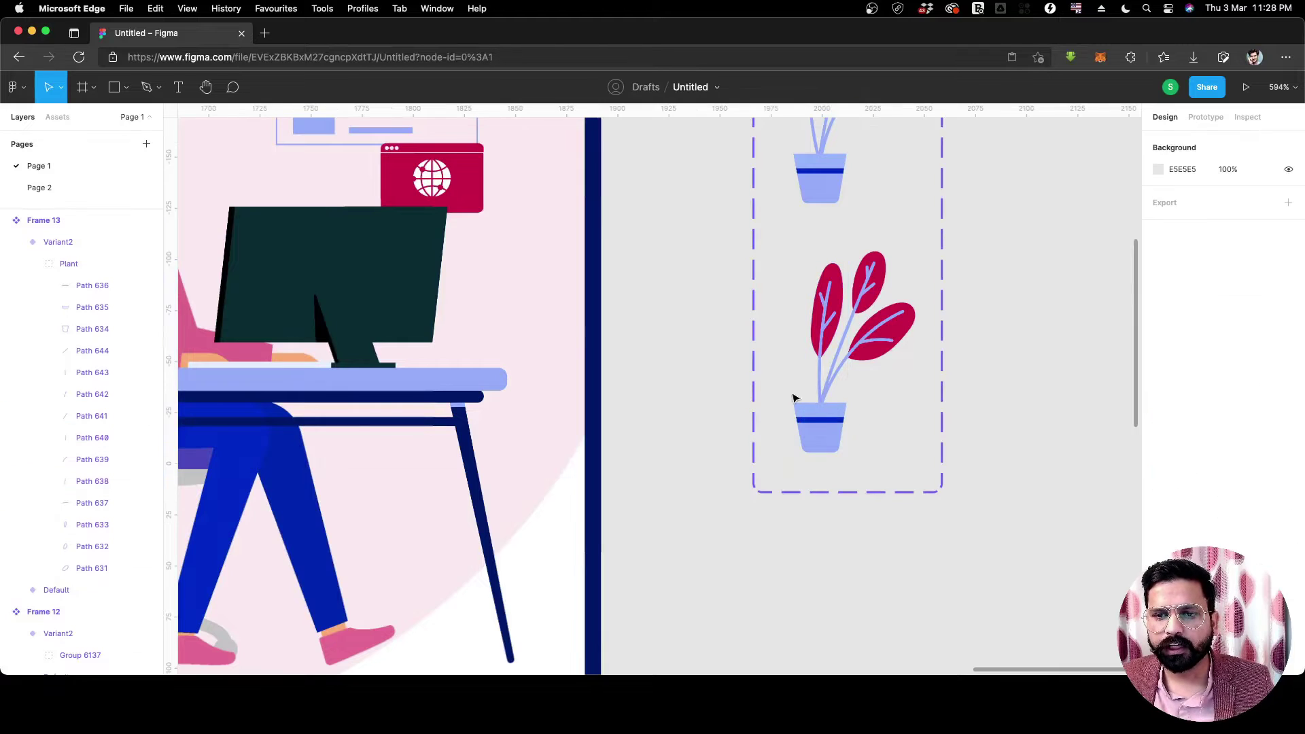
Connect the plant's Default variant to Variant2 with an After delay trigger of 1ms and a Smart animate duration of 1200ms.
scroll(792, 401, "down", 5)
left_click(810, 277)
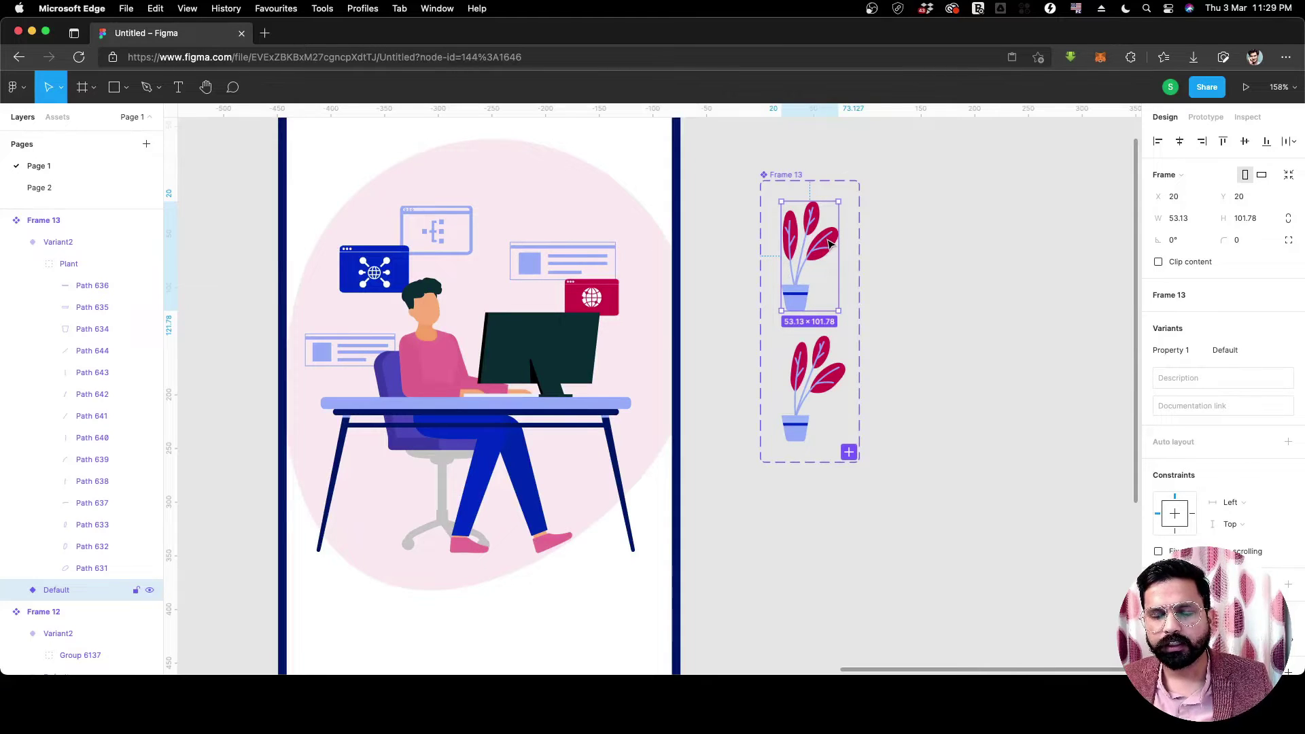
left_click(1198, 123)
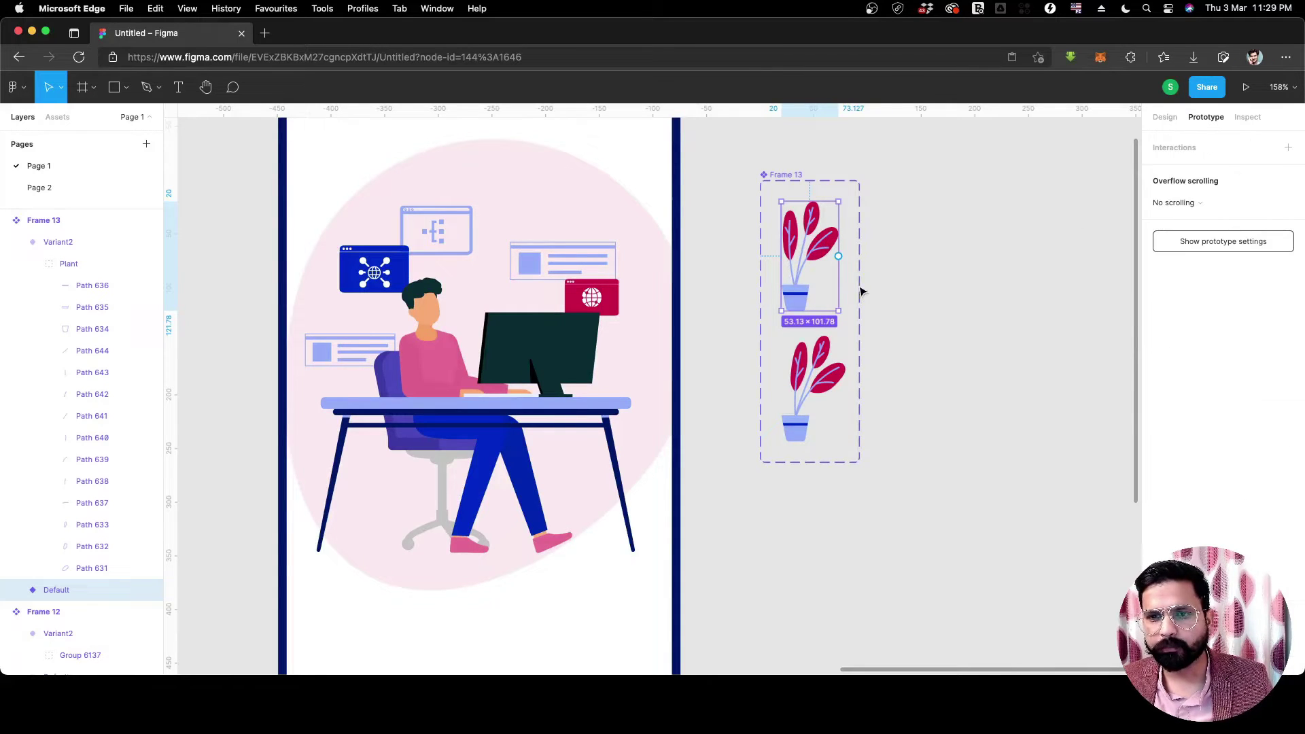
left_click_drag(839, 257, 822, 367)
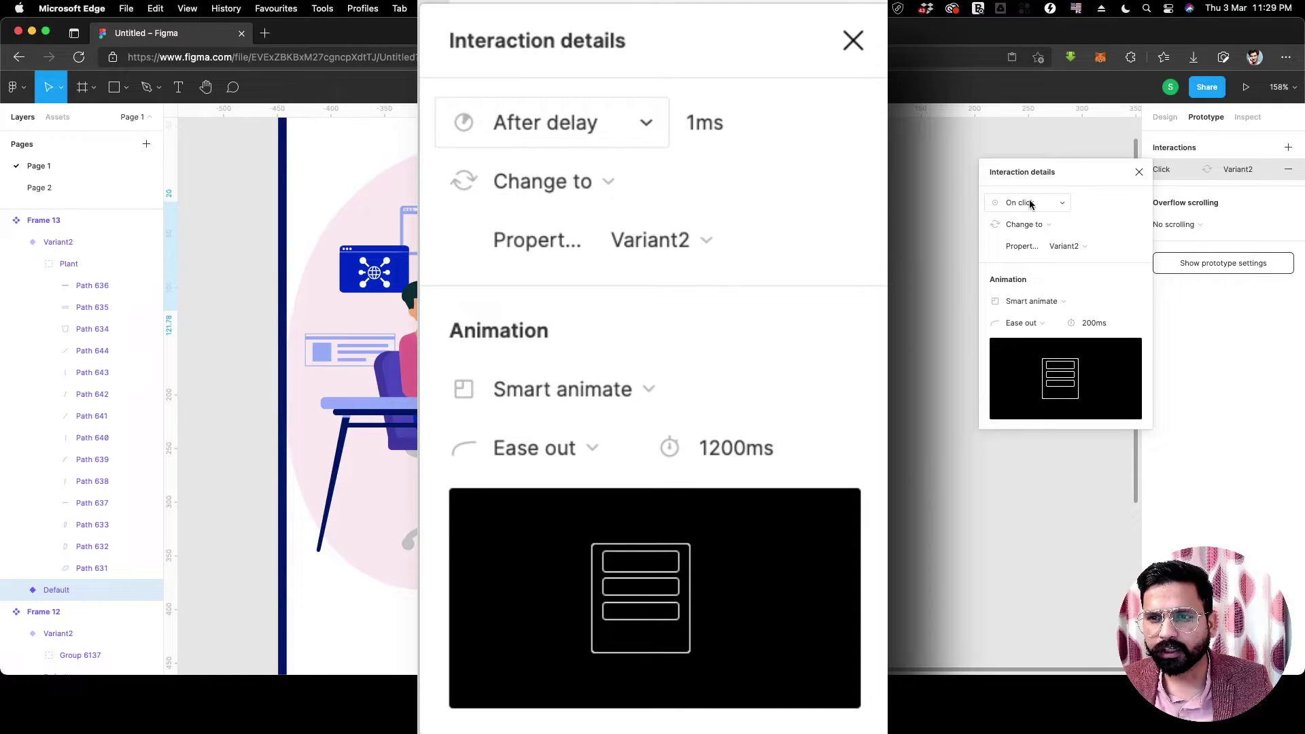
left_click(1030, 205)
left_click(1026, 372)
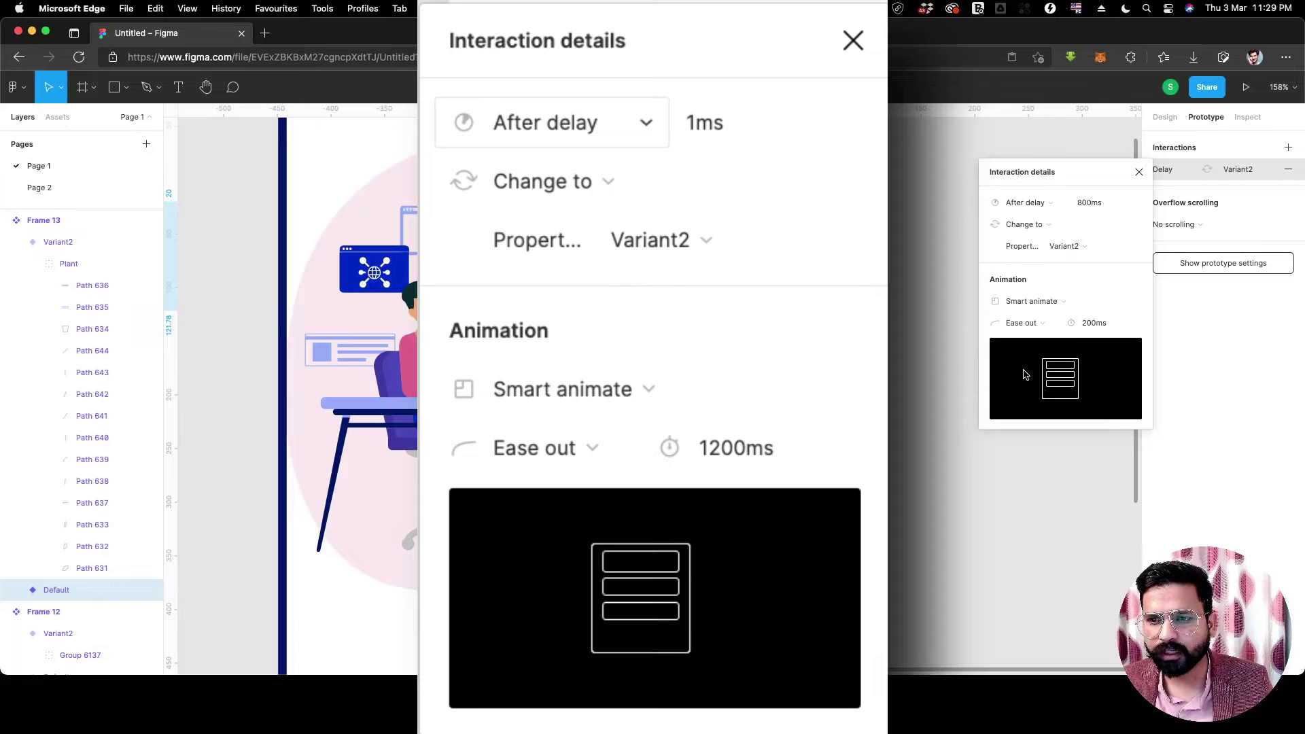
left_click(1088, 203)
type("1")
key("Return")
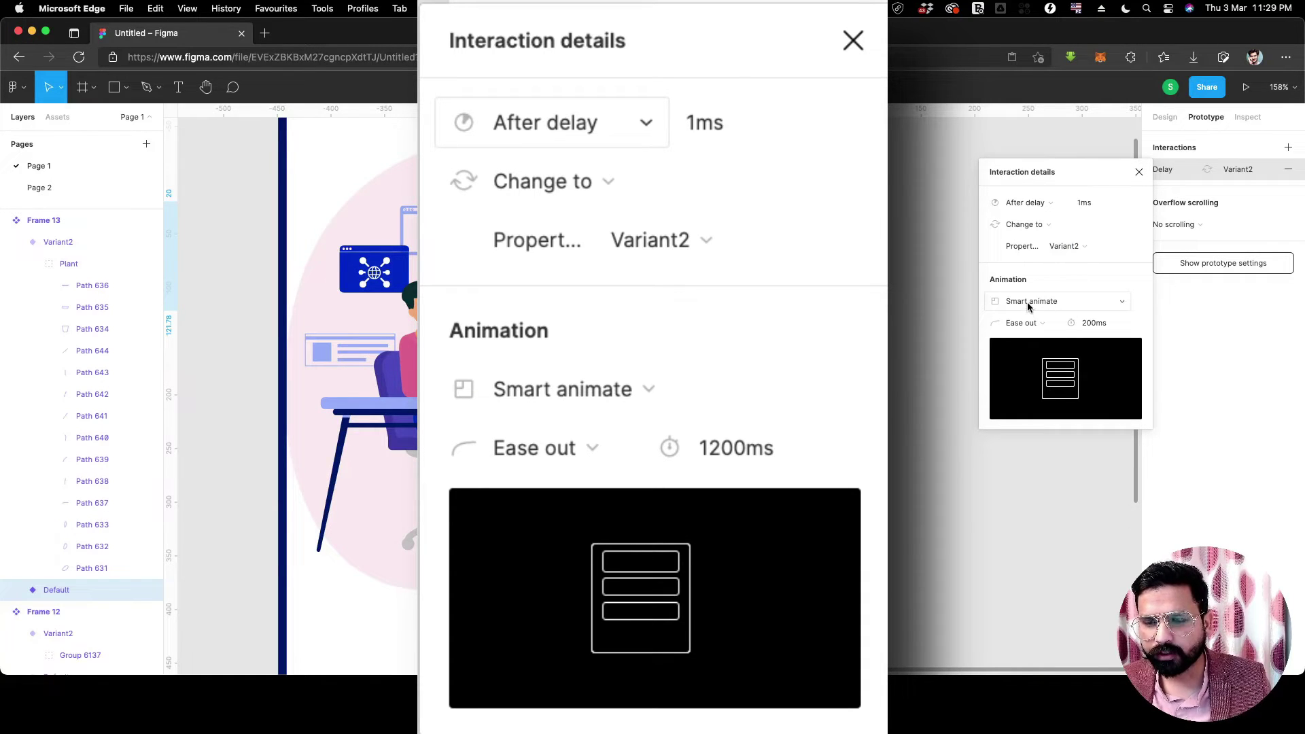
left_click(1103, 329)
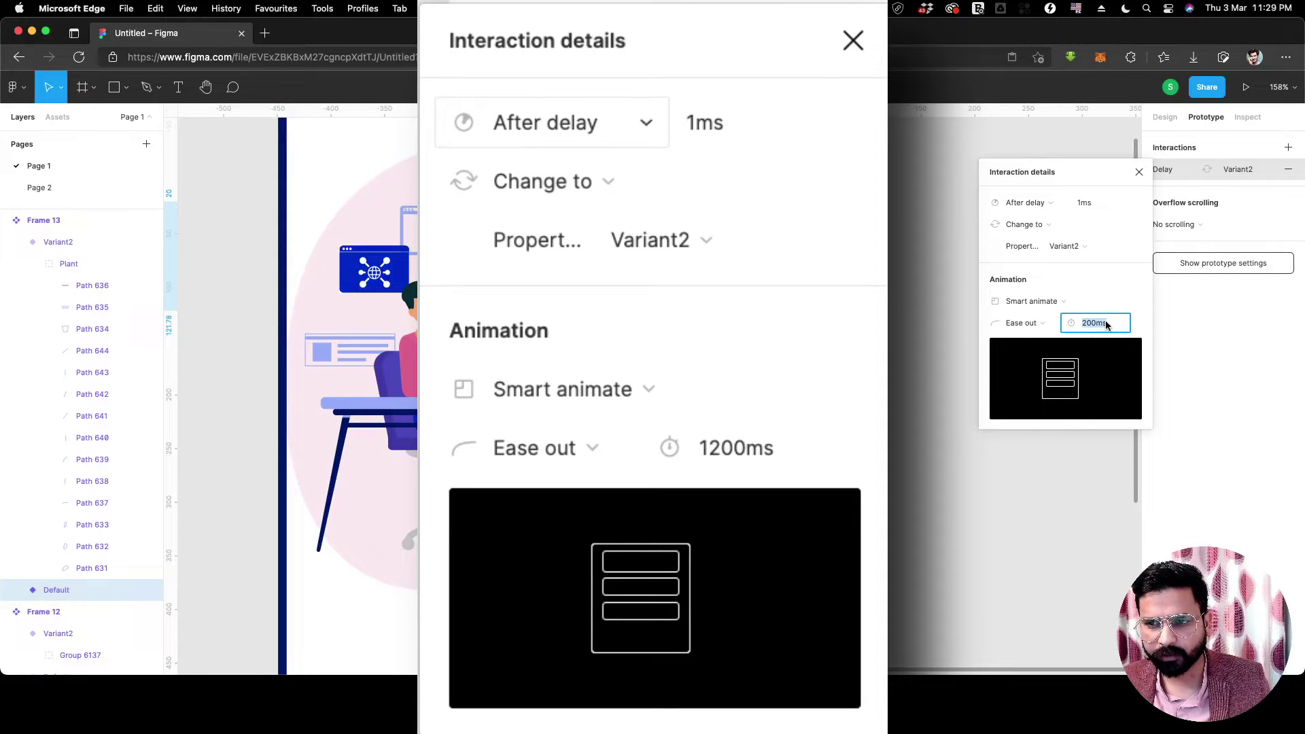
key("Return")
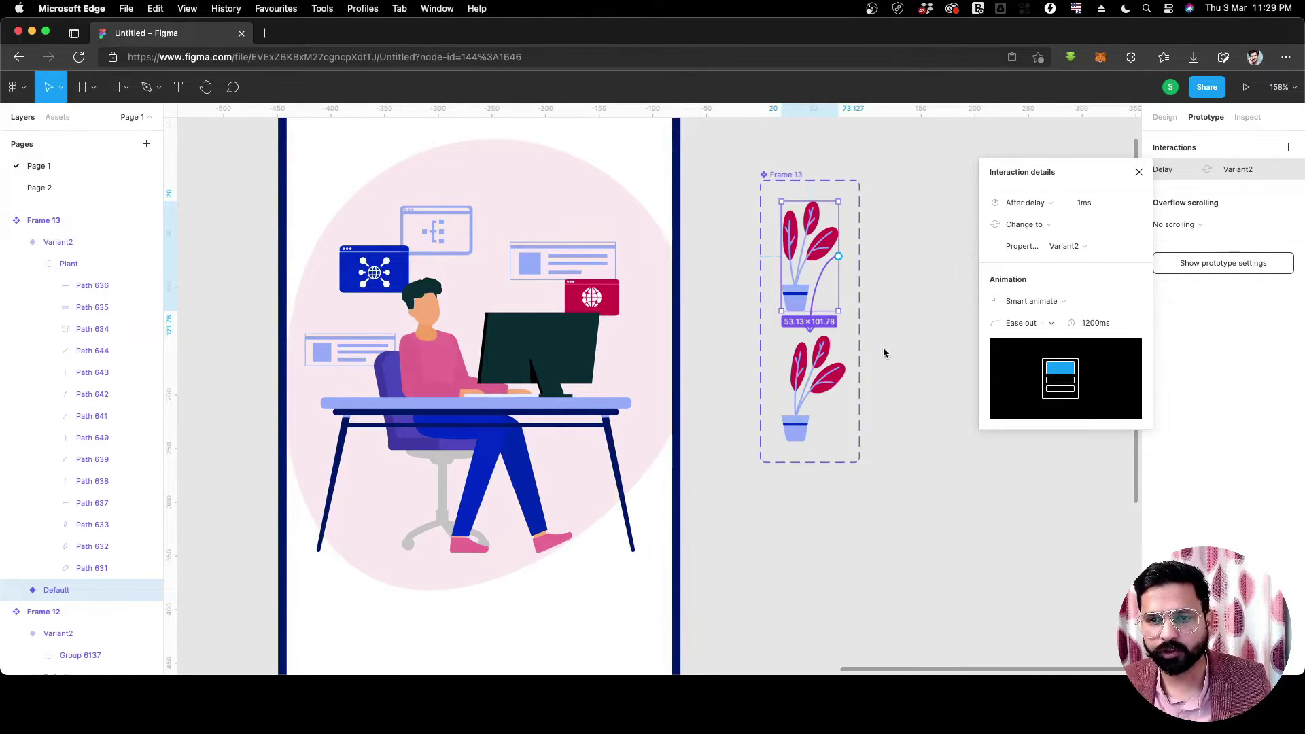
Connect the plant's Variant2 back to Default with an After delay trigger of 1ms.
left_click(840, 374)
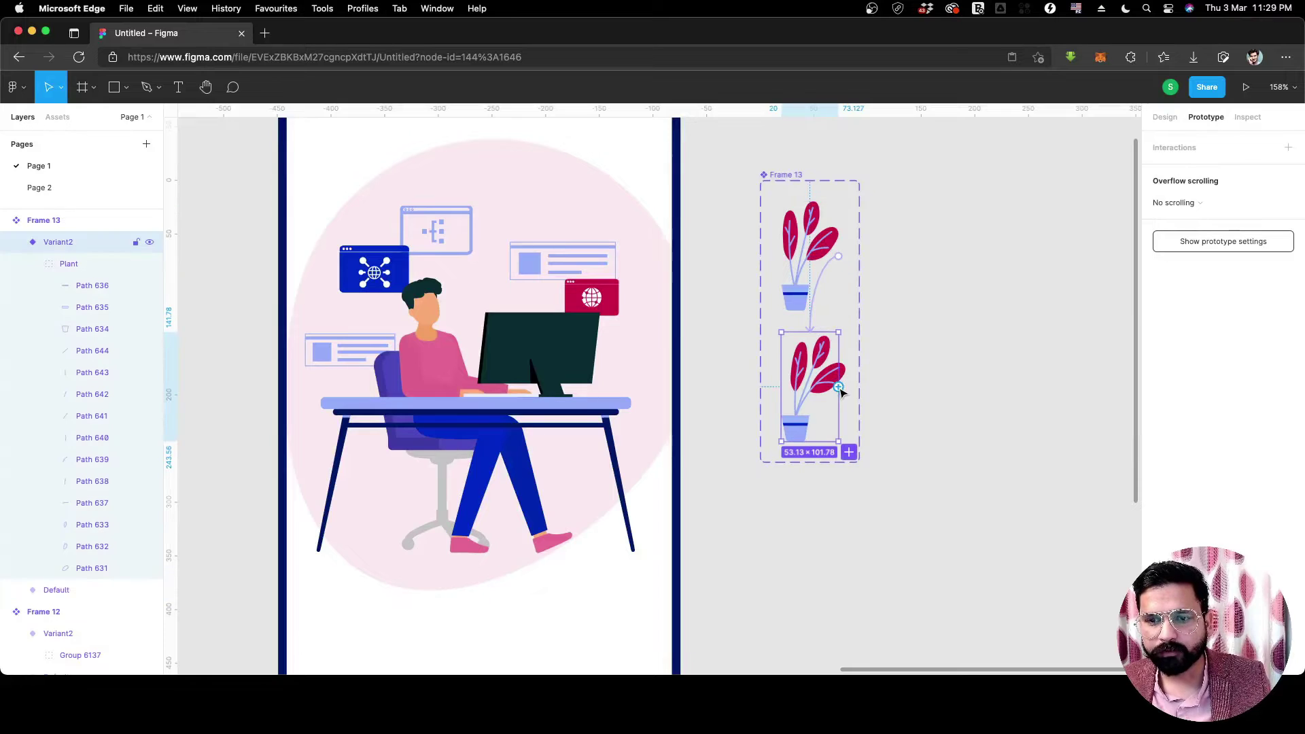
left_click_drag(839, 388, 826, 294)
left_click(1022, 203)
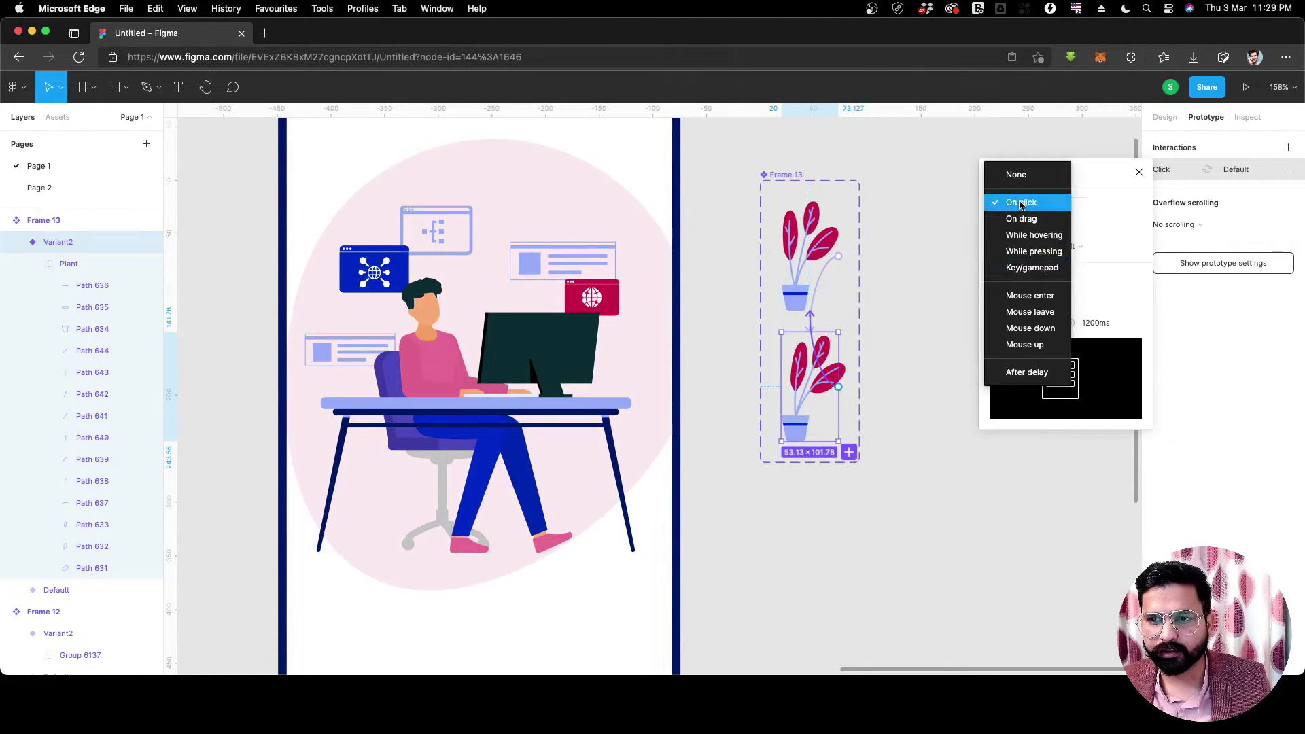
left_click(1022, 375)
left_click(1087, 204)
type("1")
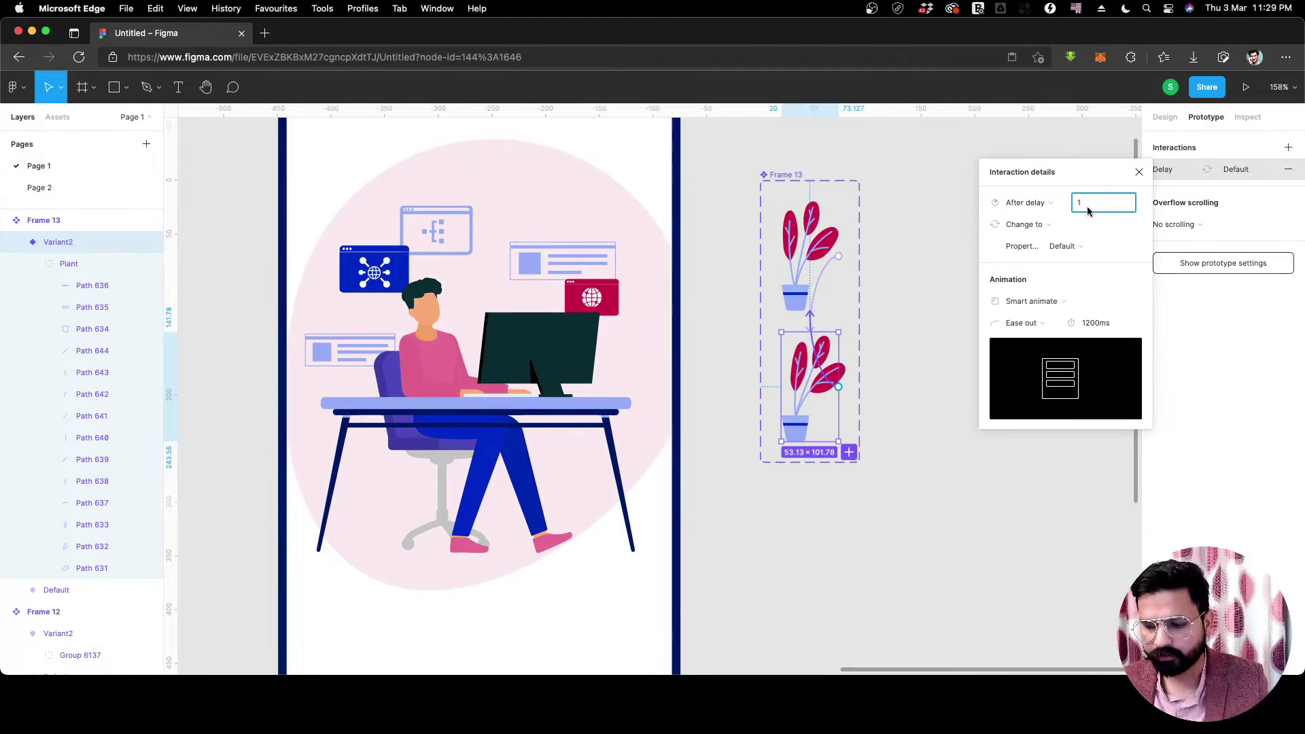
key("Return")
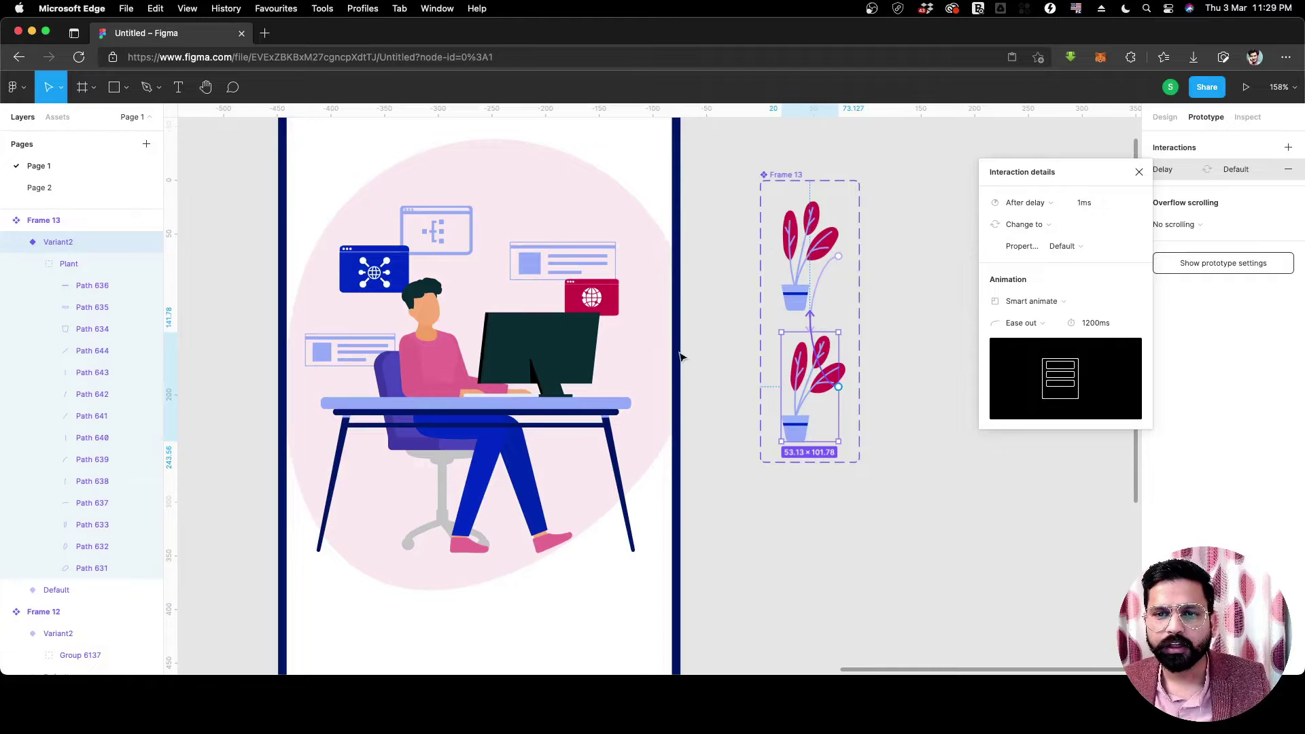
Place an instance of the plant component beside the desk's front leg in the second screen's illustration.
left_click(949, 371)
left_click(57, 117)
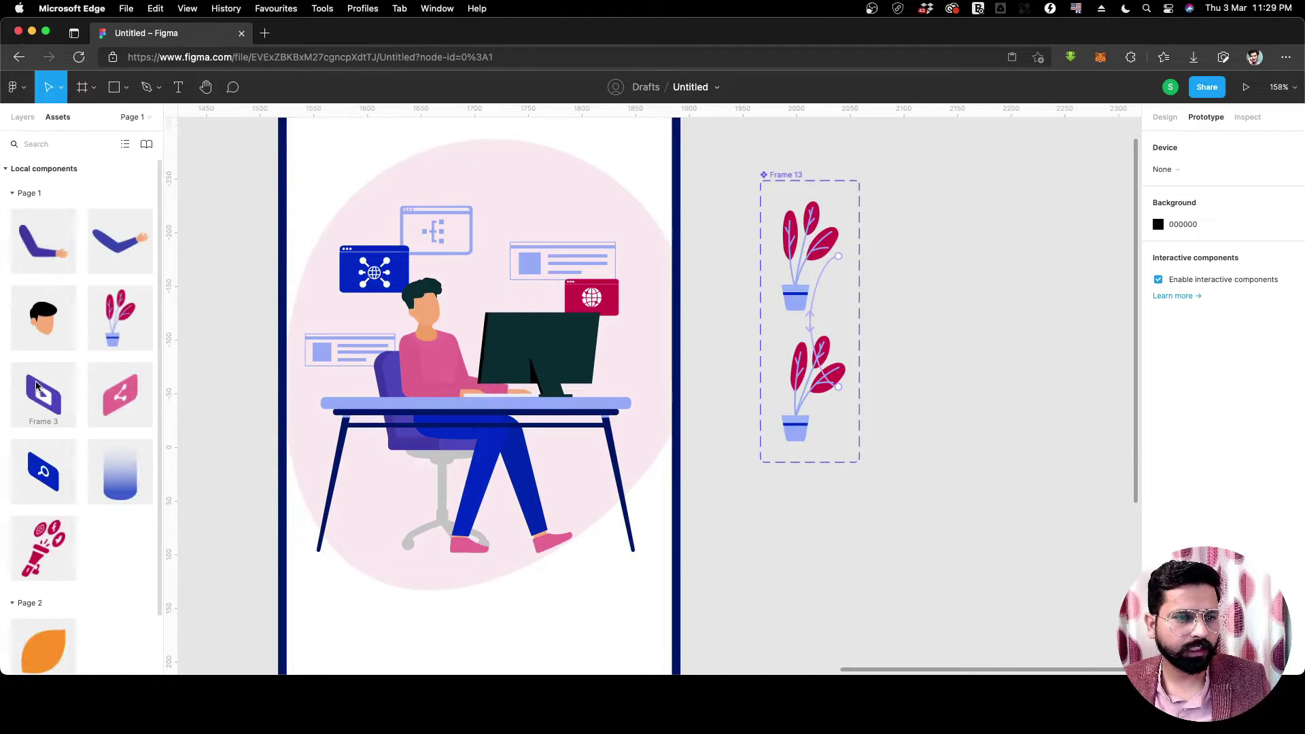
left_click_drag(107, 331, 586, 531)
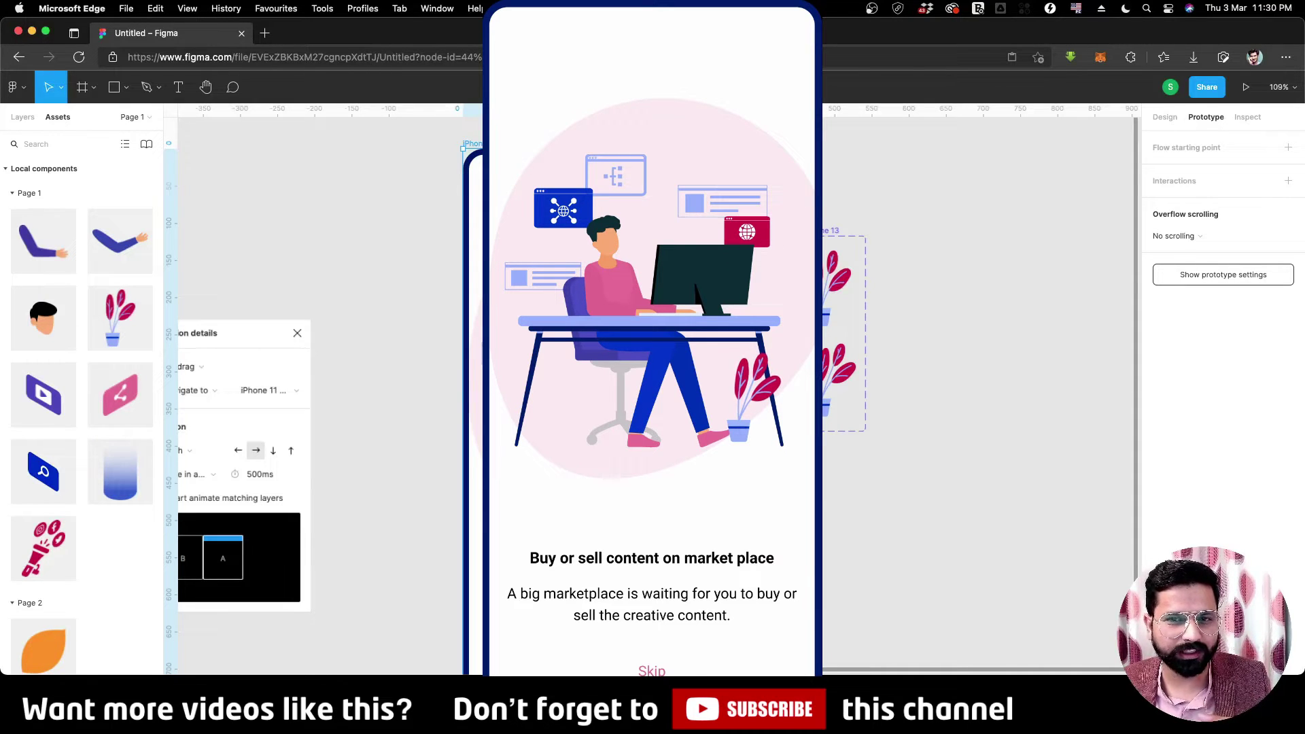
Group the seated man's front arm and hand and move the group onto the empty canvas beside the plant component.
scroll(554, 364, "up", 5)
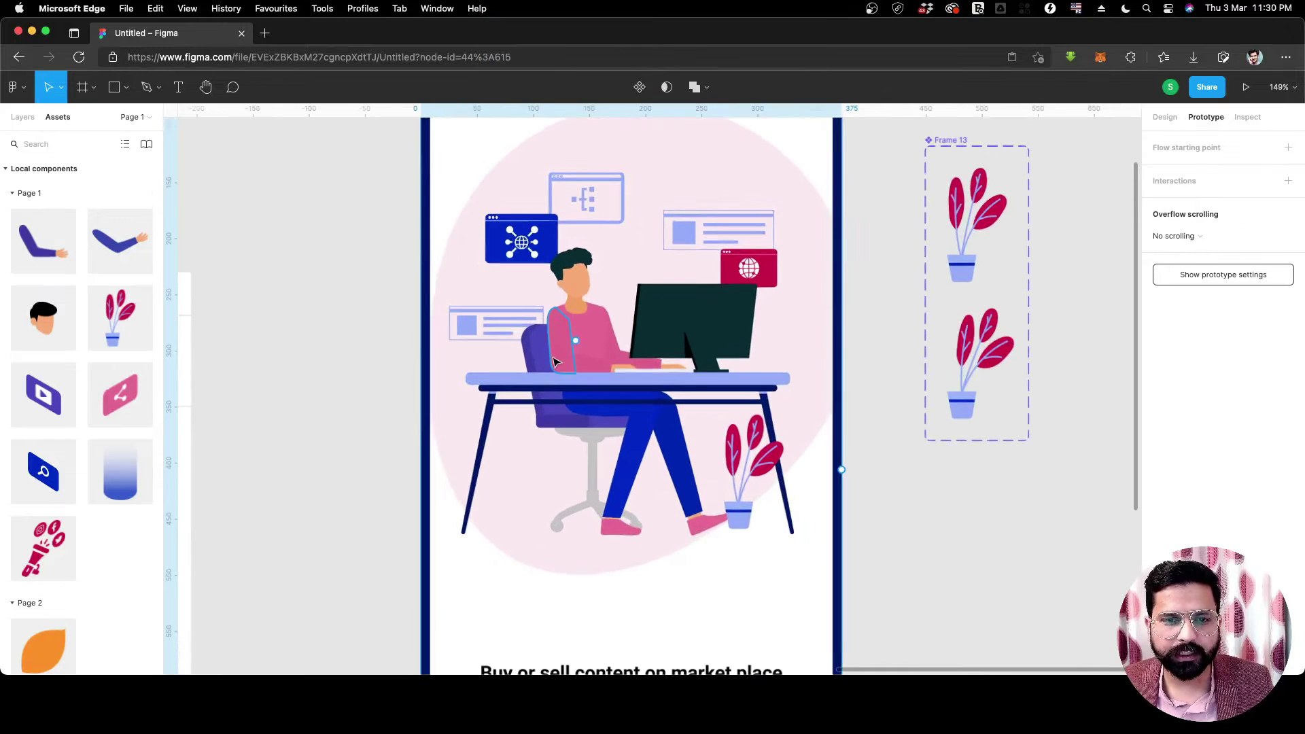
scroll(554, 364, "up", 6)
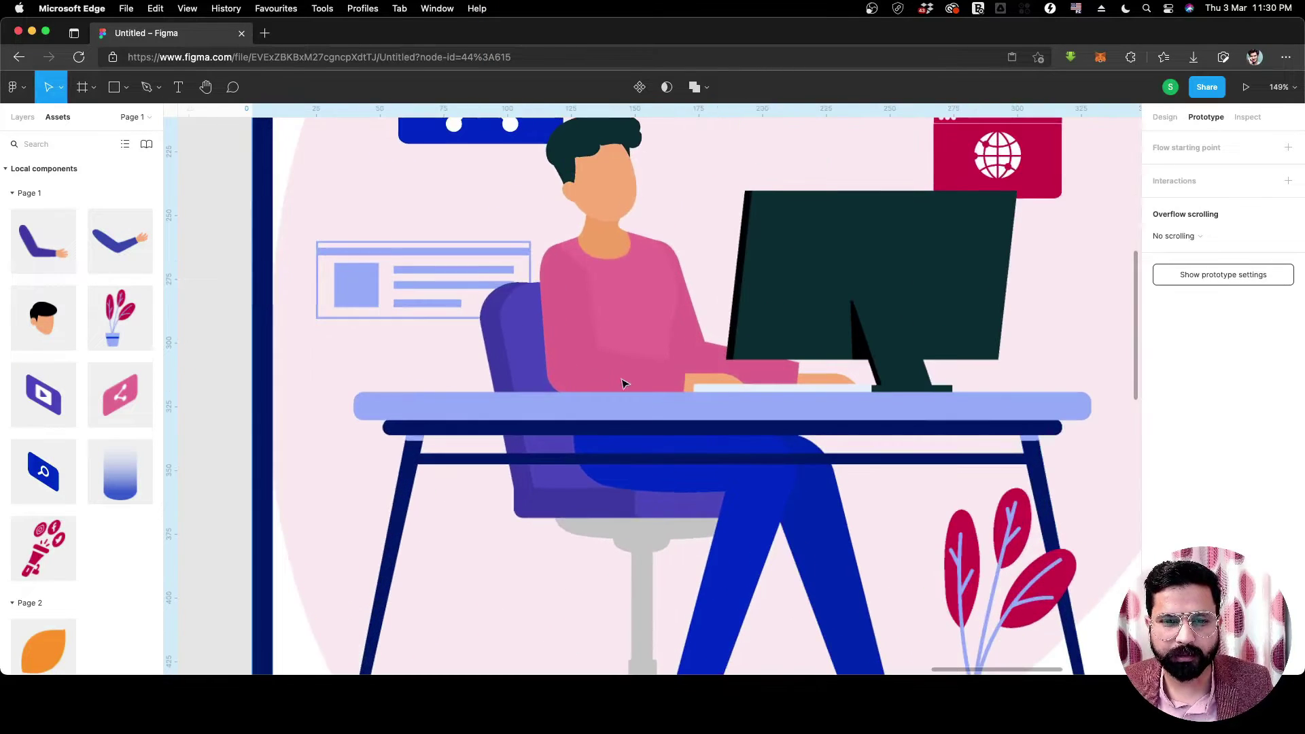
left_click(707, 377)
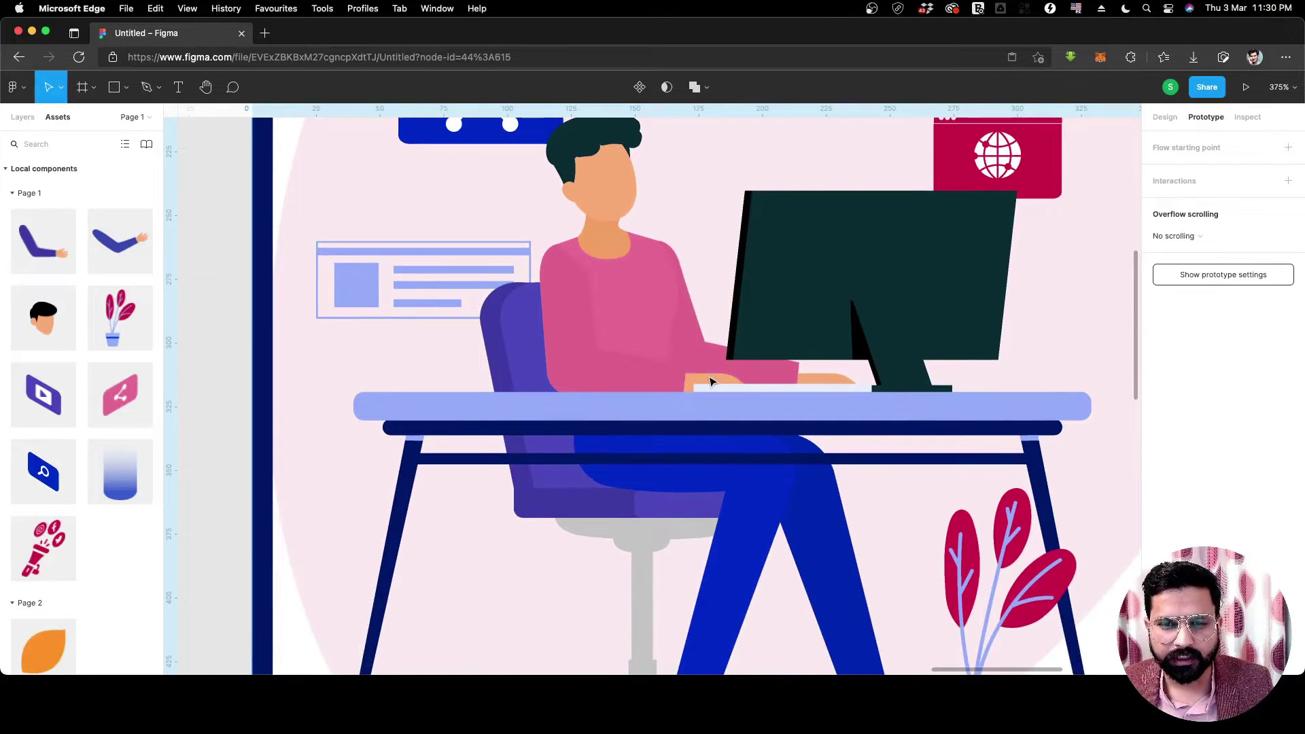
left_click_drag(708, 376, 567, 357)
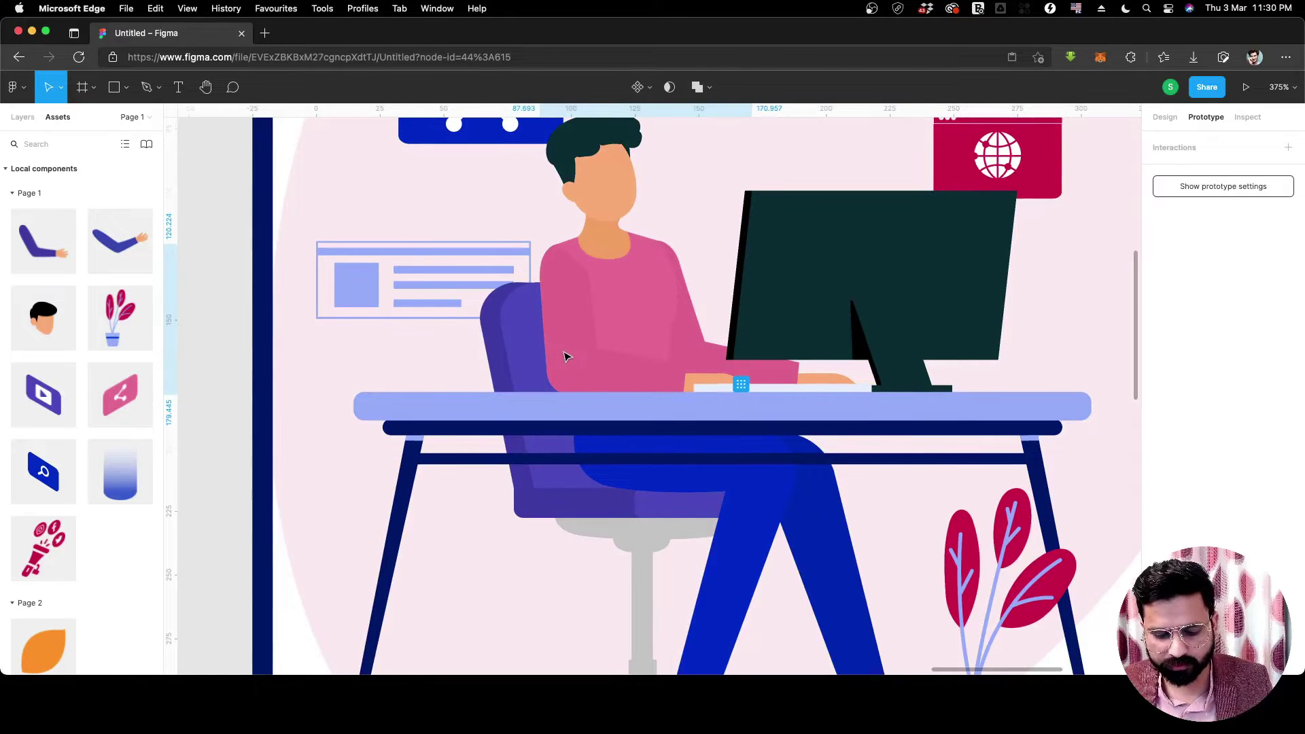
scroll(527, 343, "down", 3)
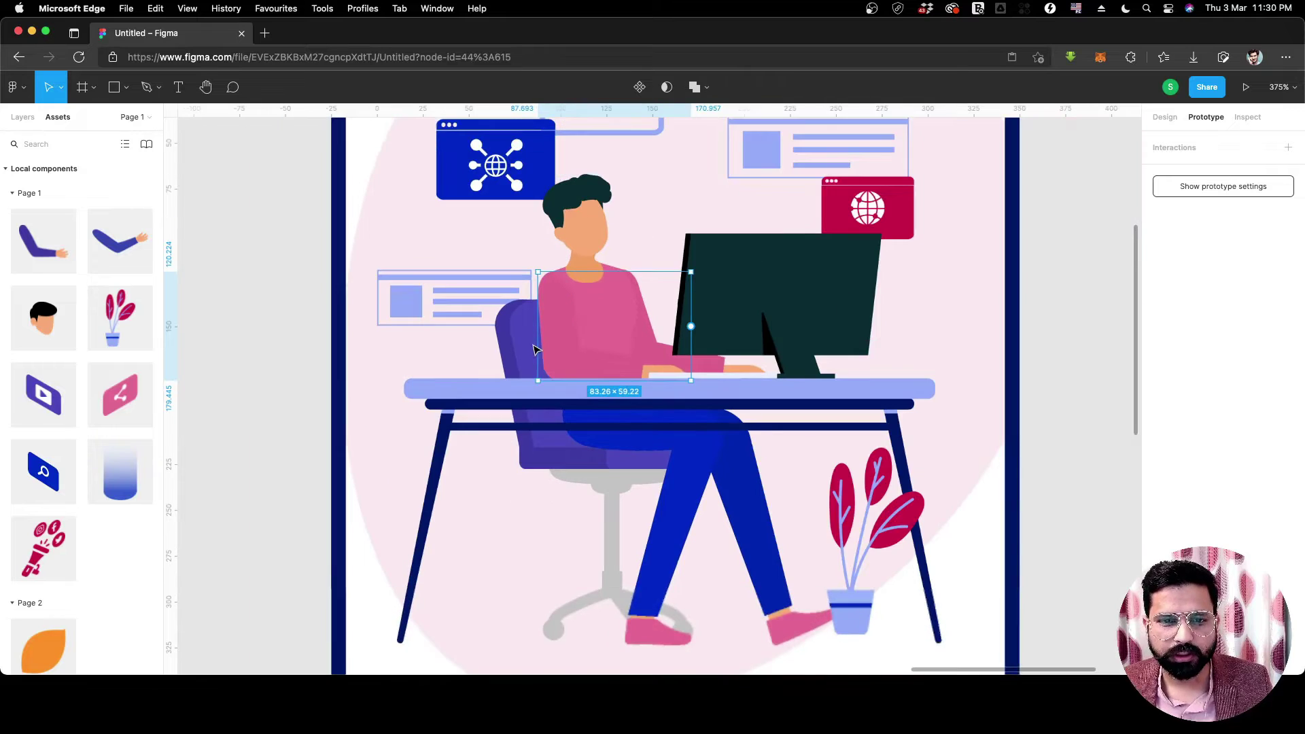
scroll(393, 340, "down", 8)
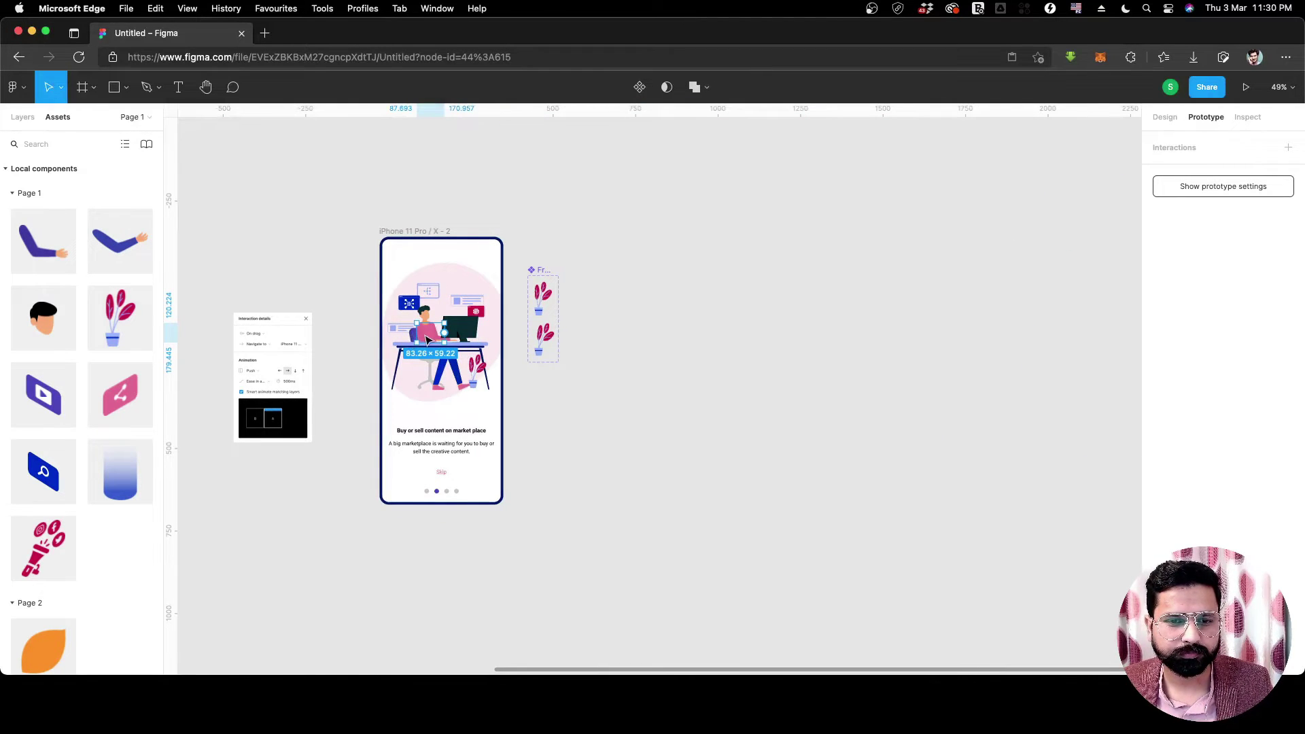
left_click_drag(427, 340, 591, 290)
scroll(403, 335, "up", 3)
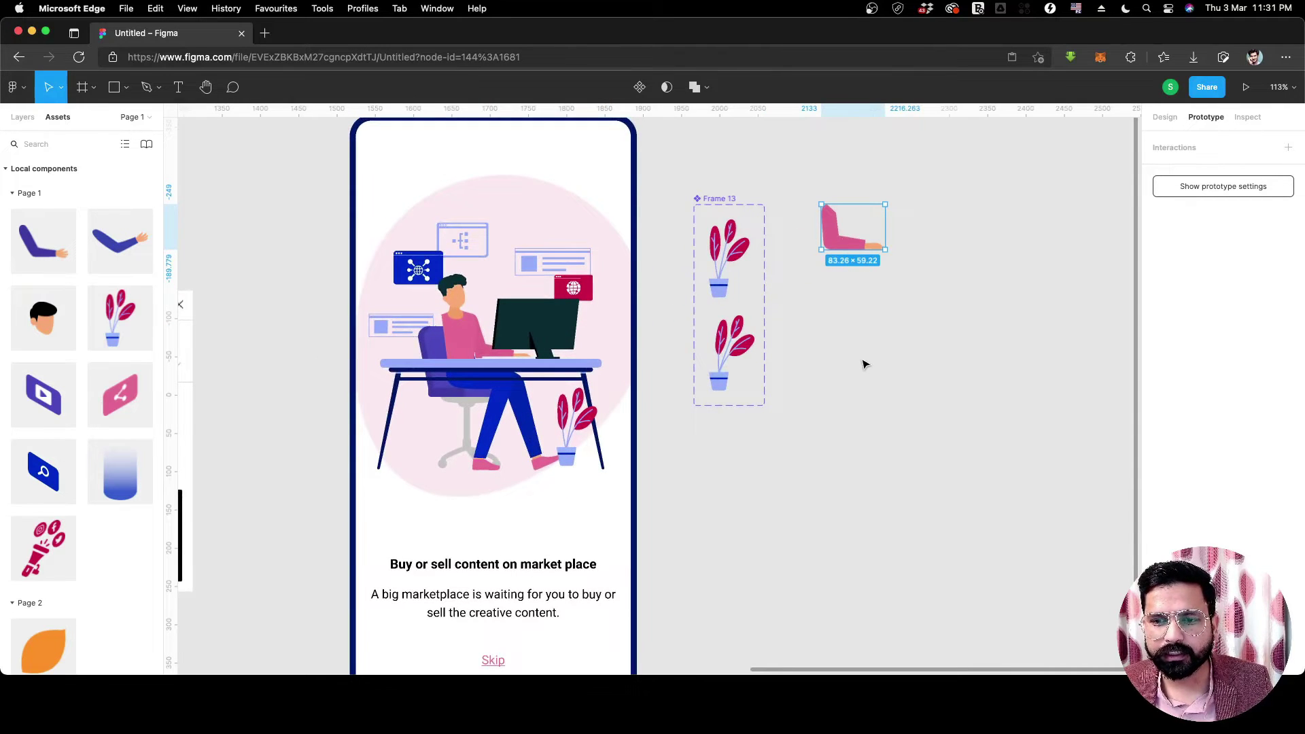
Wrap the arm group in its own frame and turn it into a component with a second variant.
right_click(847, 237)
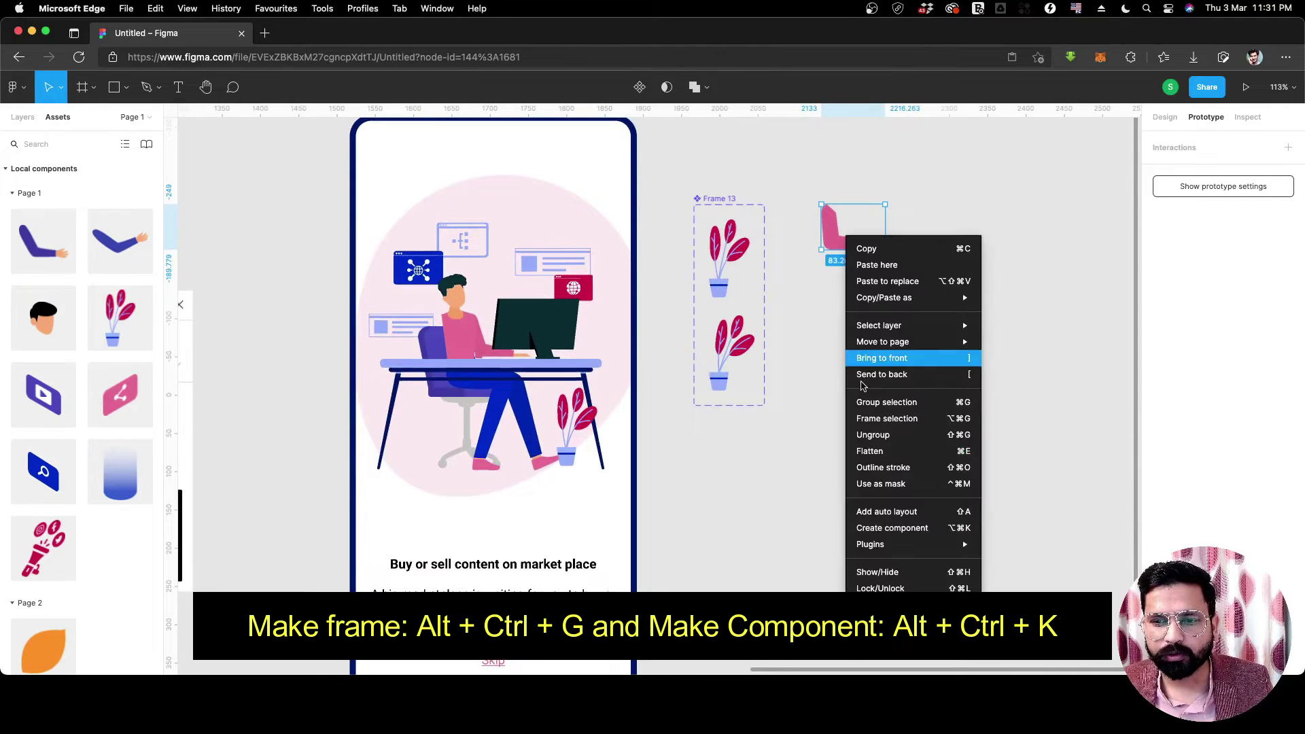
left_click(872, 418)
key("alt+super+k")
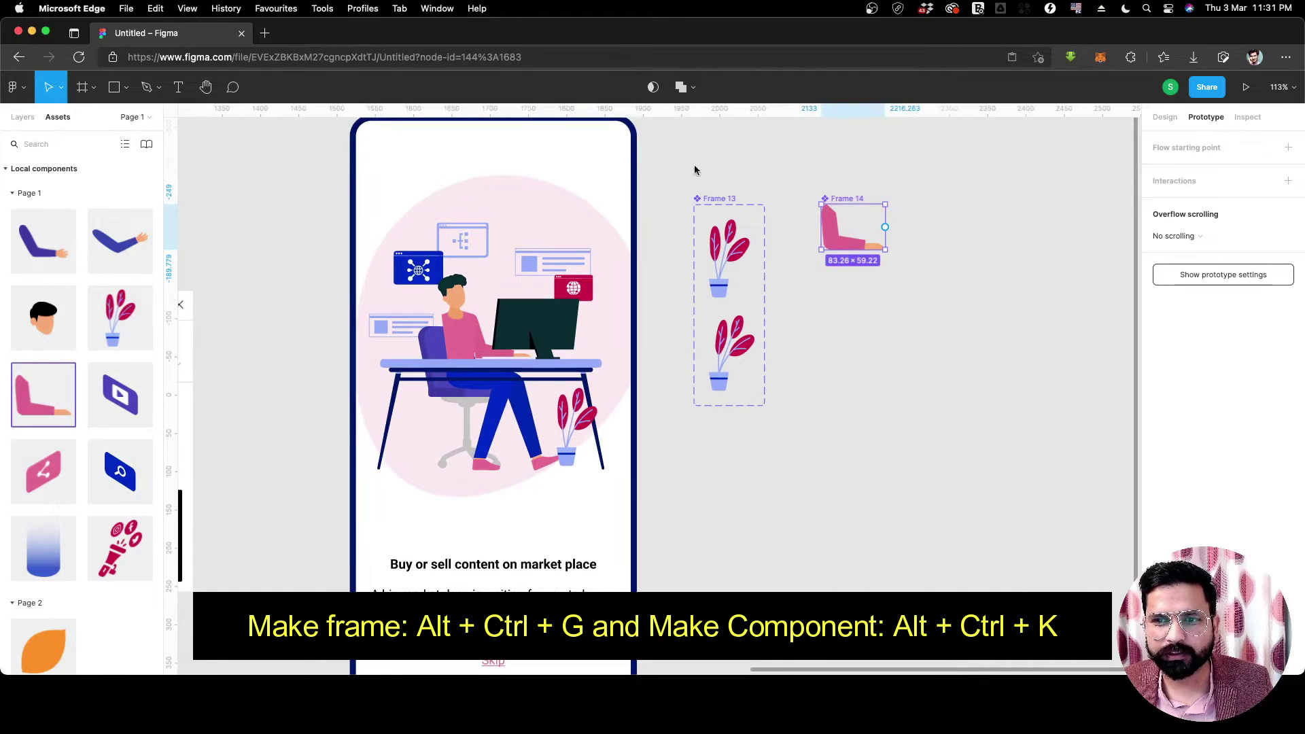
left_click(1165, 117)
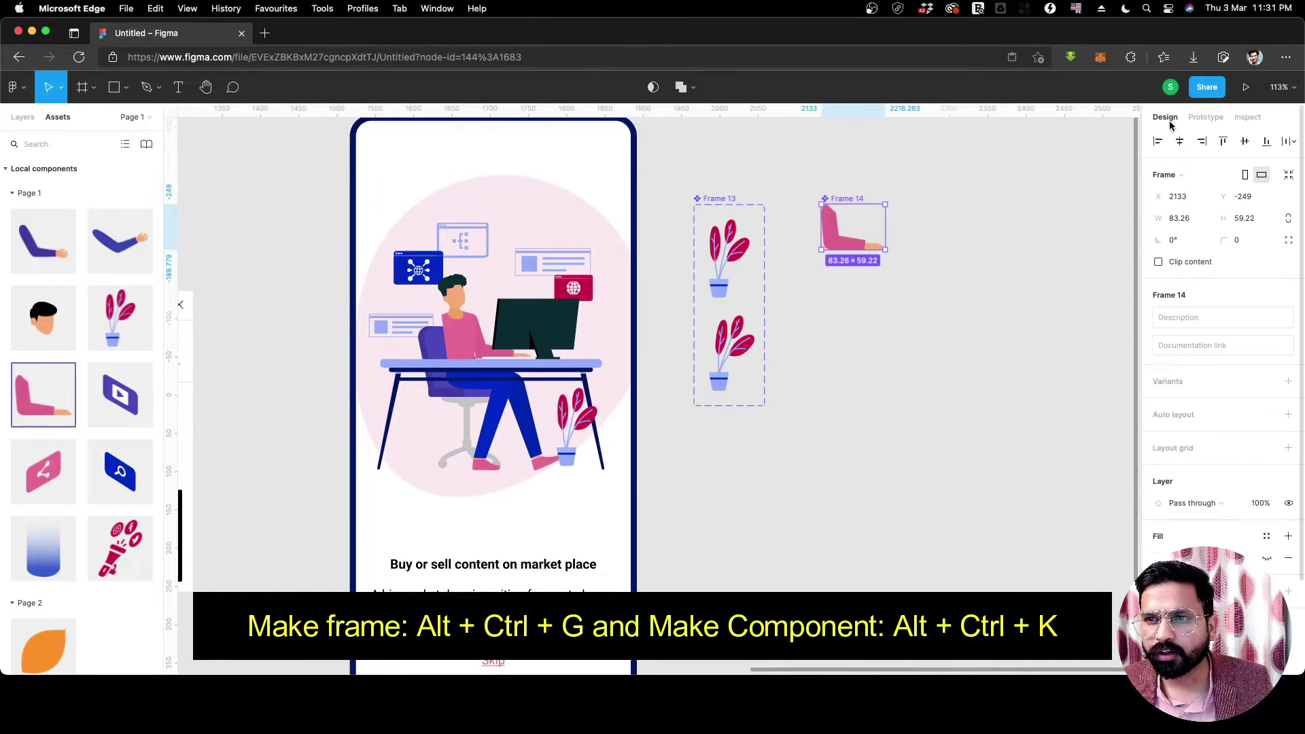
left_click(1178, 386)
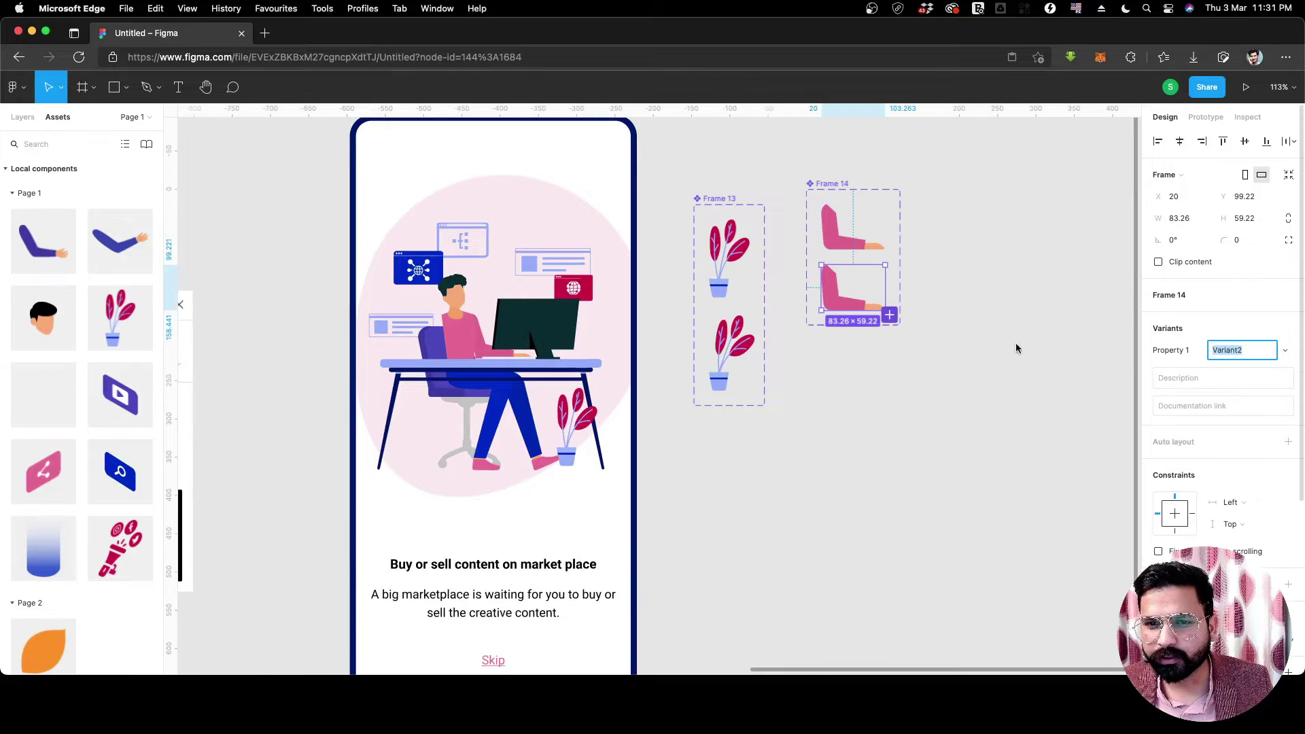
In the arm component's Variant2, raise the hand slightly to Y 47.77.
scroll(882, 224, "up", 5)
scroll(856, 409, "up", 3)
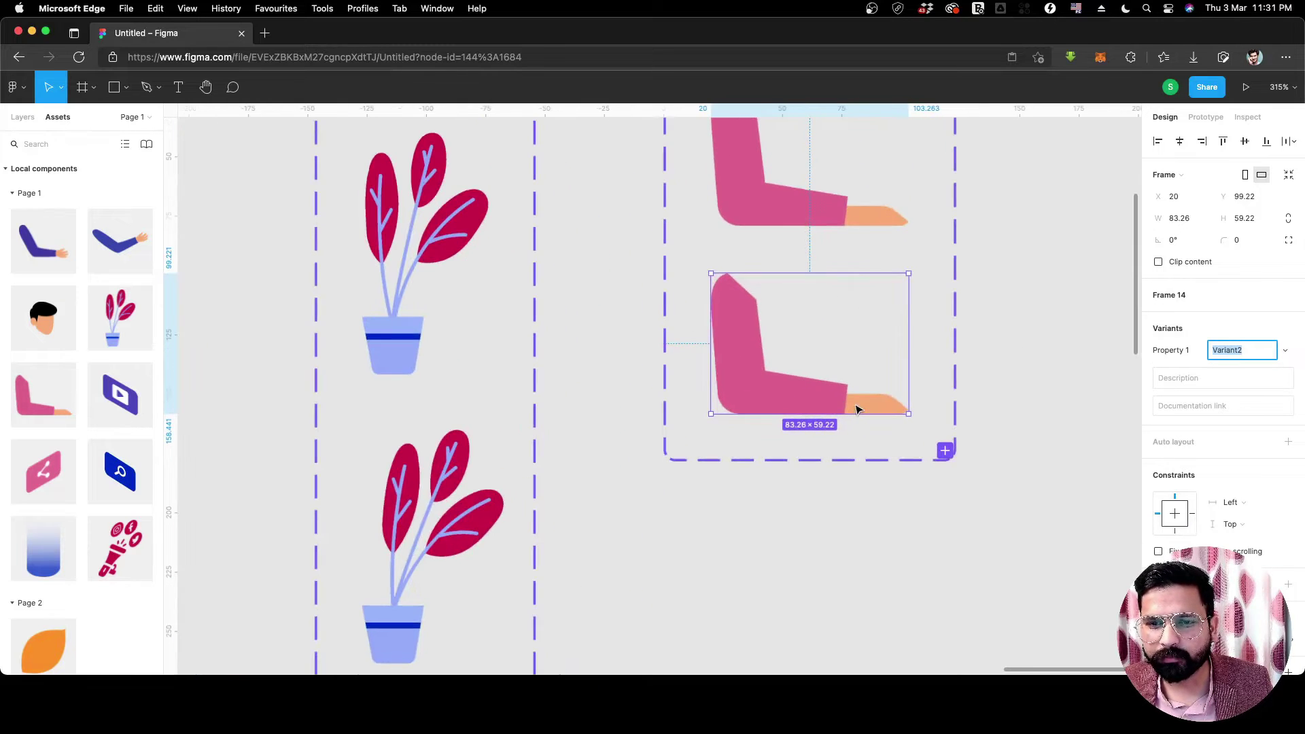
left_click(866, 408)
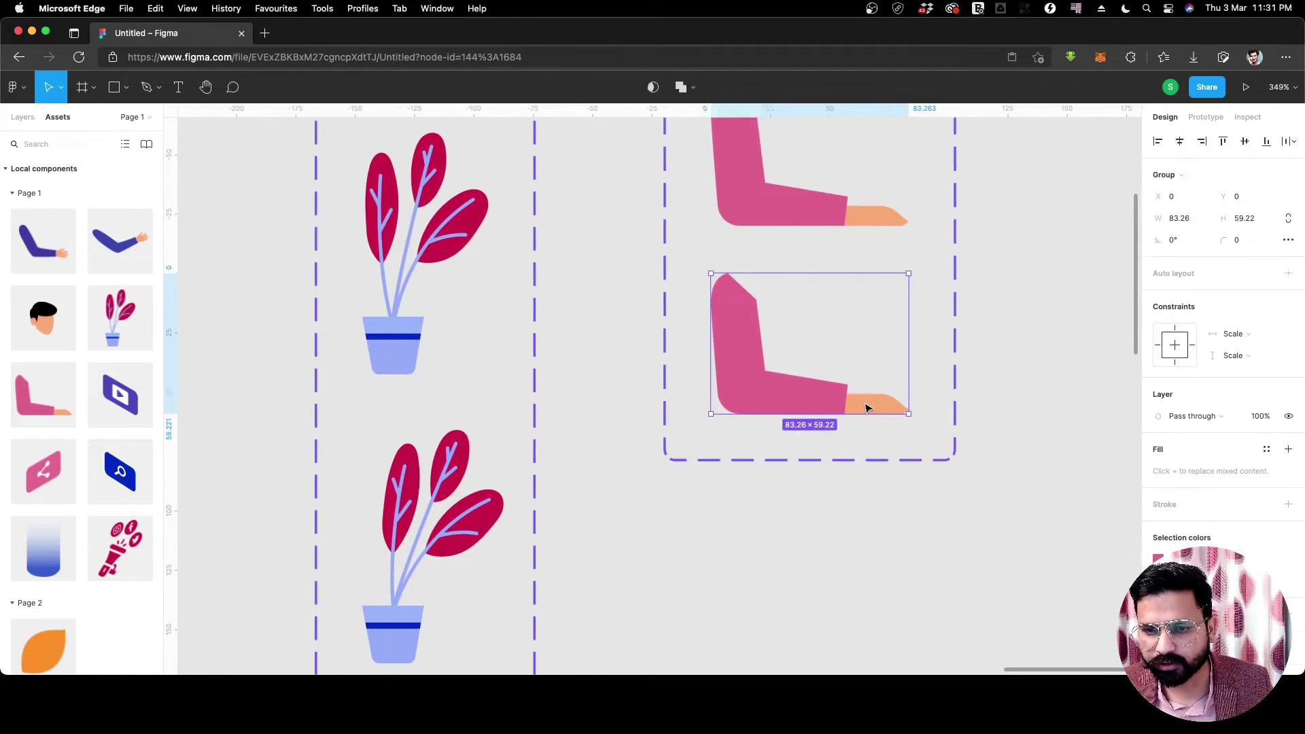
double_click(866, 408)
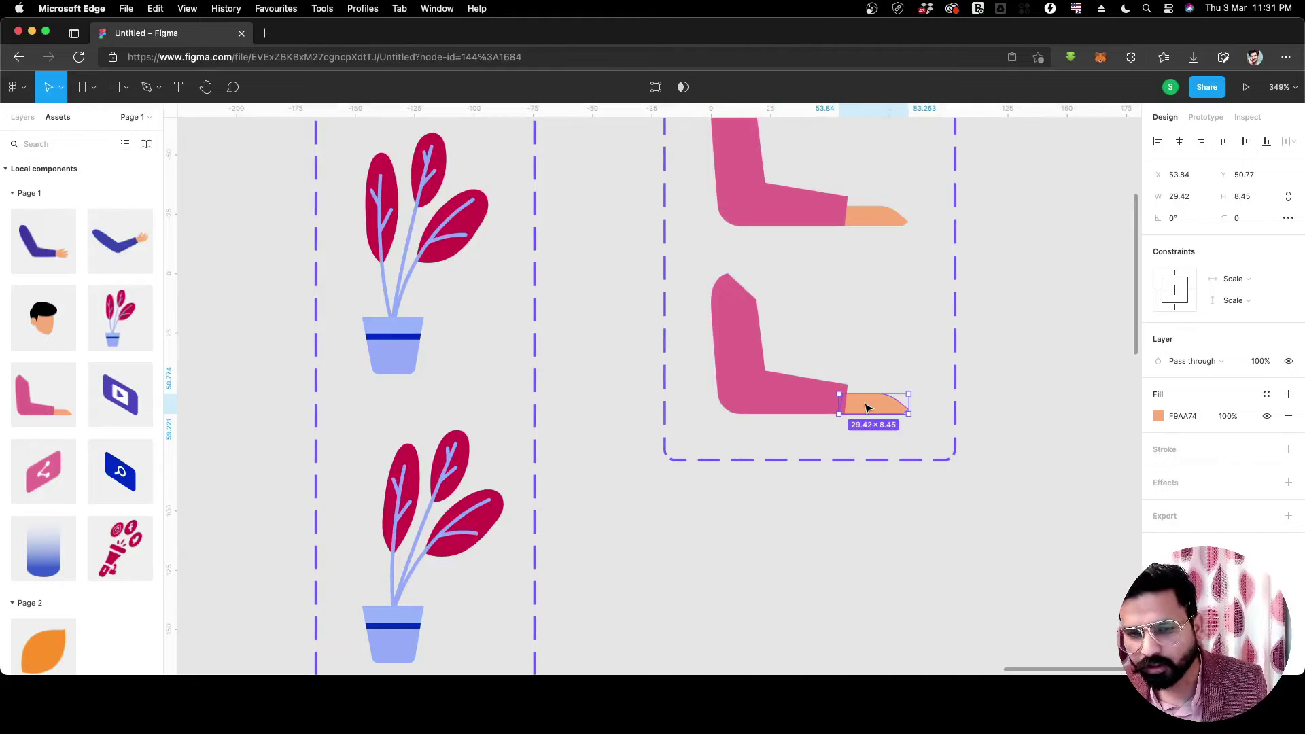
left_click_drag(866, 407, 863, 403)
key("Down")
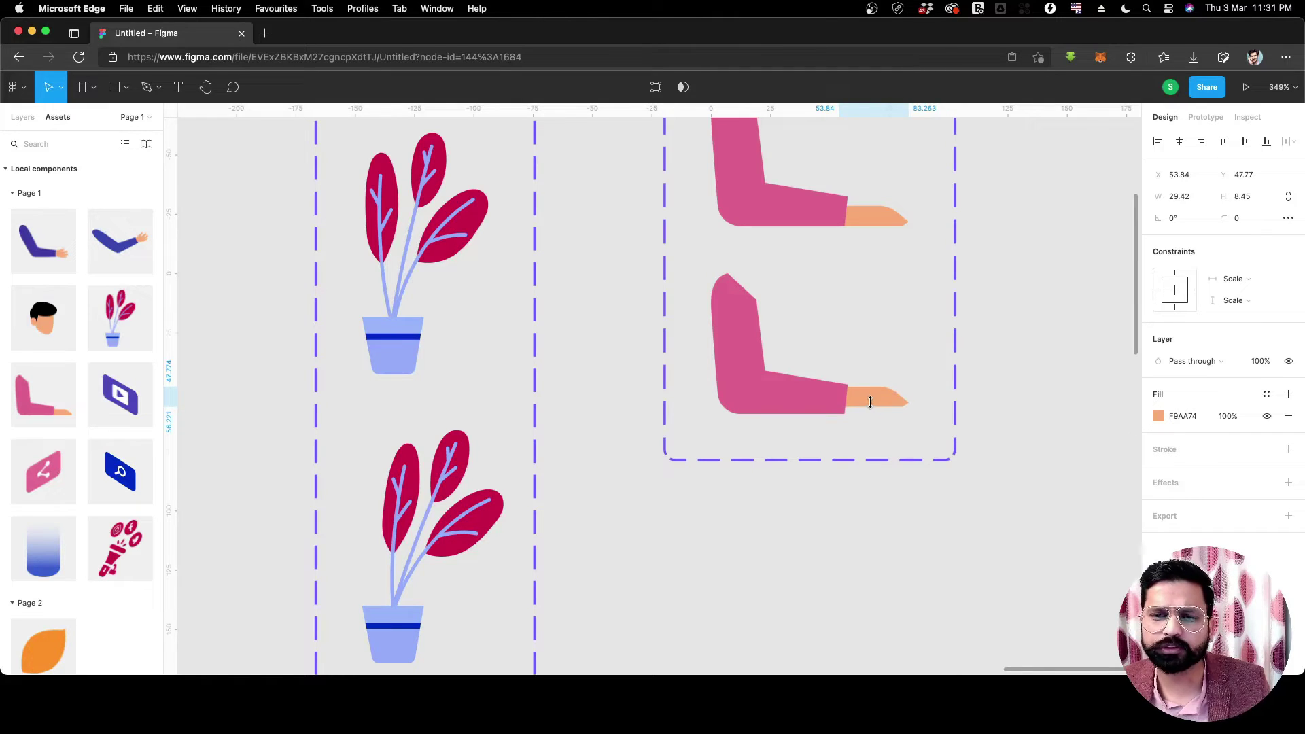
scroll(870, 402, "down", 10)
left_click(993, 361)
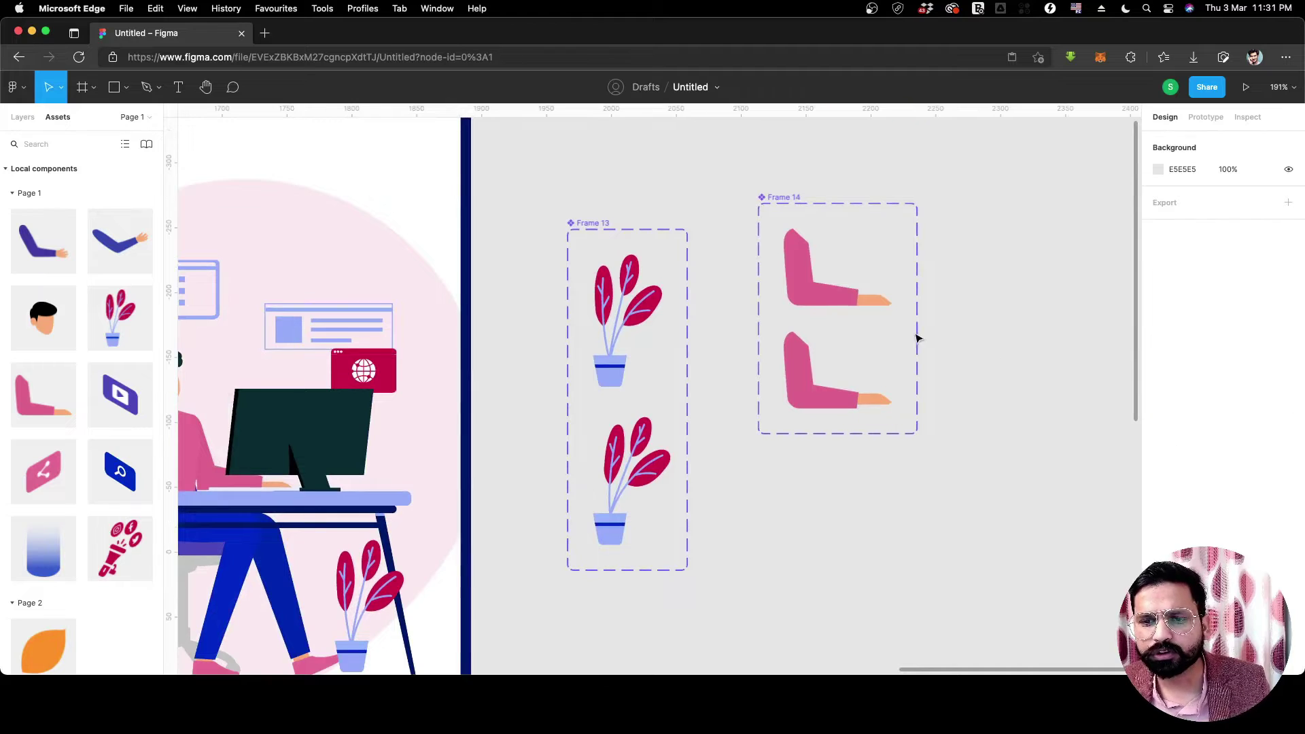
Link the arm component's Default variant to Variant2 with an After delay trigger of 1 ms and a 300 ms Smart animate transition.
left_click(819, 302)
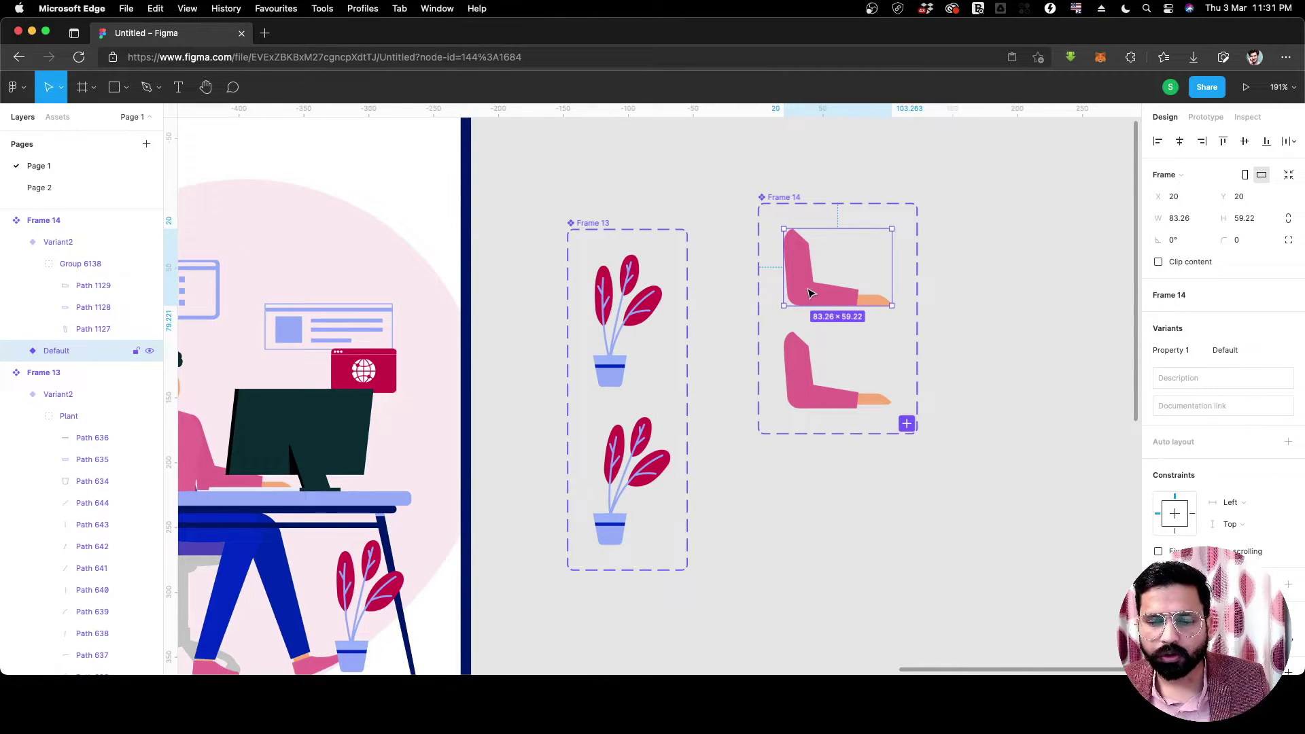
left_click(1197, 122)
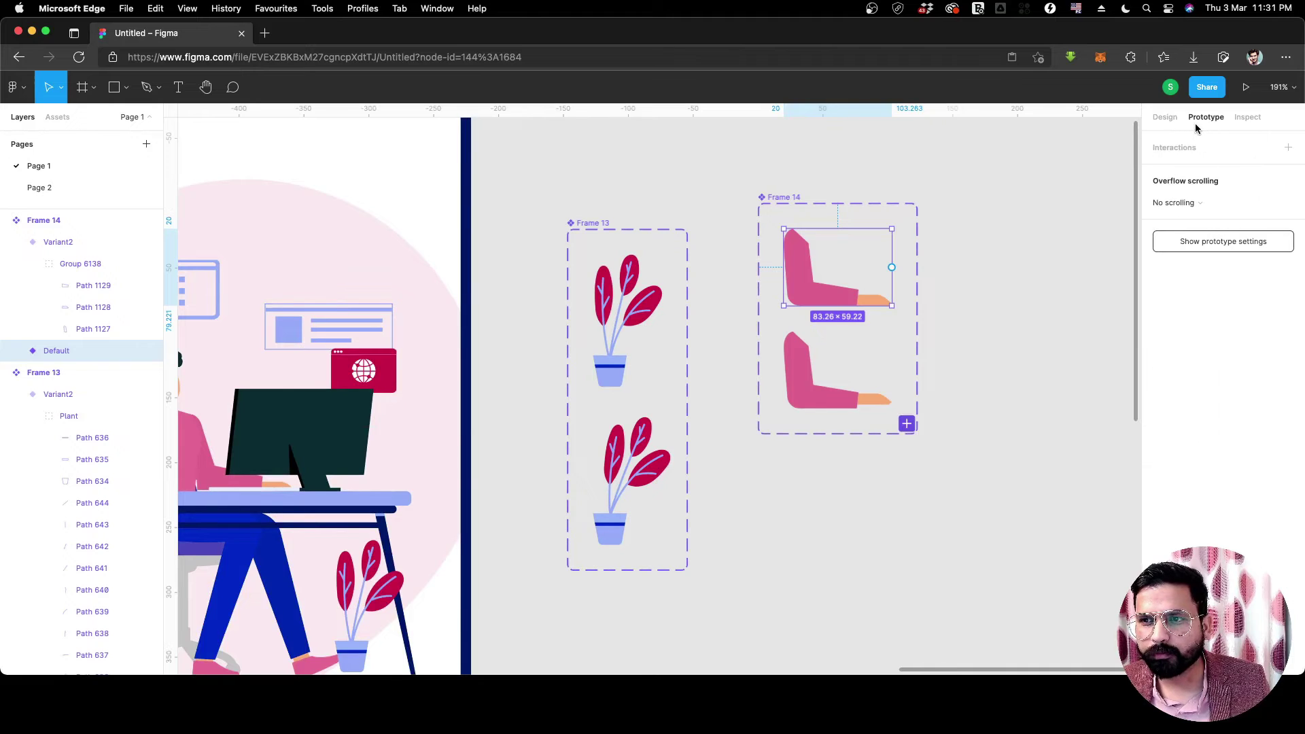
left_click_drag(891, 267, 859, 376)
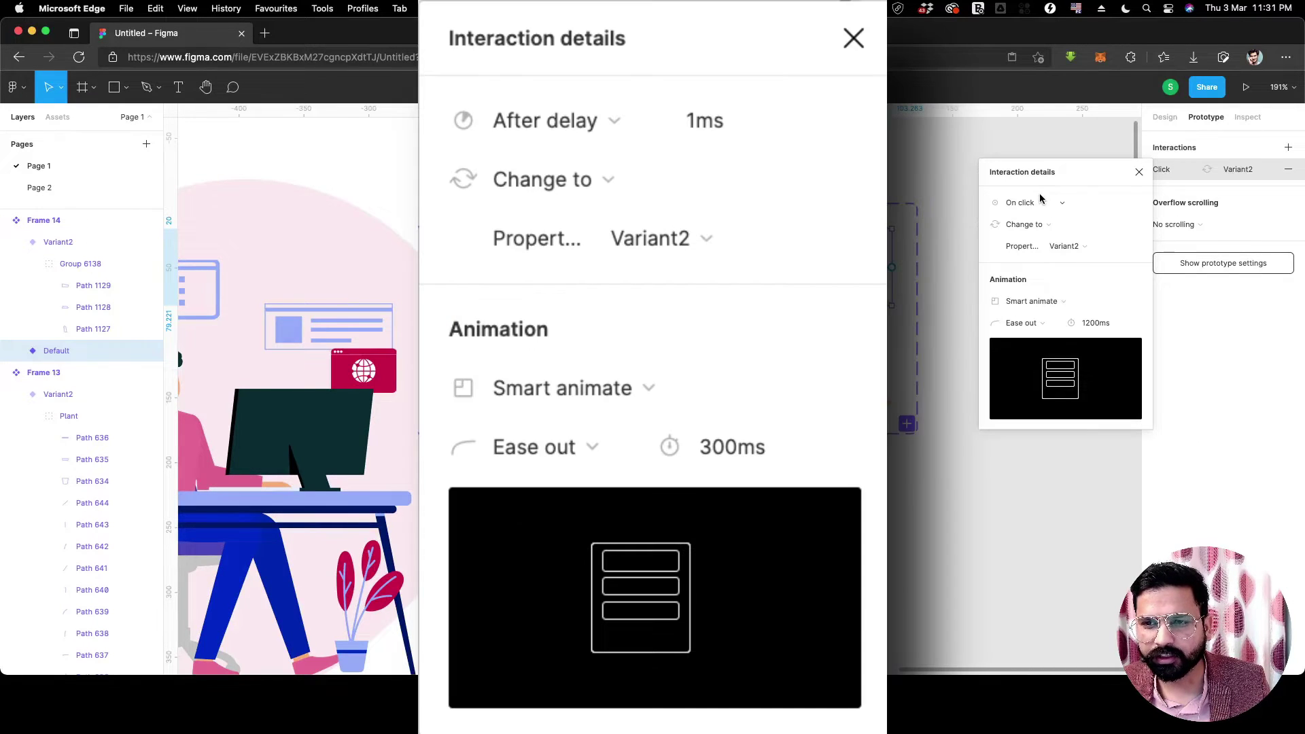
left_click(1030, 202)
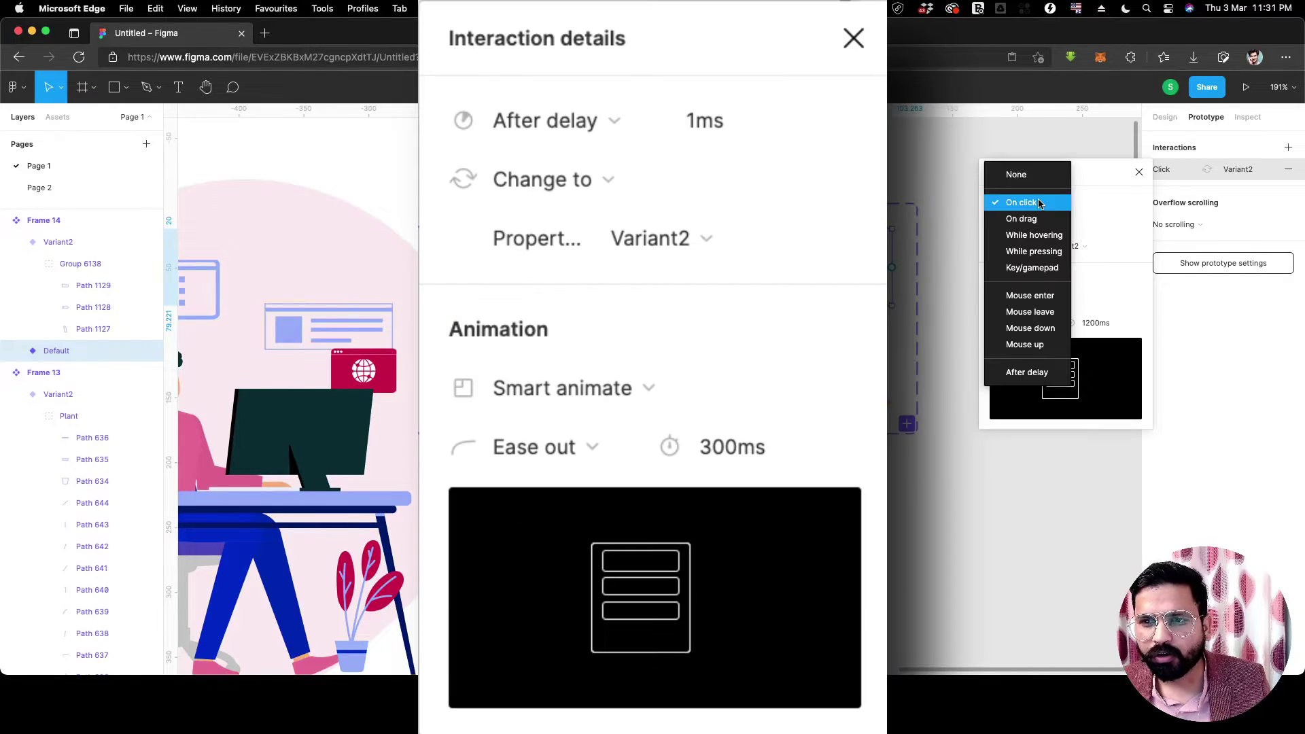
left_click(1025, 373)
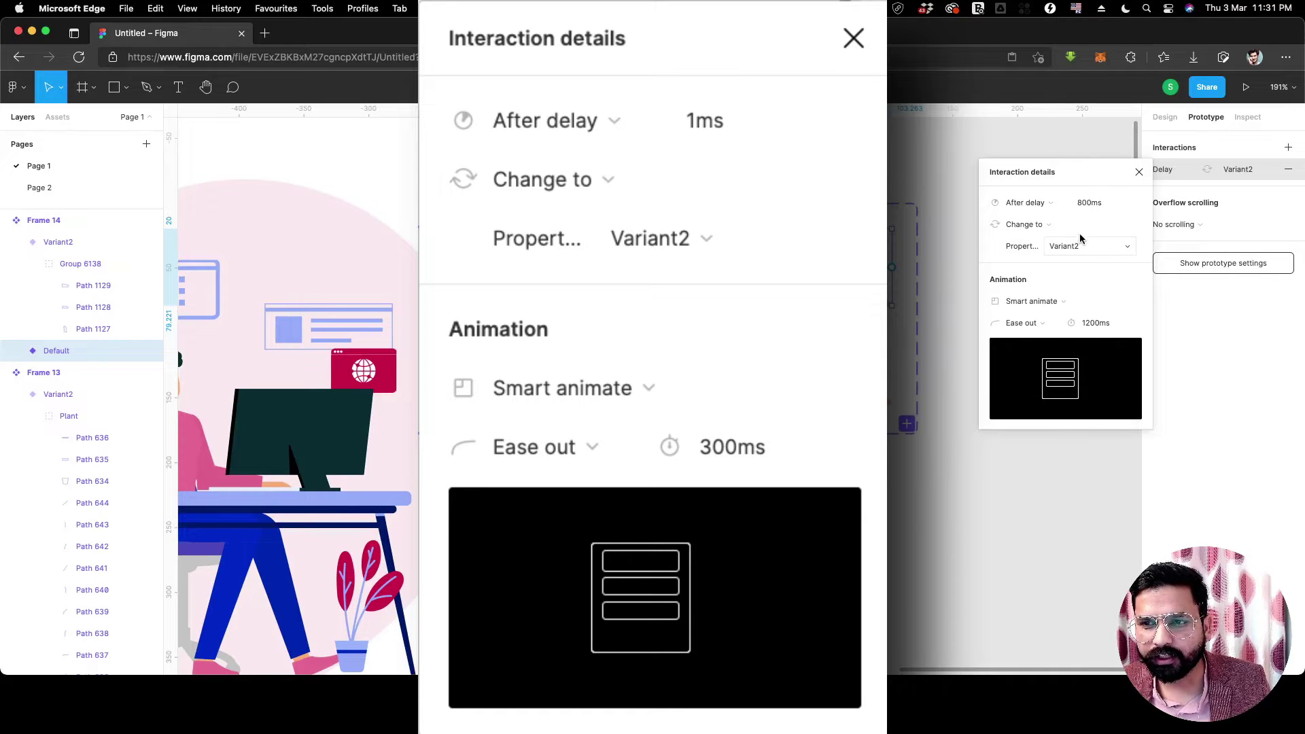
left_click(1089, 203)
key("Return")
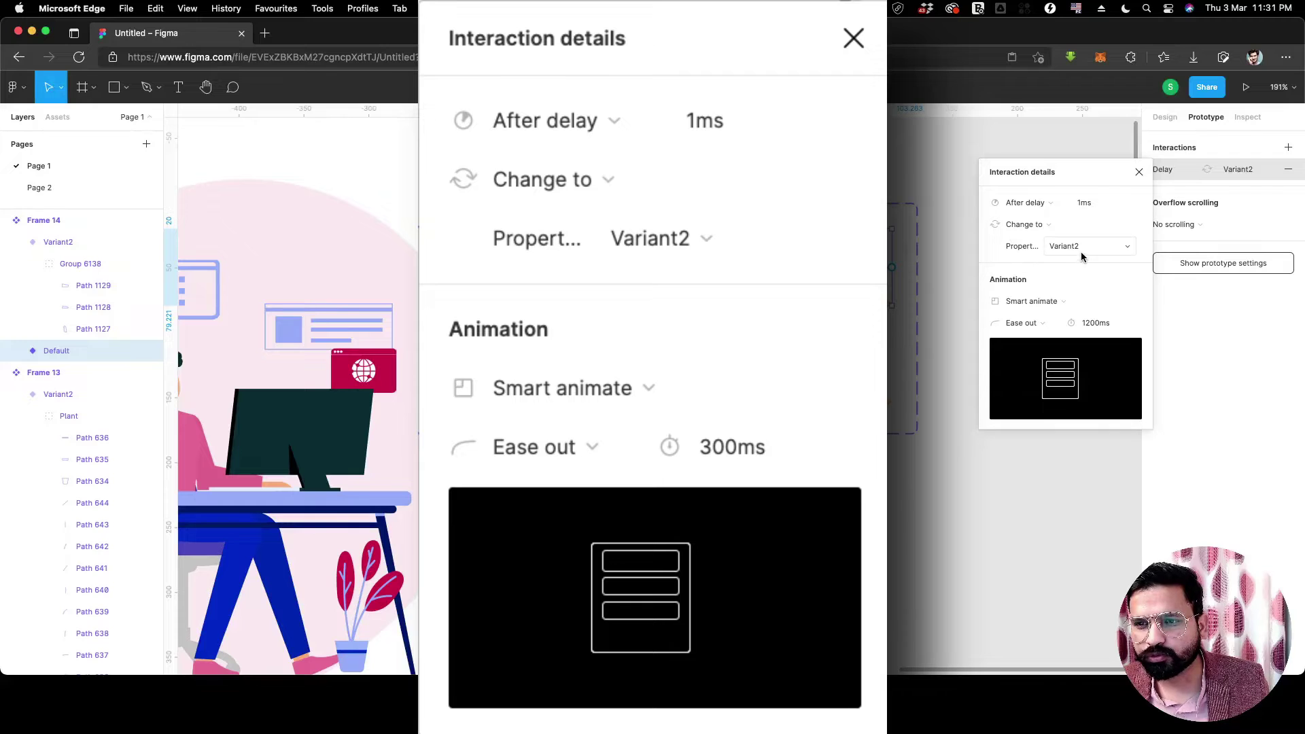
left_click(1085, 325)
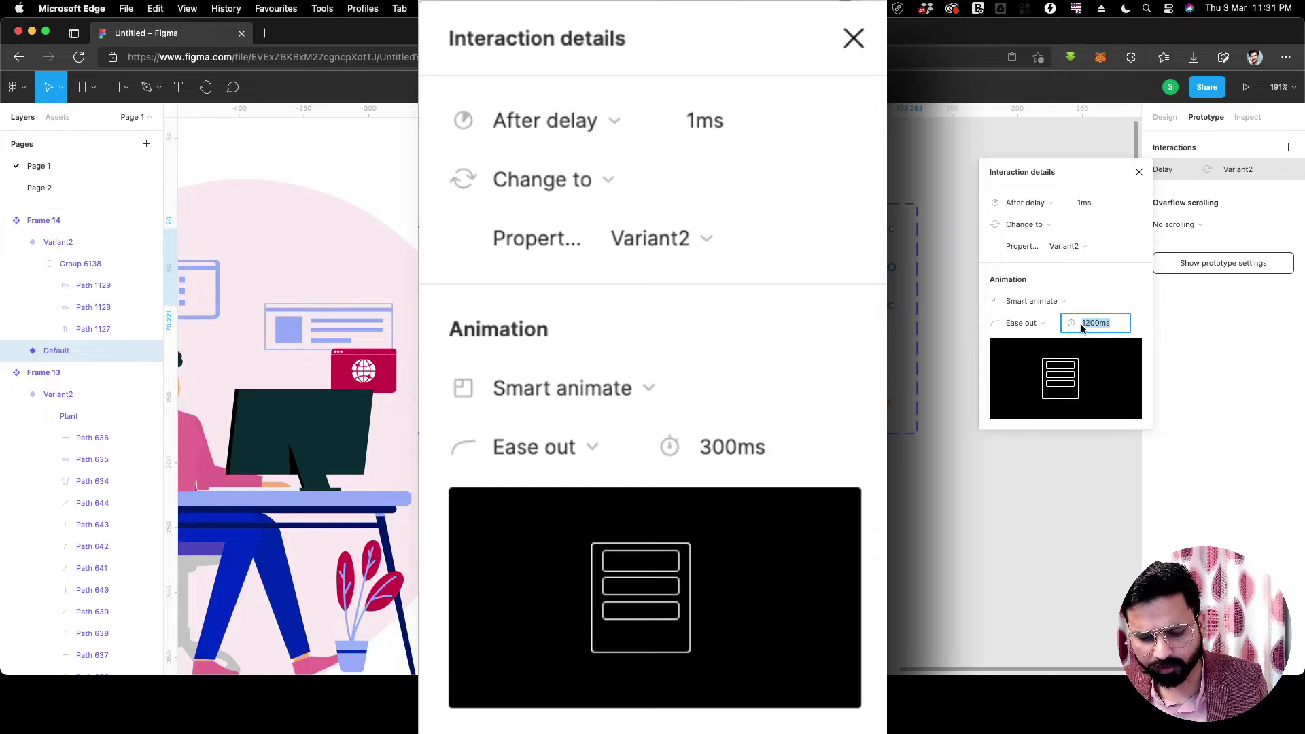
key("Return")
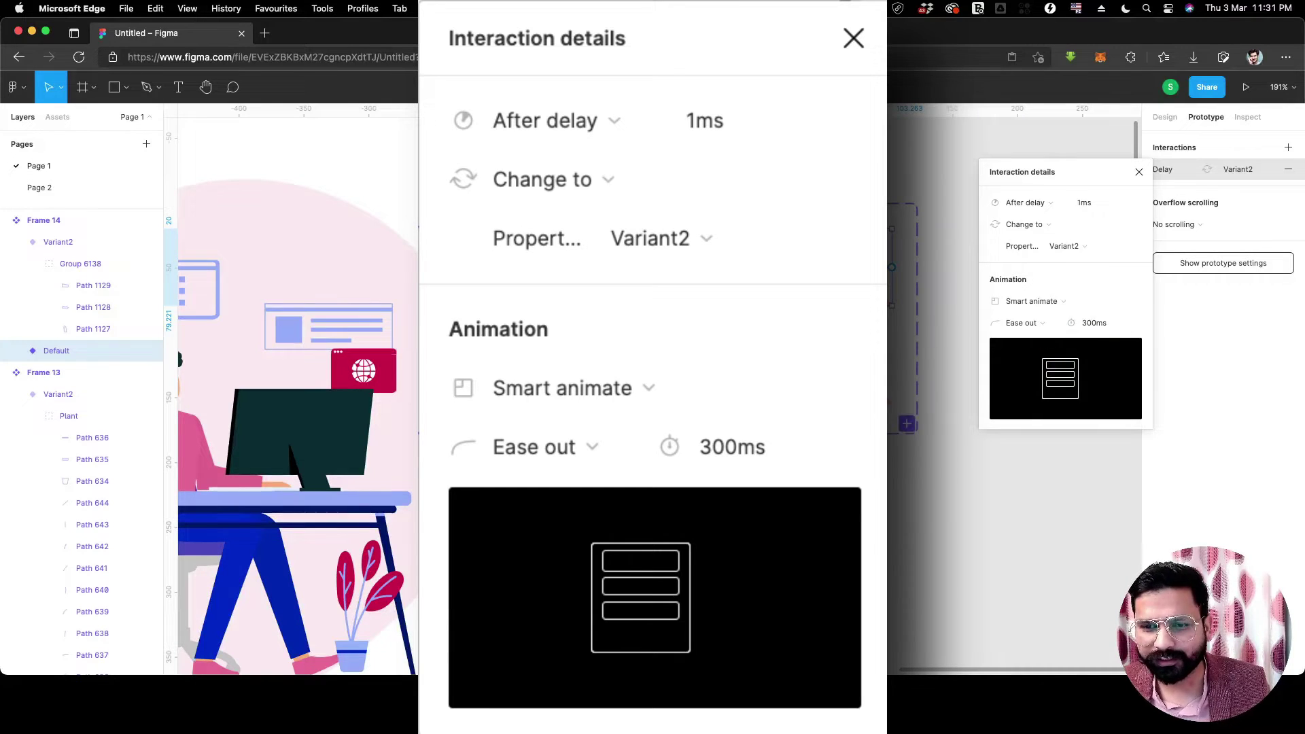
Link the arm component's Variant2 back to Default with an After delay trigger of 1 ms.
left_click(59, 242)
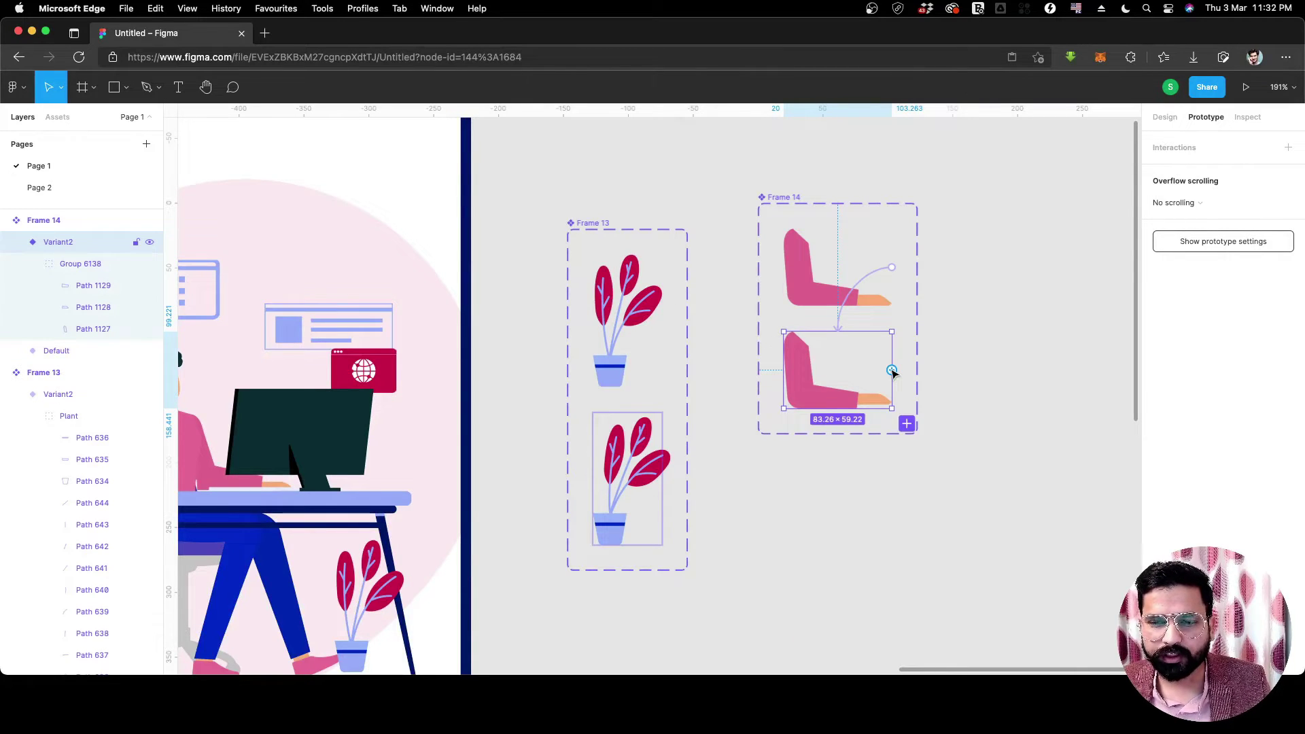
left_click_drag(865, 319, 862, 307)
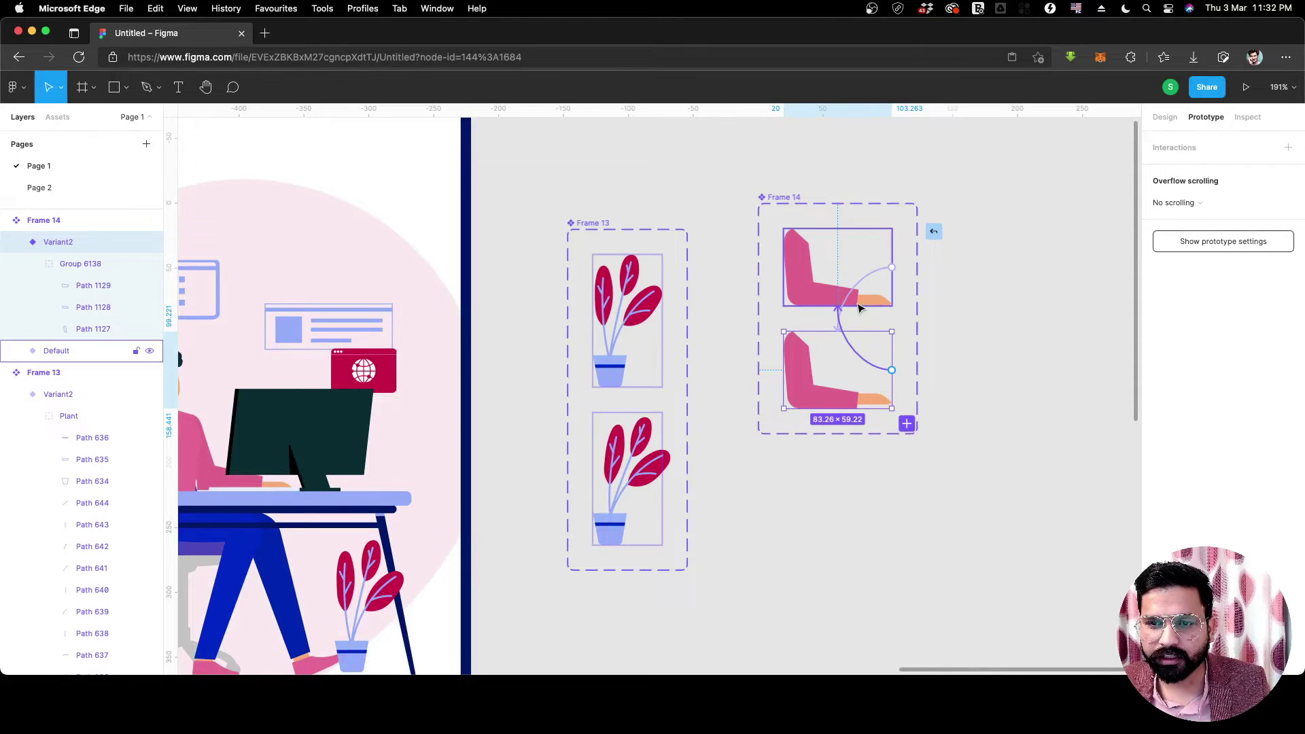
left_click(1039, 200)
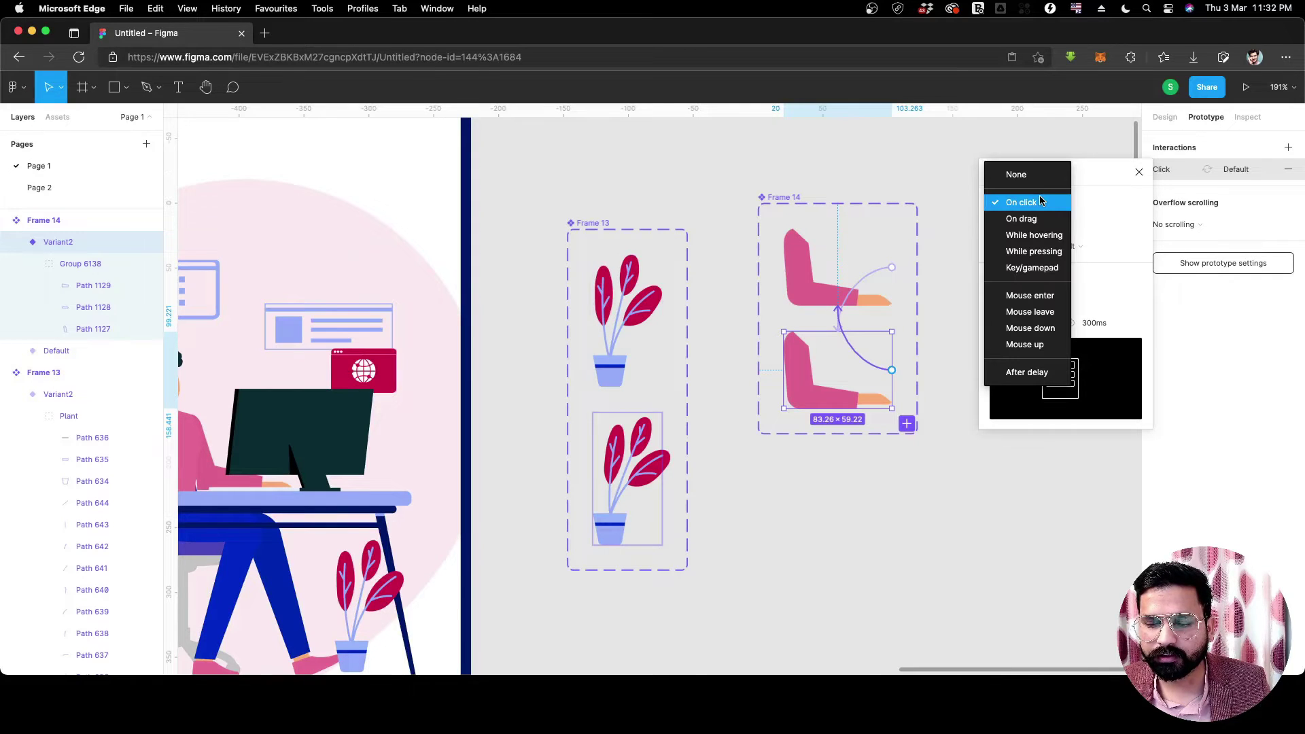
left_click(1027, 372)
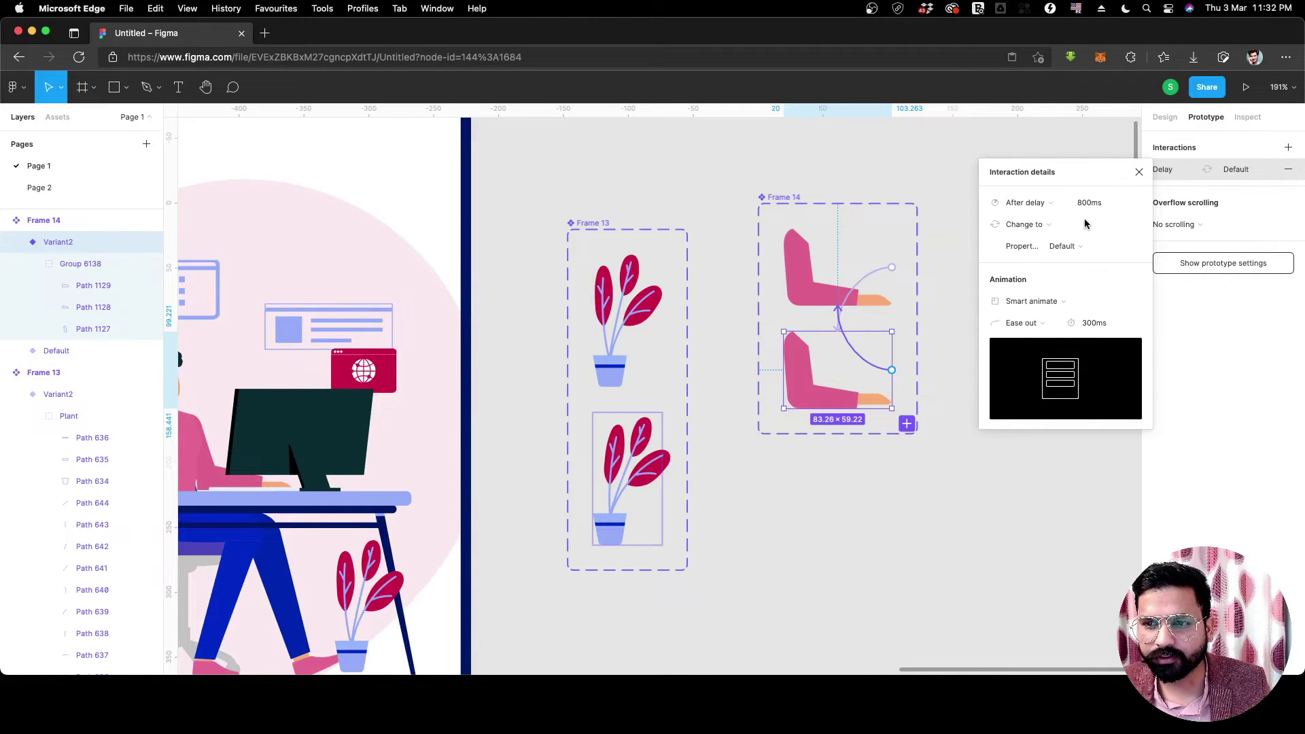
left_click(1092, 204)
key("Return")
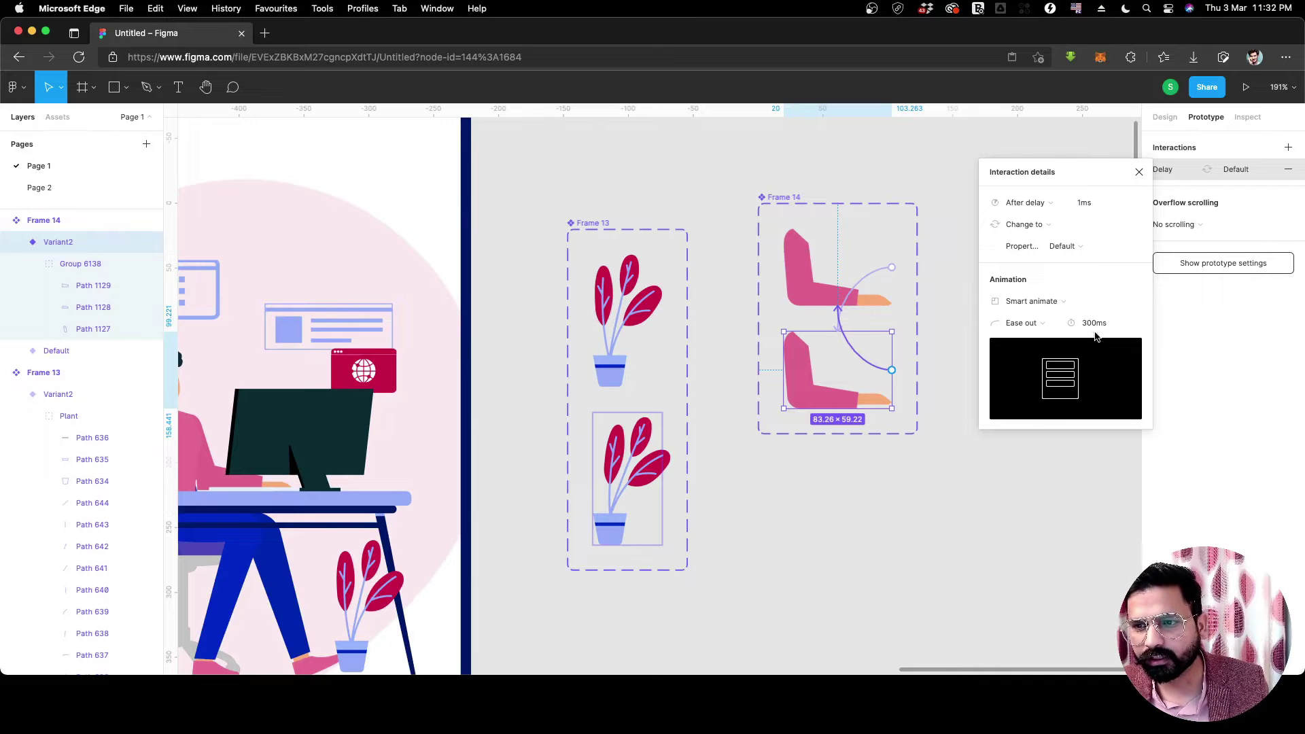
left_click(1008, 491)
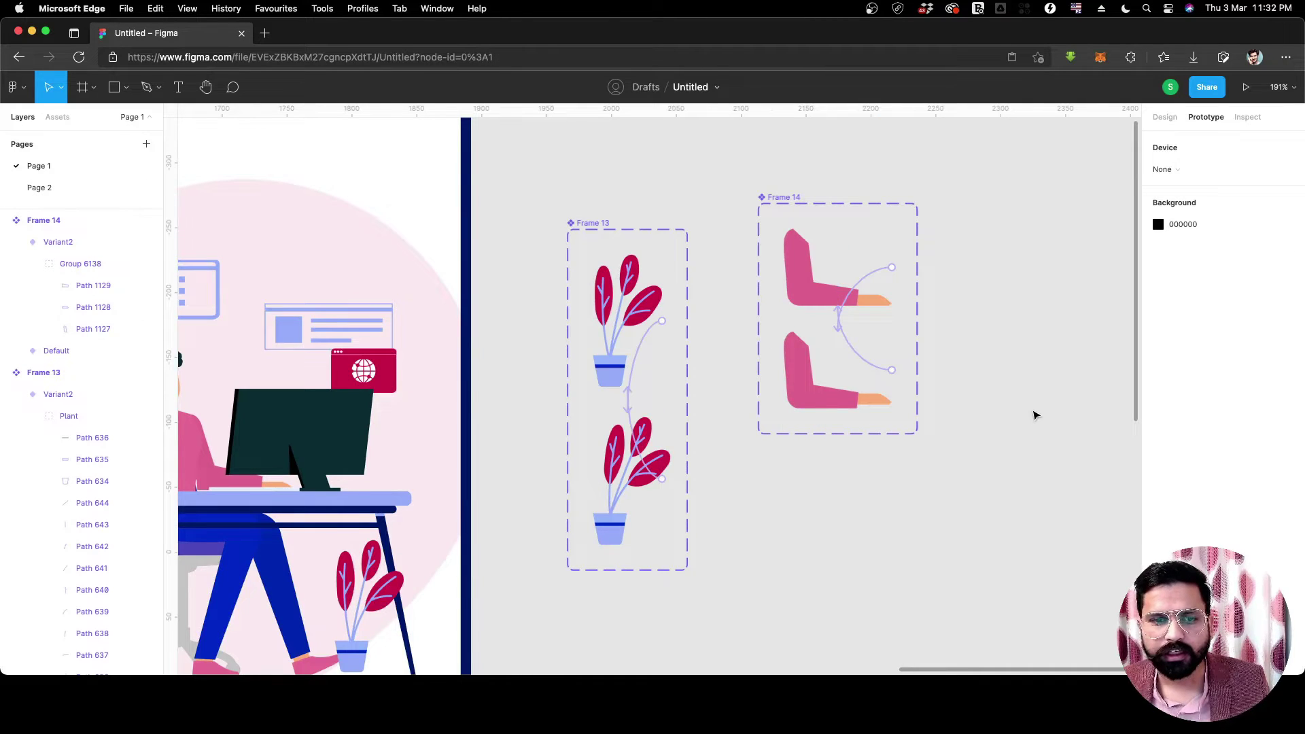
Place an instance of the pink arm component on the seated man and nudge it into line with his shoulder and the desk.
scroll(1034, 415, "down", 5)
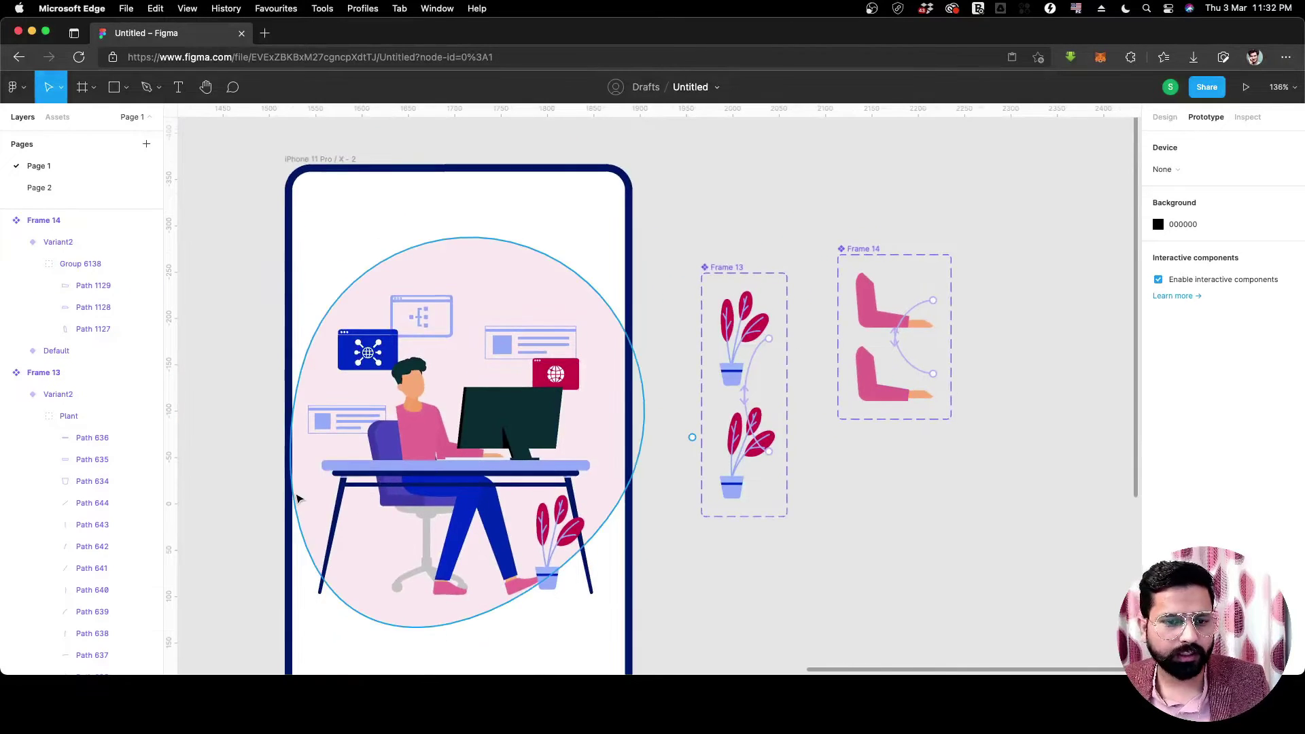
scroll(297, 499, "up", 5)
left_click(58, 119)
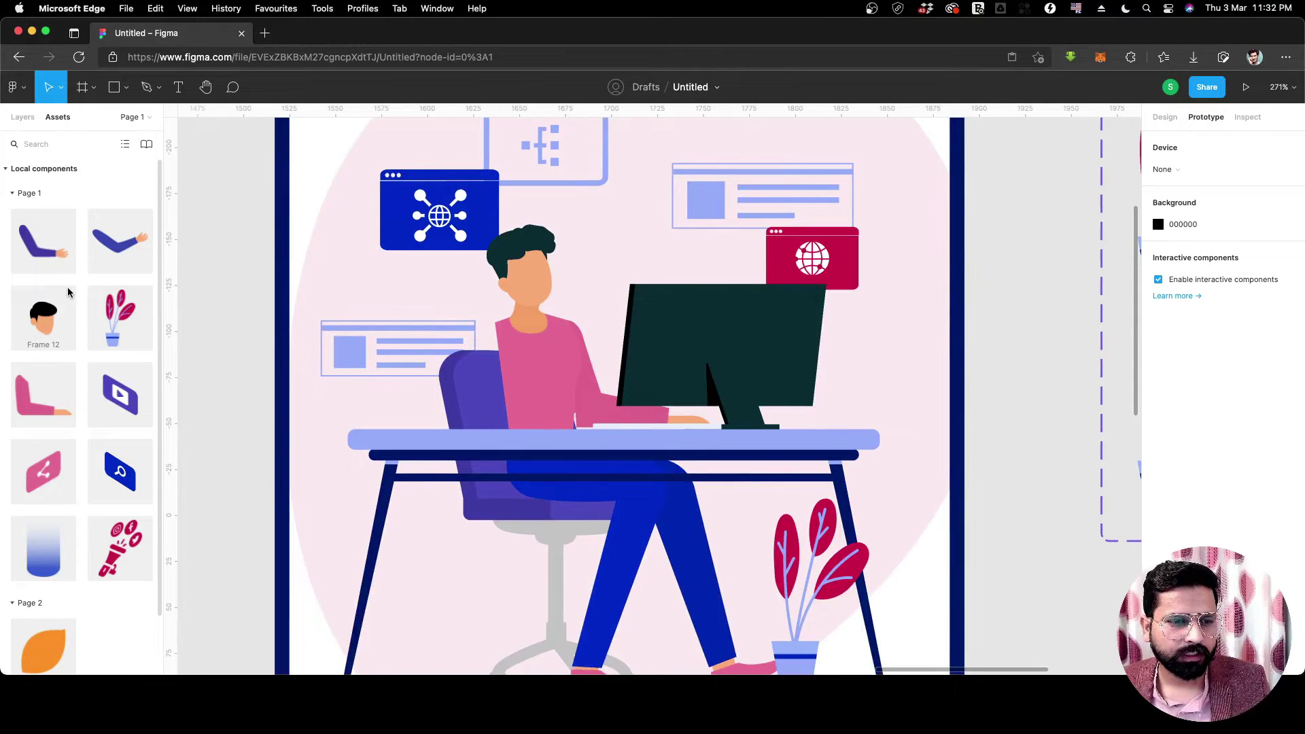
left_click_drag(37, 398, 478, 395)
left_click(515, 391)
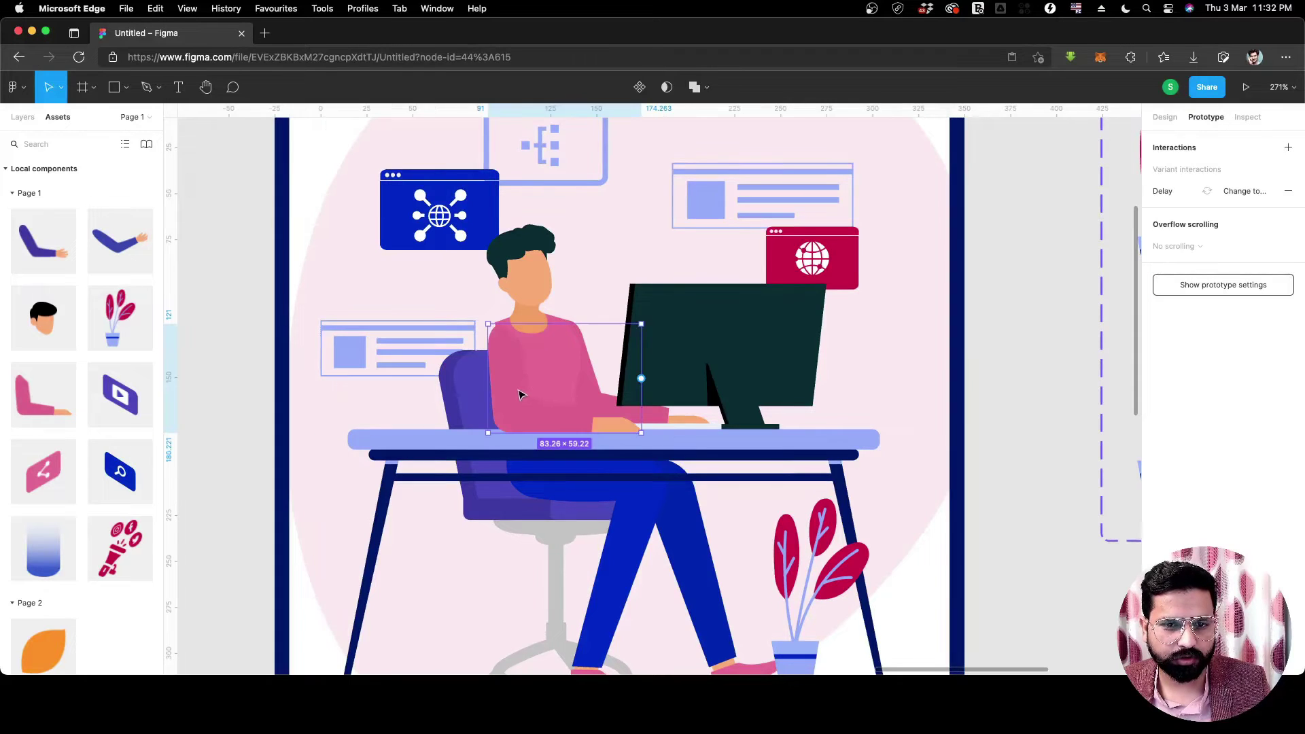
scroll(514, 391, "up", 5)
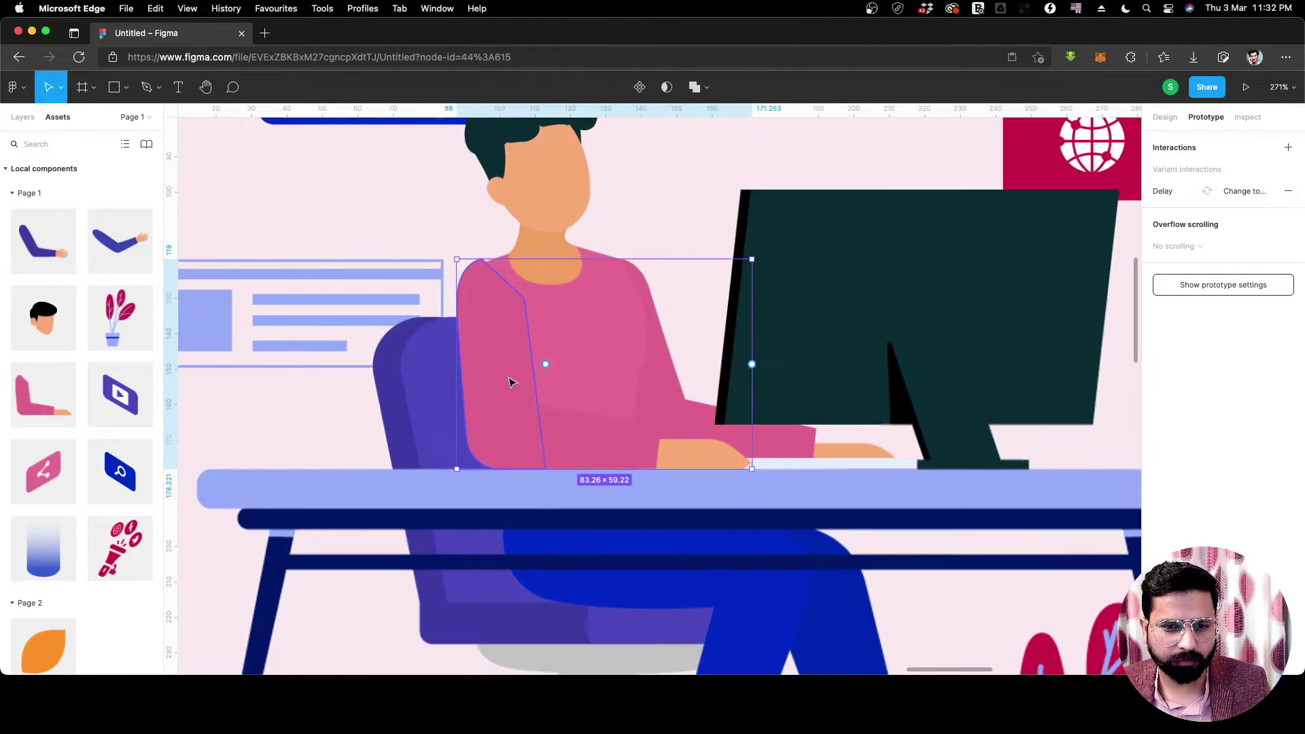
key("Down")
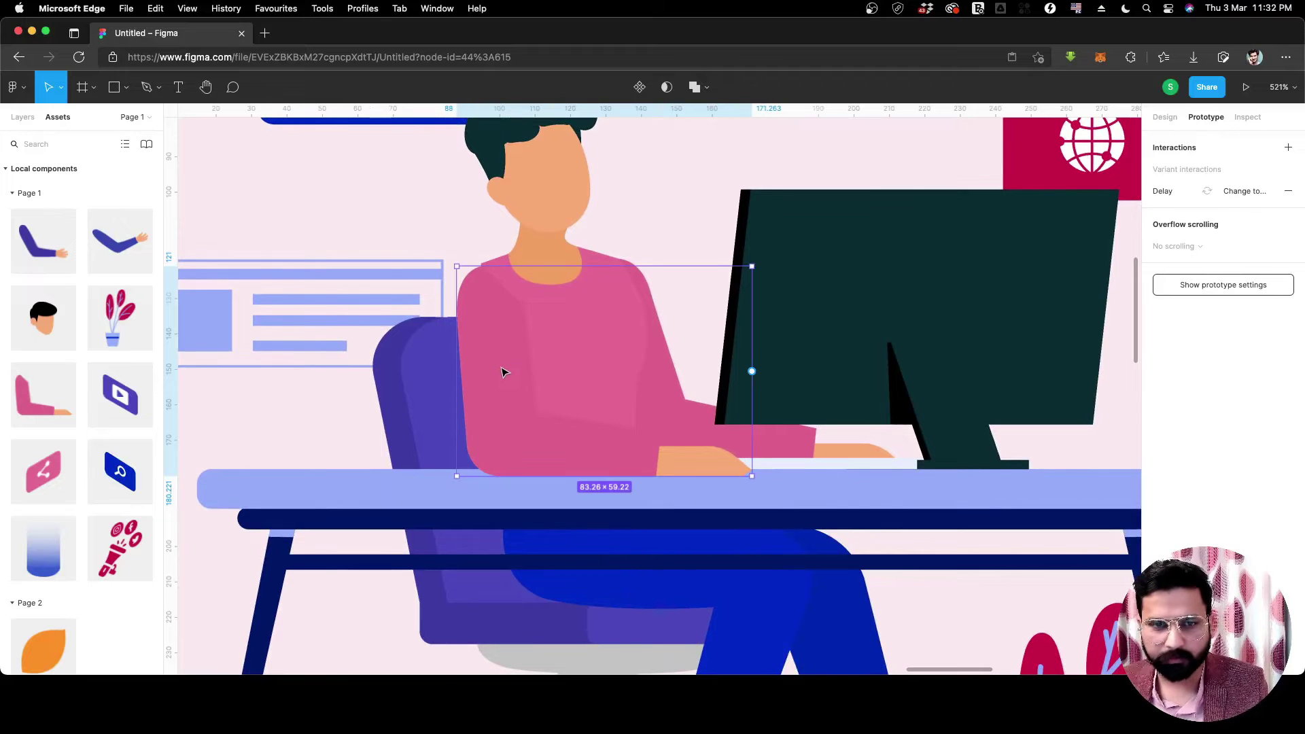
key("Up")
key("Right")
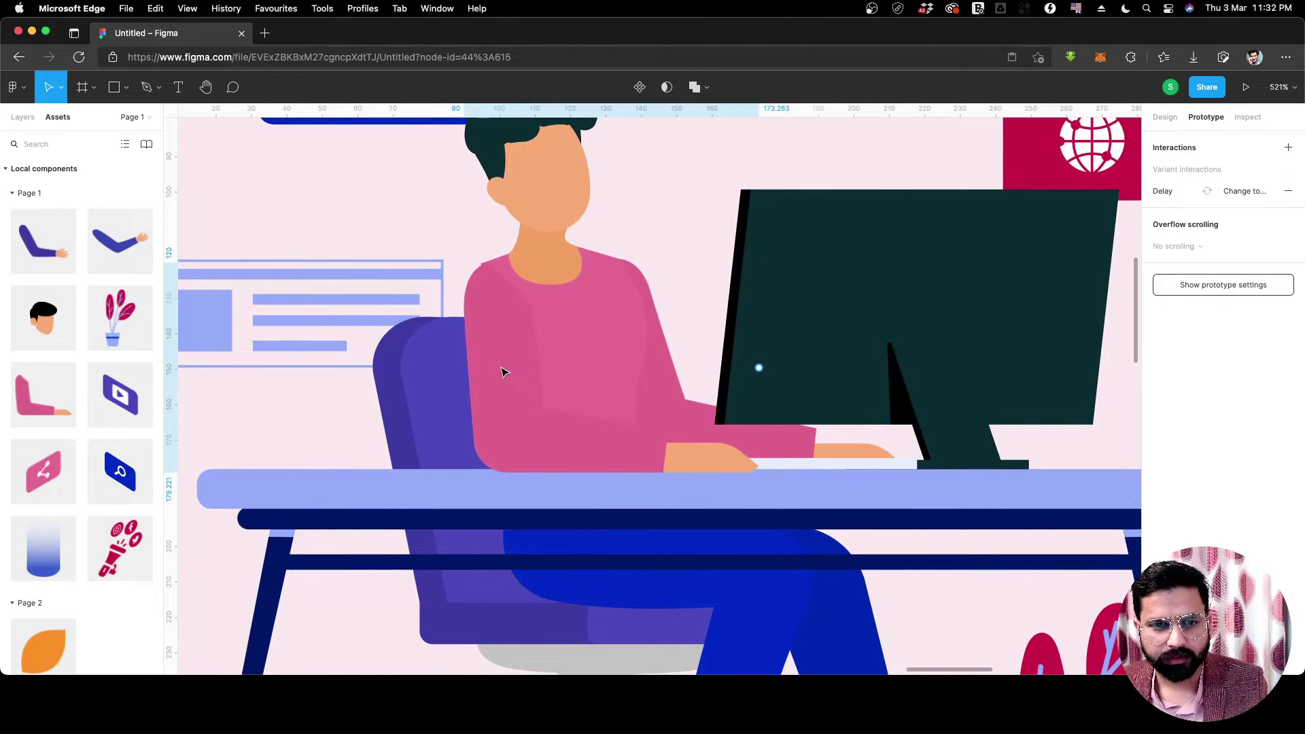
scroll(632, 421, "down", 5)
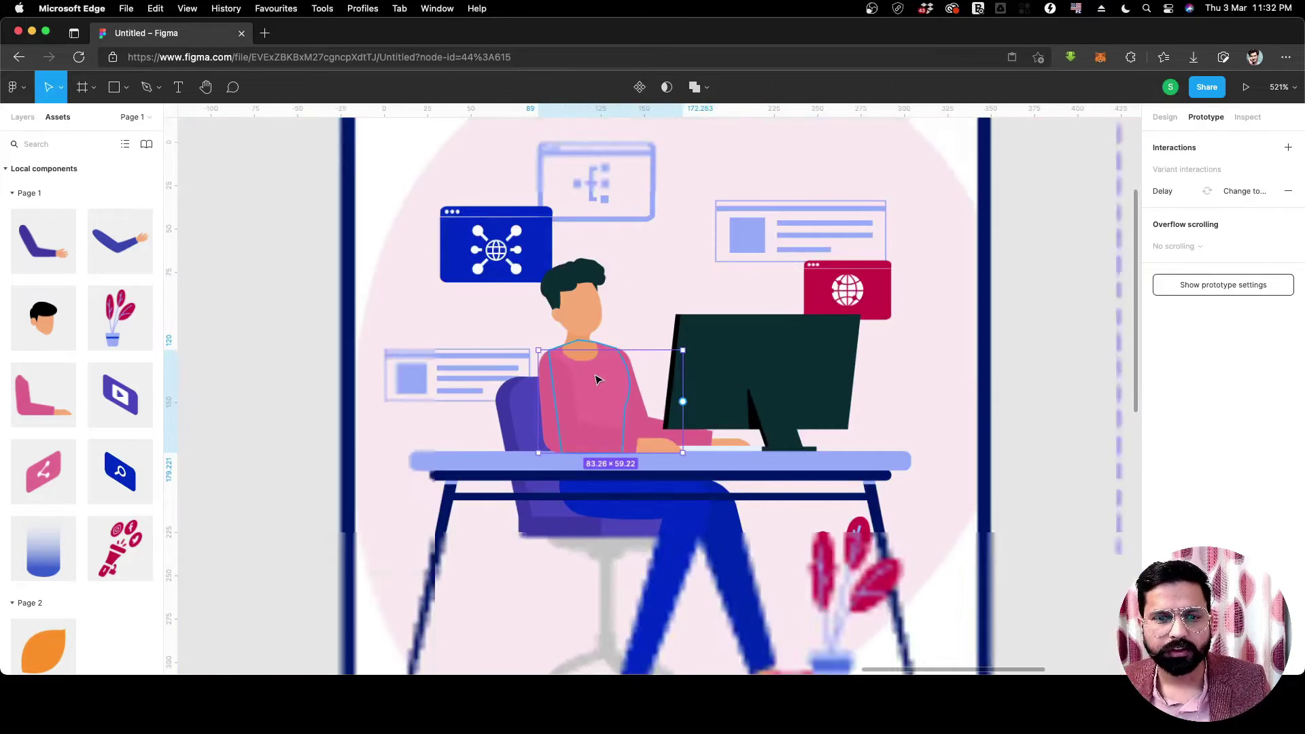
scroll(802, 416, "down", 8)
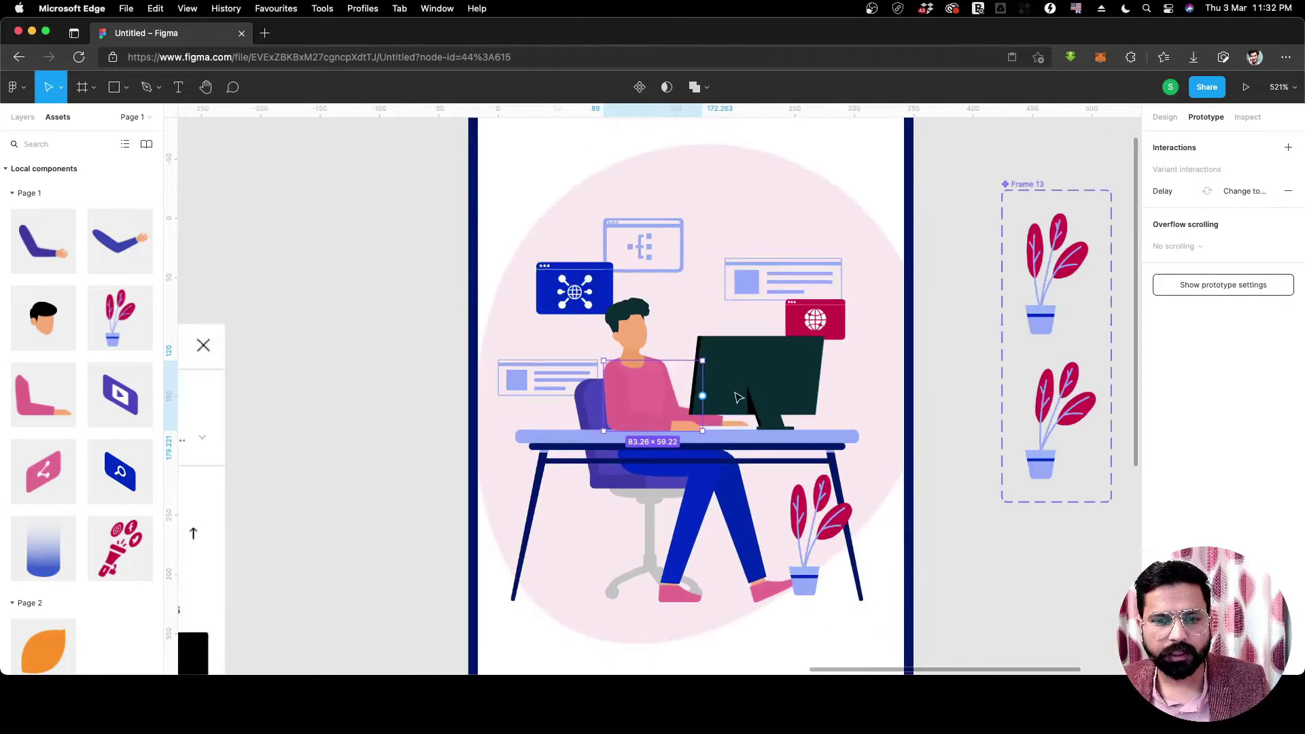
Group the seated man's rear forearm and hand and move the group onto the empty canvas below the plant component.
key("Escape")
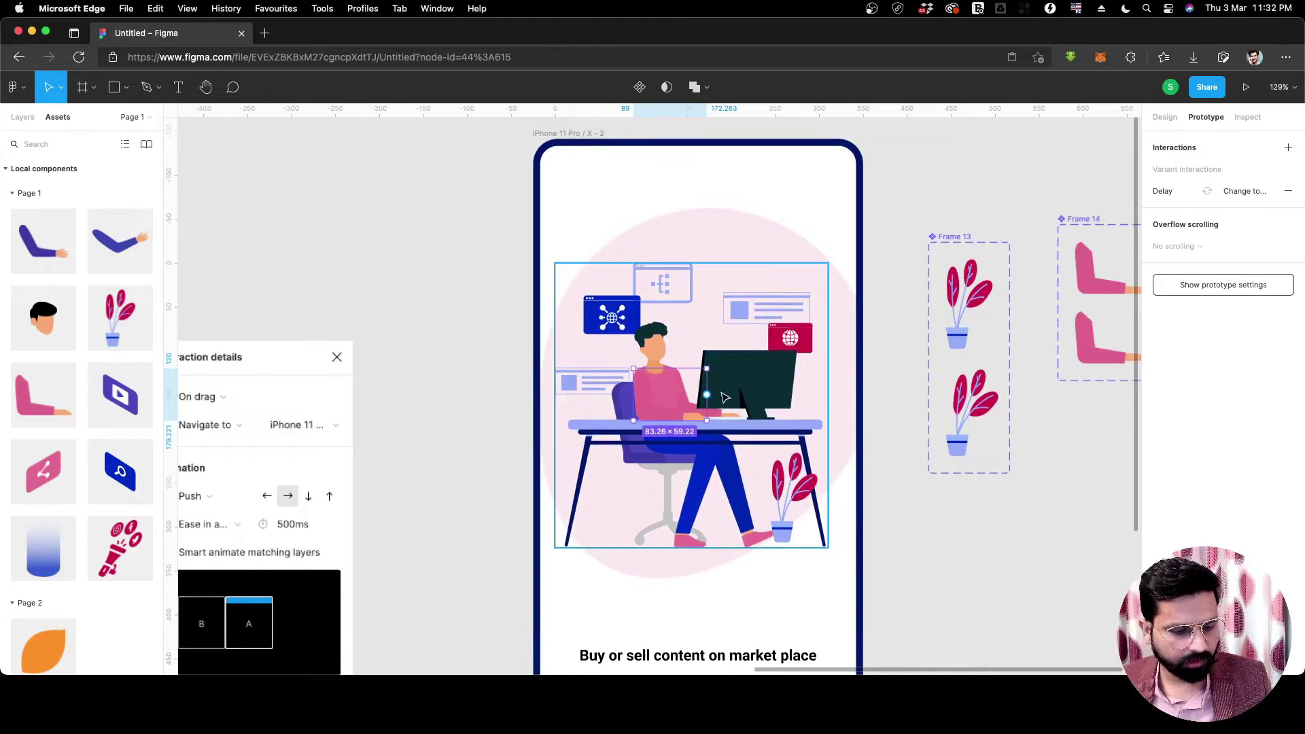
key("Escape")
key("shift+1")
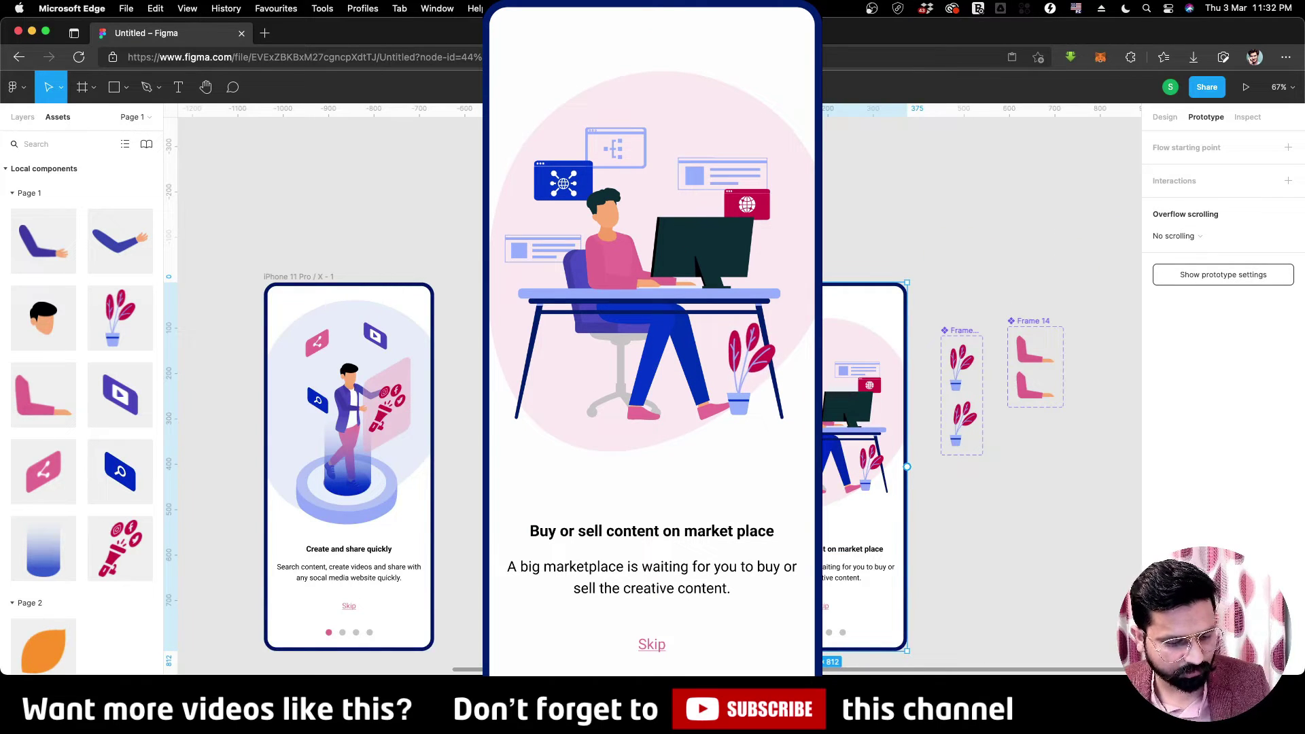
scroll(825, 440, "up", 5)
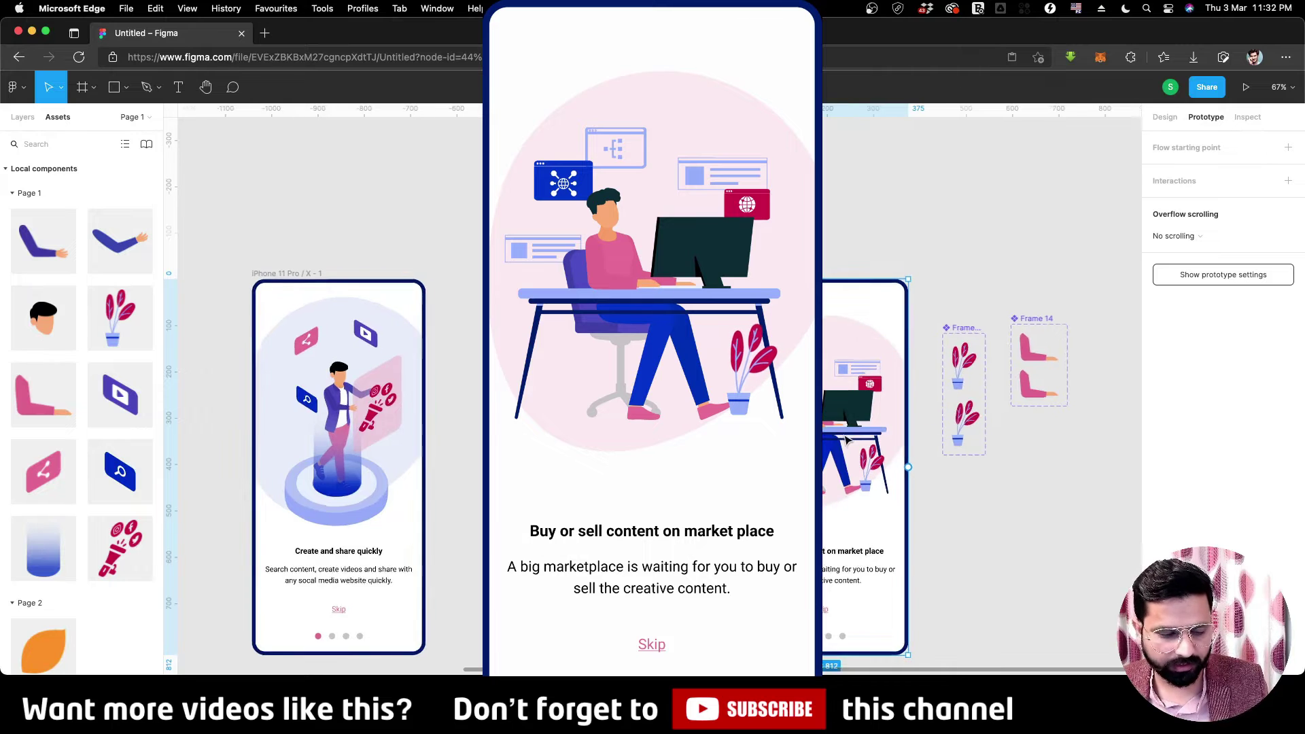
left_click(825, 440)
scroll(824, 441, "up", 10)
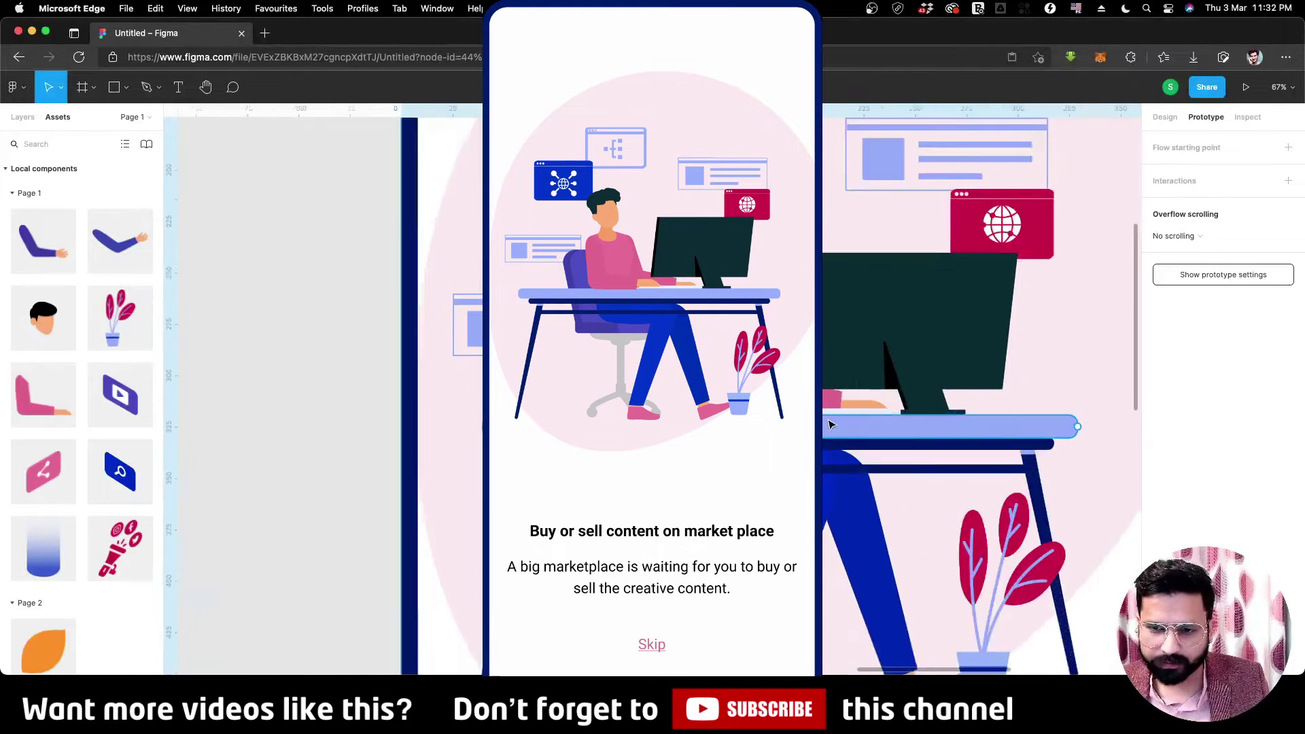
left_click(867, 406)
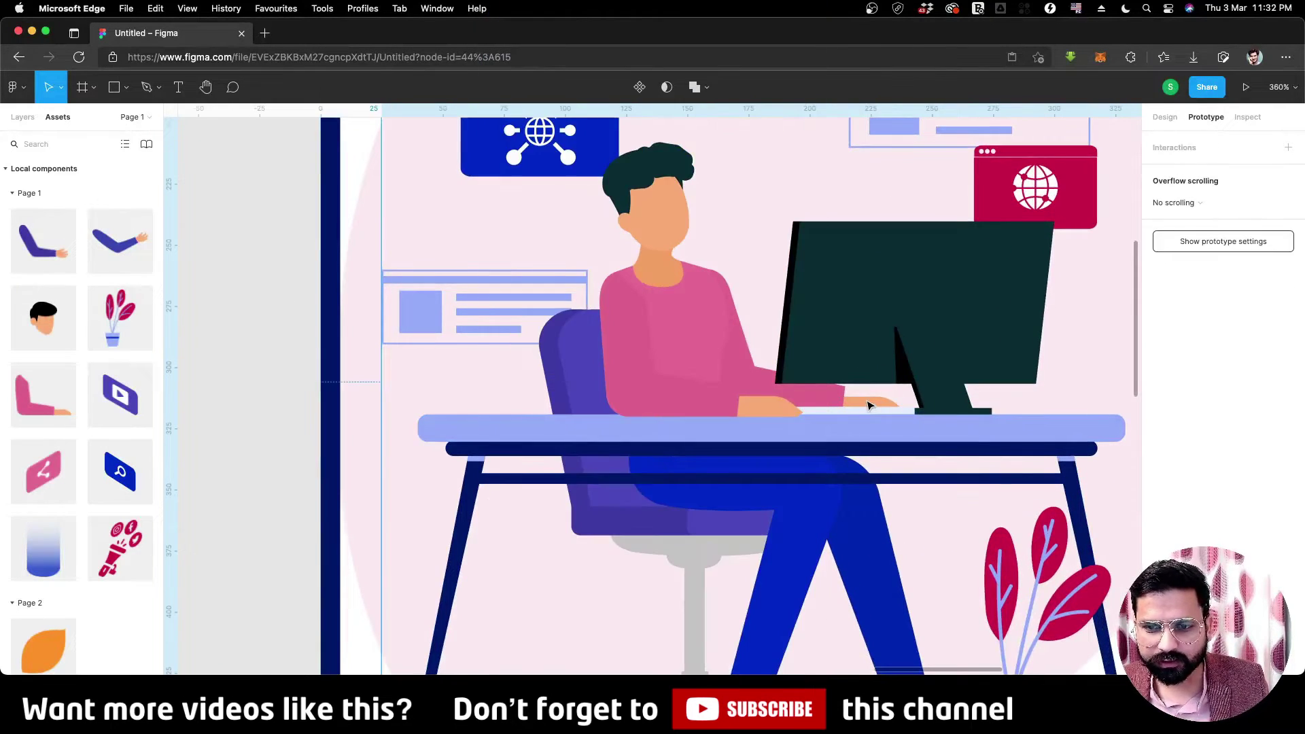
left_click(867, 406)
left_click(824, 402, "shift")
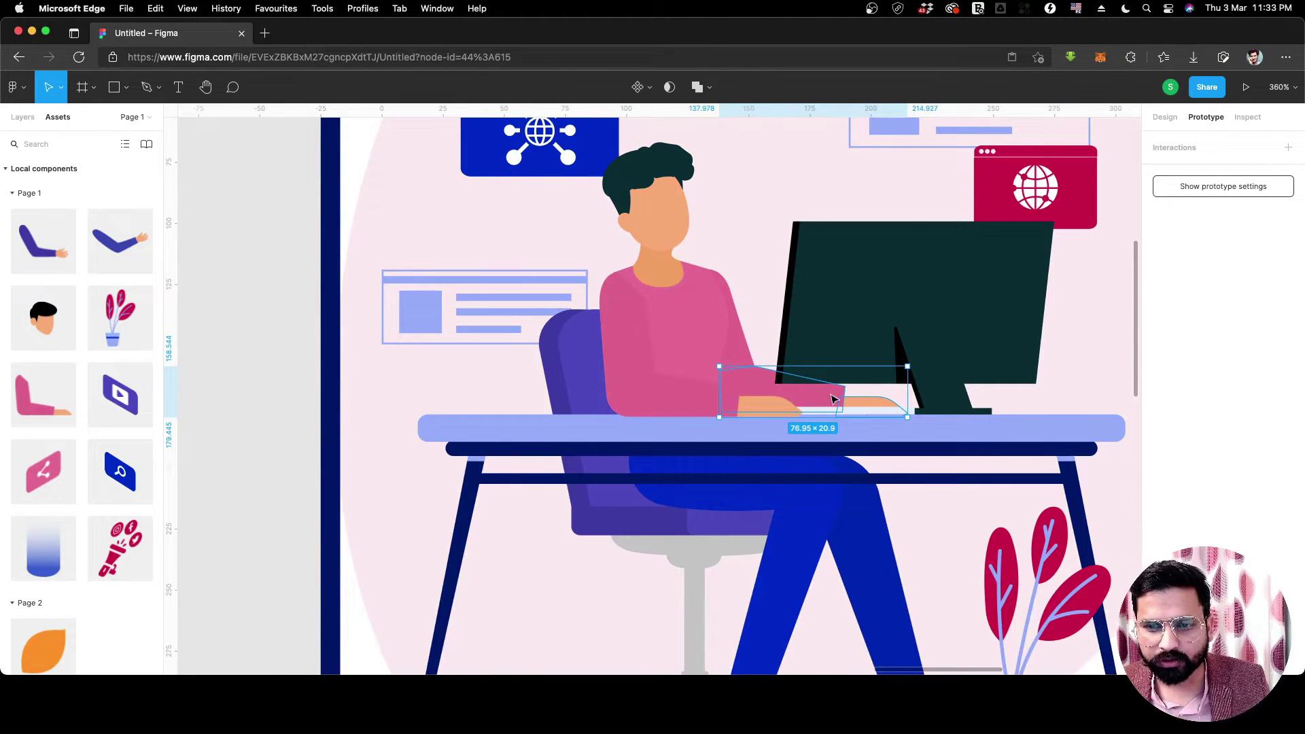
left_click_drag(816, 399, 821, 400)
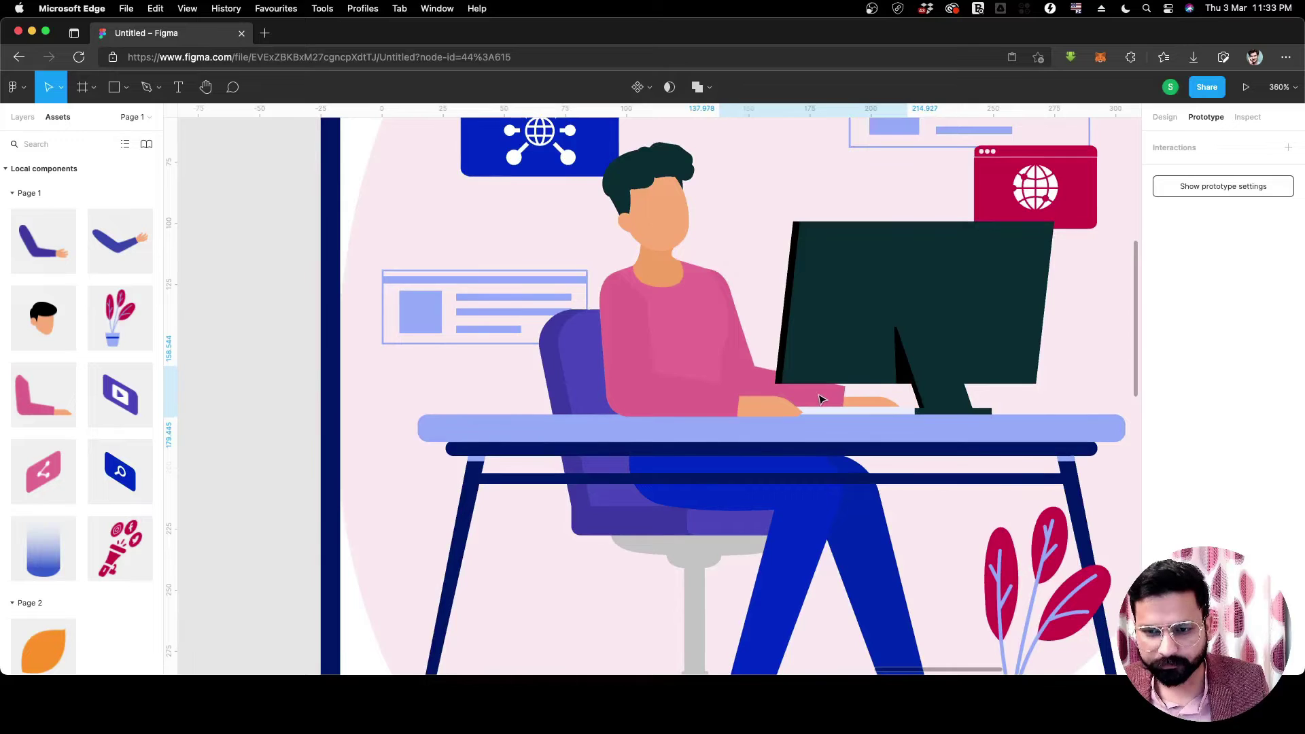
scroll(821, 399, "down", 5)
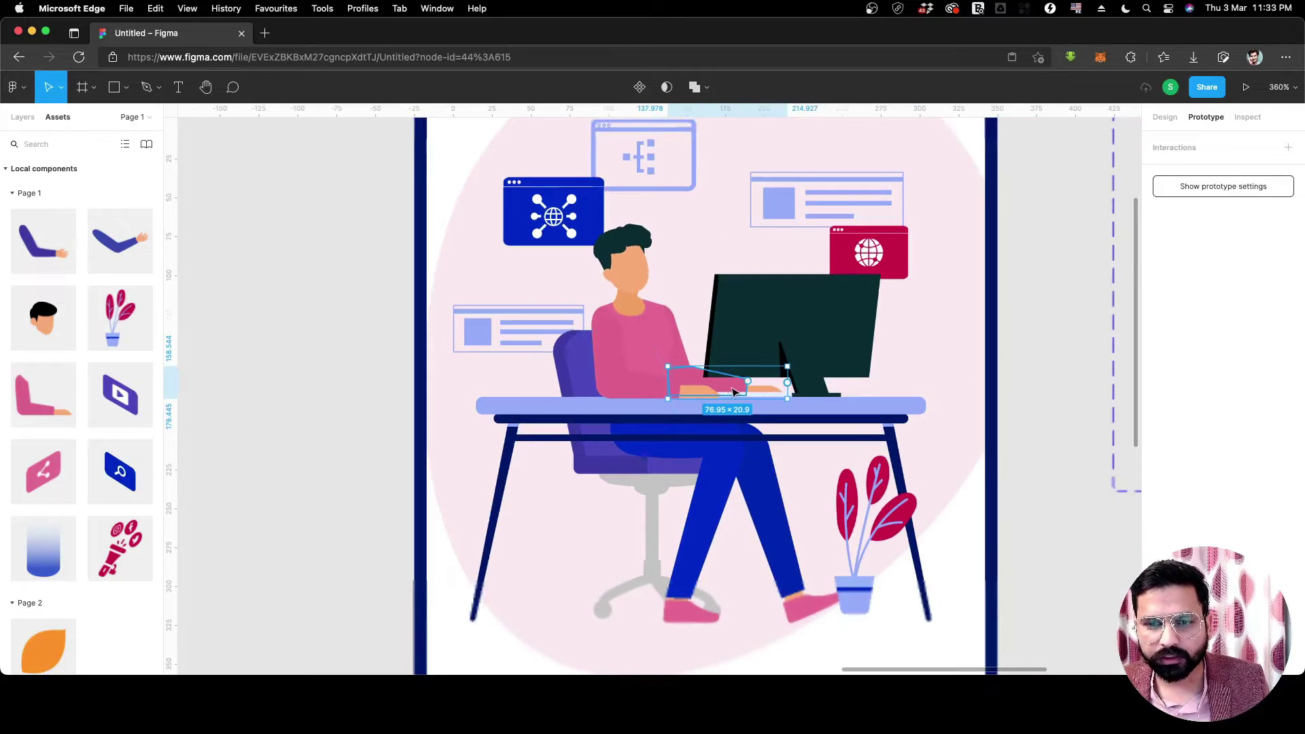
left_click_drag(729, 398, 1096, 562)
left_click_drag(1063, 437, 731, 319)
left_click_drag(750, 392, 789, 405)
Nudge the hand in the moved forearm group up 2 px so it lines up with the sleeve's lower edge.
double_click(849, 410)
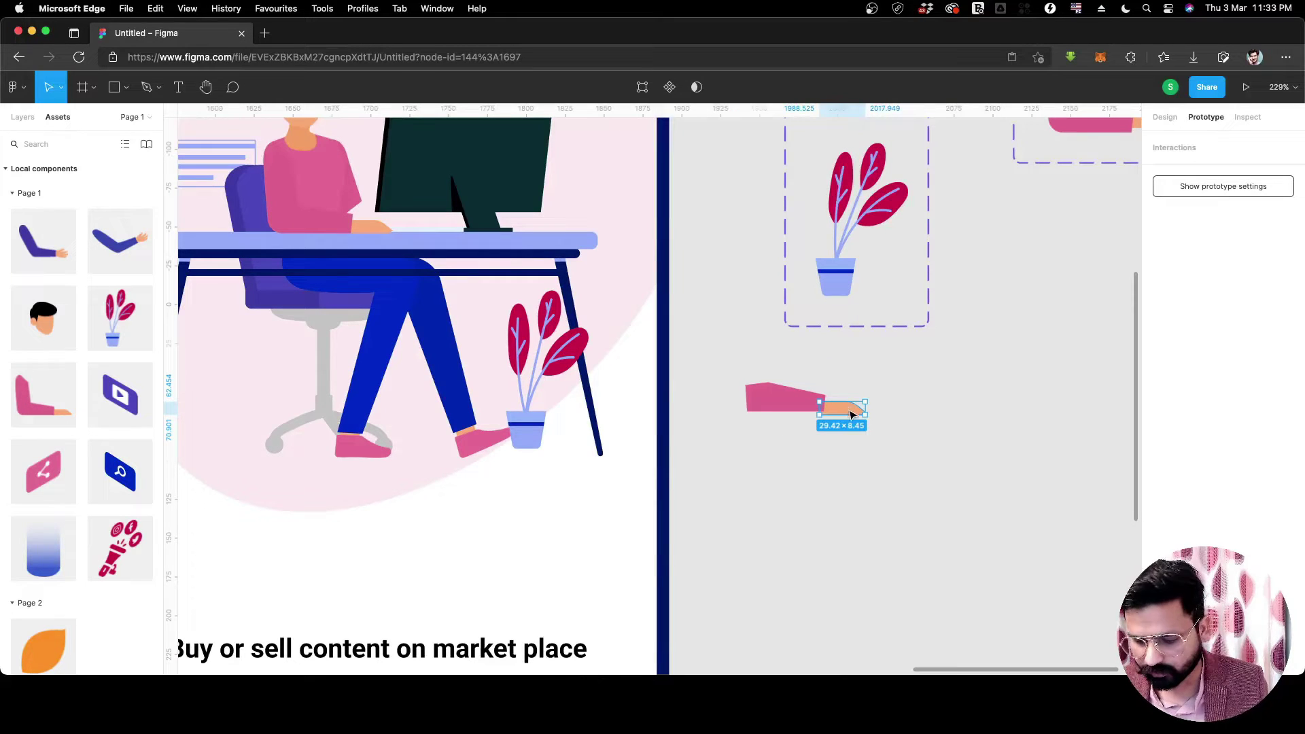
key("Up")
key("Up")
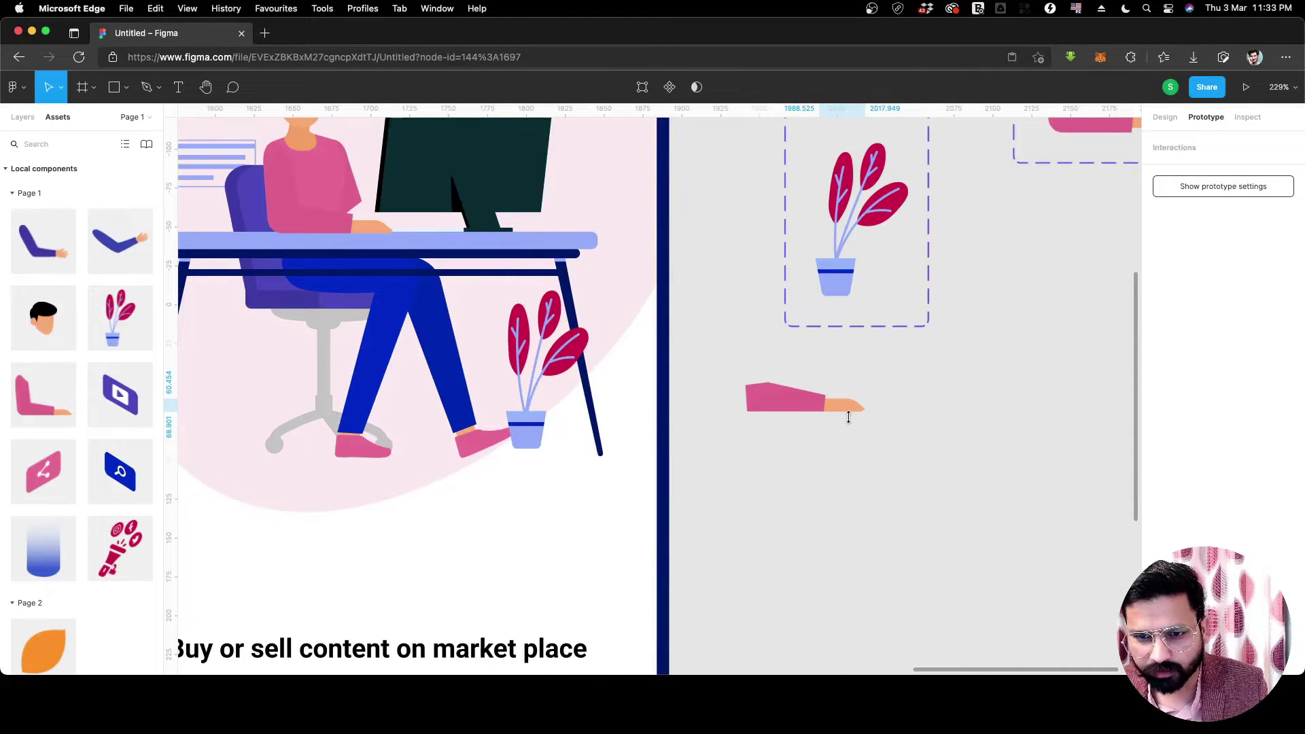
left_click(845, 431)
scroll(840, 430, "up", 3)
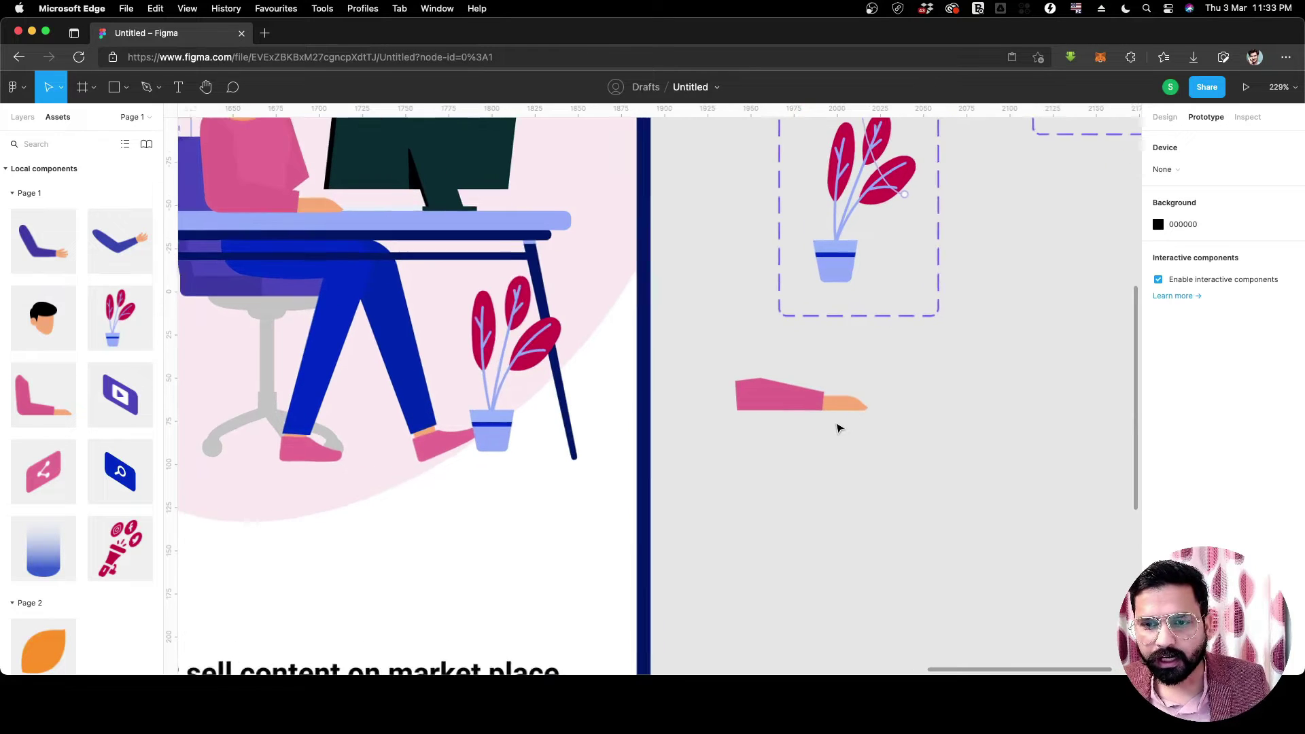
Wrap the rear forearm group in its own frame.
left_click(828, 401)
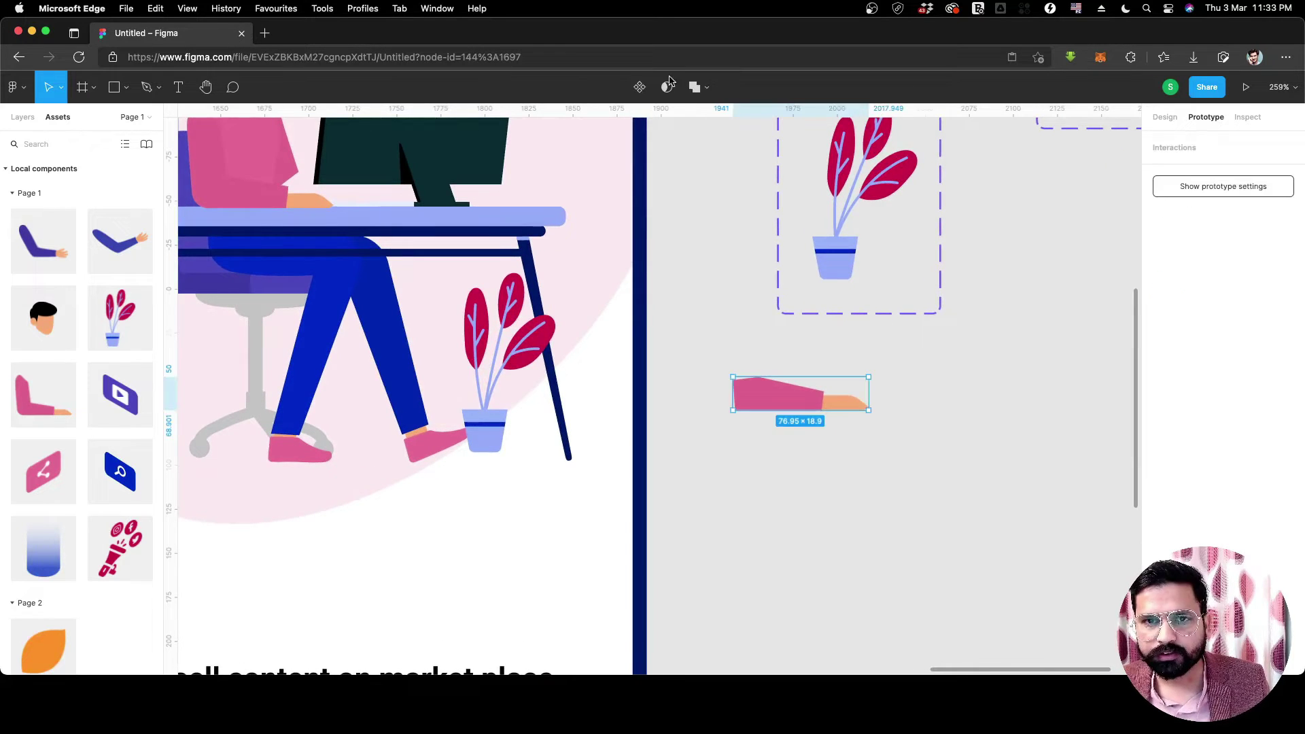
right_click(781, 393)
left_click(813, 442)
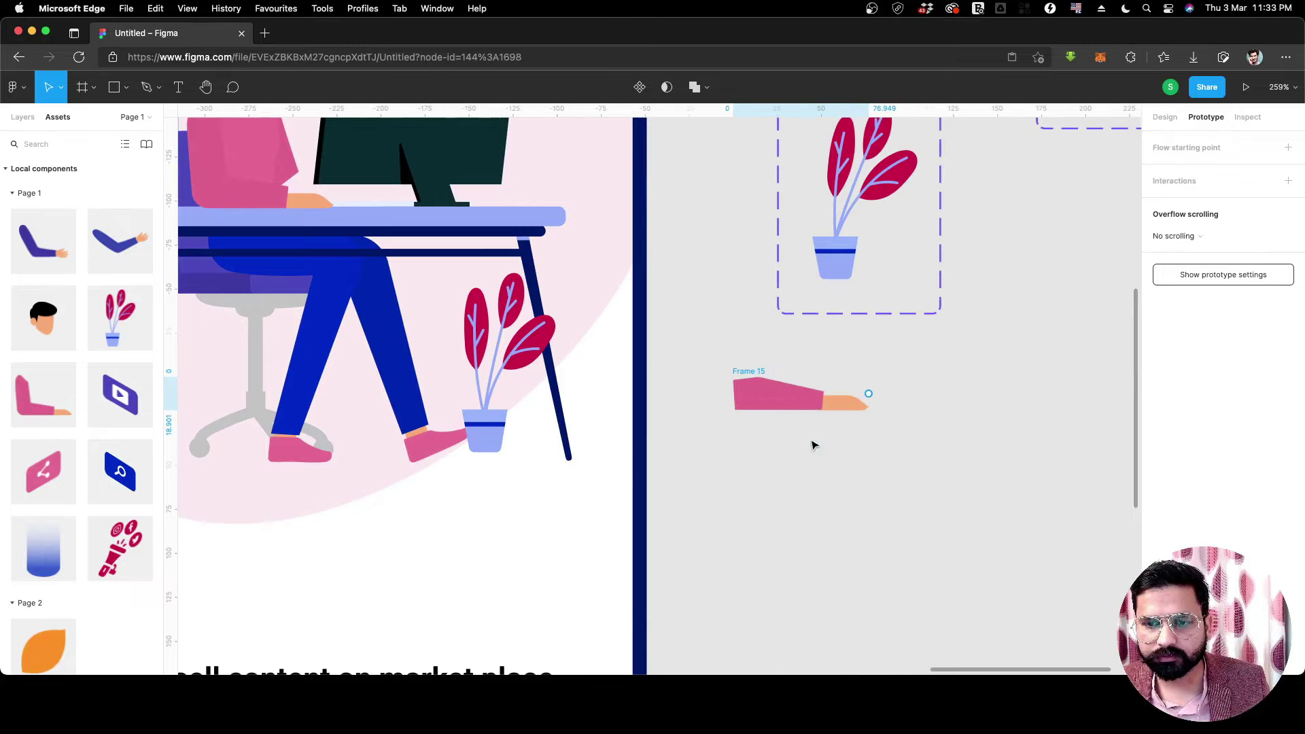
Turn the framed rear forearm into a component and add a second variant to it.
left_click(640, 87)
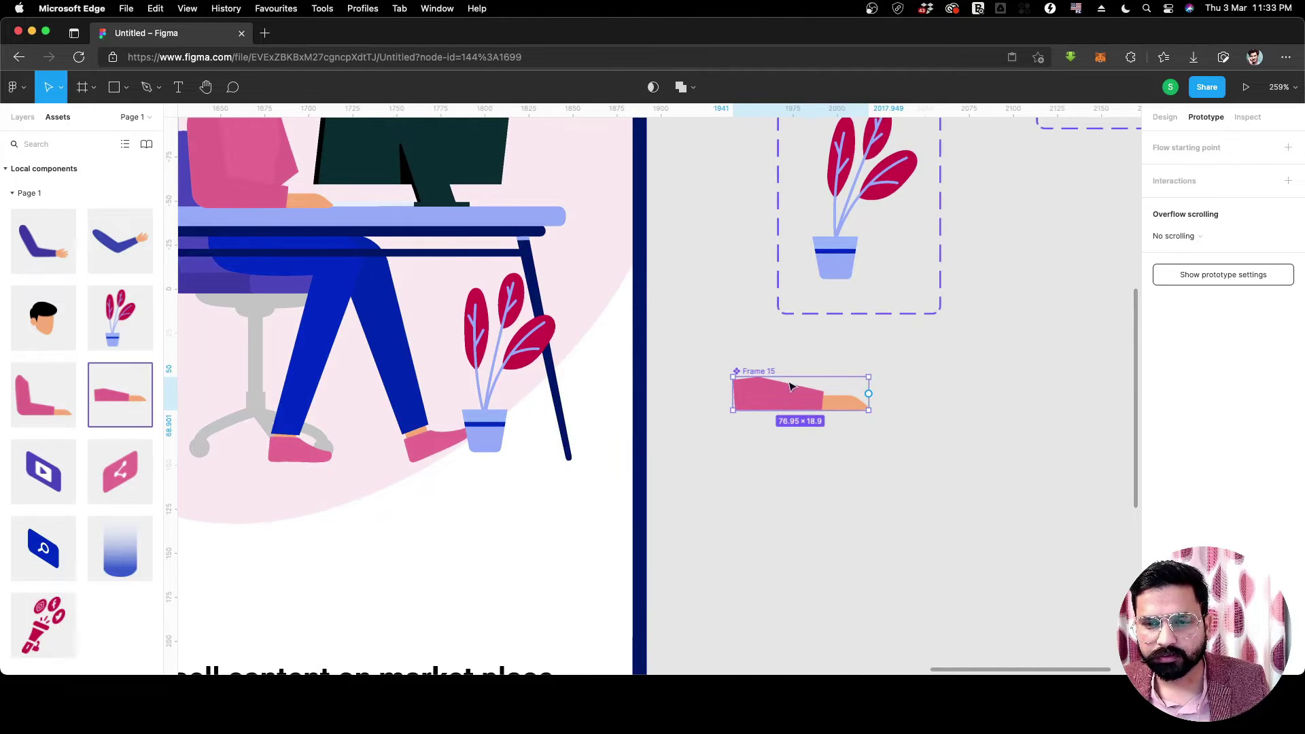
scroll(884, 388, "down", 5)
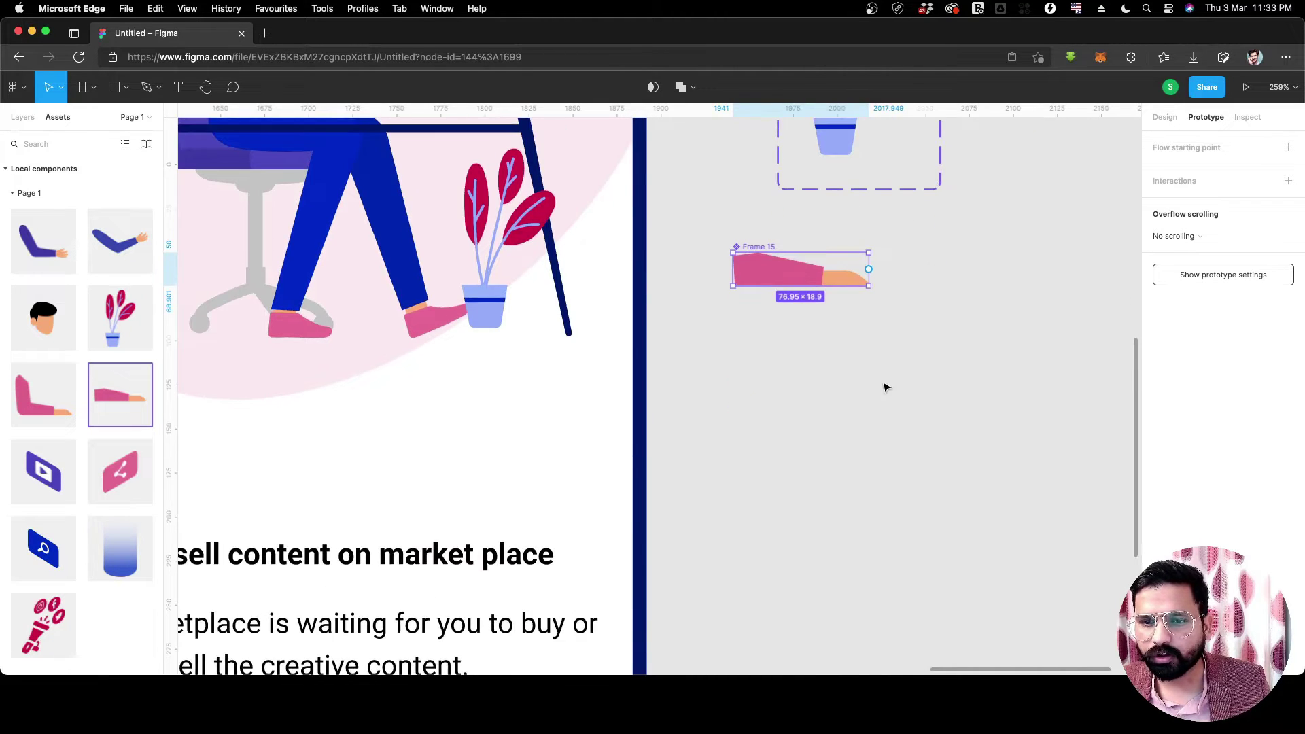
left_click(1166, 119)
left_click(1178, 411)
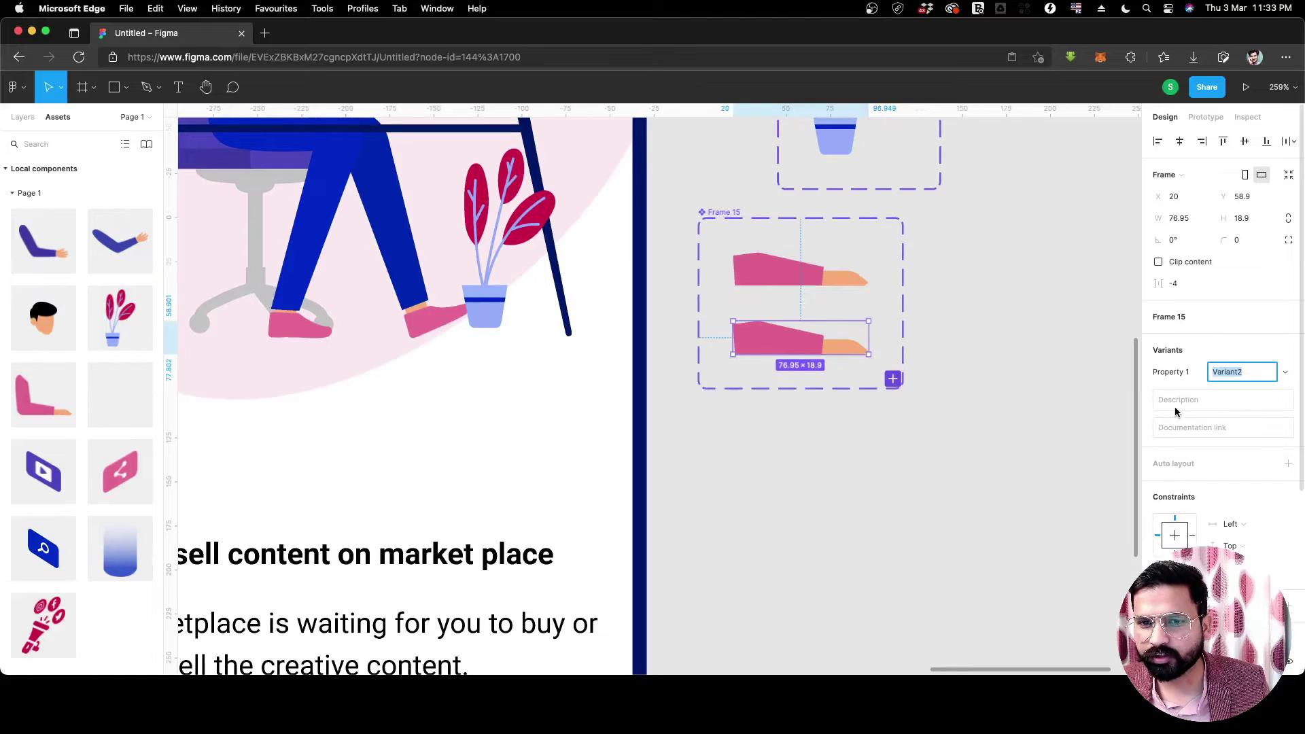
Move the hand in the forearm component's second variant up 2 px.
scroll(844, 355, "up", 3)
double_click(845, 354)
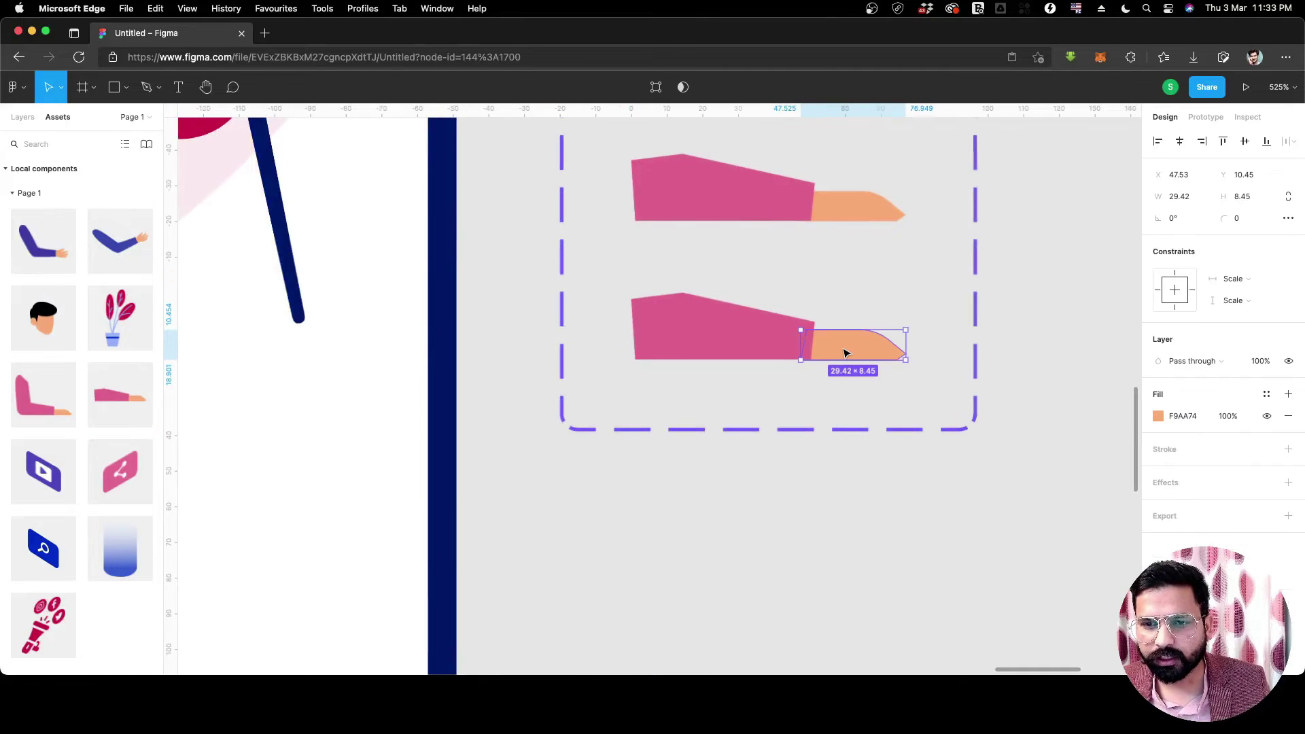
key("Up")
key("Up")
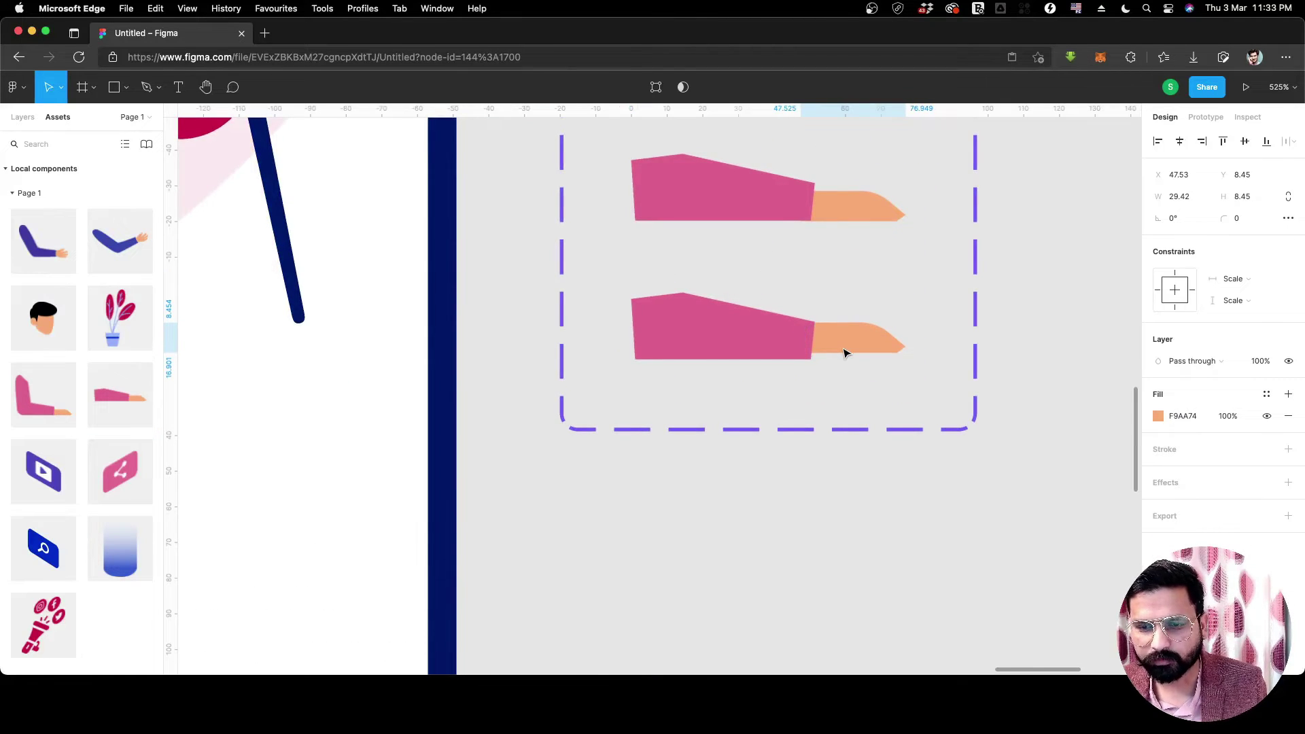
scroll(873, 437, "down", 3)
key("Escape")
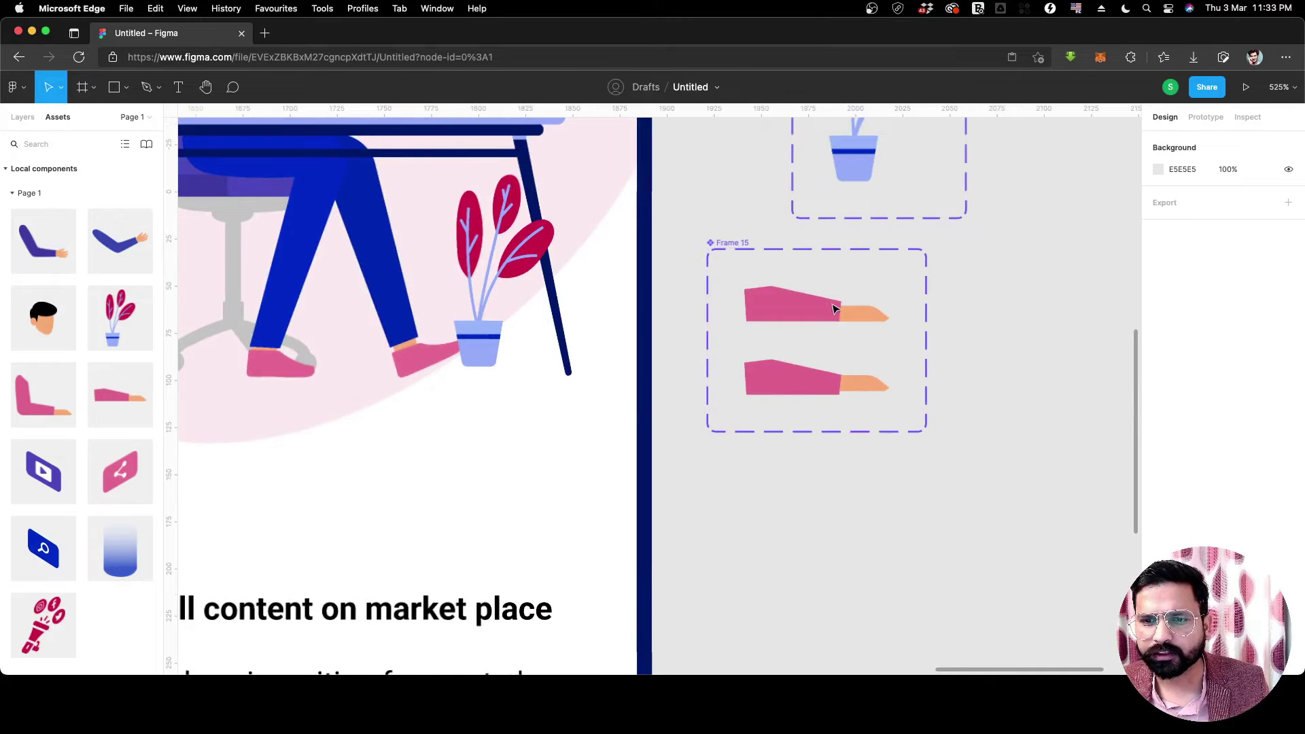
Link the two forearm variants to each other with 800 ms After delay interactions that change to the other variant using Smart animate.
left_click(806, 320)
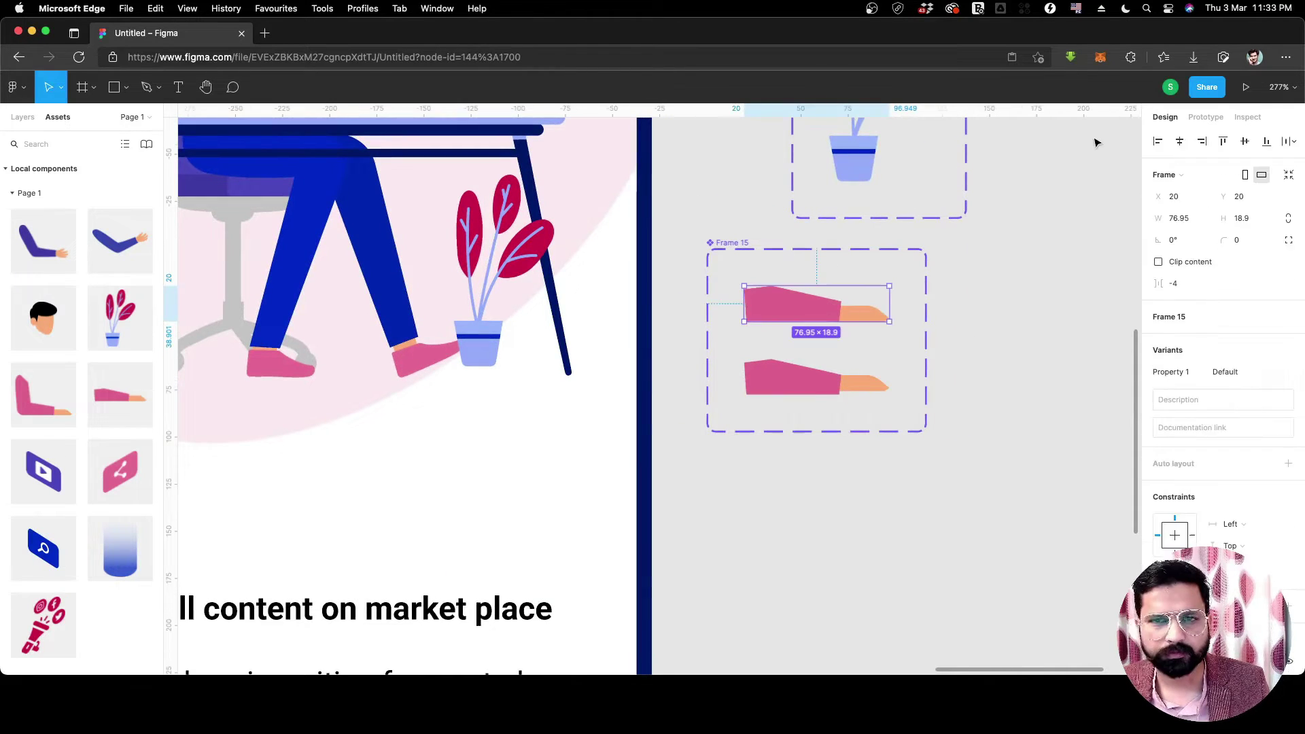
left_click(1205, 117)
left_click(1096, 201)
type("800")
left_click_drag(860, 351, 830, 312)
key("Return")
left_click(842, 382)
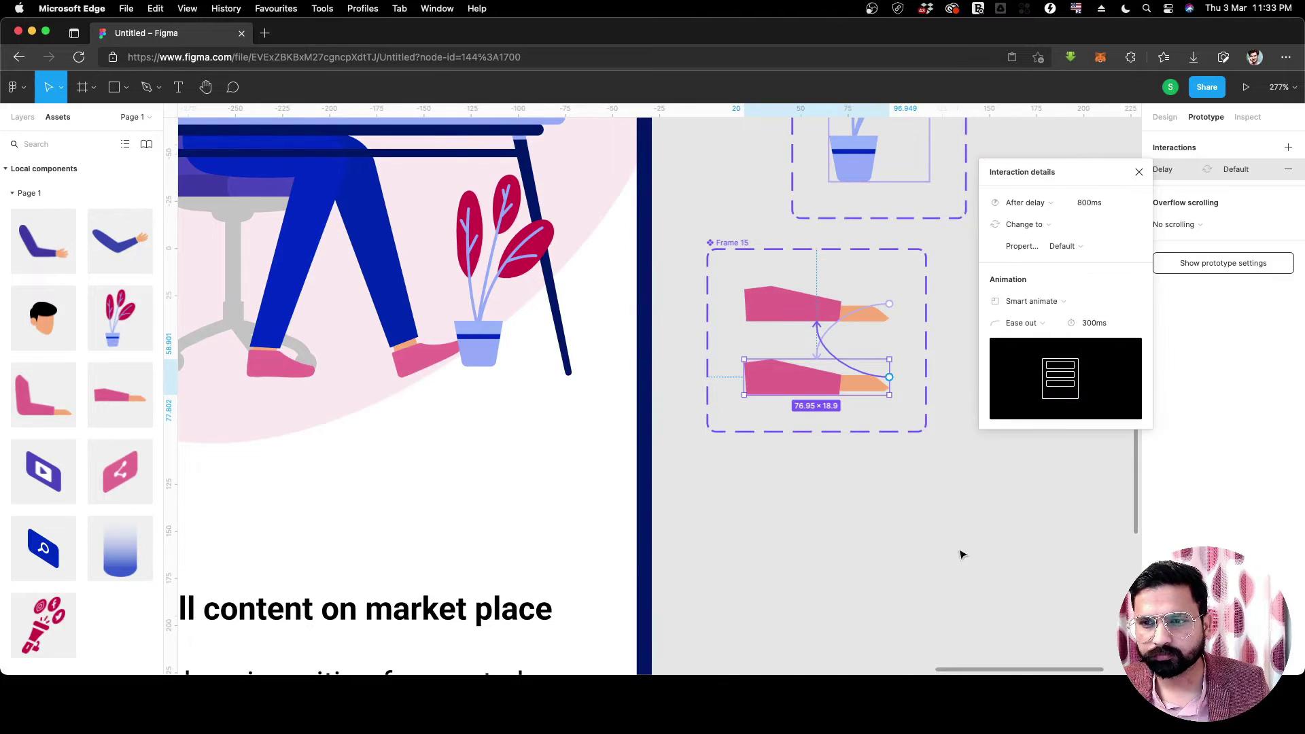
left_click(962, 554)
Place an instance of the forearm component at the seated man's rear sleeve, resting just above the desk.
scroll(962, 553, "down", 5)
scroll(353, 282, "up", 5)
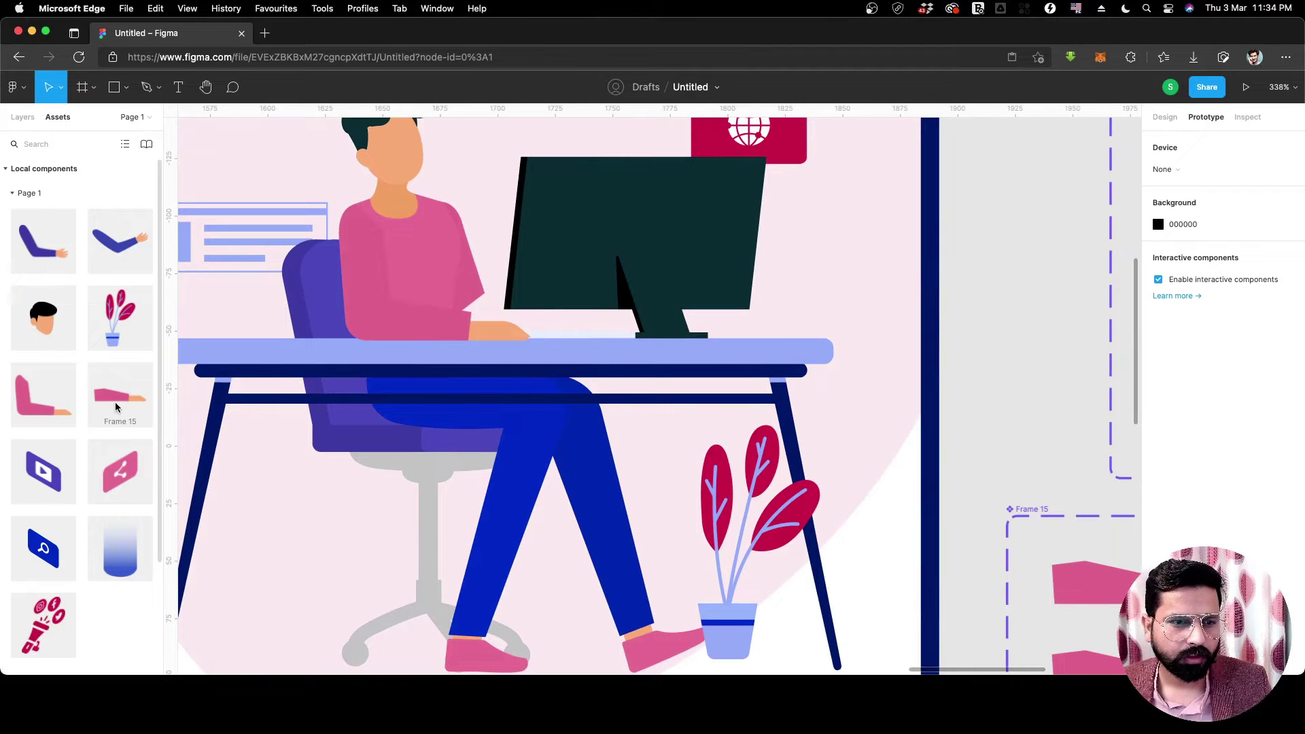
left_click(491, 299)
left_click_drag(491, 314, 478, 321)
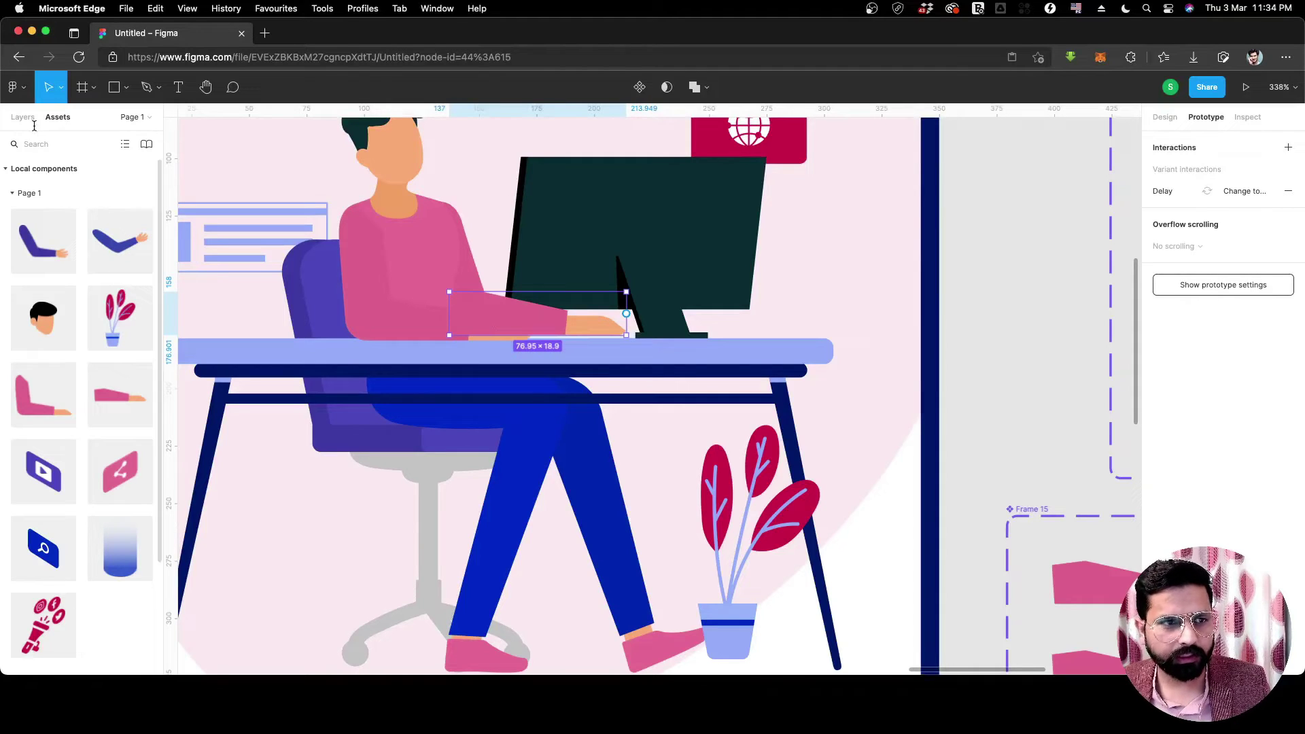
Cut the forearm instance and paste it into the Man group directly above the rear upper sleeve shape, Path 1123.
key("alt+1")
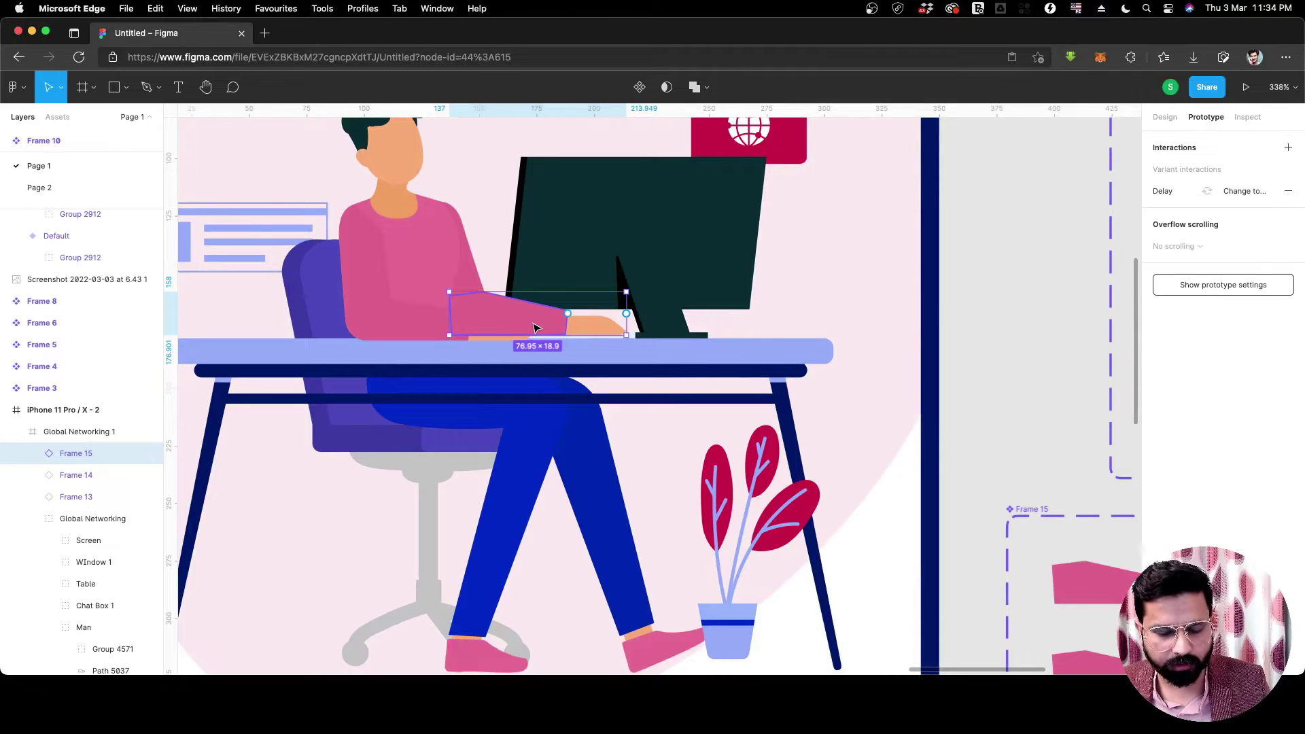
key("Delete")
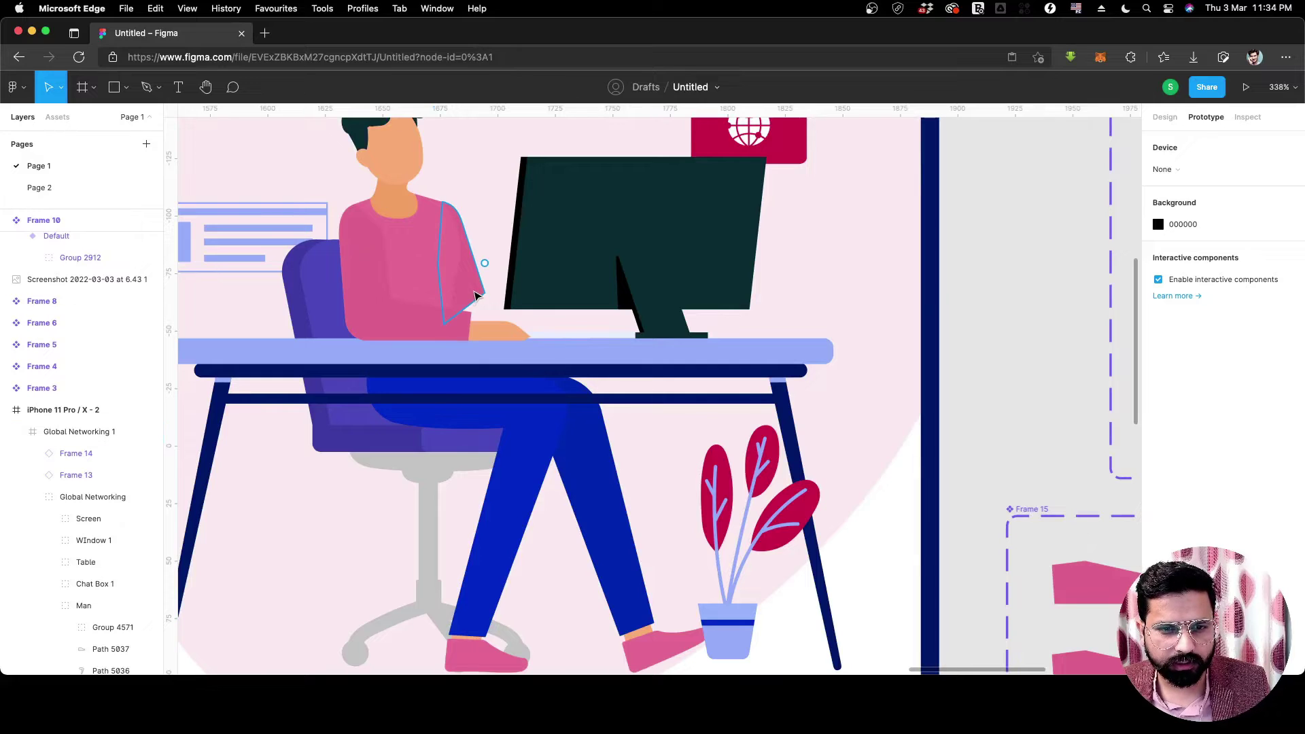
left_click(476, 295)
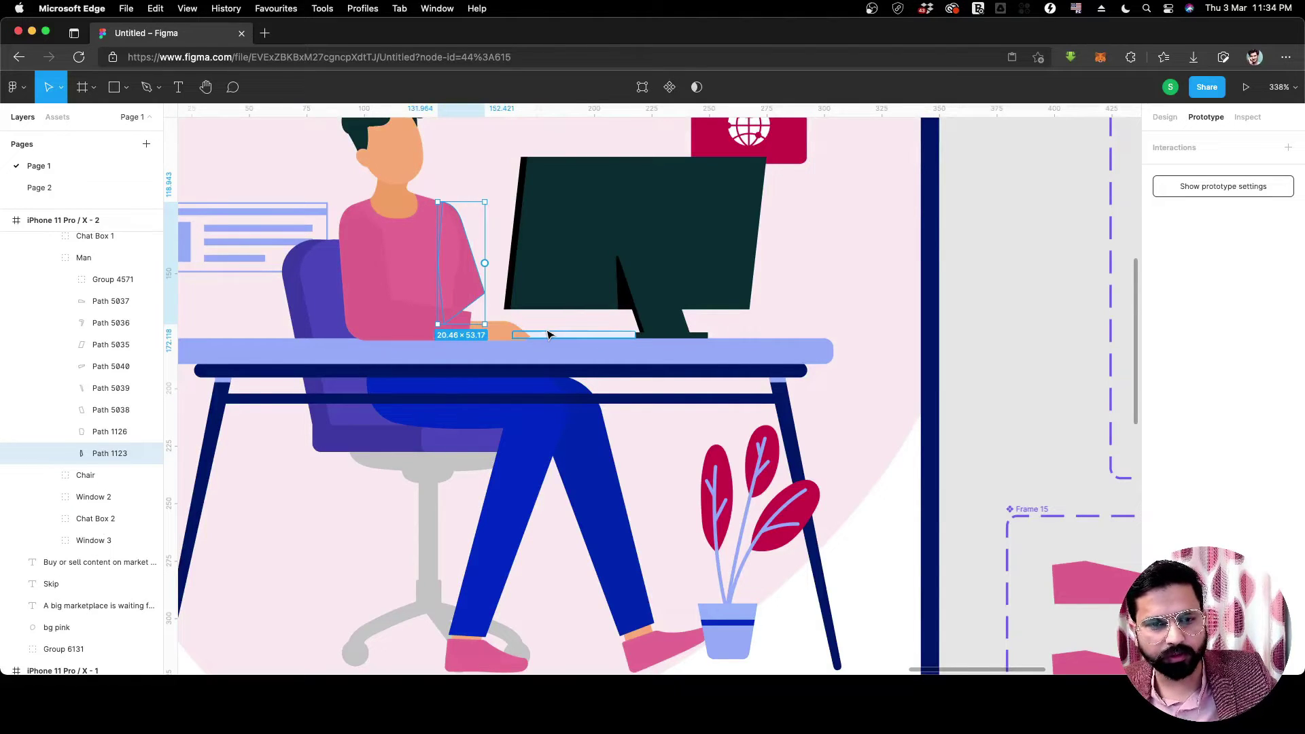
key("super+v")
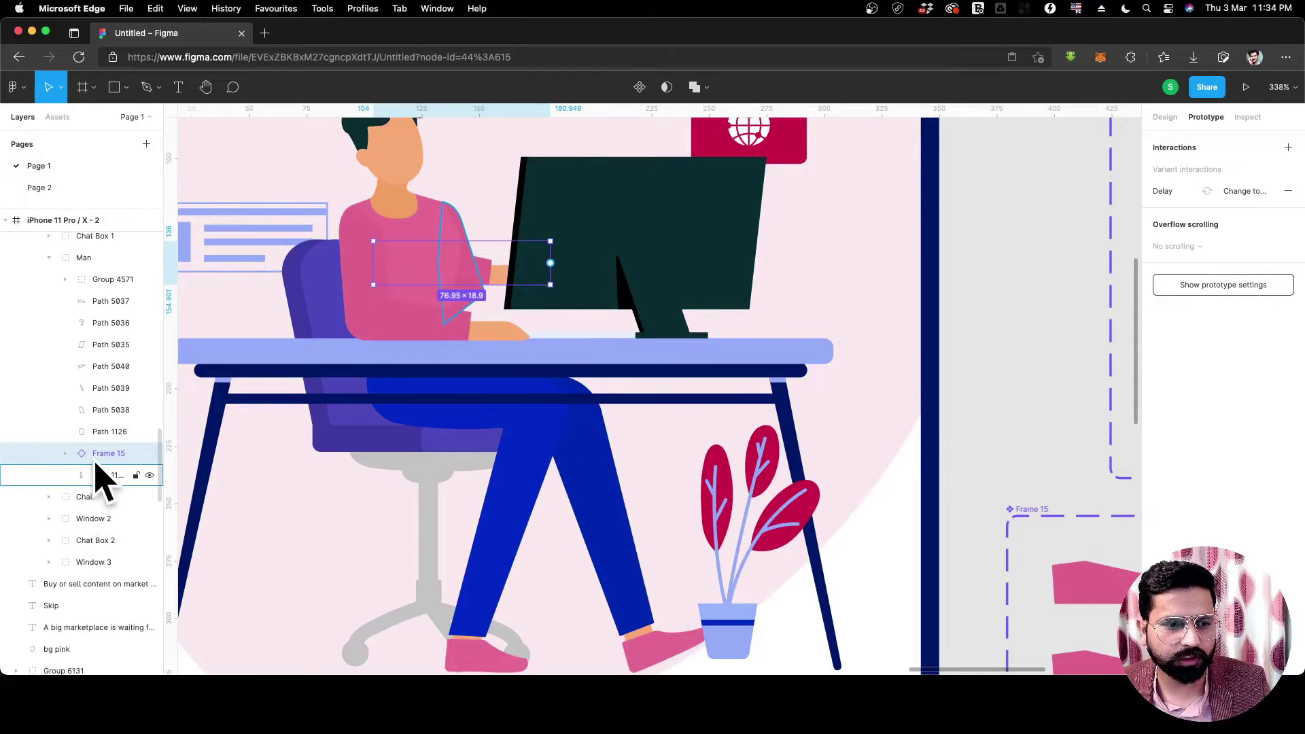
Move the pasted forearm into line with the rear sleeve over the keyboard and nudge it up 1 px.
left_click_drag(500, 288, 558, 322)
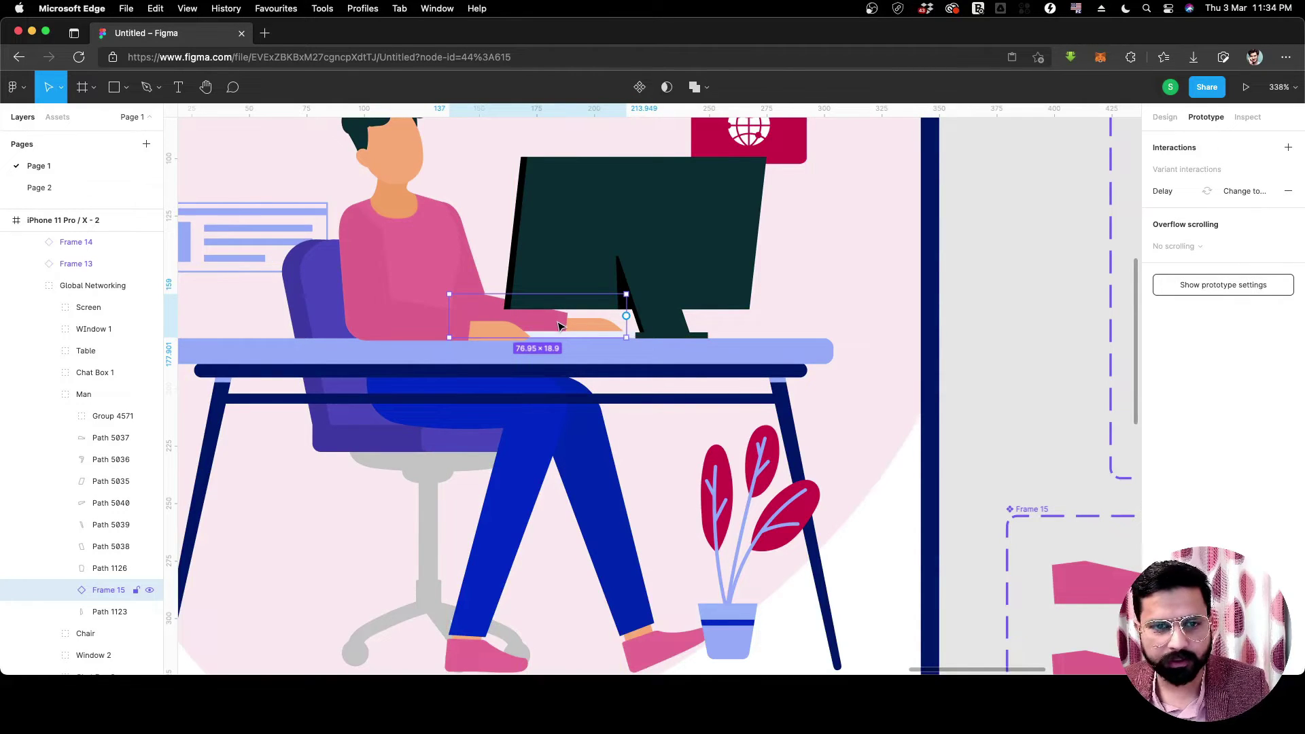
key("Up")
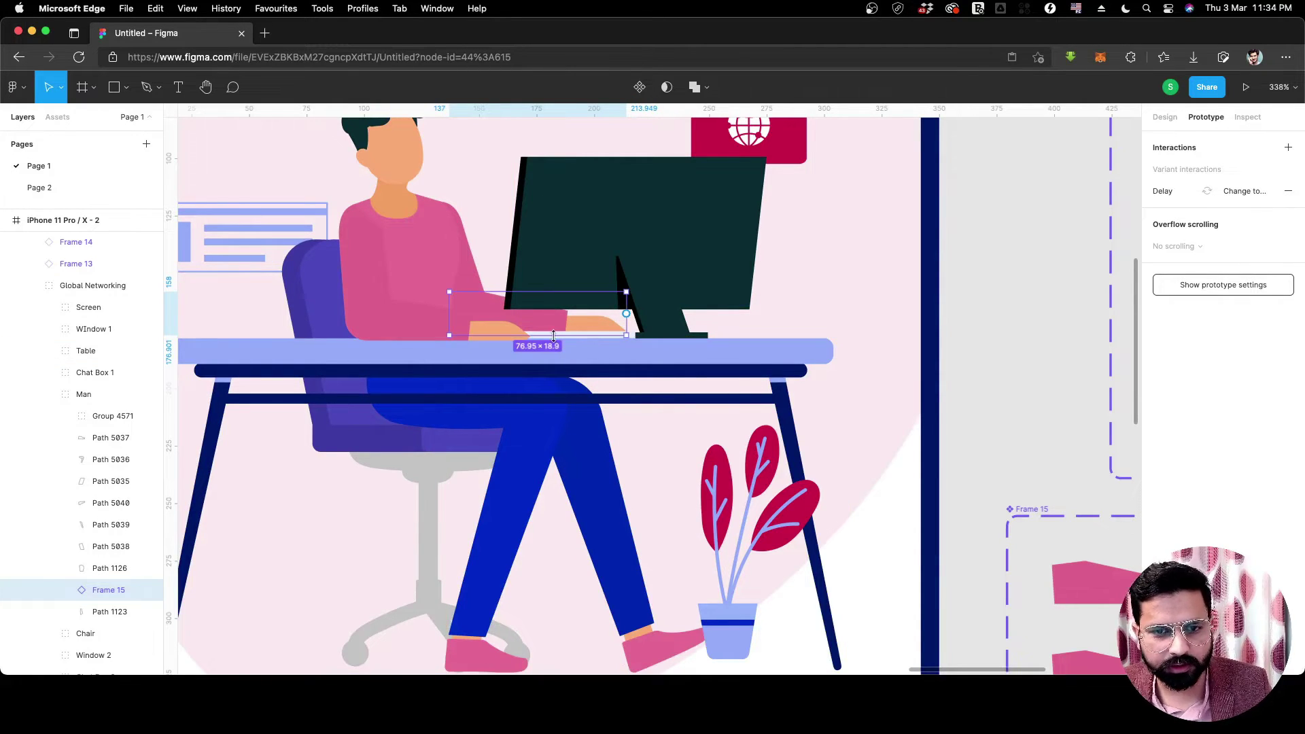
scroll(584, 334, "up", 10)
scroll(692, 347, "down", 5)
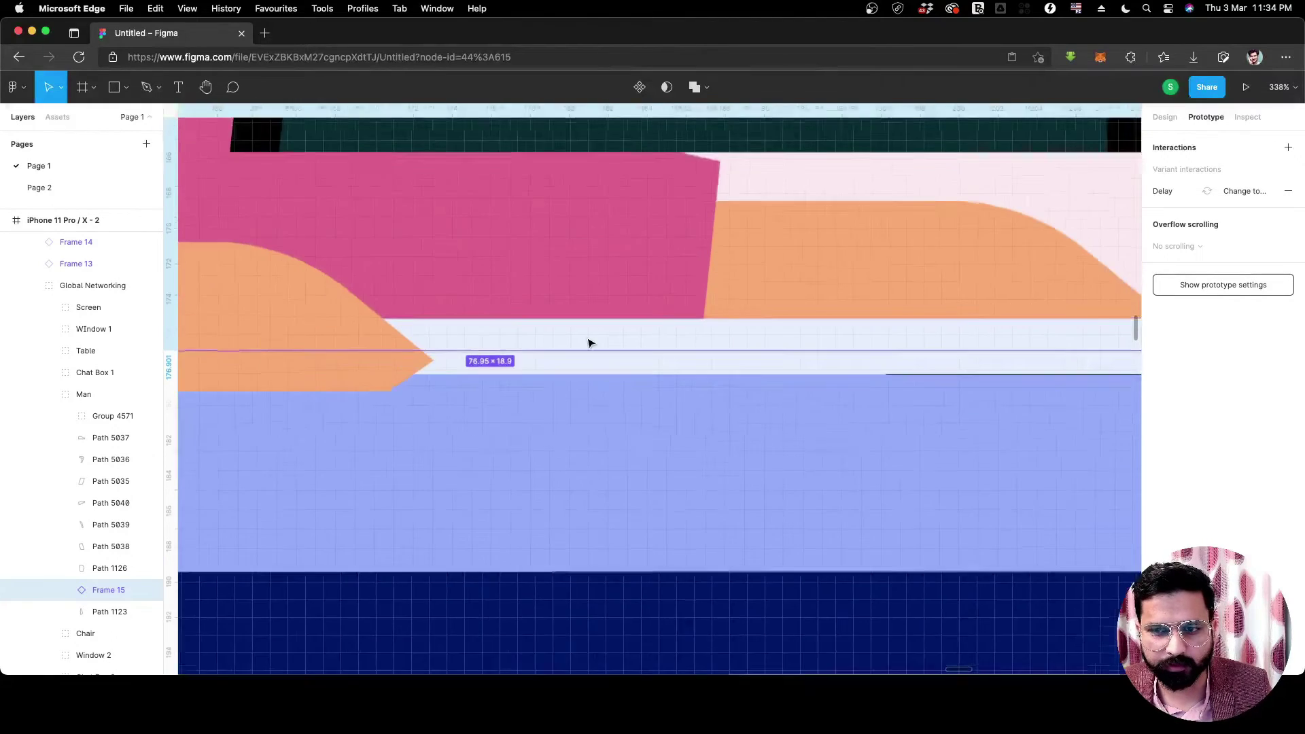
scroll(548, 425, "down", 5)
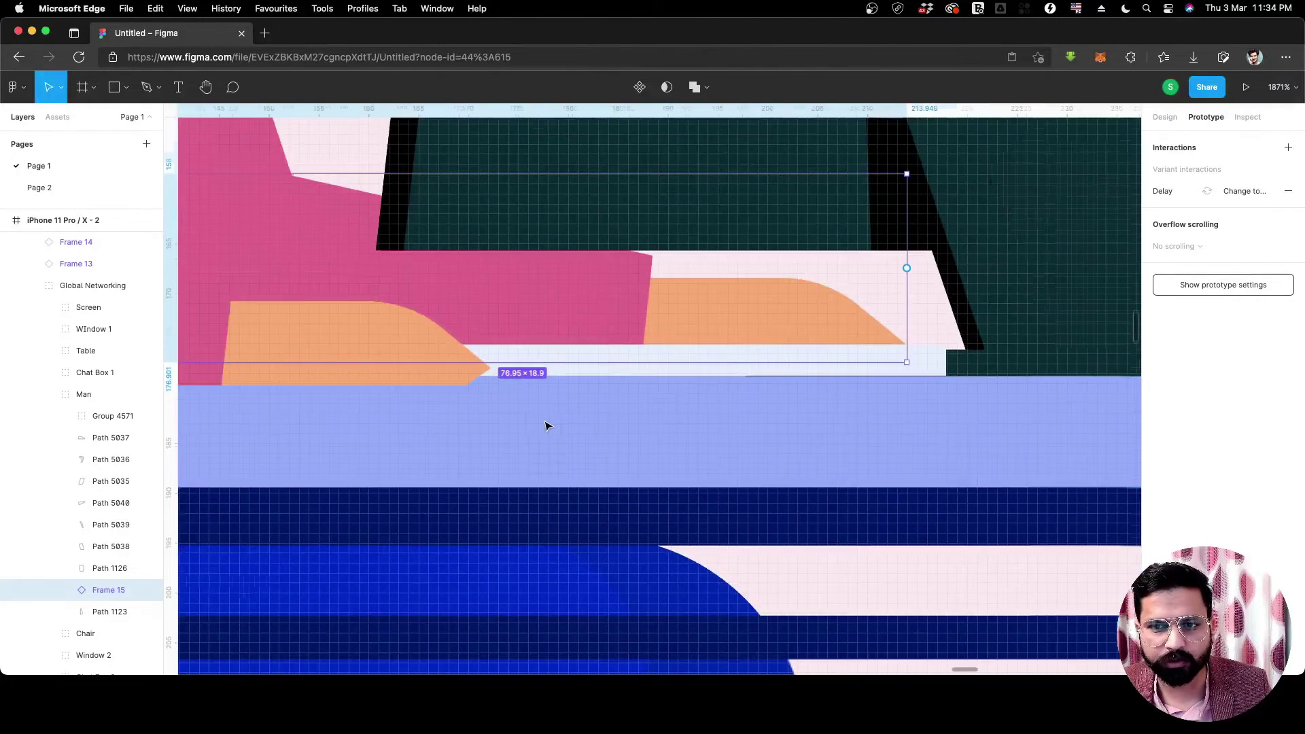
scroll(646, 462, "down", 10)
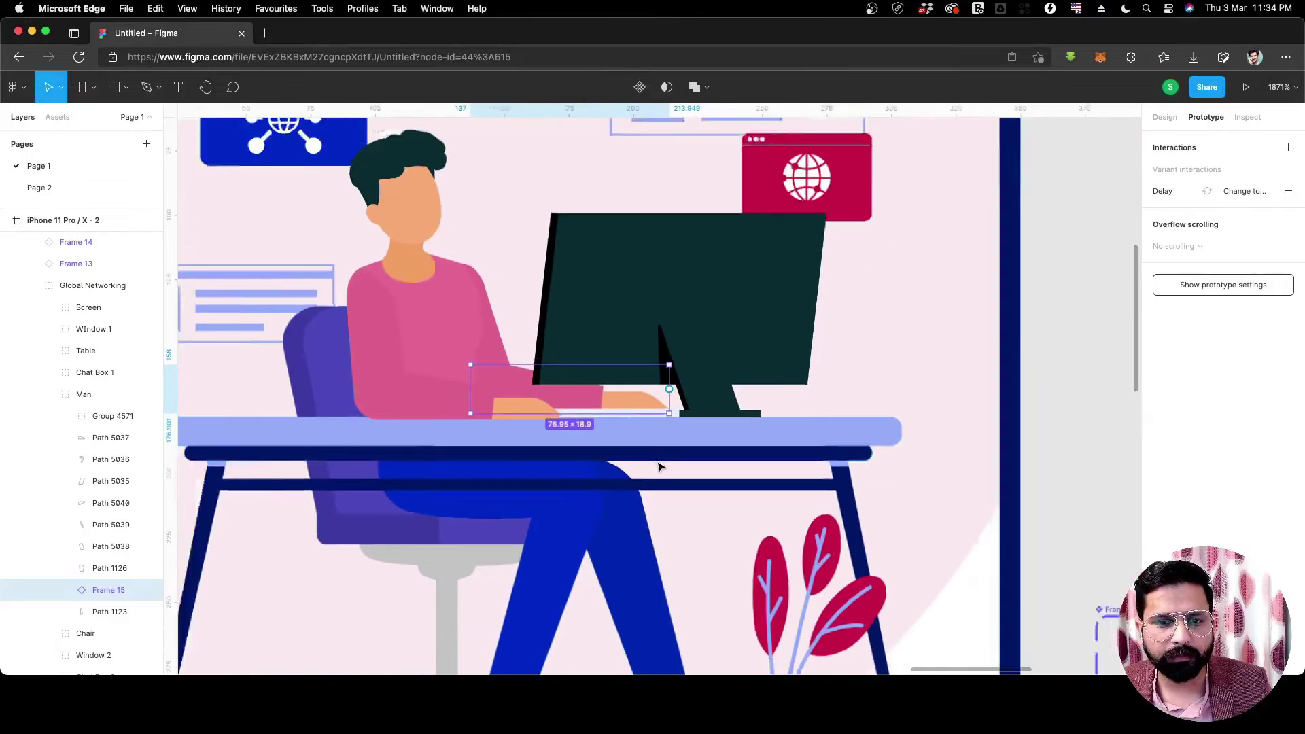
scroll(660, 469, "down", 5)
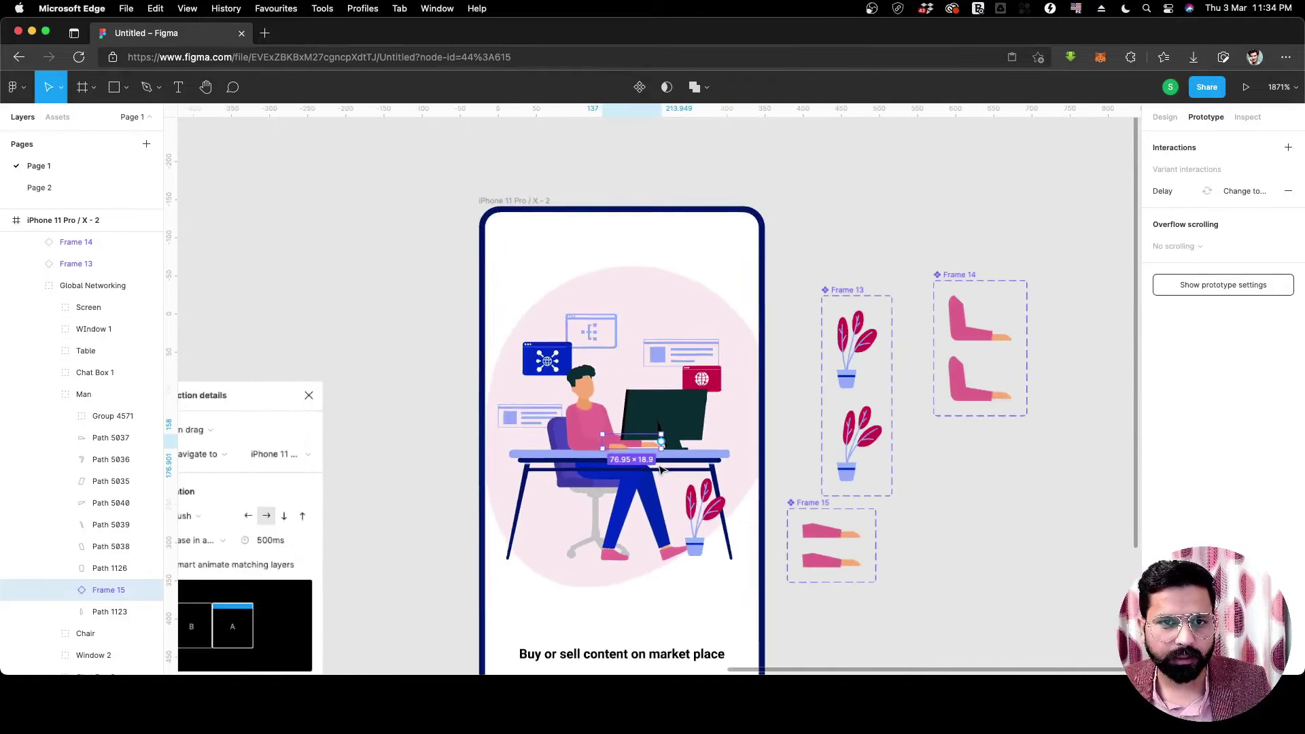
Select the hair, face and ear shapes inside the man's head group, leaving out the neck.
left_click(574, 269)
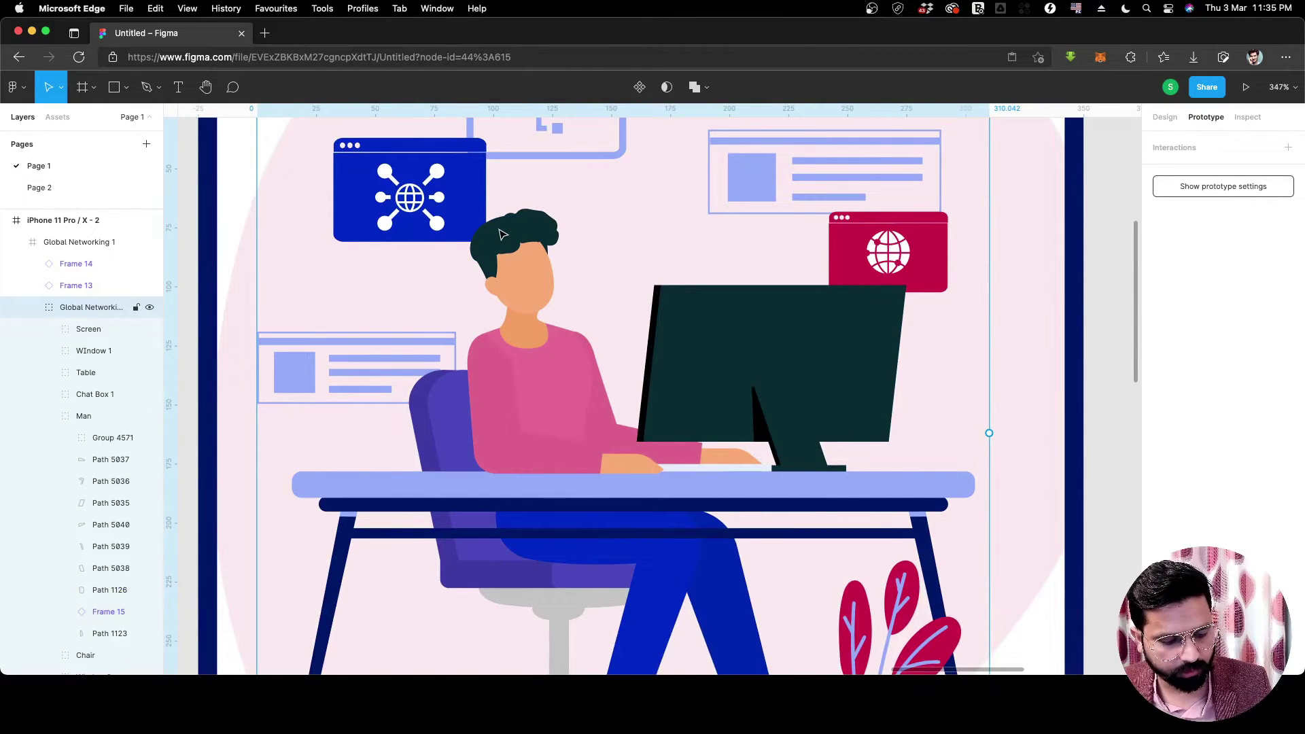
double_click(537, 235)
double_click(538, 235)
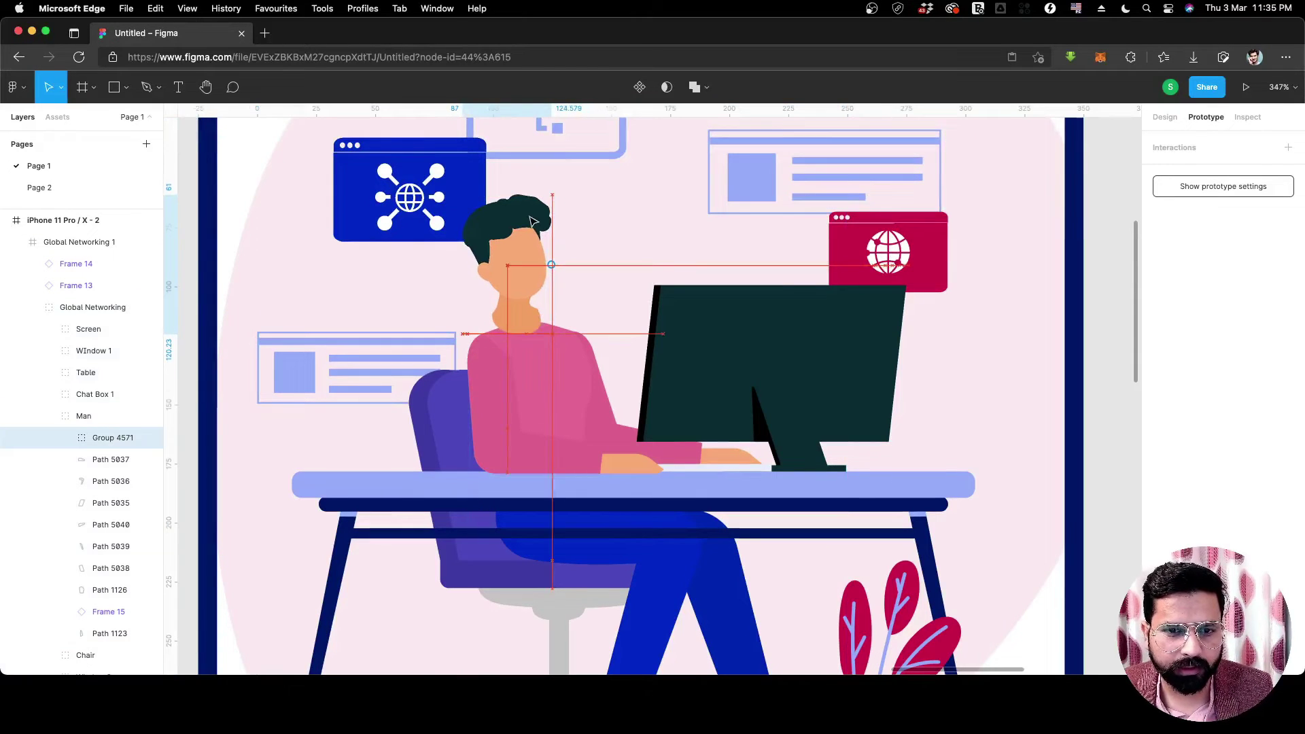
scroll(510, 306, "up", 3)
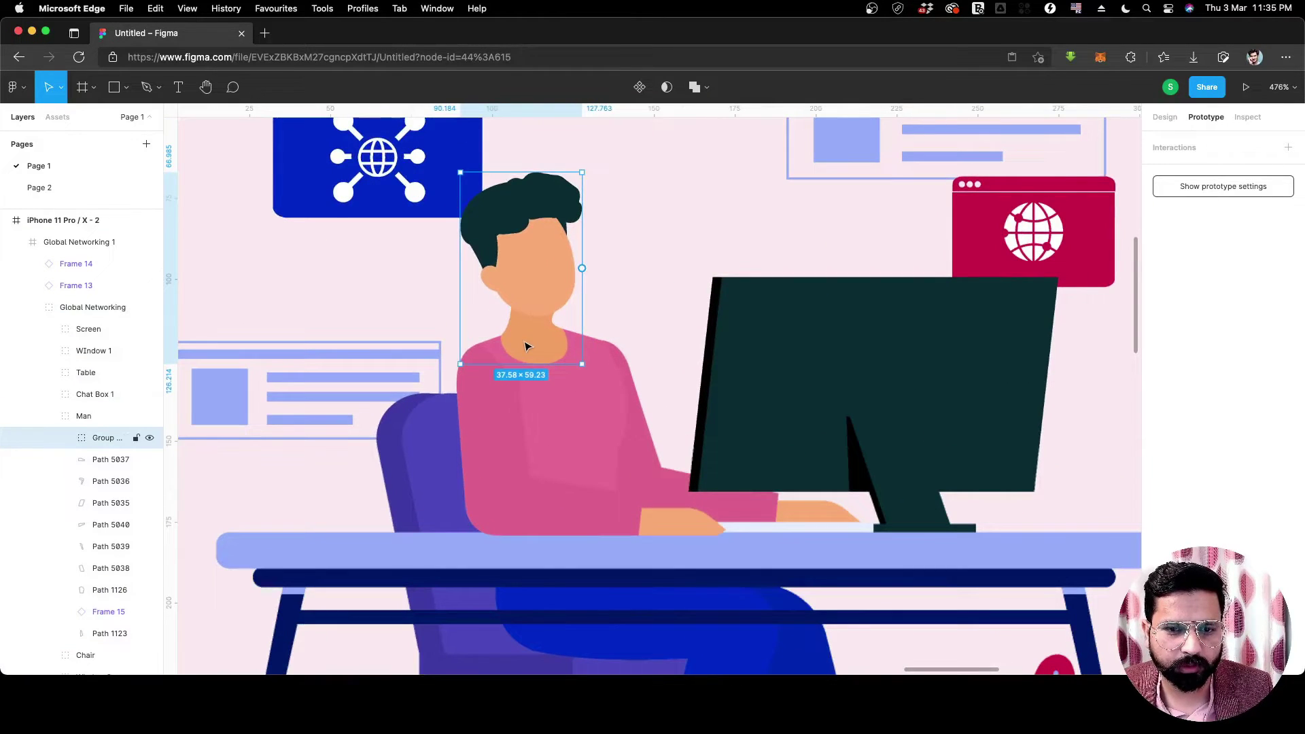
double_click(560, 204)
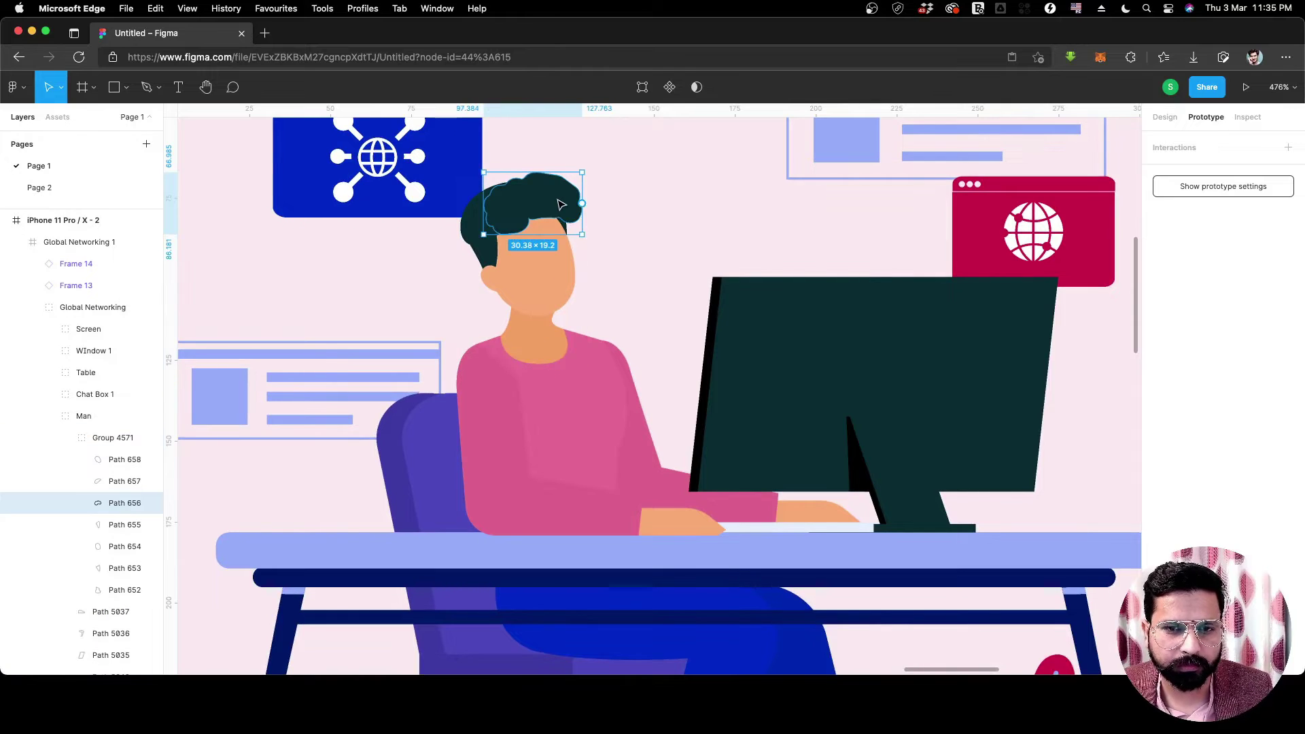
left_click(478, 250, "shift")
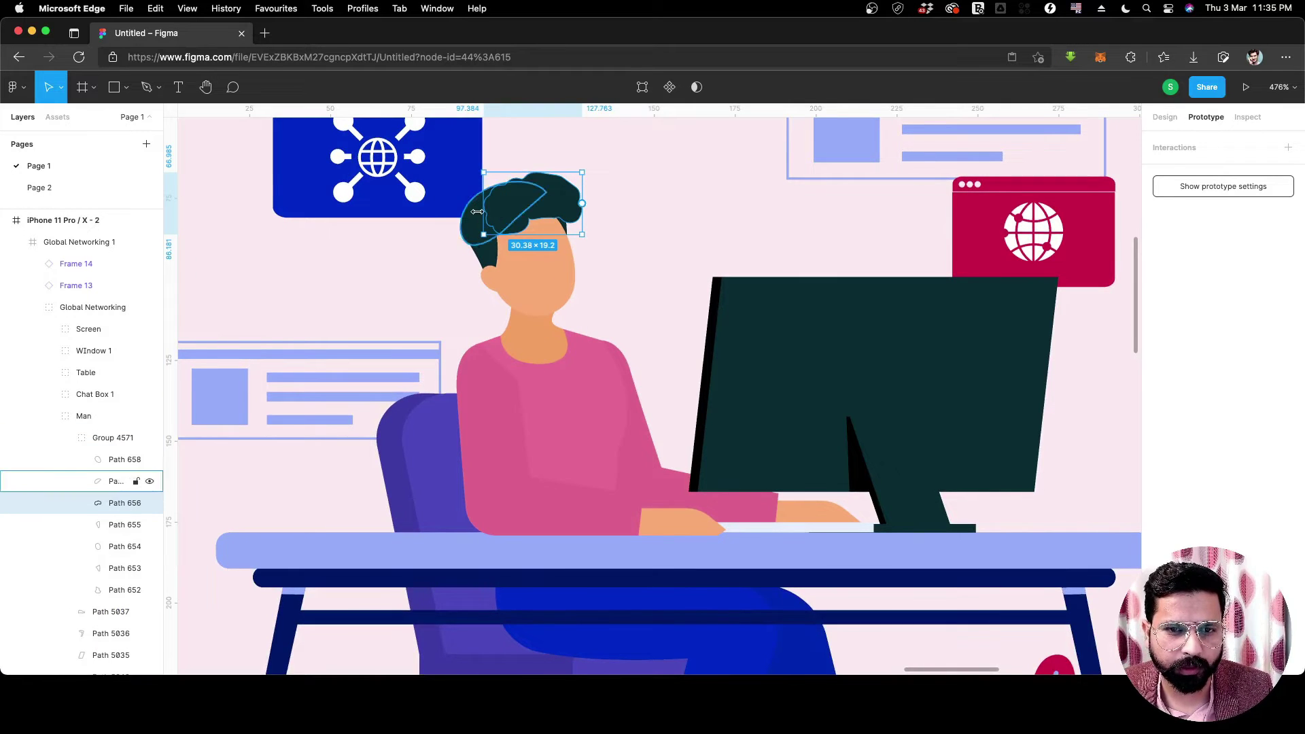
left_click(487, 272, "shift")
left_click(494, 275, "shift")
left_click(491, 277, "shift")
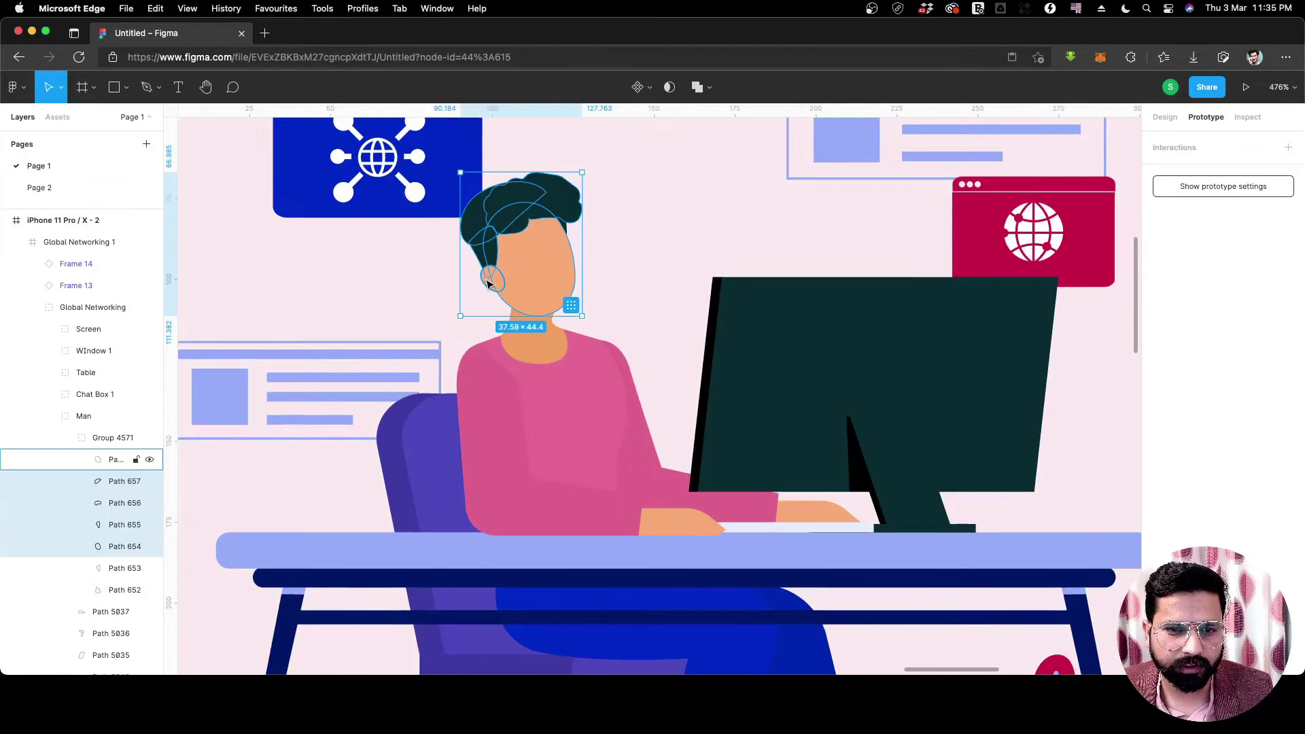
Try moving the selected head shapes away from the neck, undo the move and restore the full selection.
mouse_move(542, 272)
left_mouse_down()
mouse_move(571, 232)
mouse_move(503, 246)
mouse_move(542, 272)
left_mouse_up()
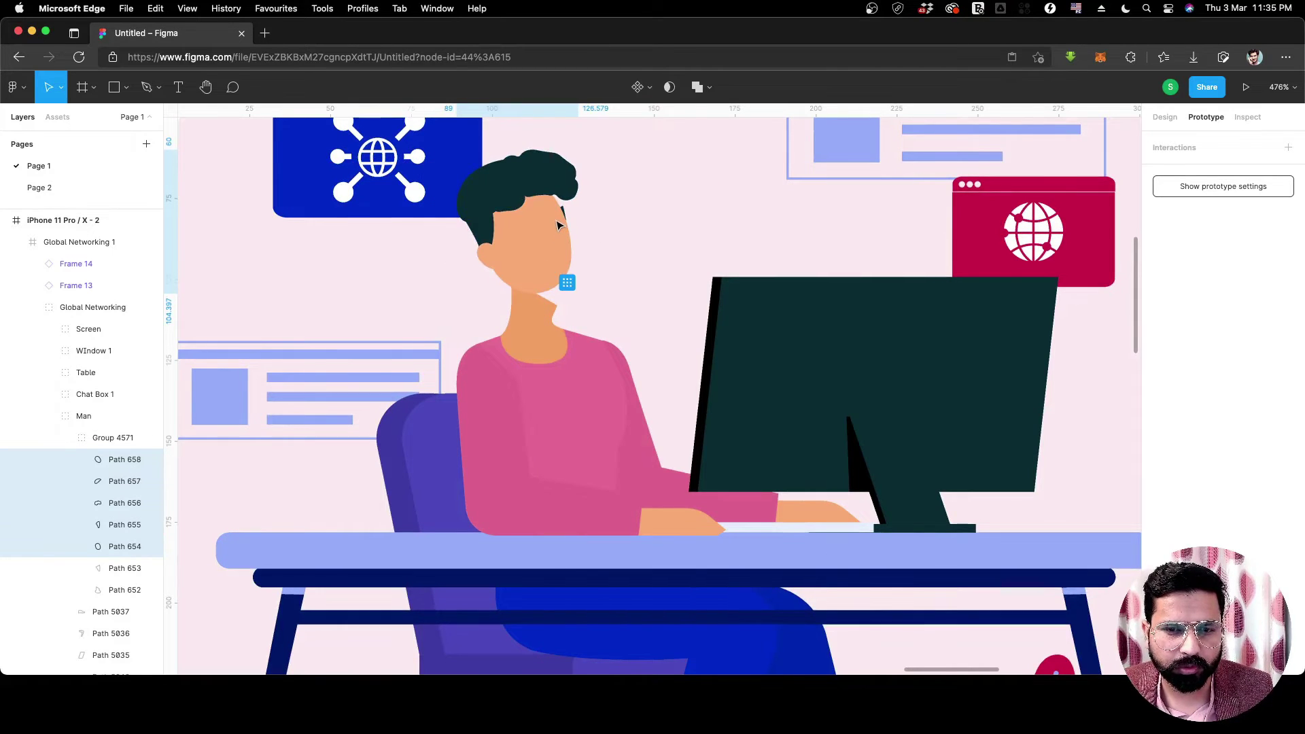
scroll(561, 234, "up", 2)
left_click(124, 503, "shift")
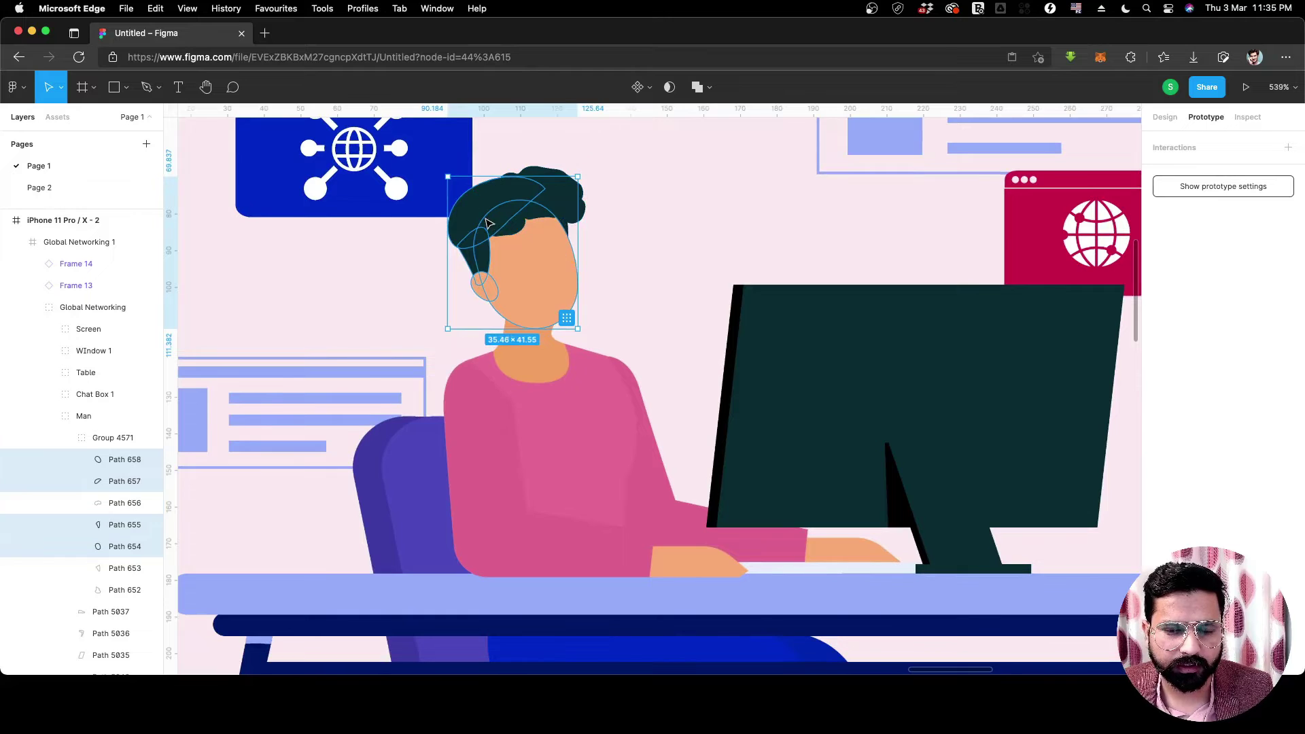
left_click_drag(517, 272, 451, 246)
key("super+z")
left_click(562, 218, "shift")
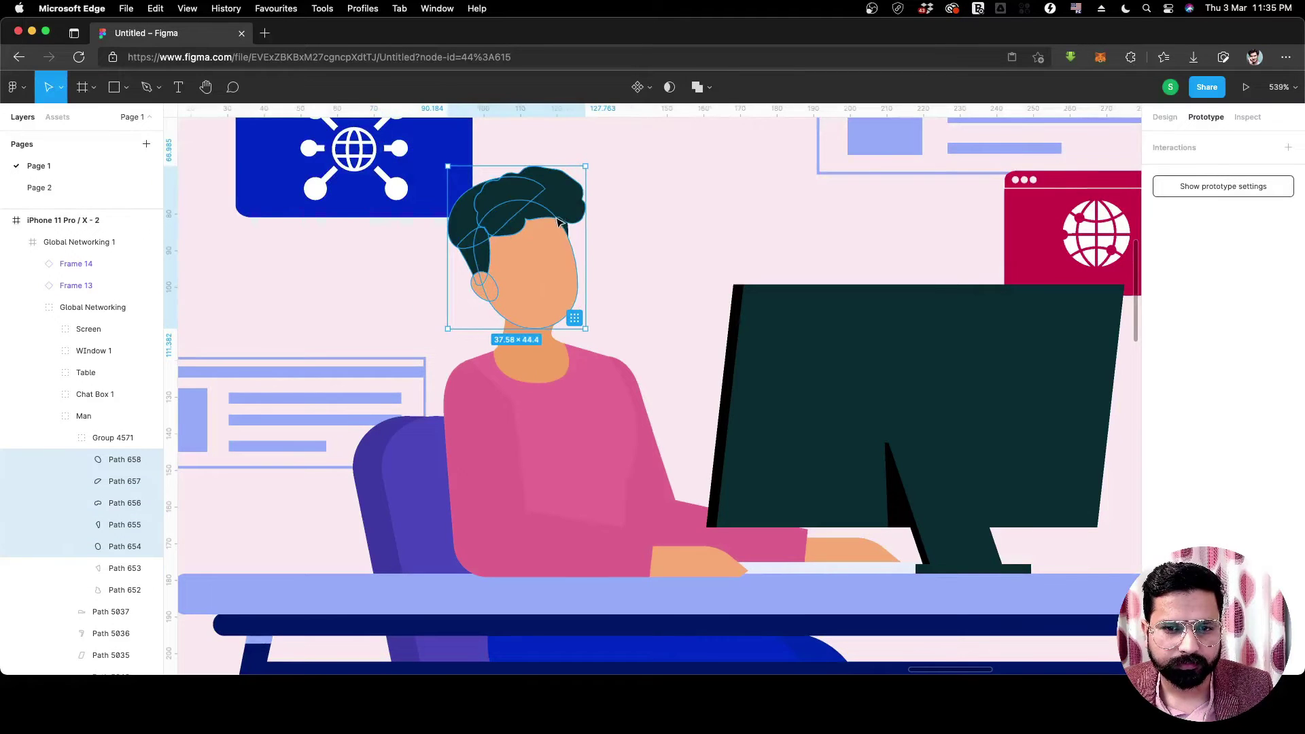
Group the head shapes together with Path 653 and move the group onto the empty canvas below the bent pink arm component.
scroll(564, 221, "up", 5)
scroll(564, 244, "down", 5)
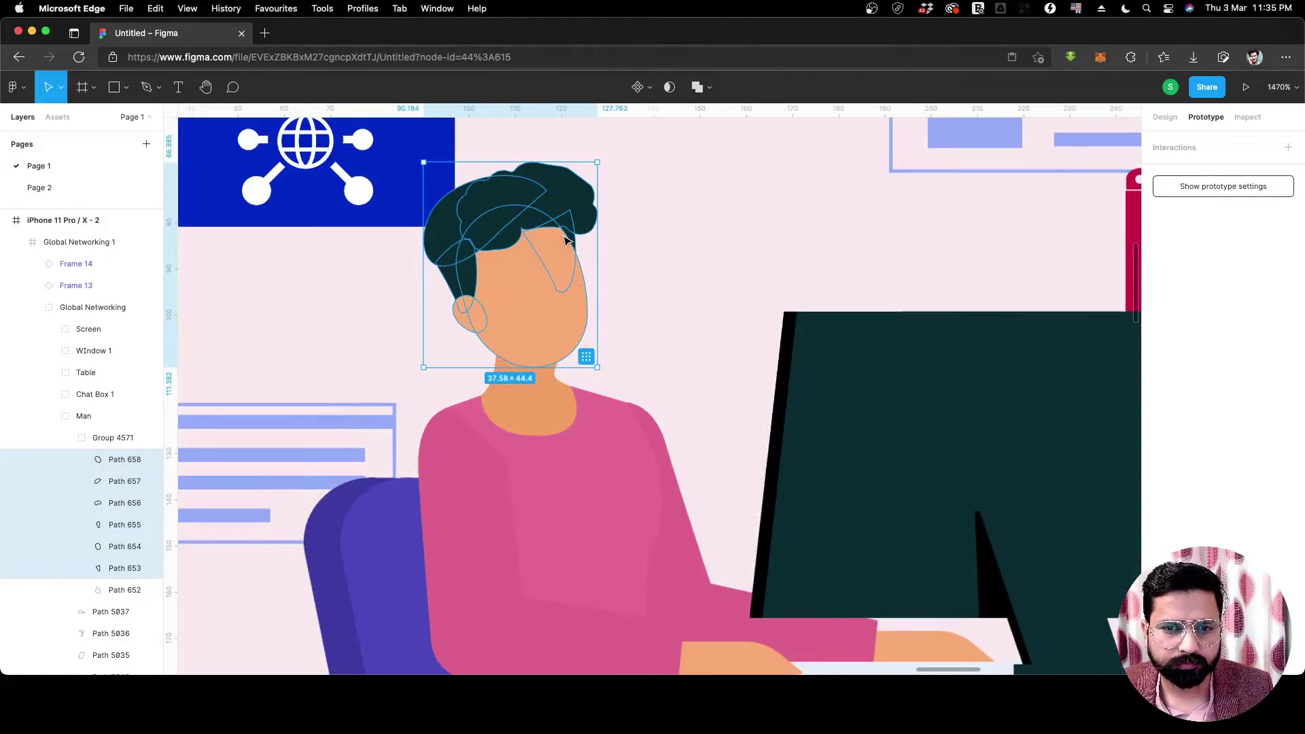
key("super+g")
scroll(539, 248, "down", 4)
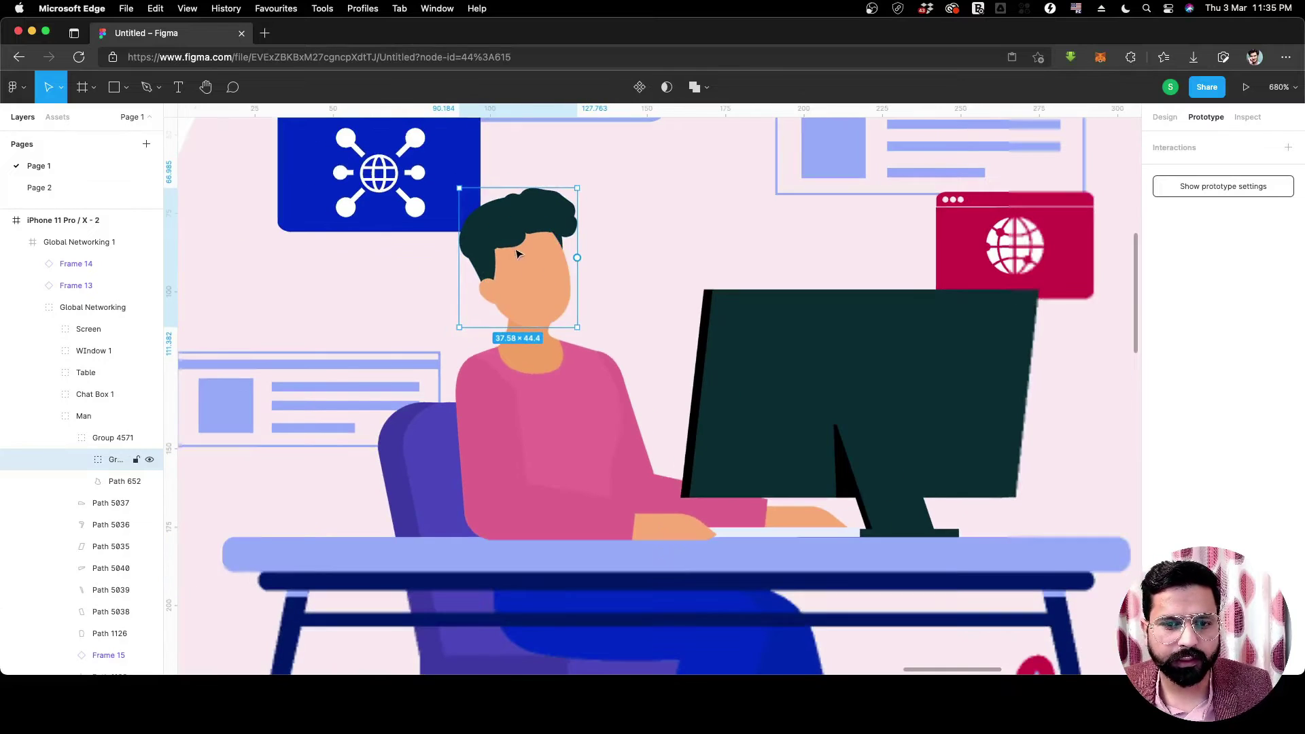
left_click_drag(523, 257, 865, 343)
scroll(533, 272, "down", 8)
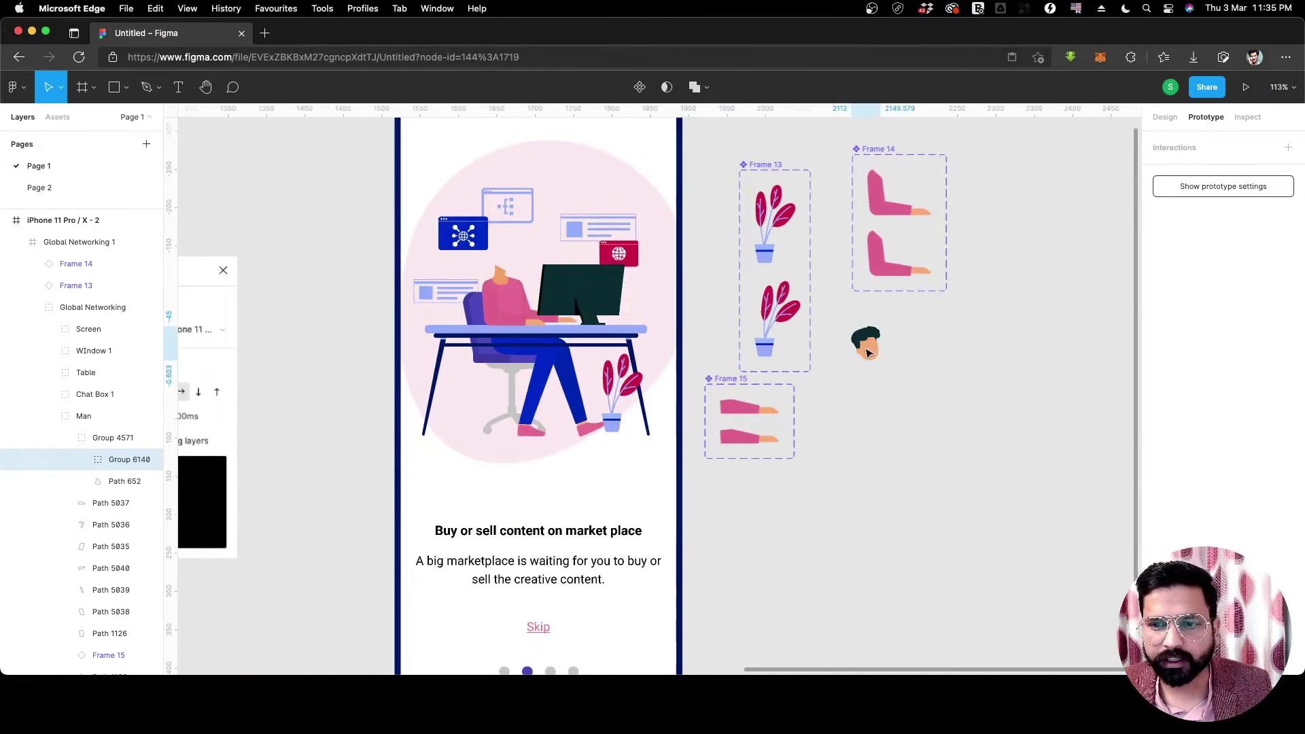
Wrap the man's head group in its own frame and turn that frame into a component.
left_click(1164, 118)
scroll(931, 384, "up", 5)
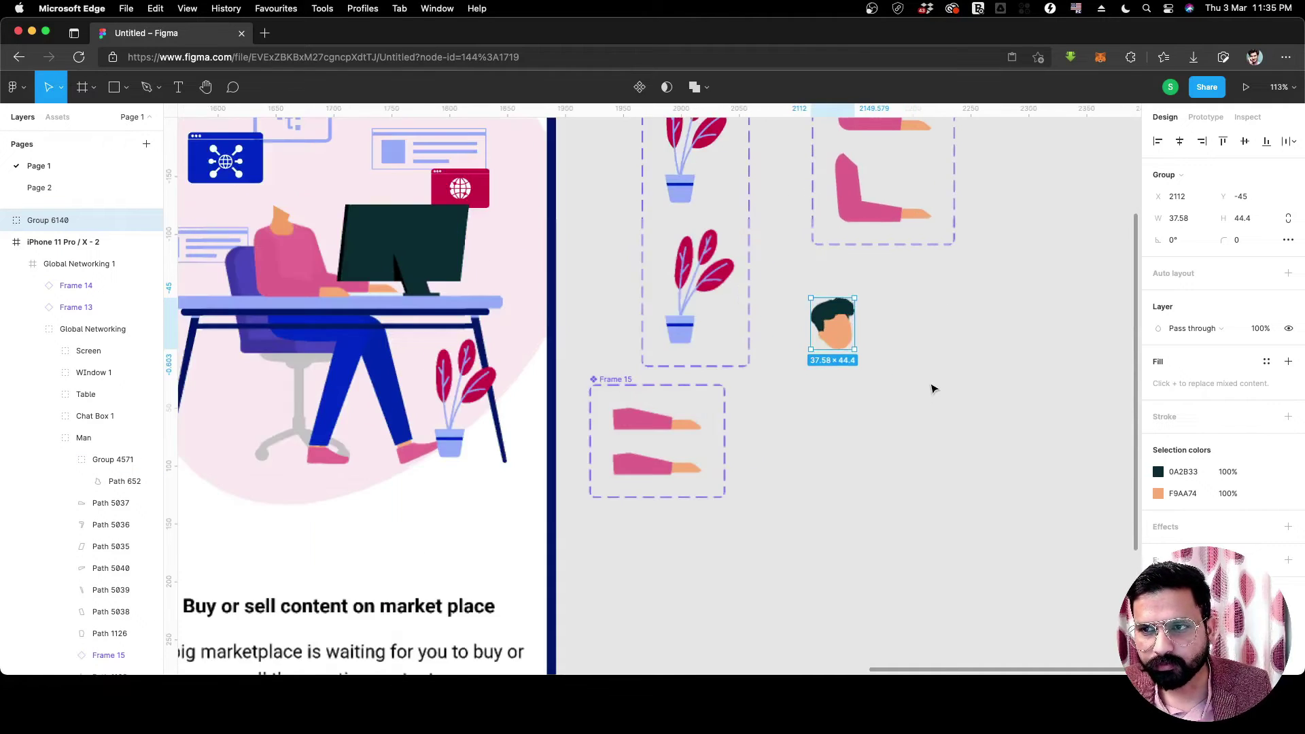
right_click(822, 327)
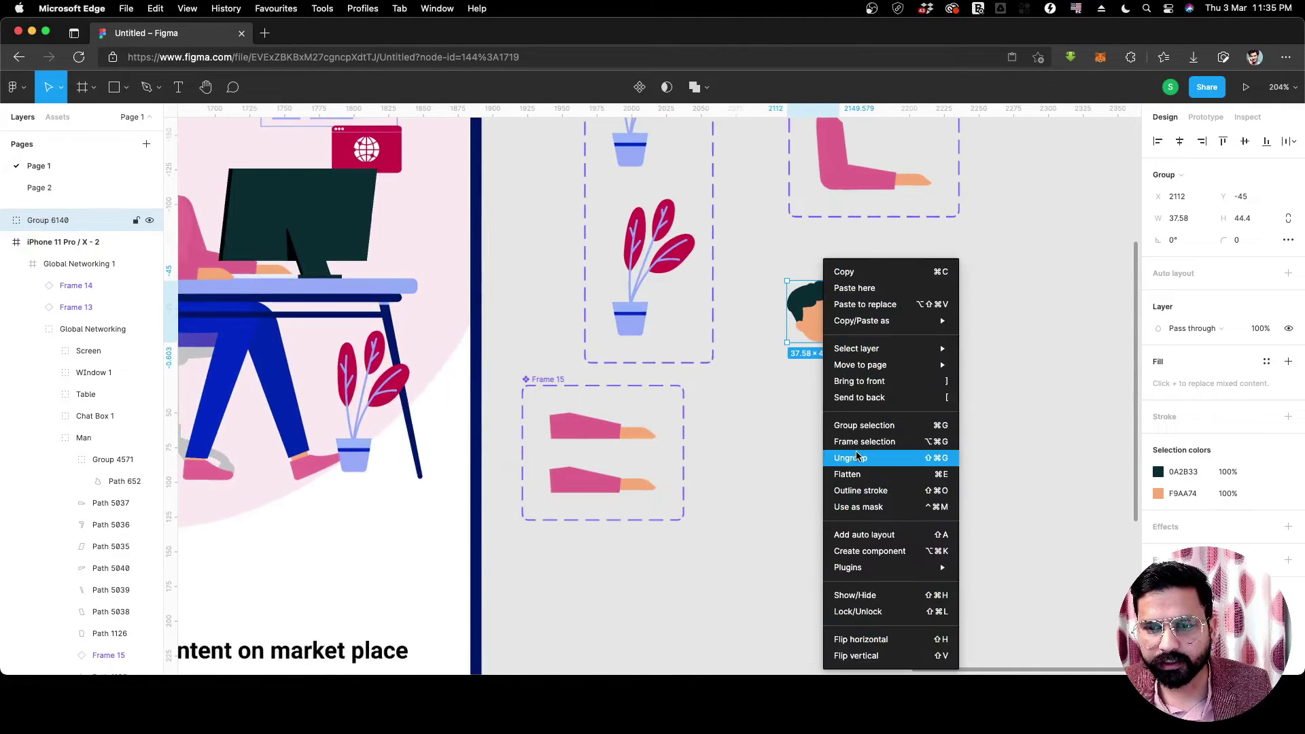
key("alt+super+g")
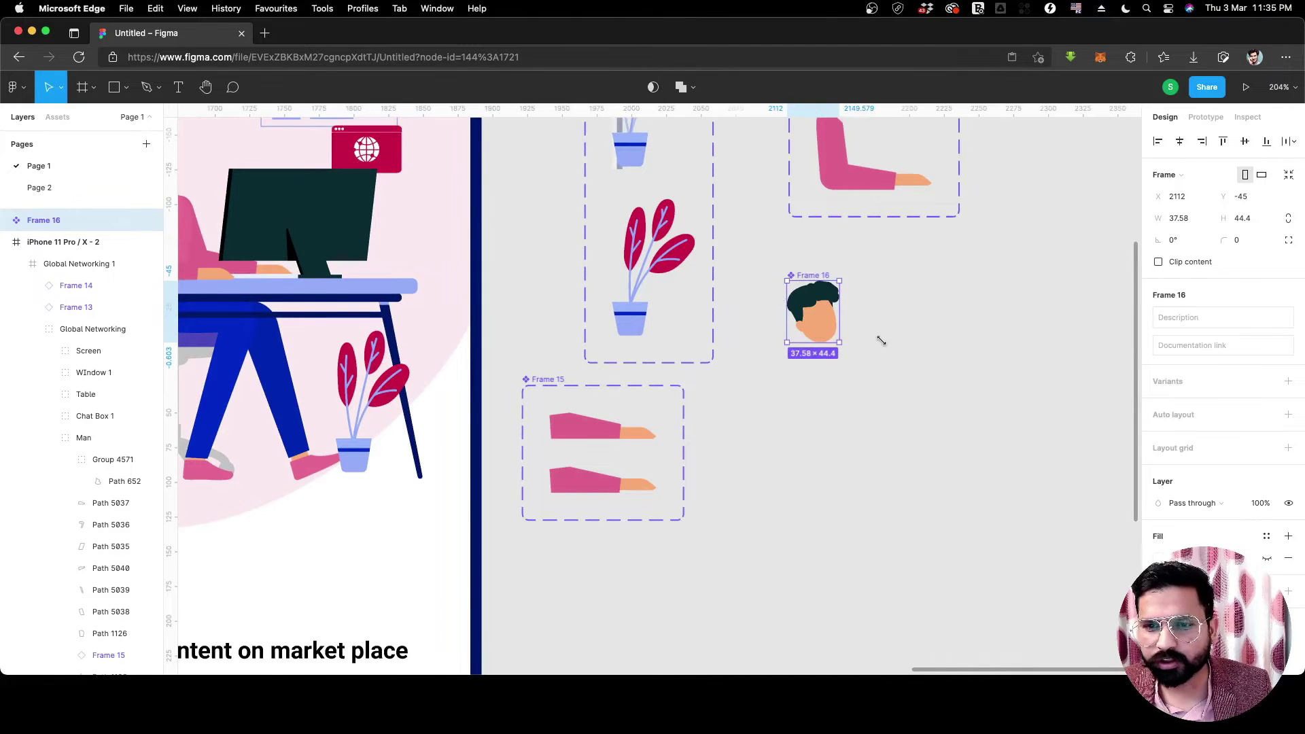
Add a second variant to the man's head component and select the head group inside it.
left_click(1179, 383)
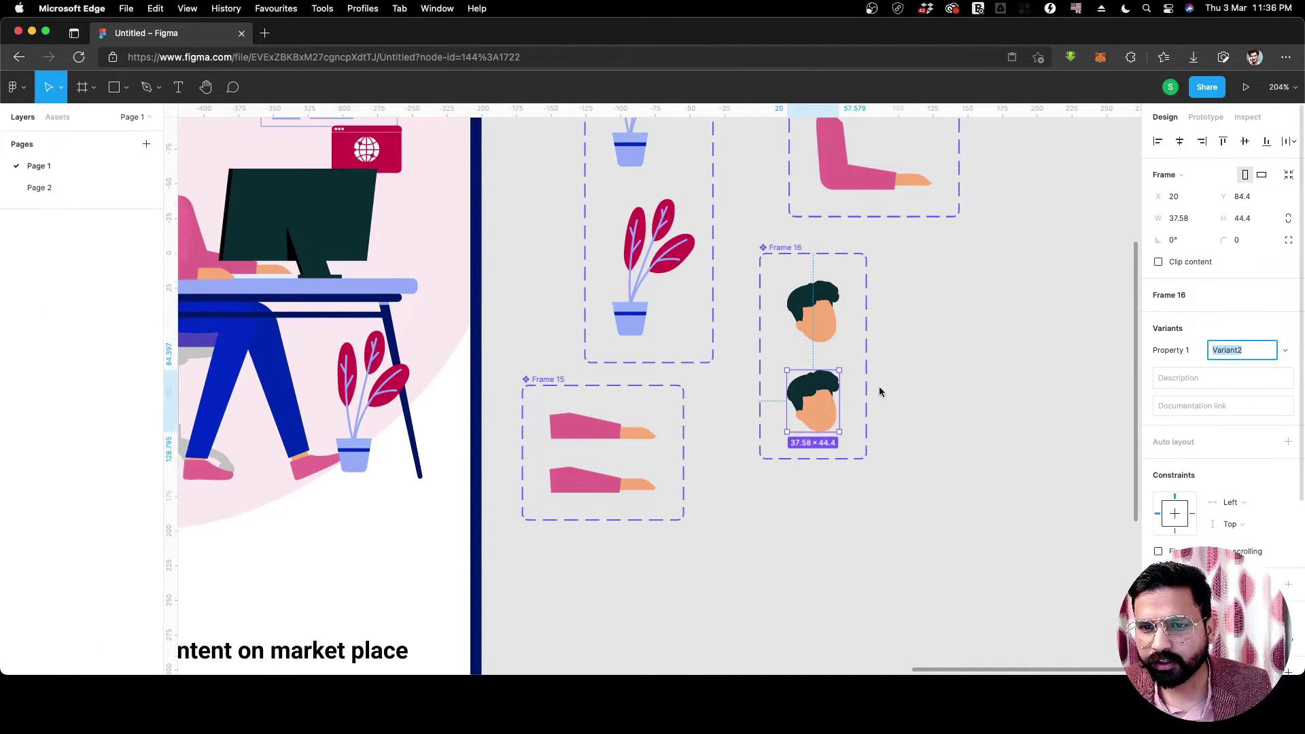
scroll(824, 411, "up", 5)
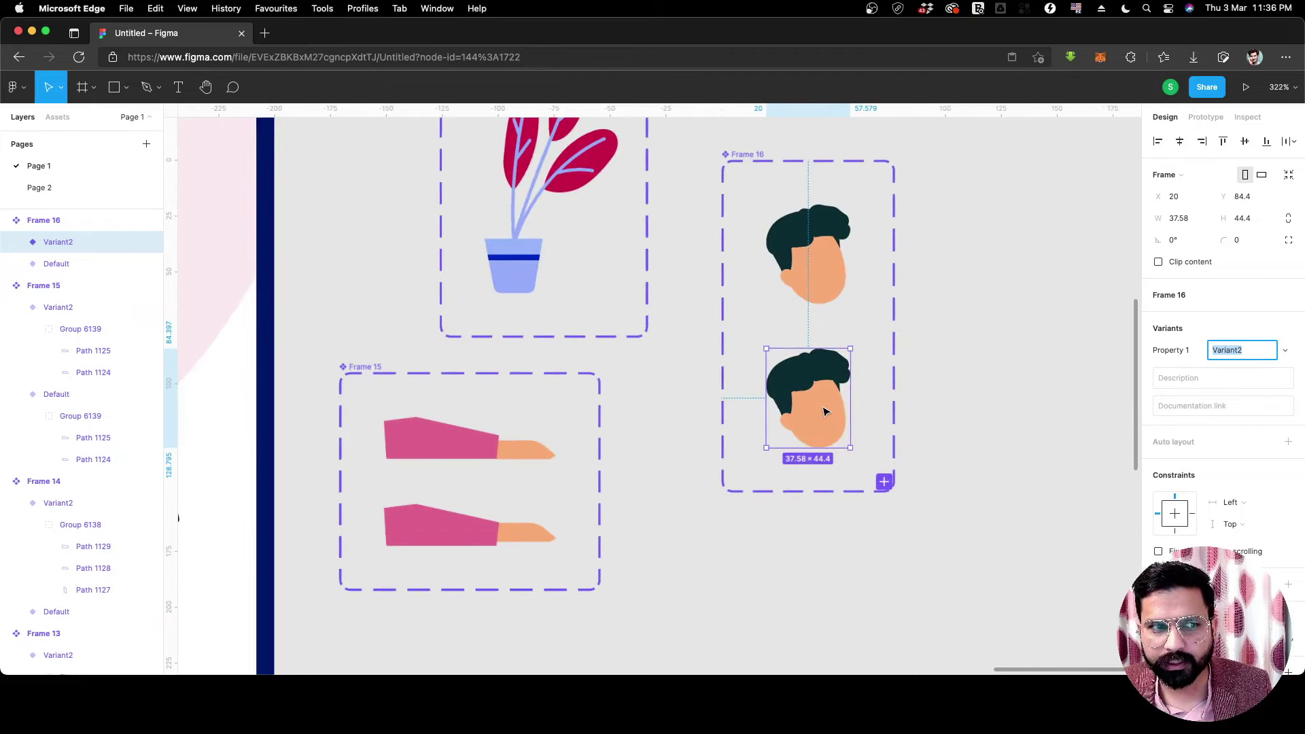
double_click(821, 382)
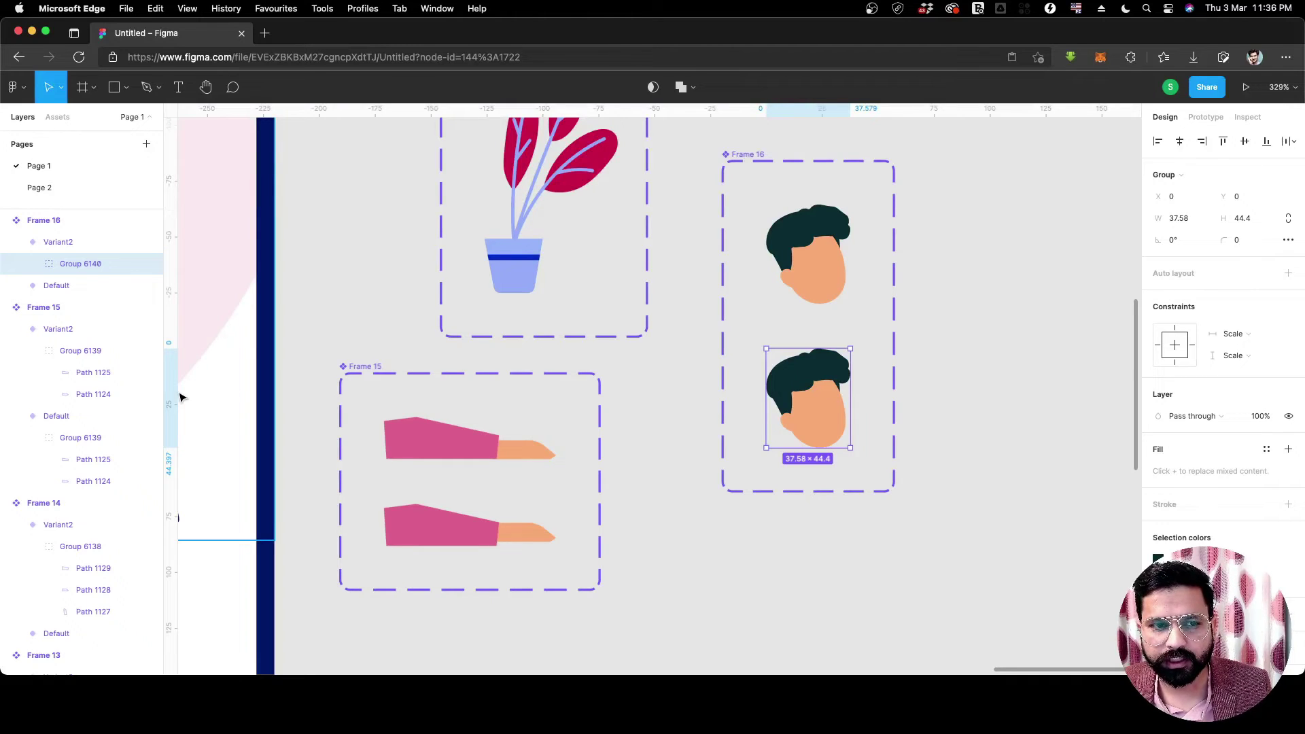
Place a vertical guide through the middle of the second variant's head and a horizontal guide at the chin.
left_click_drag(176, 398, 816, 430)
left_click_drag(825, 108, 840, 448)
scroll(840, 448, "up", 3)
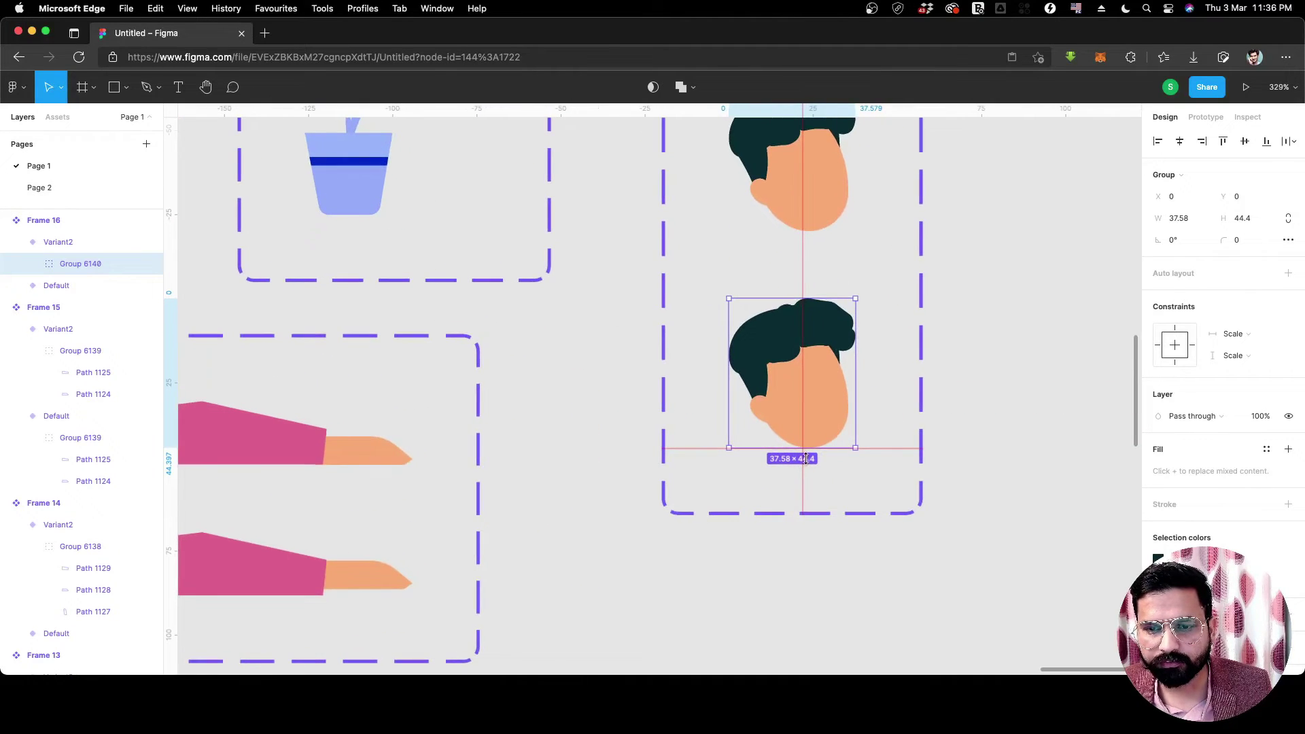
scroll(805, 452, "up", 3)
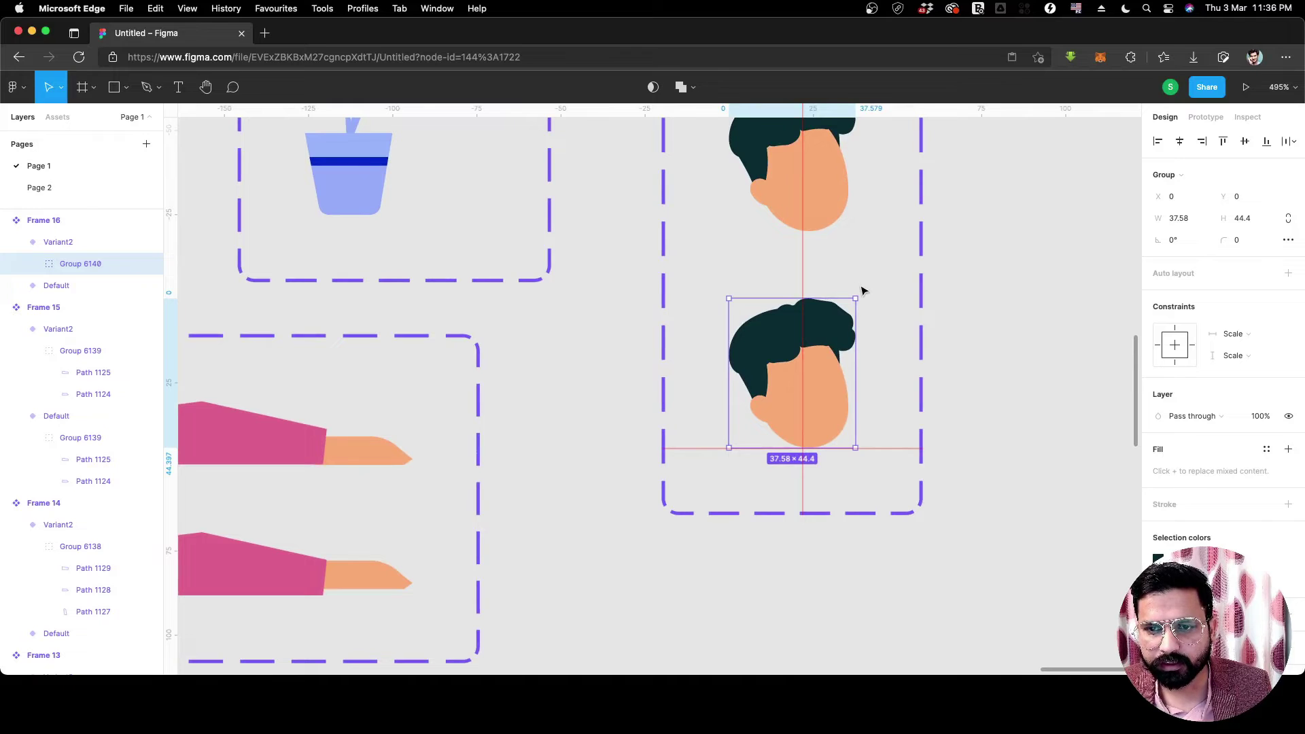
Rotate the second variant's head group to about -16.5° and shift it to X 10.62, lining the chin up with the guides.
left_click_drag(858, 291, 880, 313)
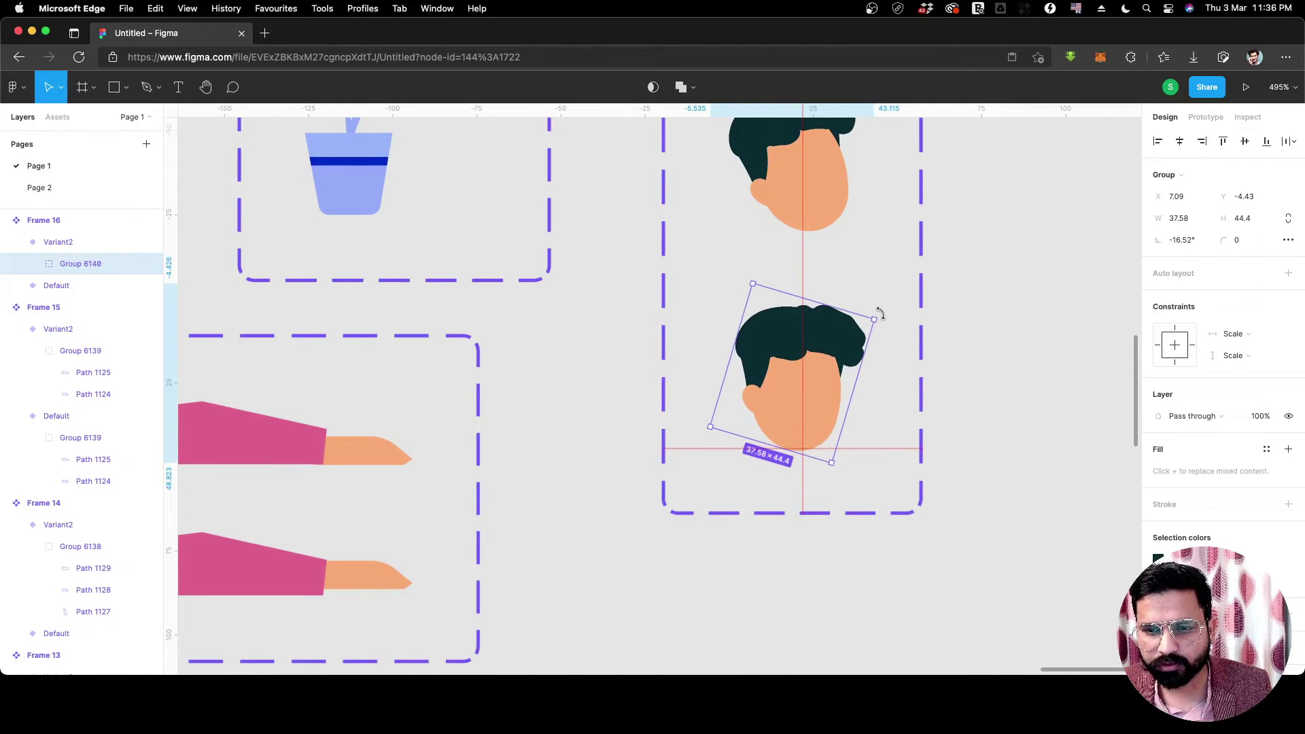
left_click_drag(831, 386, 843, 382)
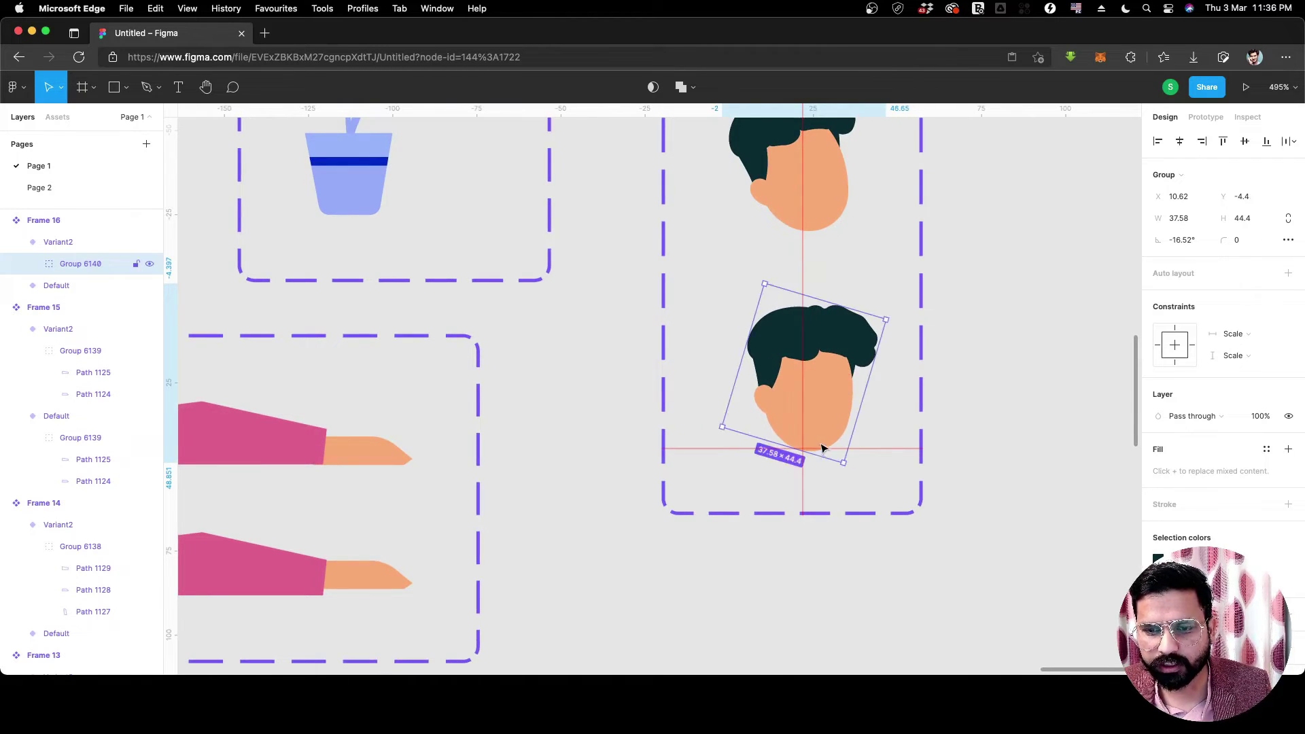
Link the head component's default variant to its second variant with a prototype interaction.
scroll(806, 449, "down", 5)
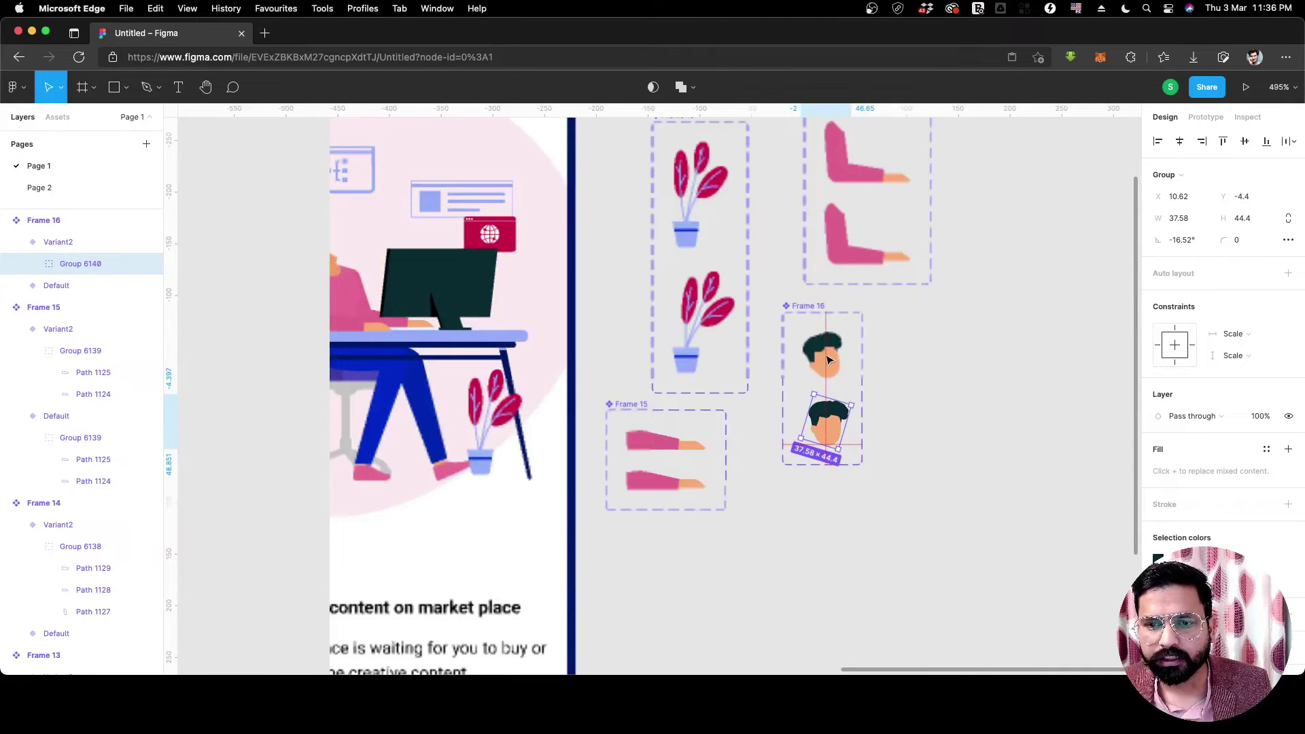
key("Escape")
left_click(823, 354)
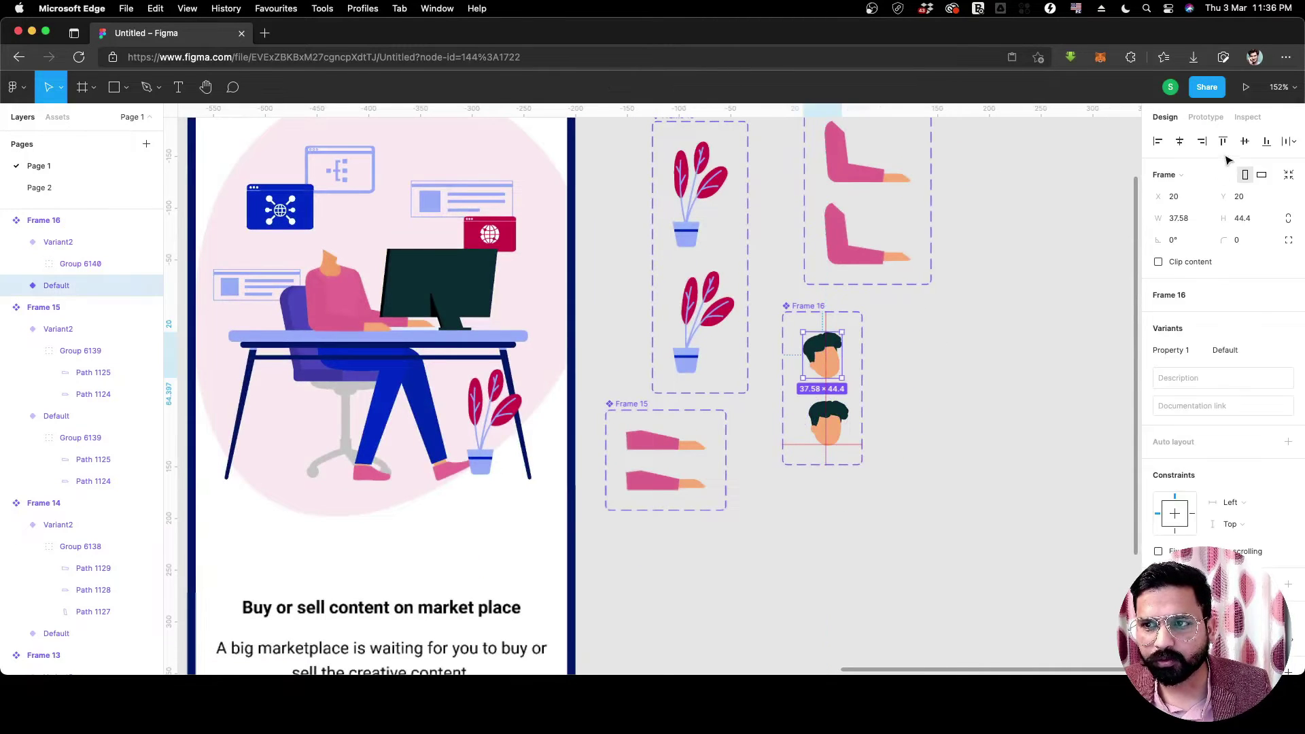
left_click(1205, 117)
scroll(861, 442, "up", 2)
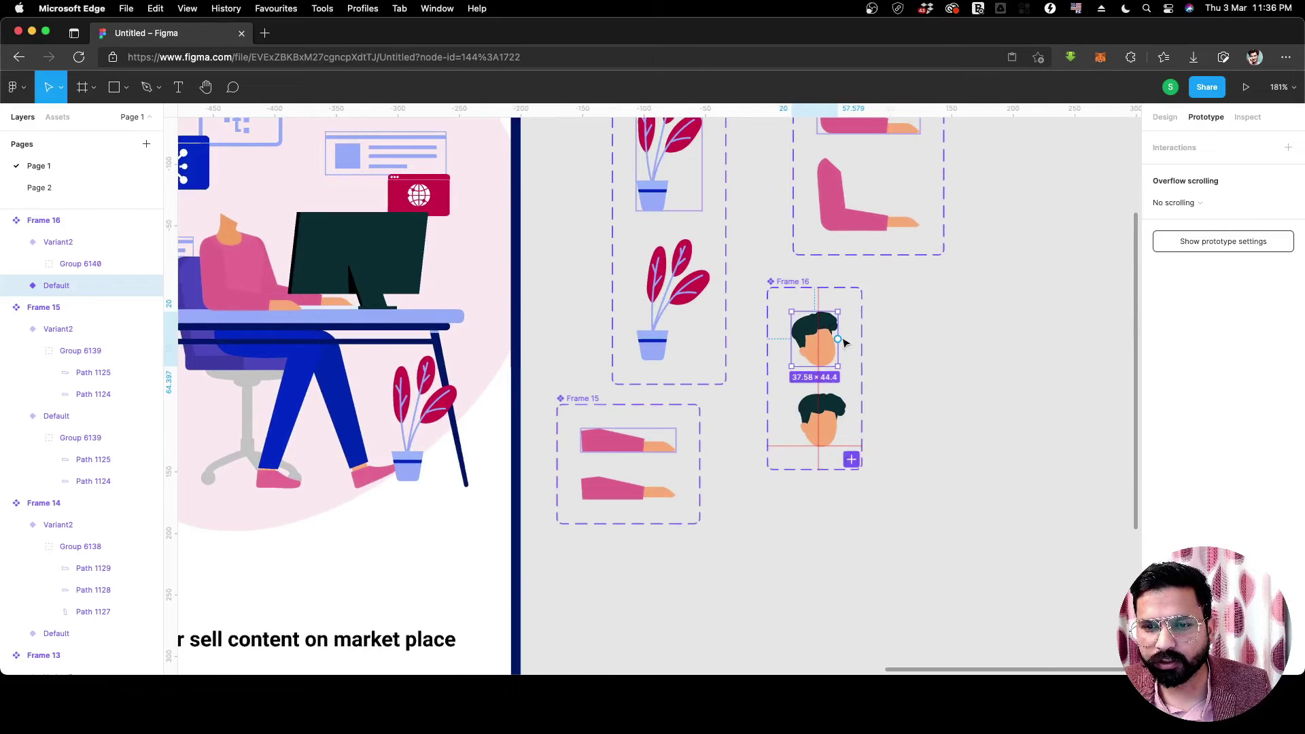
left_click_drag(837, 340, 830, 412)
Trigger the default head's interaction after a 400 ms delay, with a 900 ms Smart animate duration.
left_click(1025, 201)
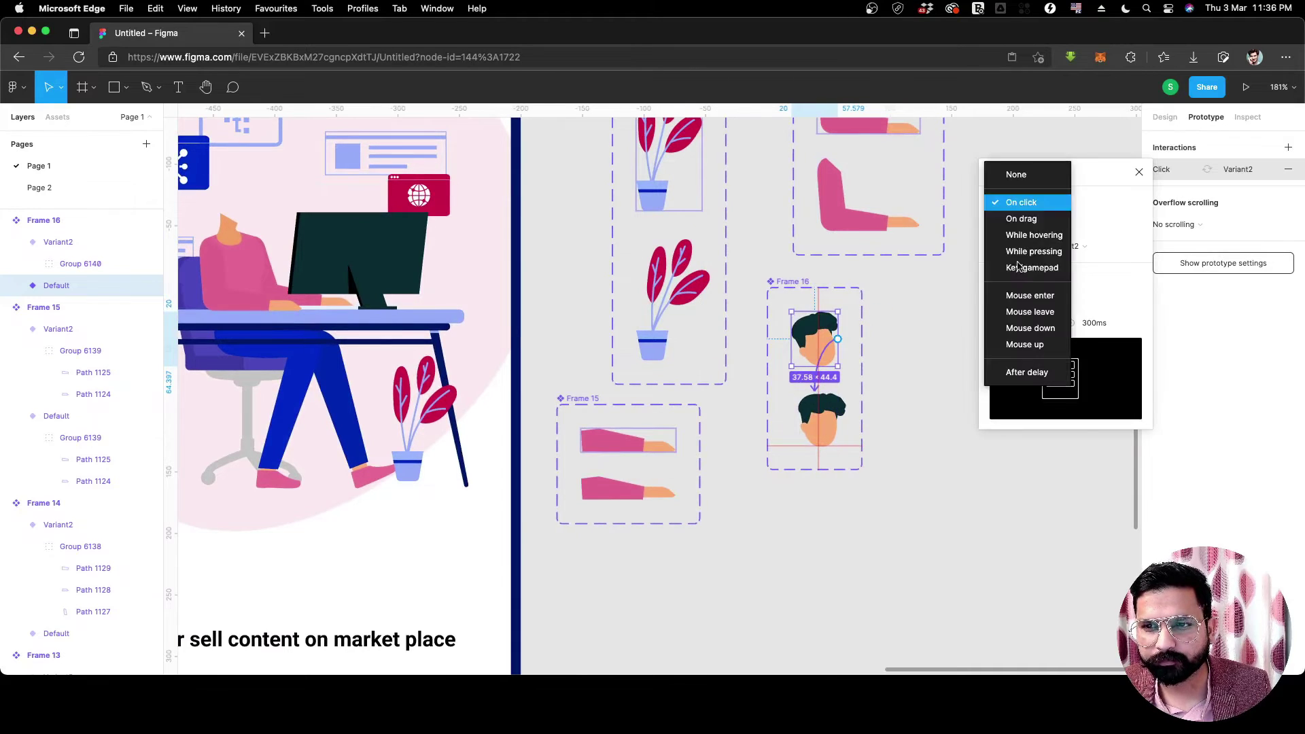
left_click(1033, 373)
left_click(1090, 203)
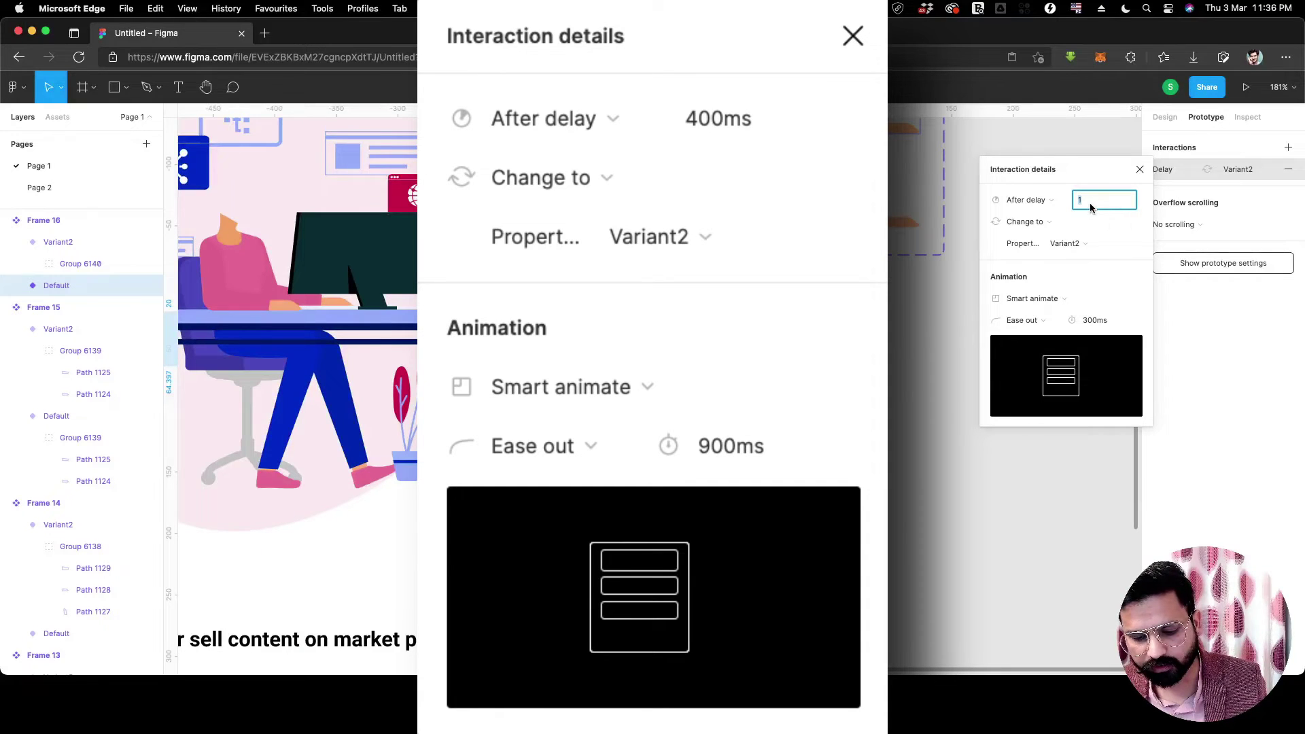
type("400")
key("Return")
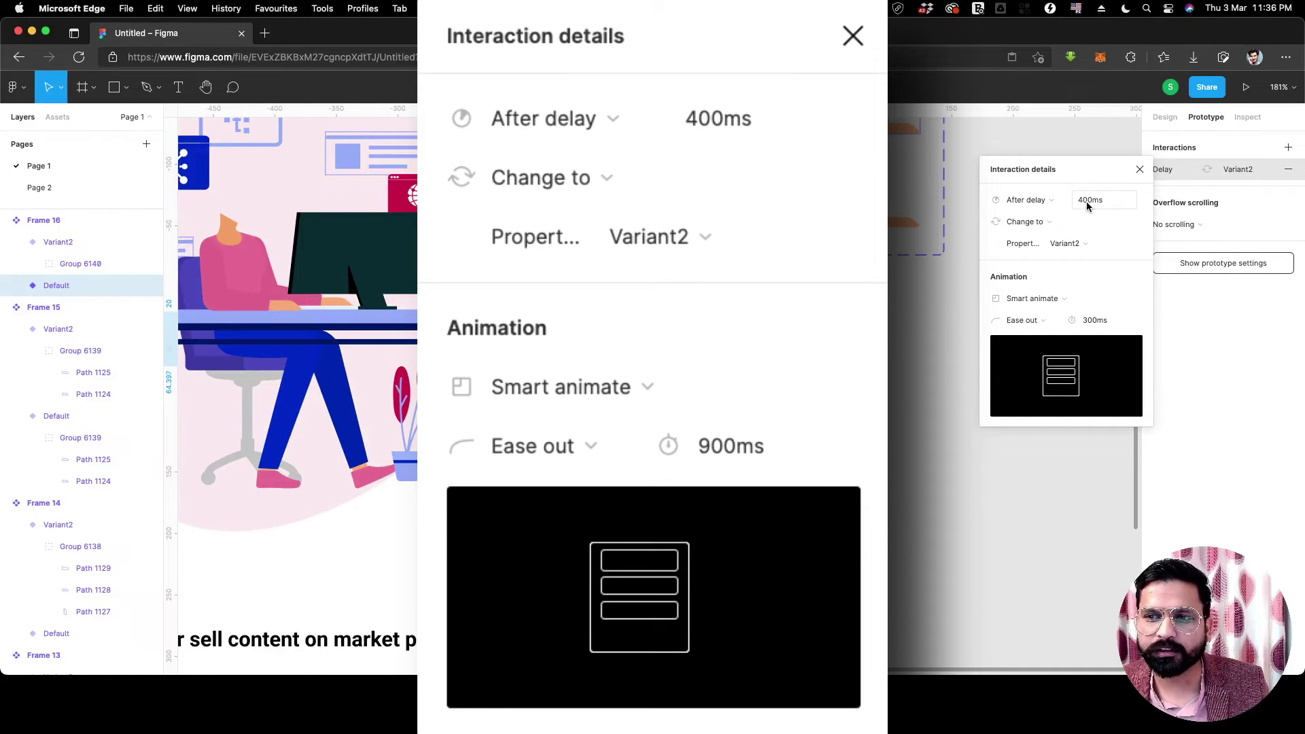
left_click(1083, 324)
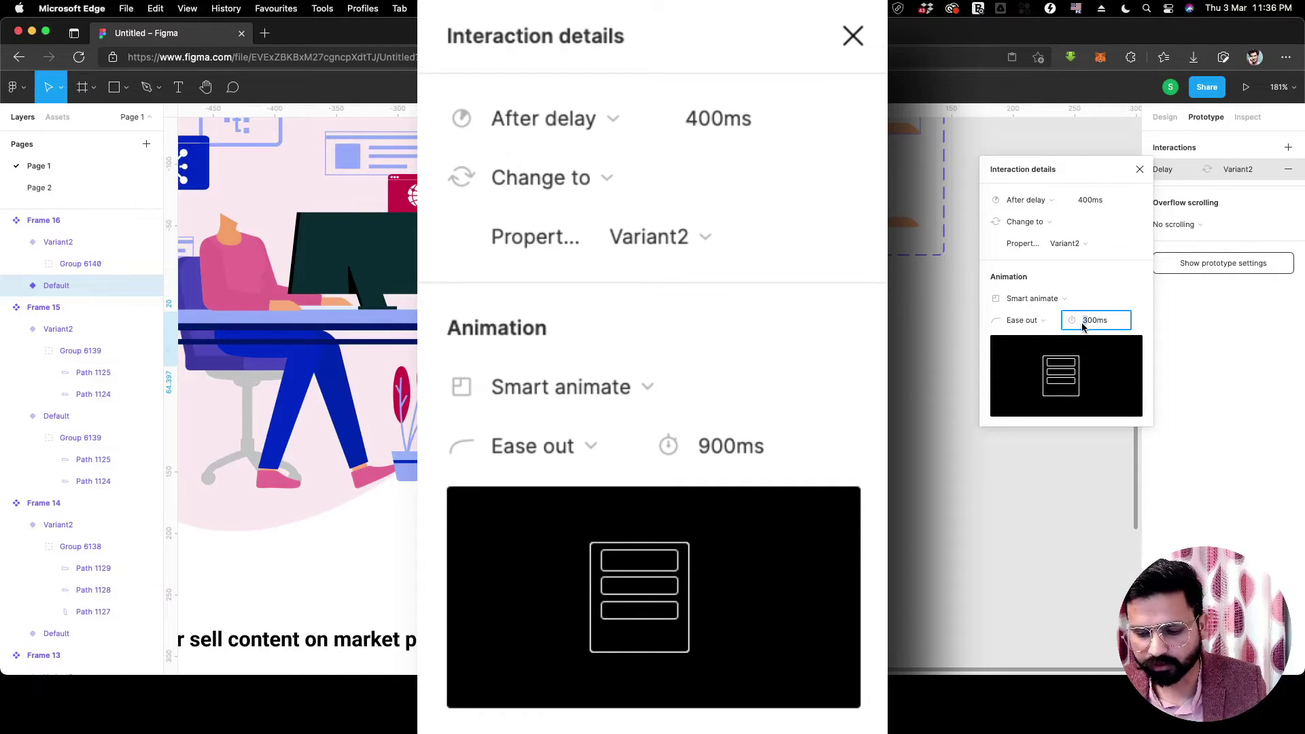
Link the second head variant back to the default one, triggered after an 800 ms delay with a 900 ms Smart animate.
left_click(835, 418)
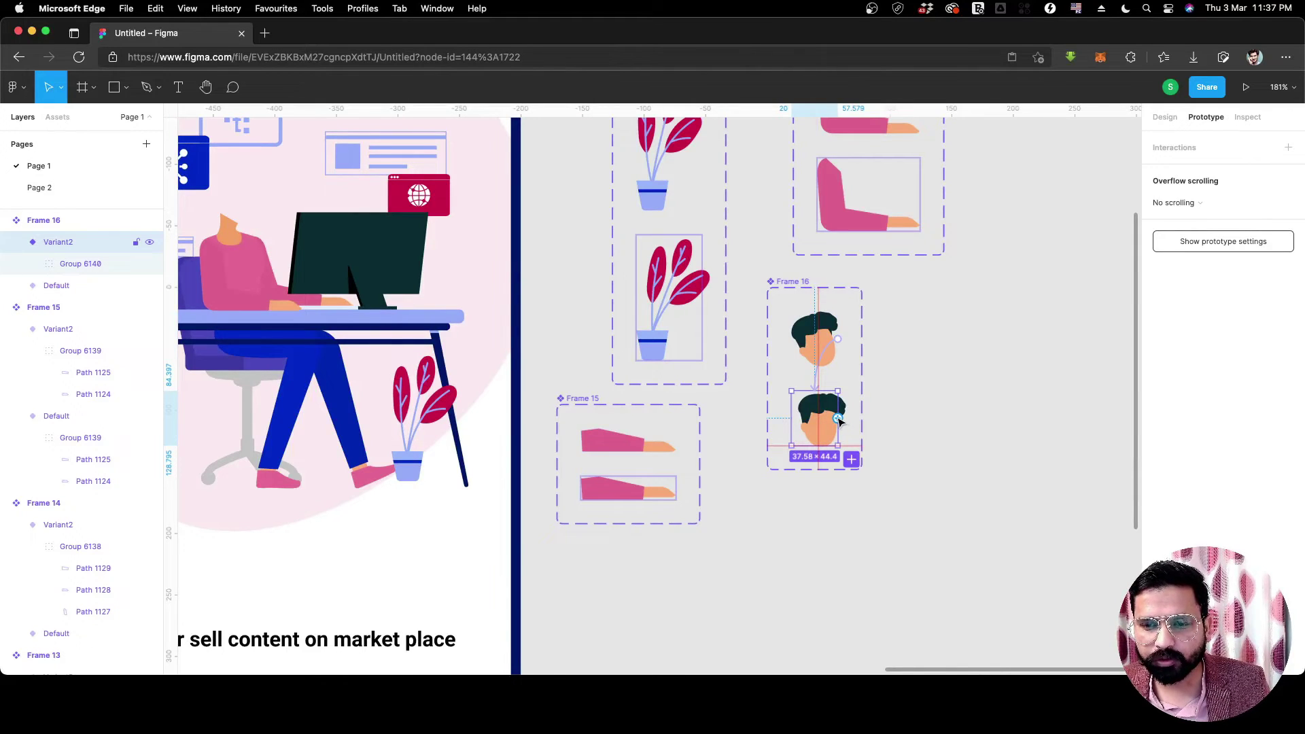
left_click_drag(838, 418, 830, 365)
left_click(1024, 203)
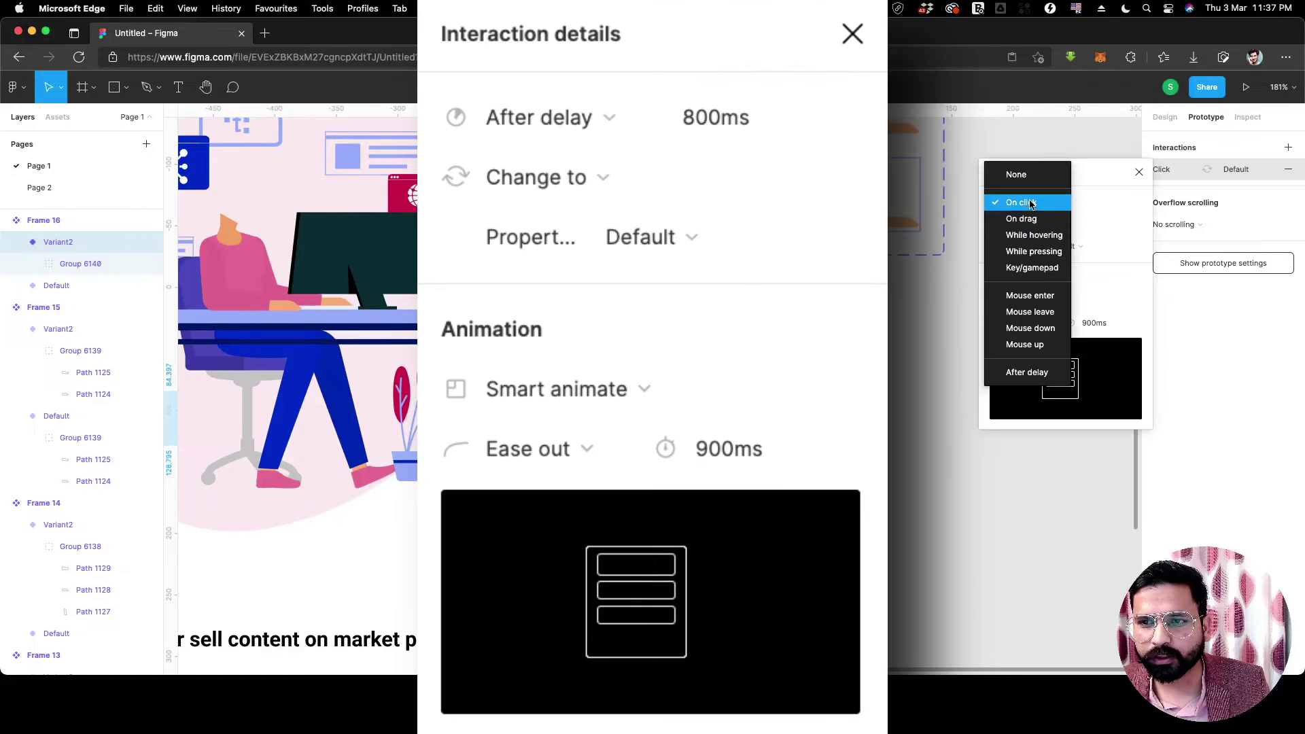
left_click(1024, 373)
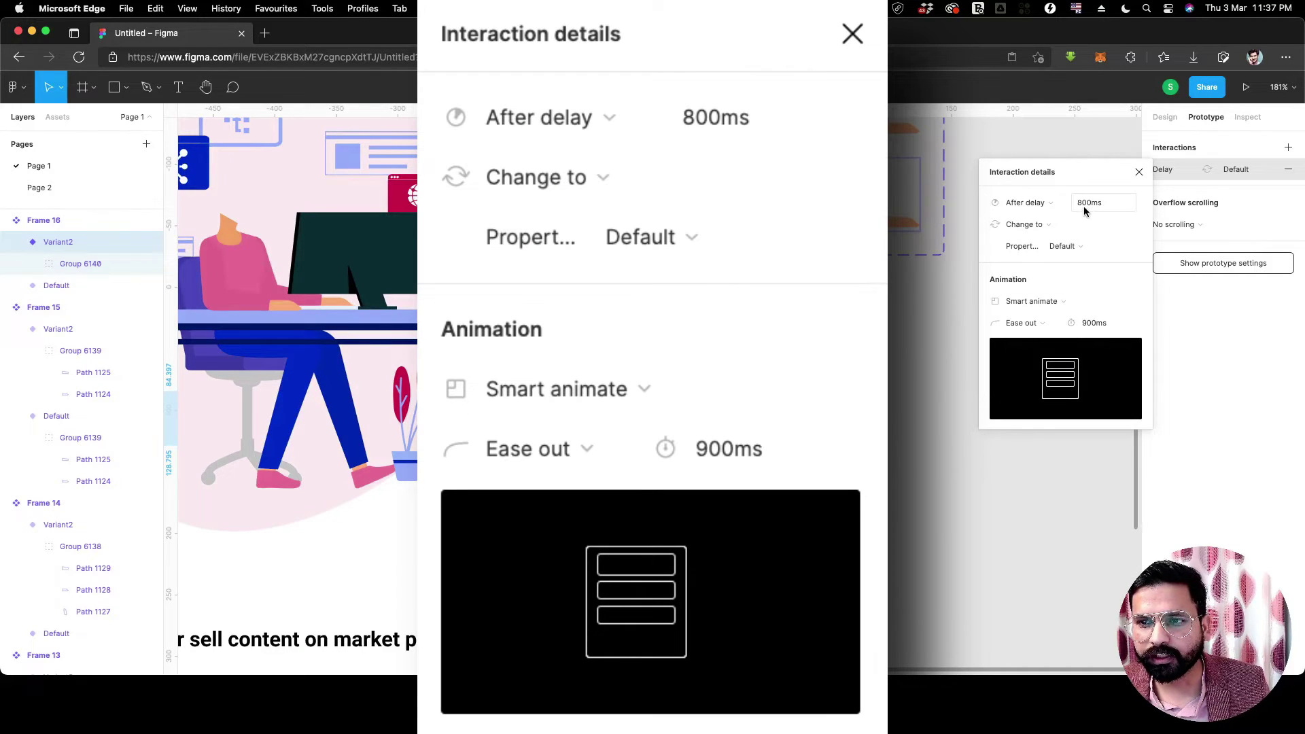
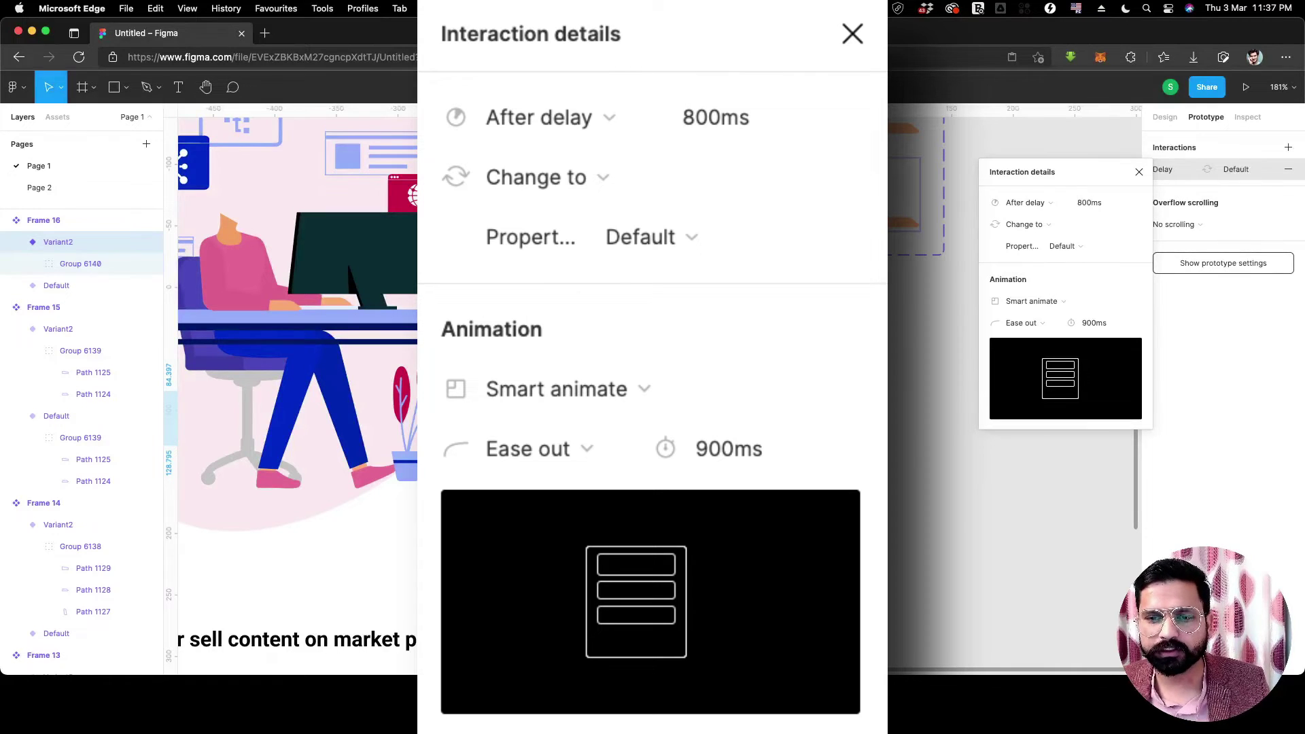
left_click(909, 394)
Place an instance of the animated head component on the seated man's neck in the second screen.
scroll(935, 399, "left", 3)
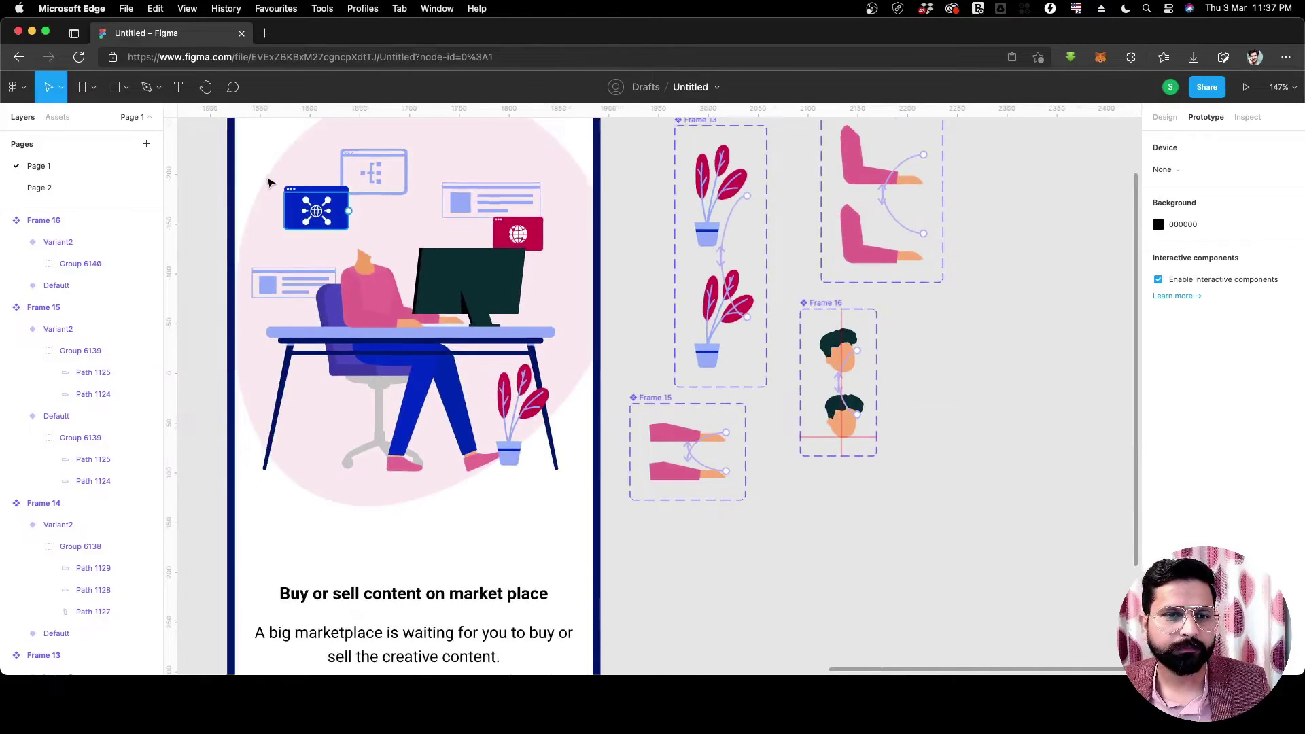
scroll(277, 181, "up", 10)
left_click(58, 117)
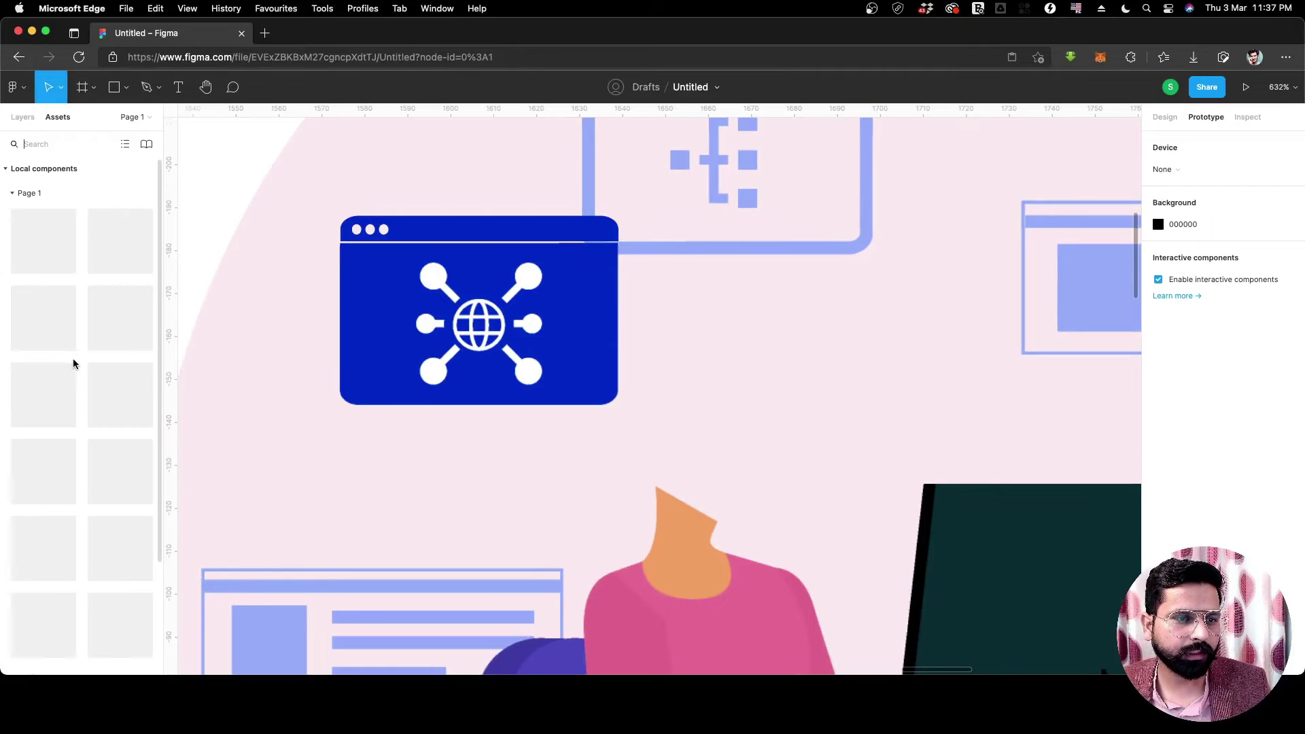
left_click_drag(39, 471, 703, 455)
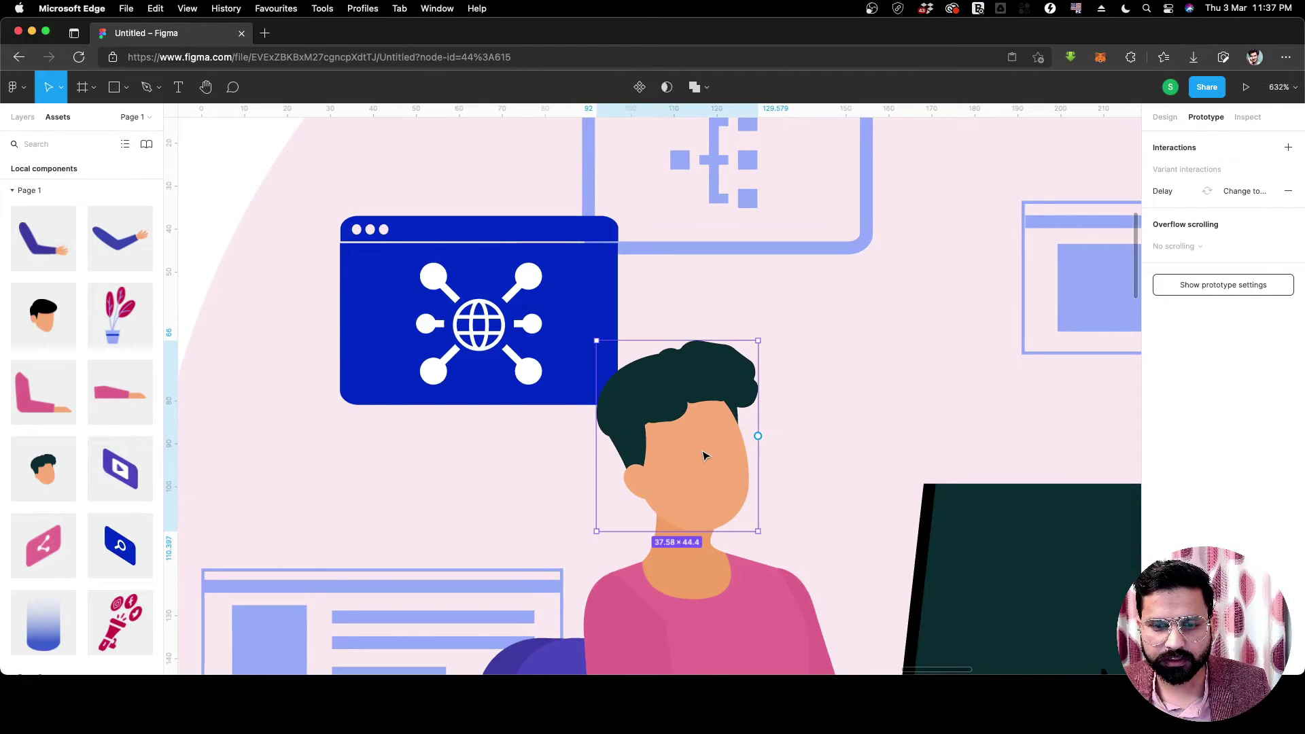
Cut the red globe window out of the illustration and paste it onto the empty canvas beside the bent pink arm component.
key("shift+1")
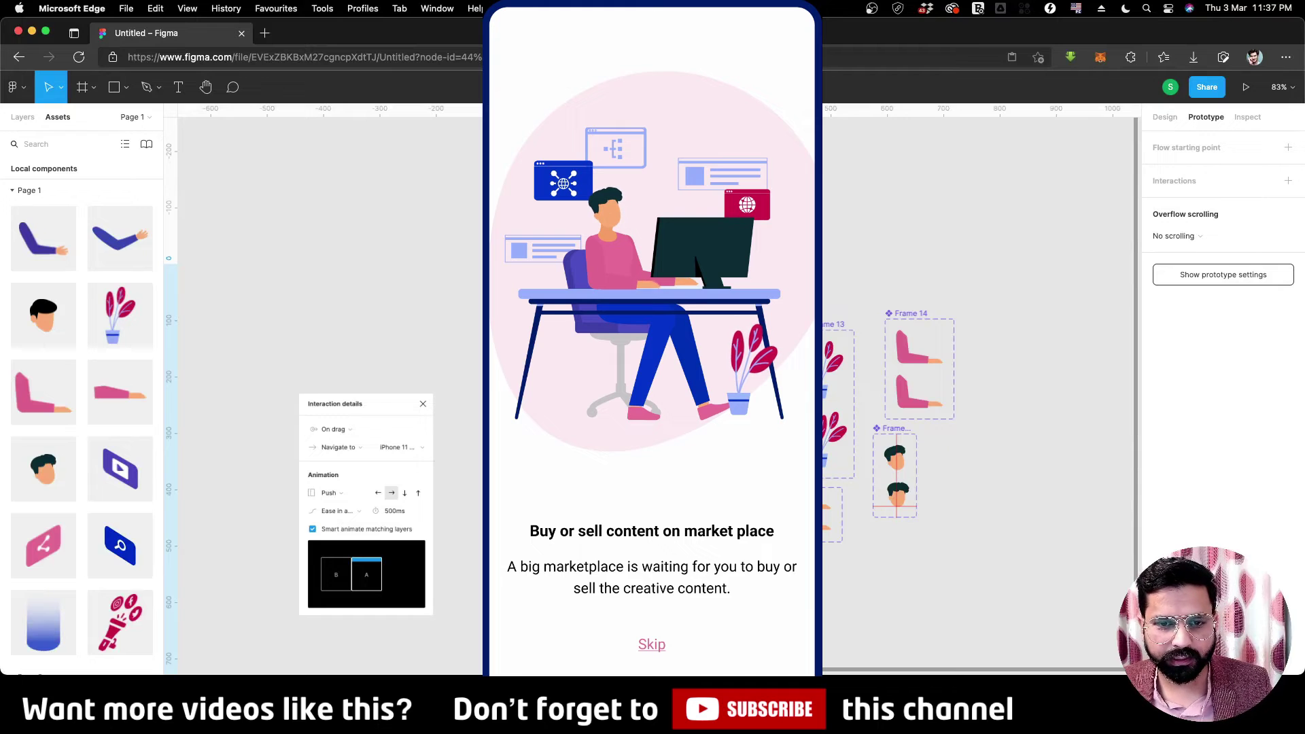
scroll(736, 423, "up", 2)
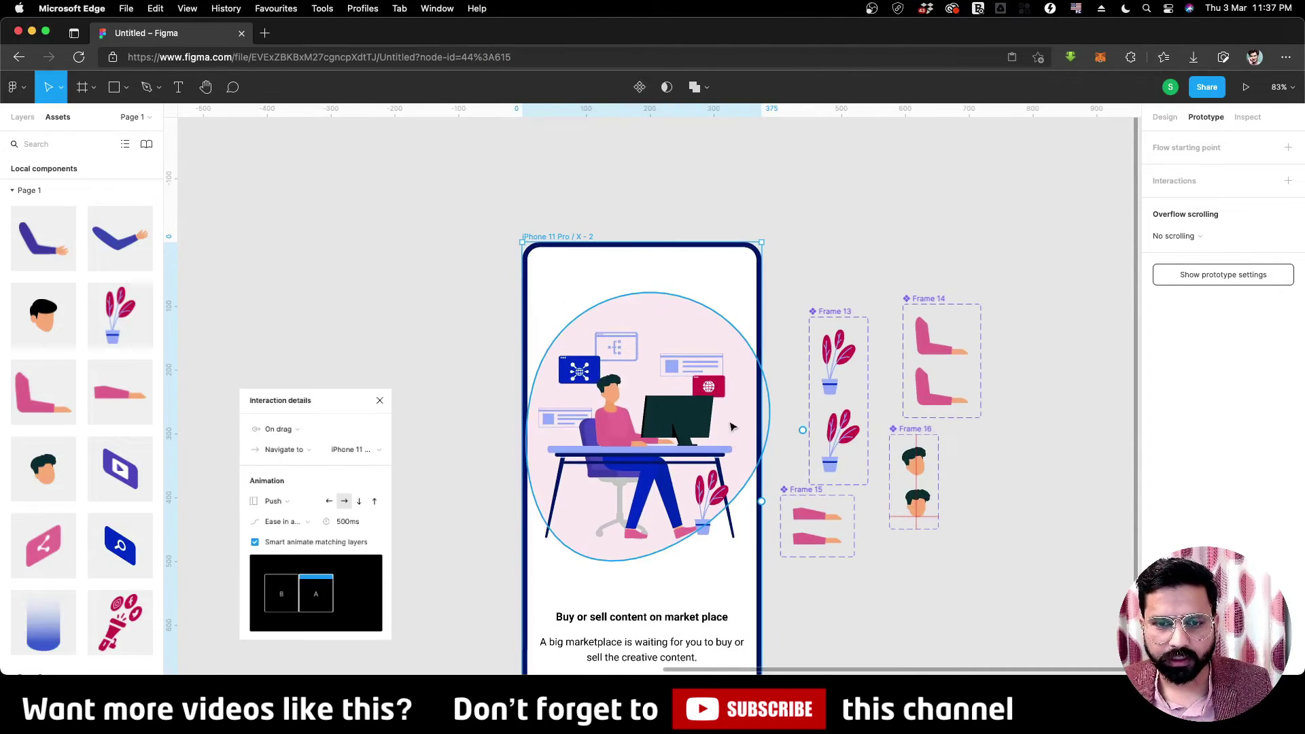
scroll(741, 367, "down", 1)
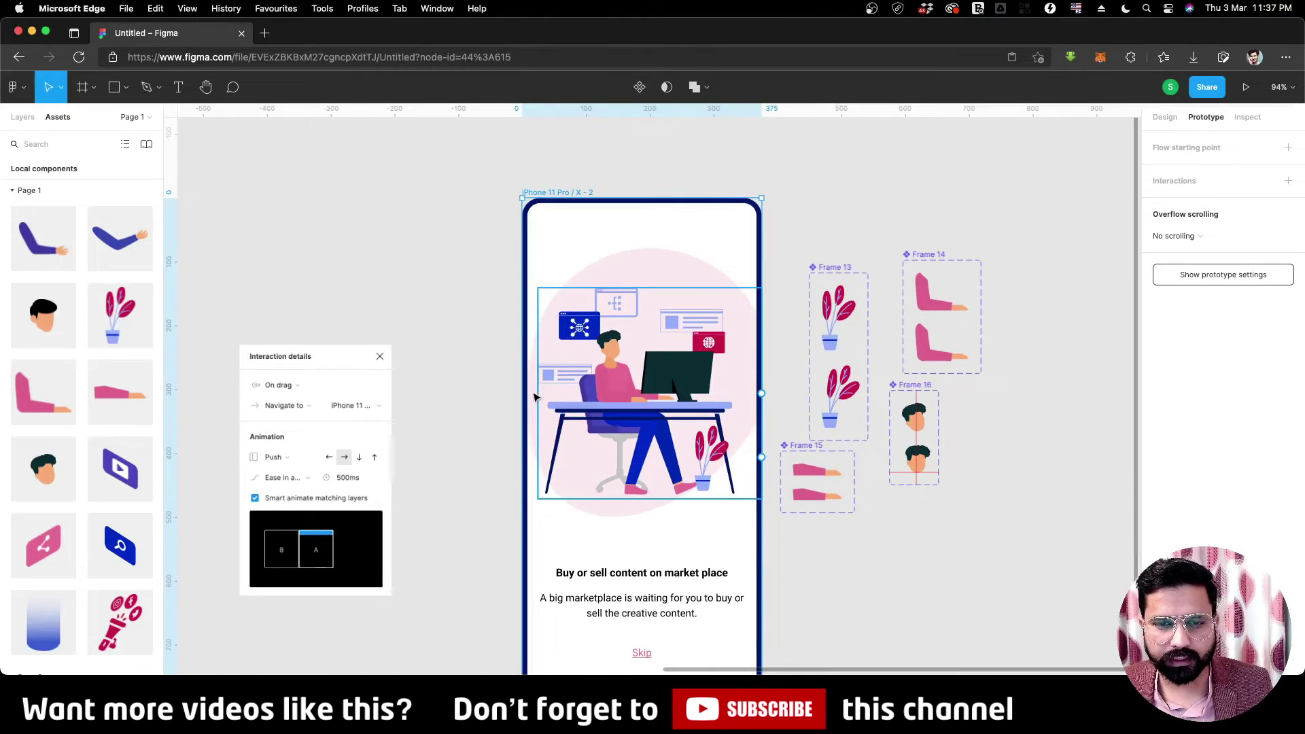
scroll(653, 424, "up", 1)
scroll(652, 424, "up", 1)
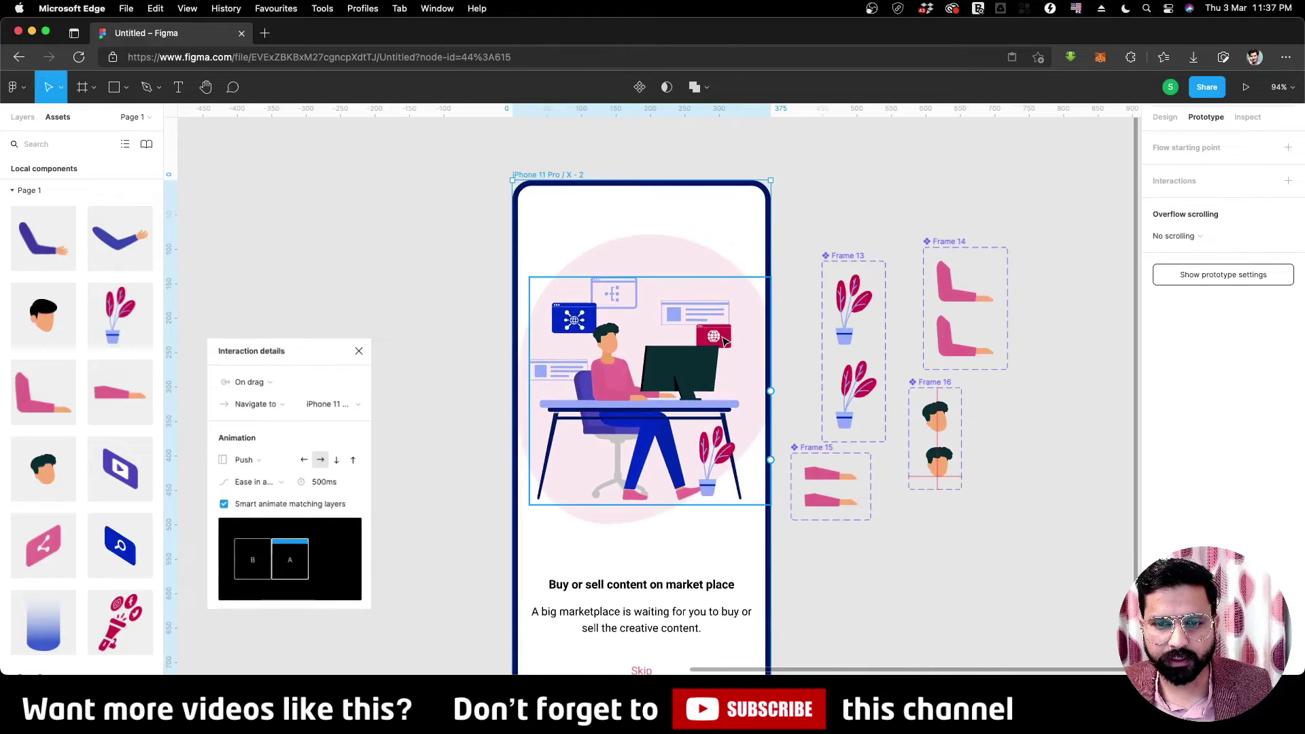
left_click(724, 341)
double_click(724, 342)
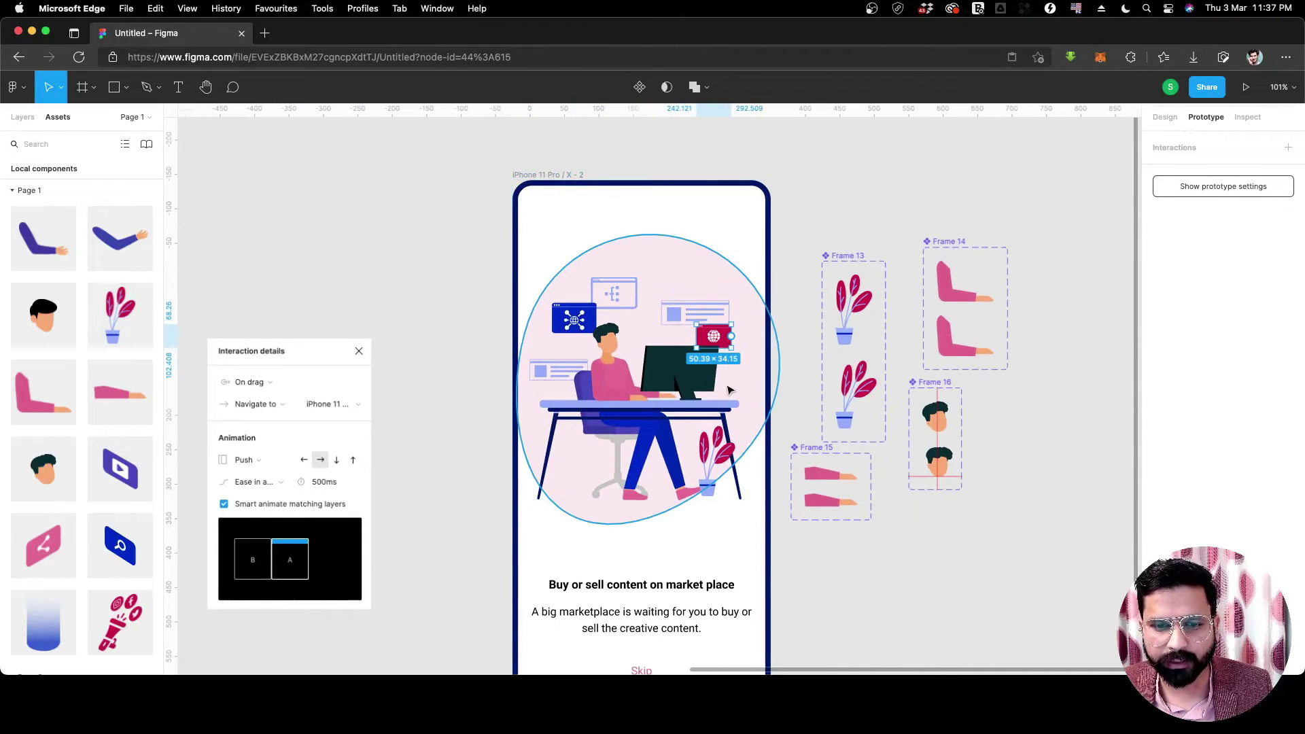
scroll(727, 360, "up", 2)
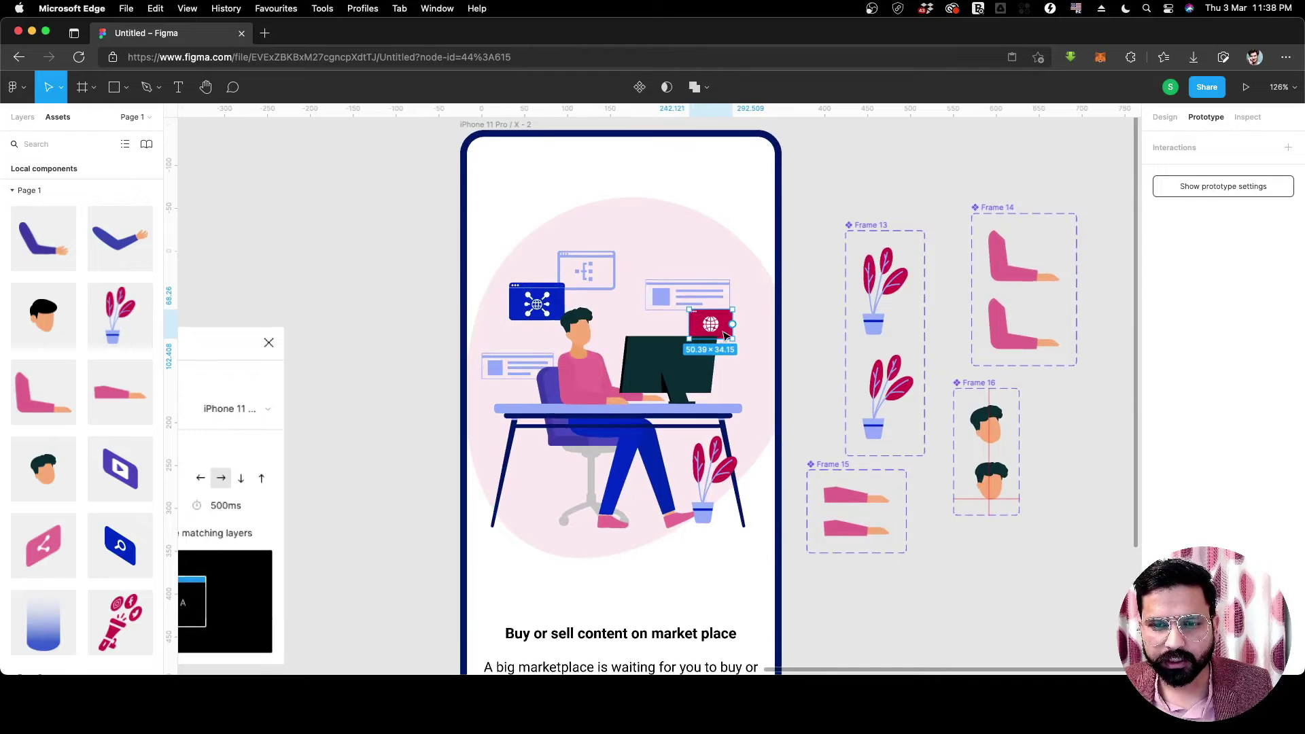
key("super+x")
key("super+v")
left_click_drag(907, 157, 975, 158)
scroll(775, 181, "right", 5)
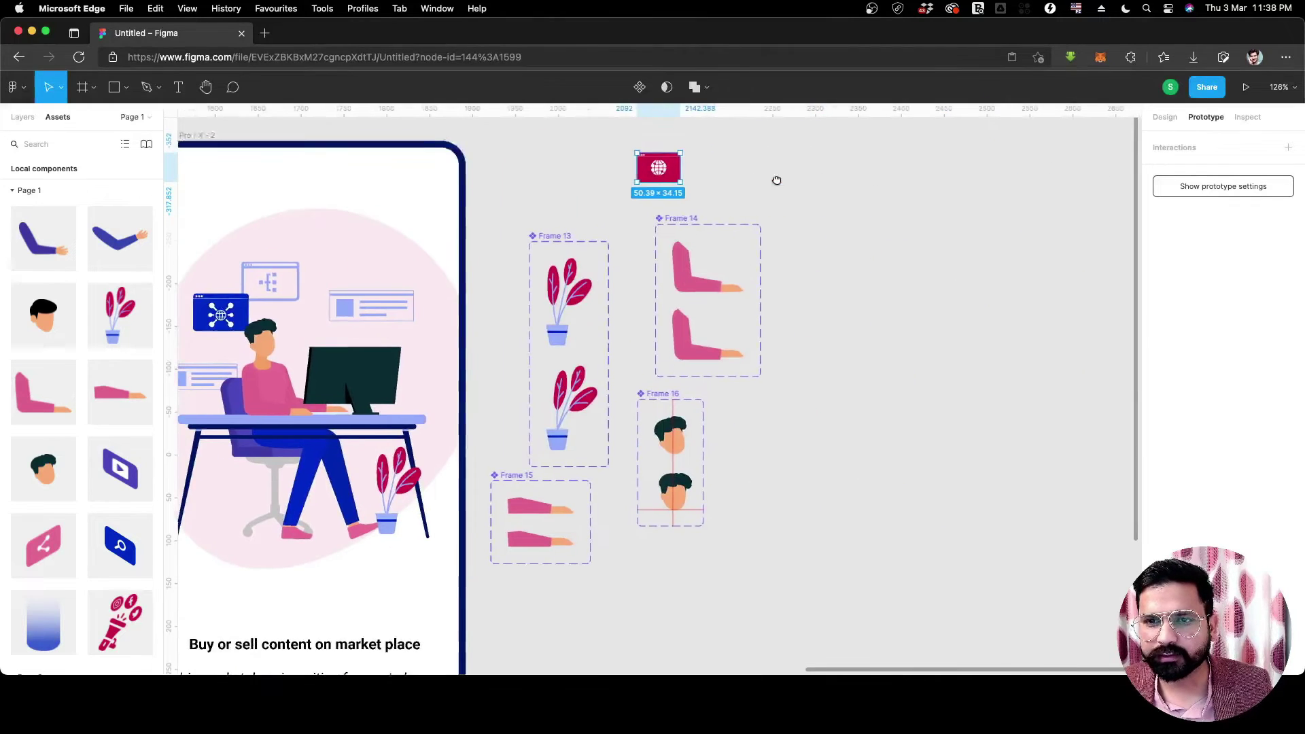
left_click_drag(673, 171, 842, 236)
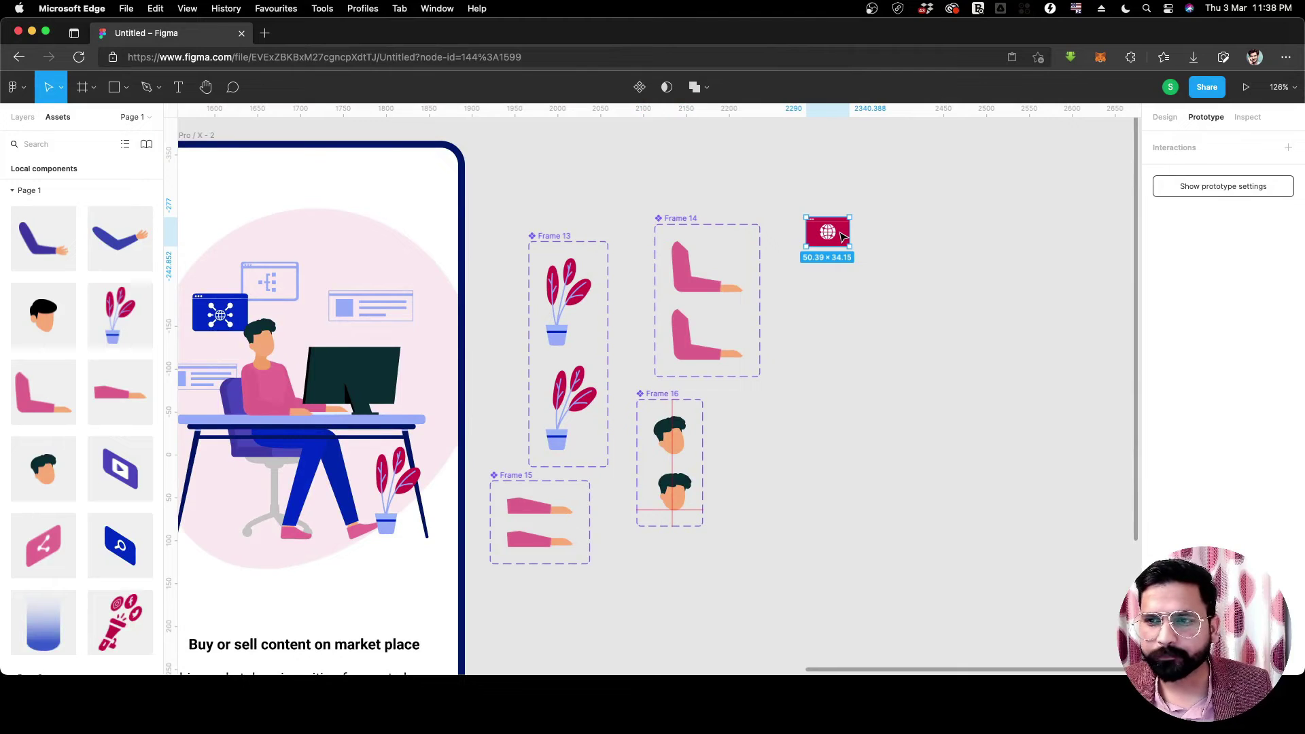
Wrap the red globe window in its own frame and turn that frame into a component.
right_click(843, 236)
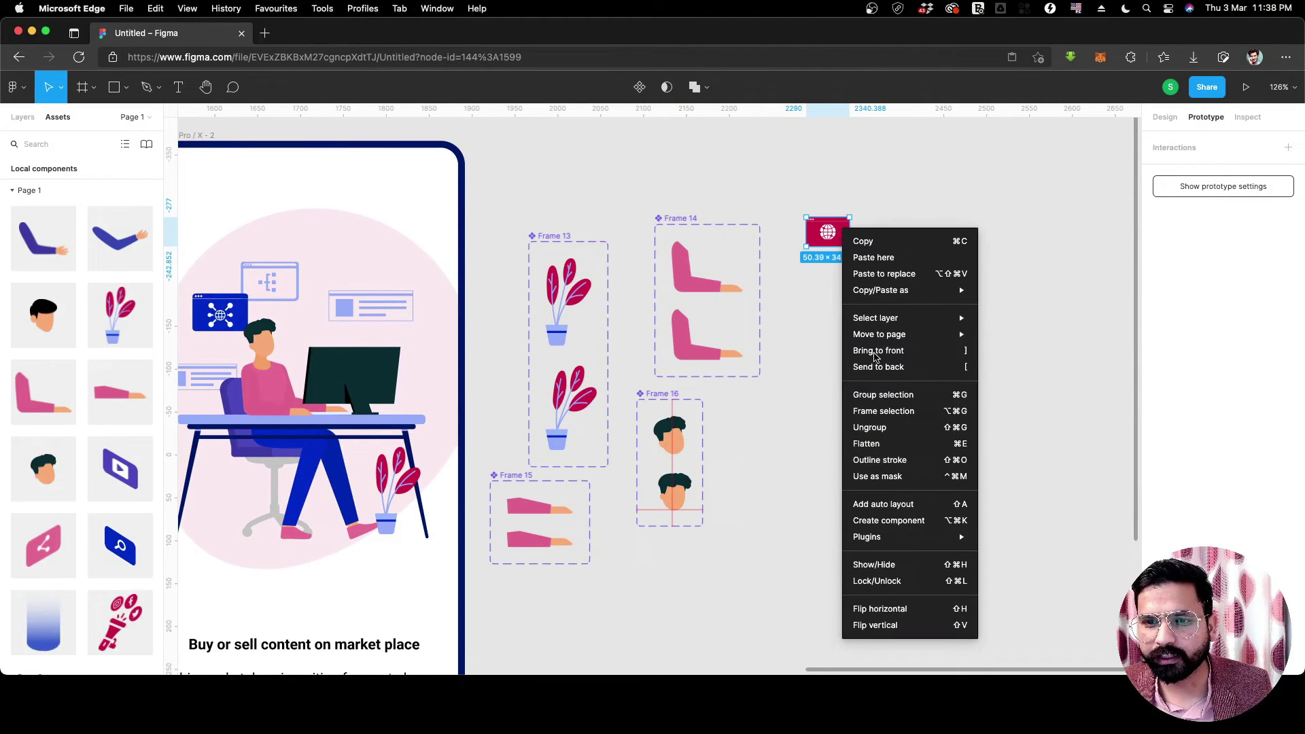
left_click(884, 412)
left_click(639, 87)
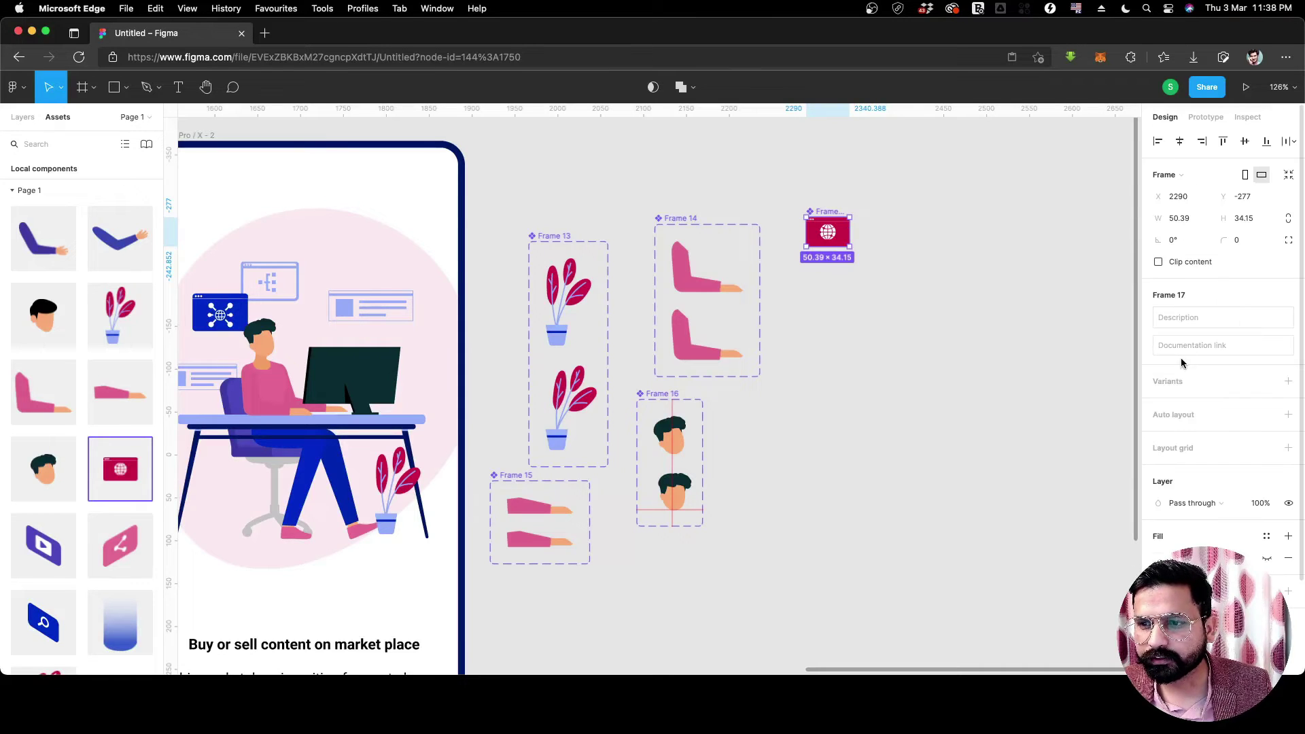
Add a second variant to the red globe window component and link the default variant to it with a prototype interaction.
left_click(1171, 381)
scroll(870, 221, "up", 5)
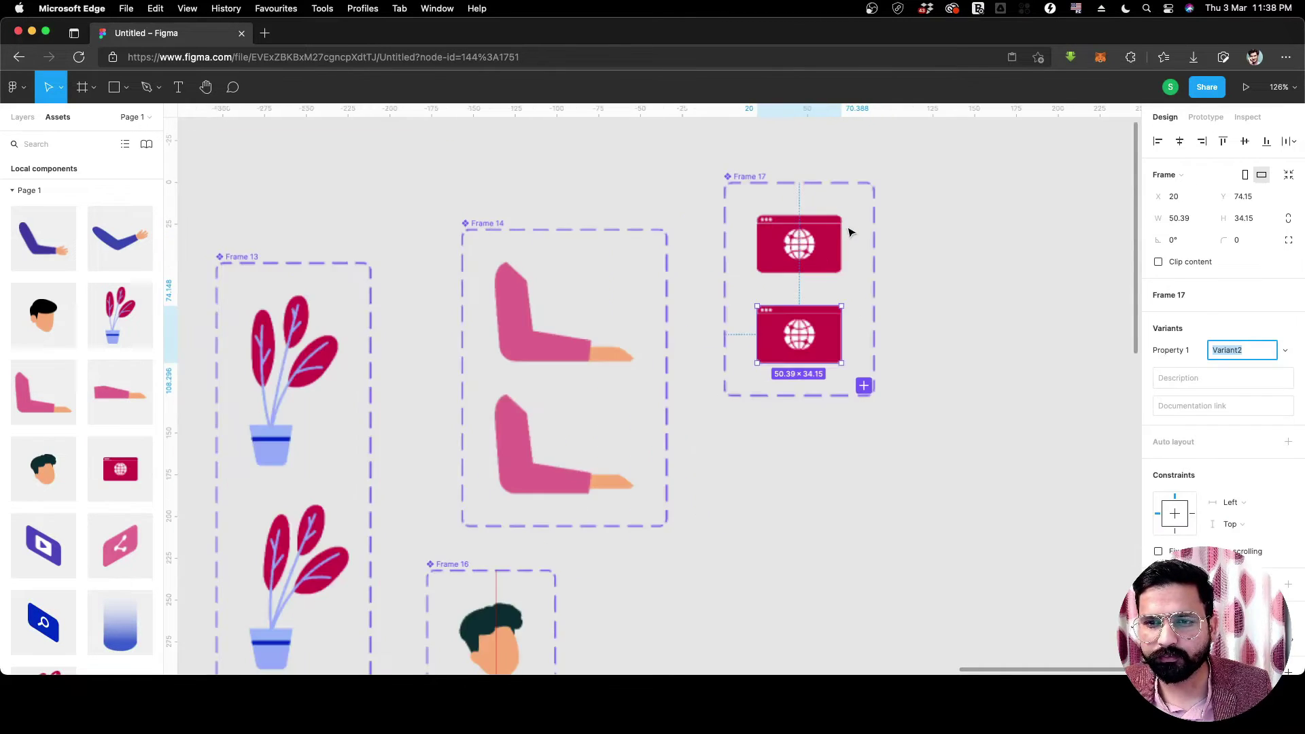
left_click(825, 275)
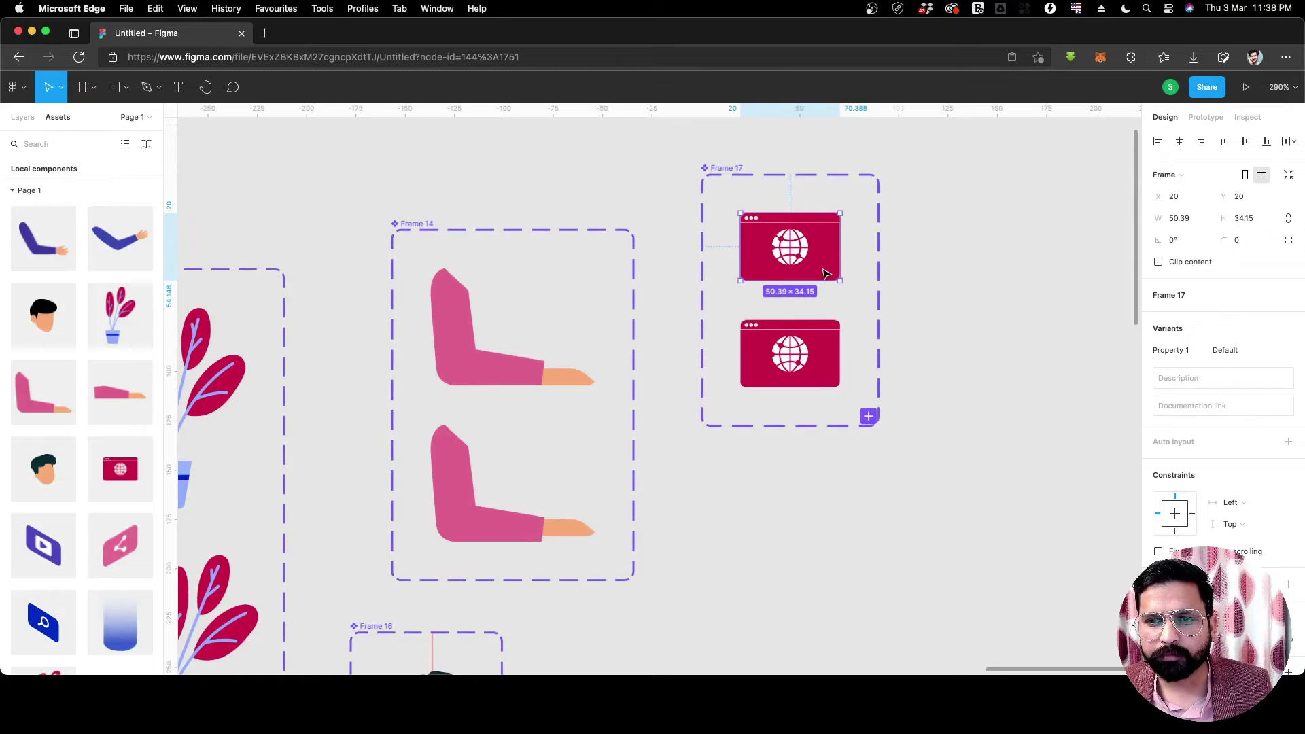
left_click(1205, 117)
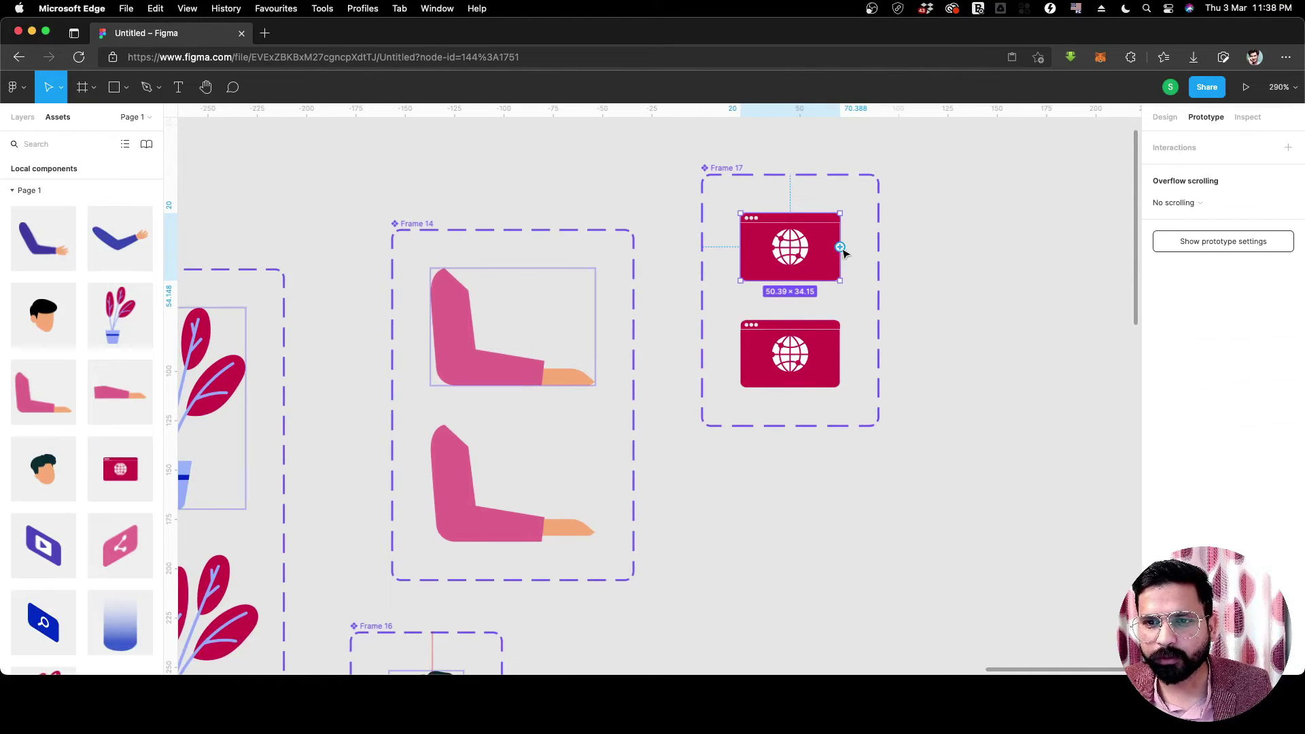
left_click_drag(840, 247, 829, 347)
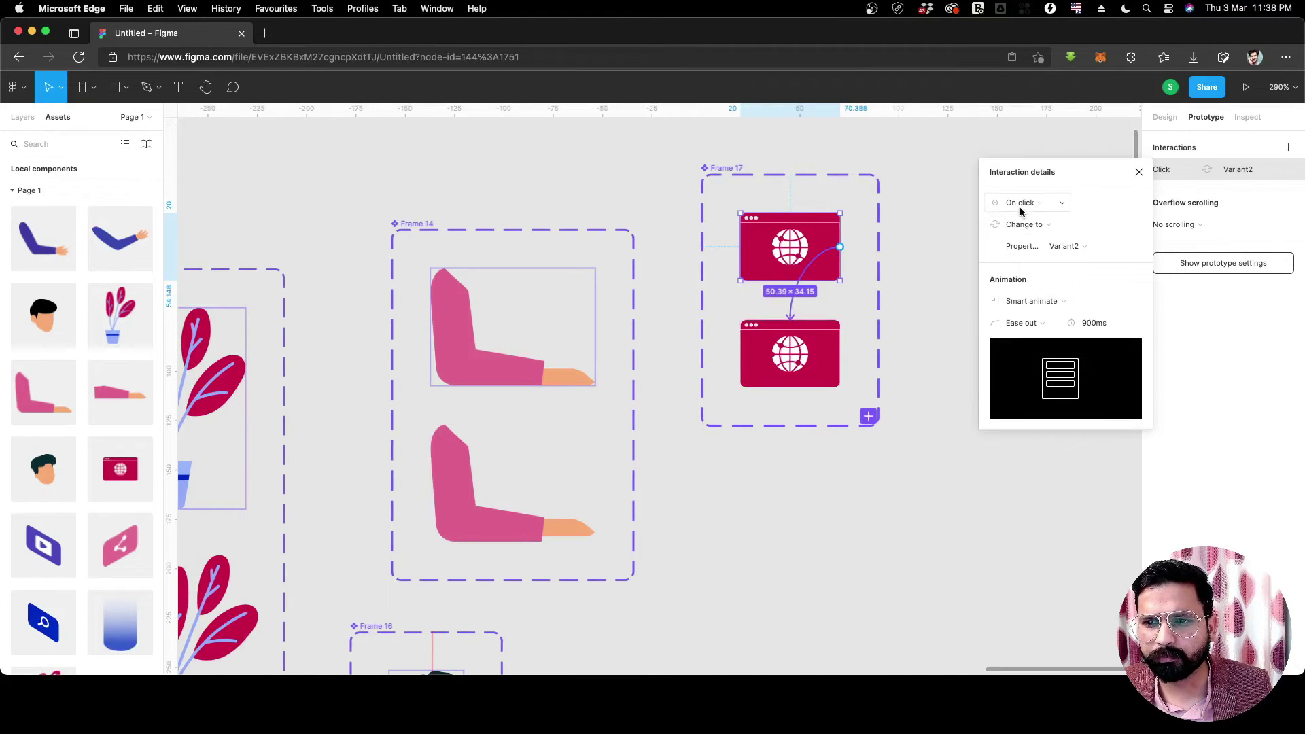
Set the default globe window variant's interaction to After delay 1ms with a 500ms Smart animate duration.
left_click(1020, 204)
left_click(1017, 374)
left_click(1084, 205)
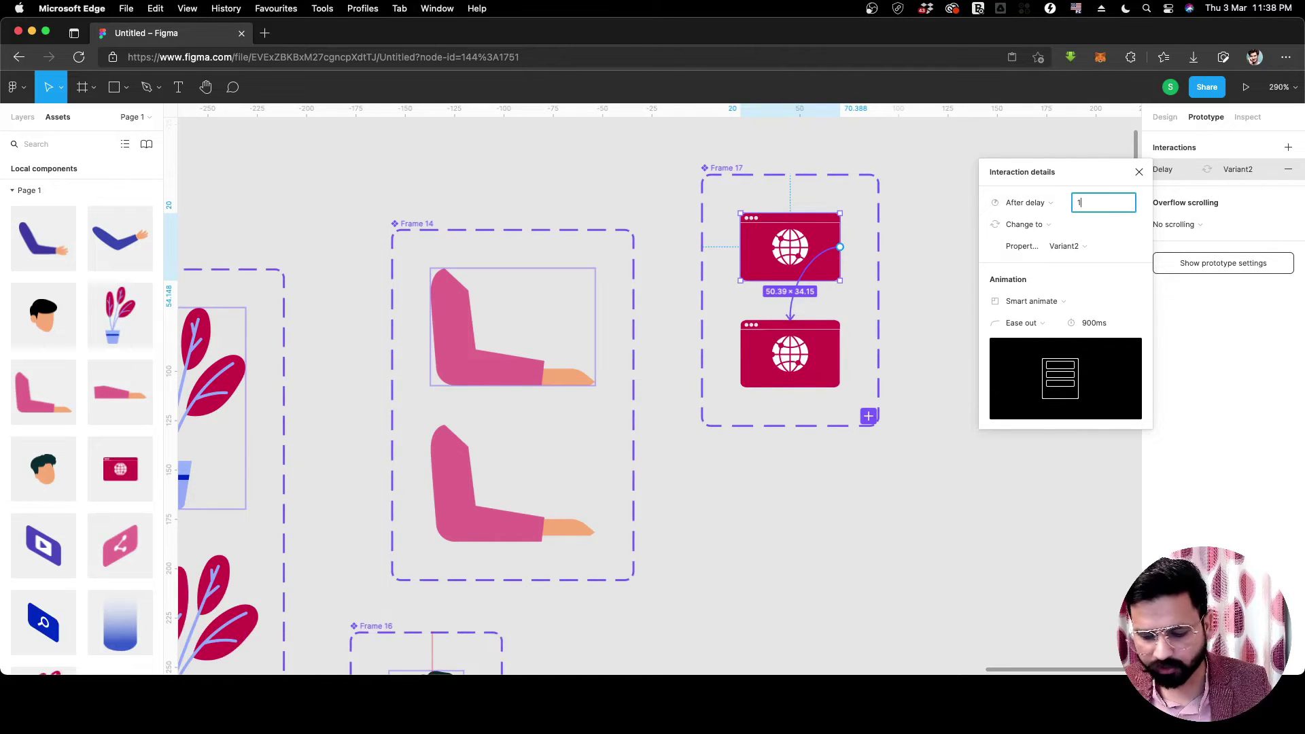
key("Return")
left_click(1085, 322)
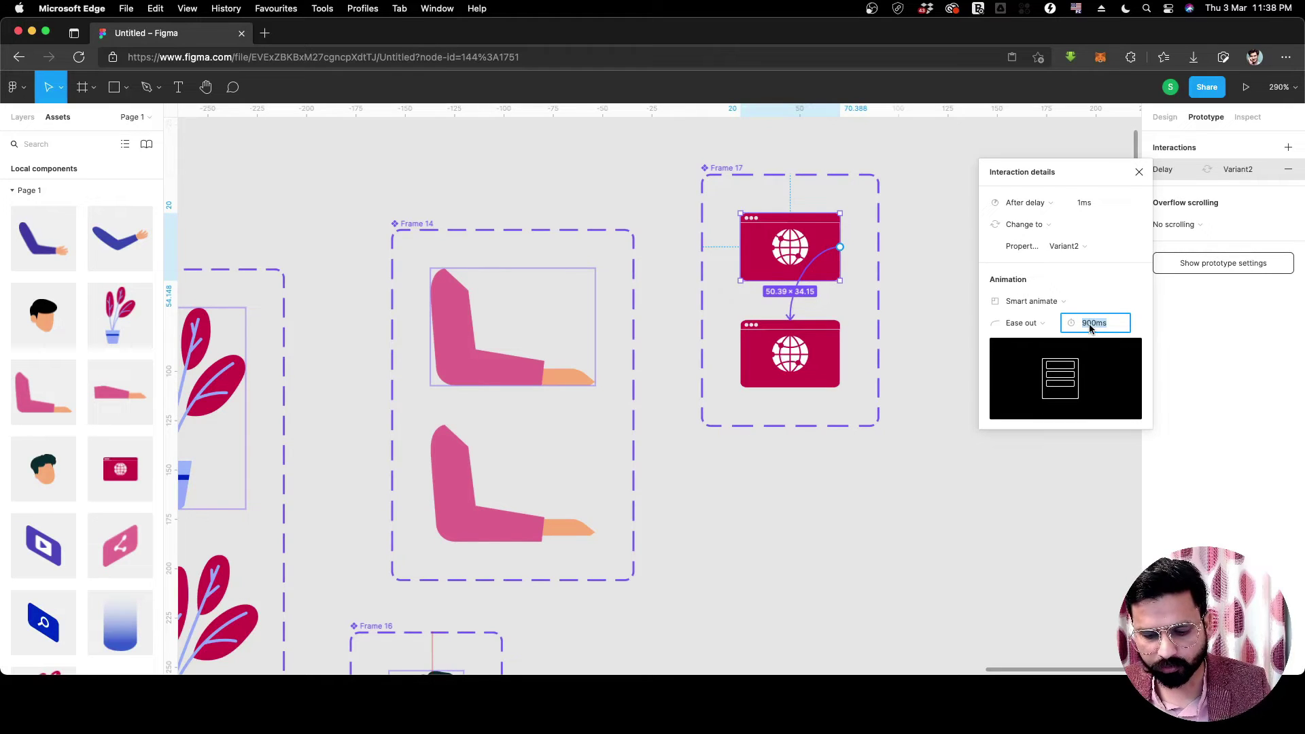
type("500")
key("Return")
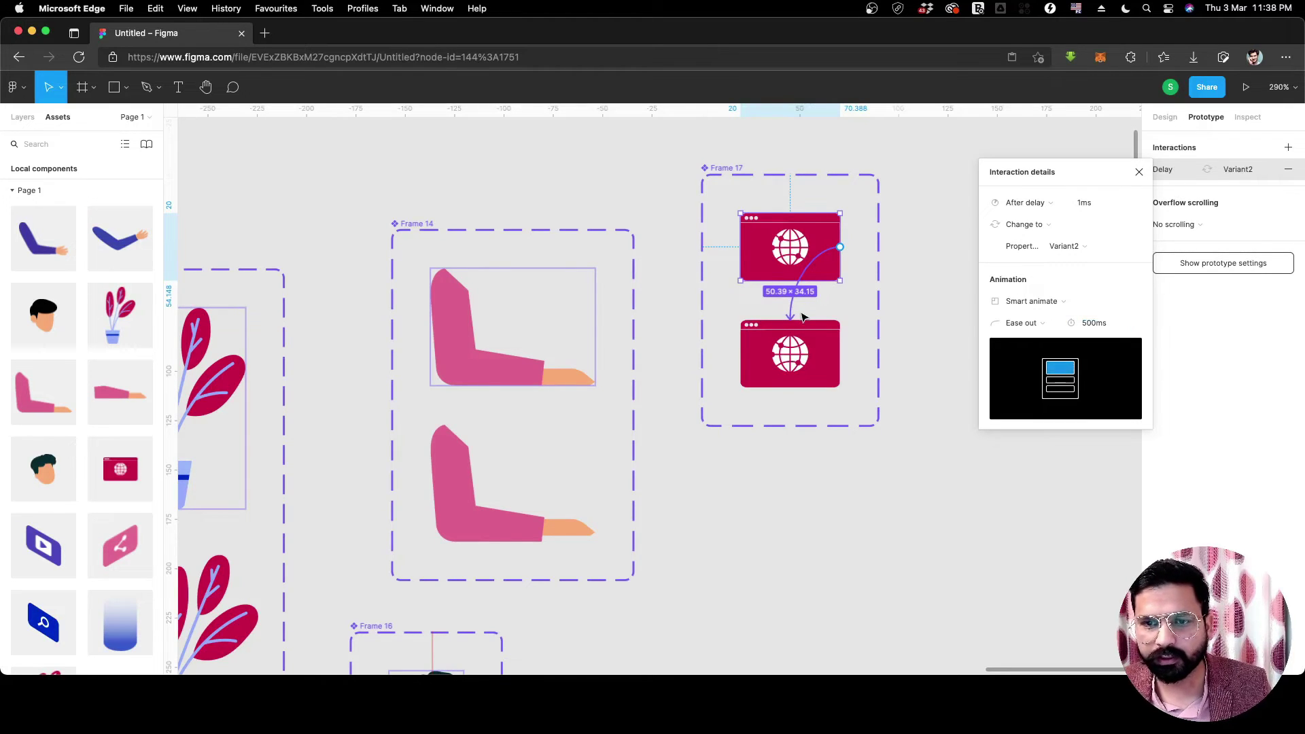
Link the second globe window variant back to the default variant with an After delay trigger of 1ms.
left_click(837, 352)
left_click_drag(840, 353, 833, 272)
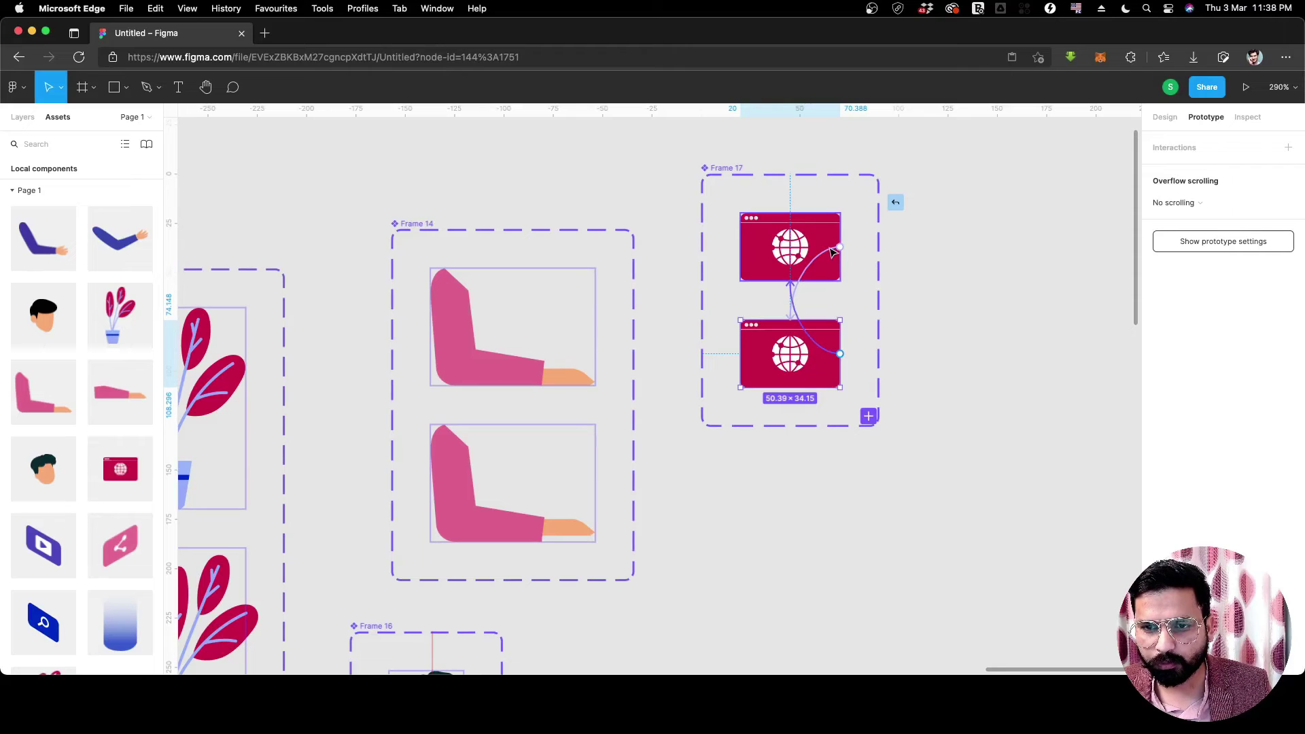
left_click(1023, 202)
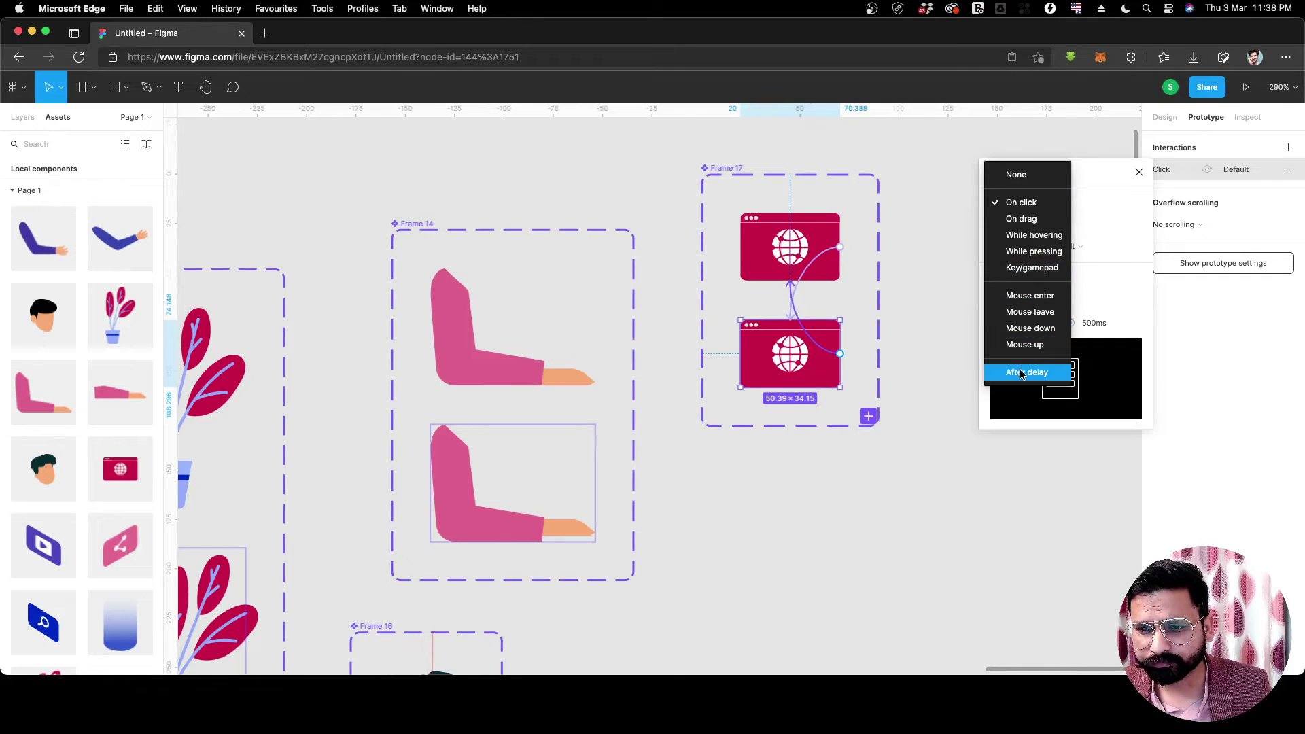
left_click(1027, 372)
left_click(1094, 204)
type("1")
key("Return")
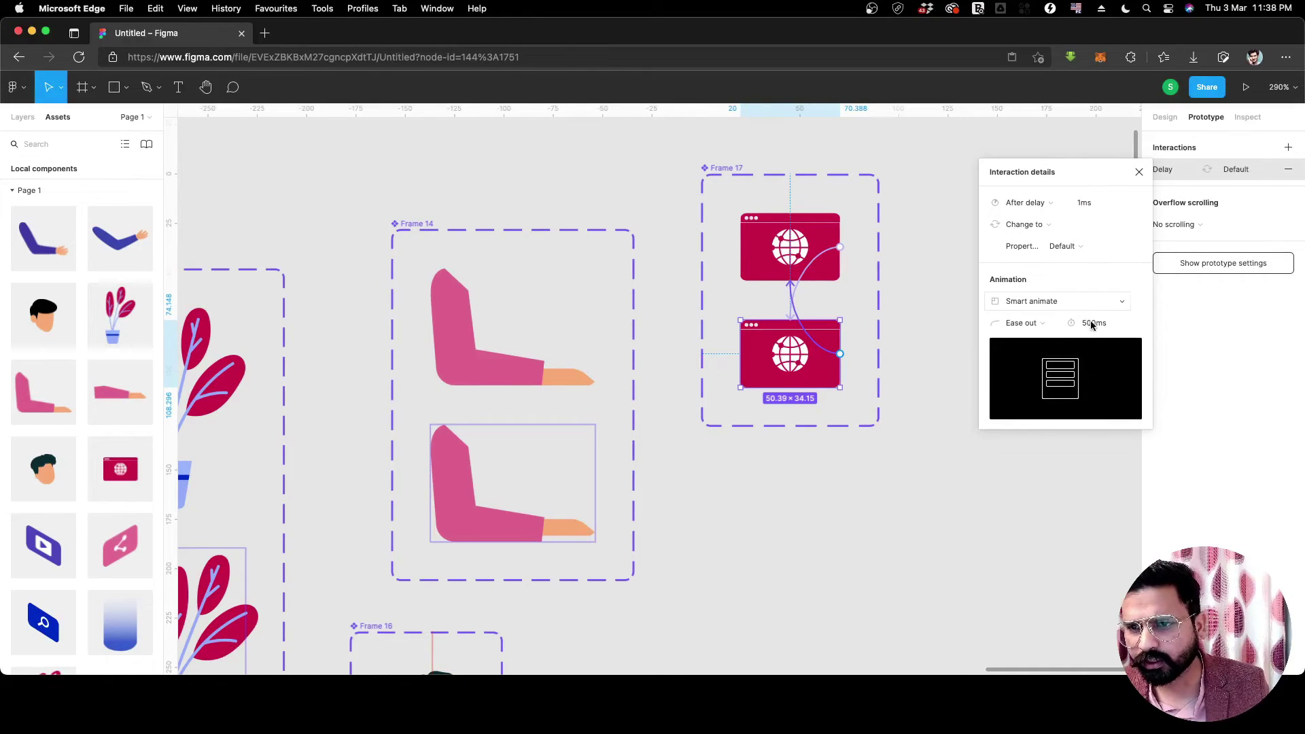
left_click(926, 349)
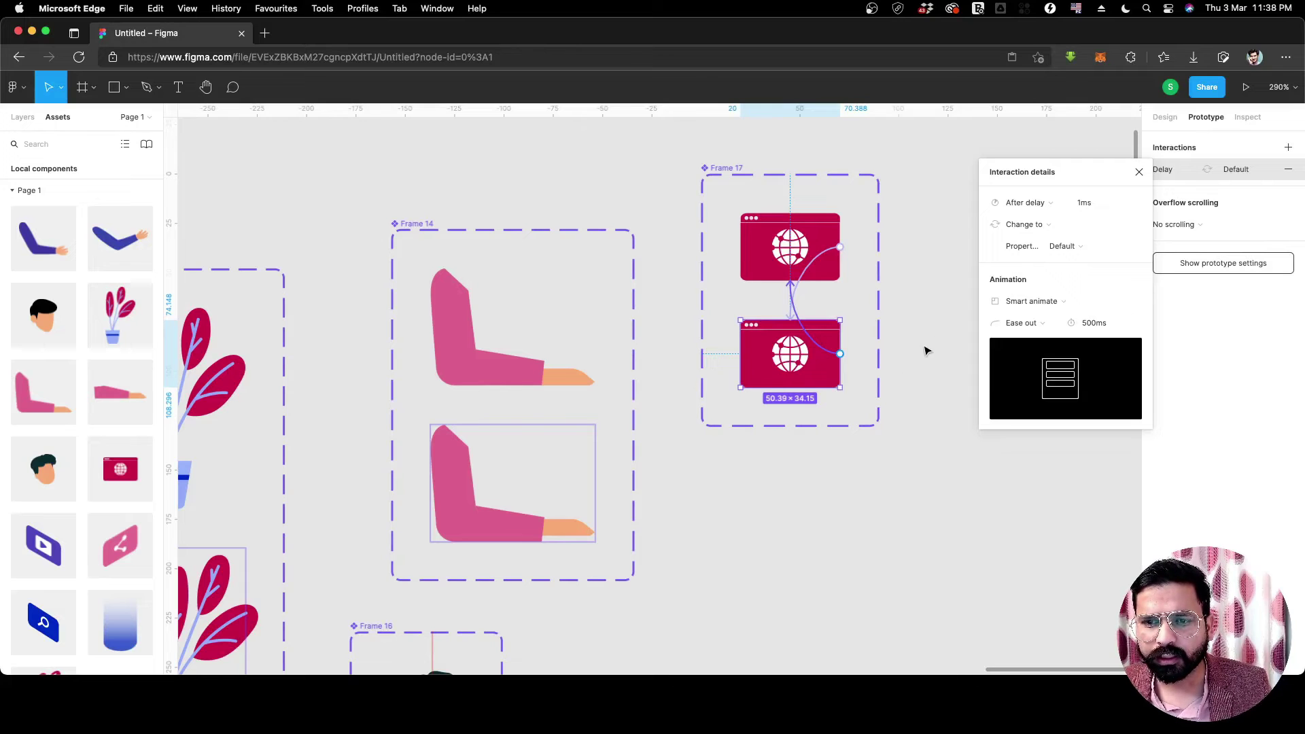
Place an instance of the red globe window component above the monitor in the second screen's illustration.
scroll(926, 349, "down", 3)
scroll(892, 344, "left", 5)
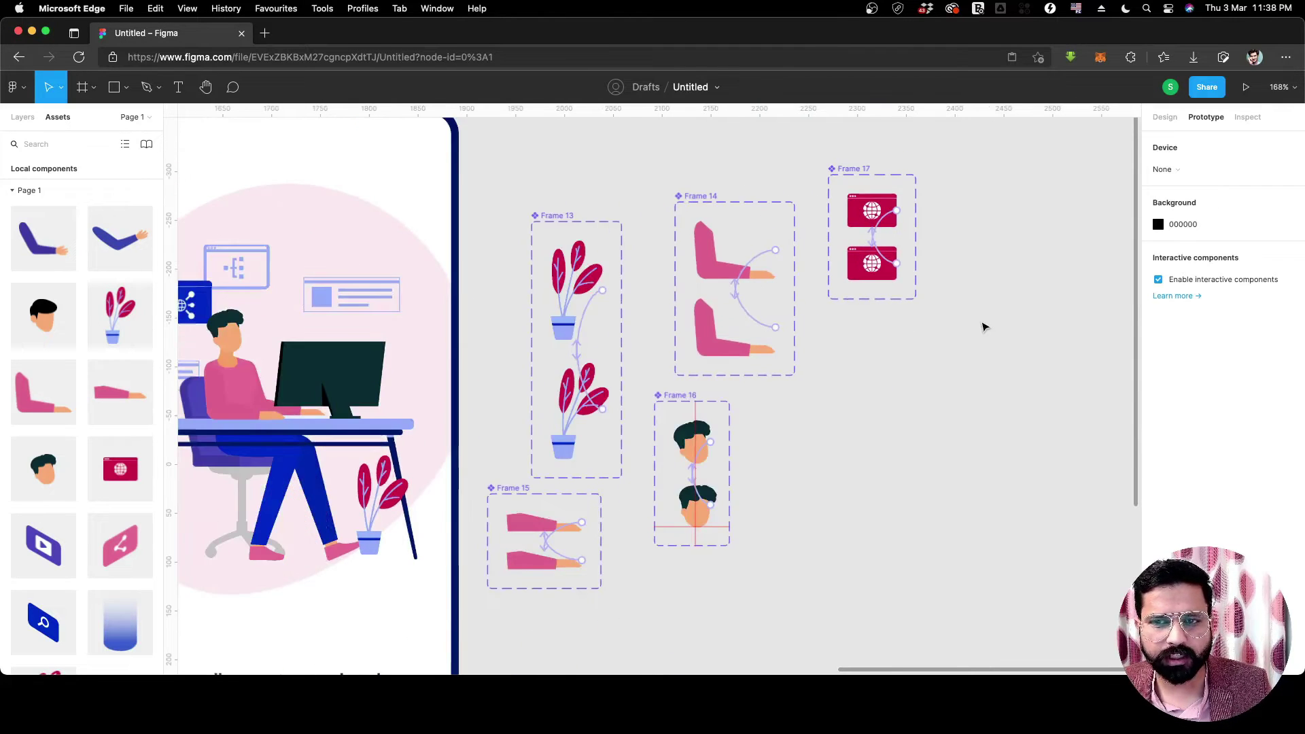
scroll(433, 217, "up", 2)
scroll(579, 193, "left", 5)
scroll(579, 192, "up", 1)
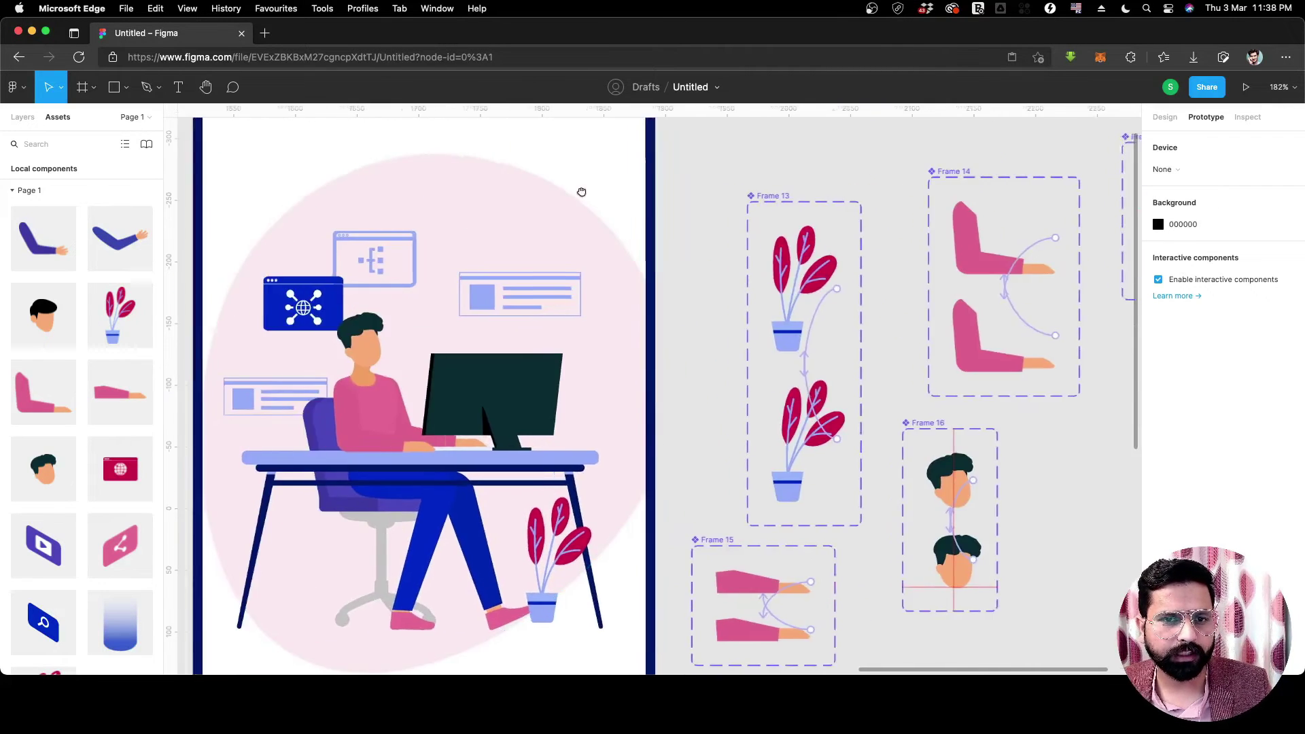
left_click_drag(118, 481, 600, 345)
scroll(785, 326, "down", 2)
scroll(785, 326, "down", 3)
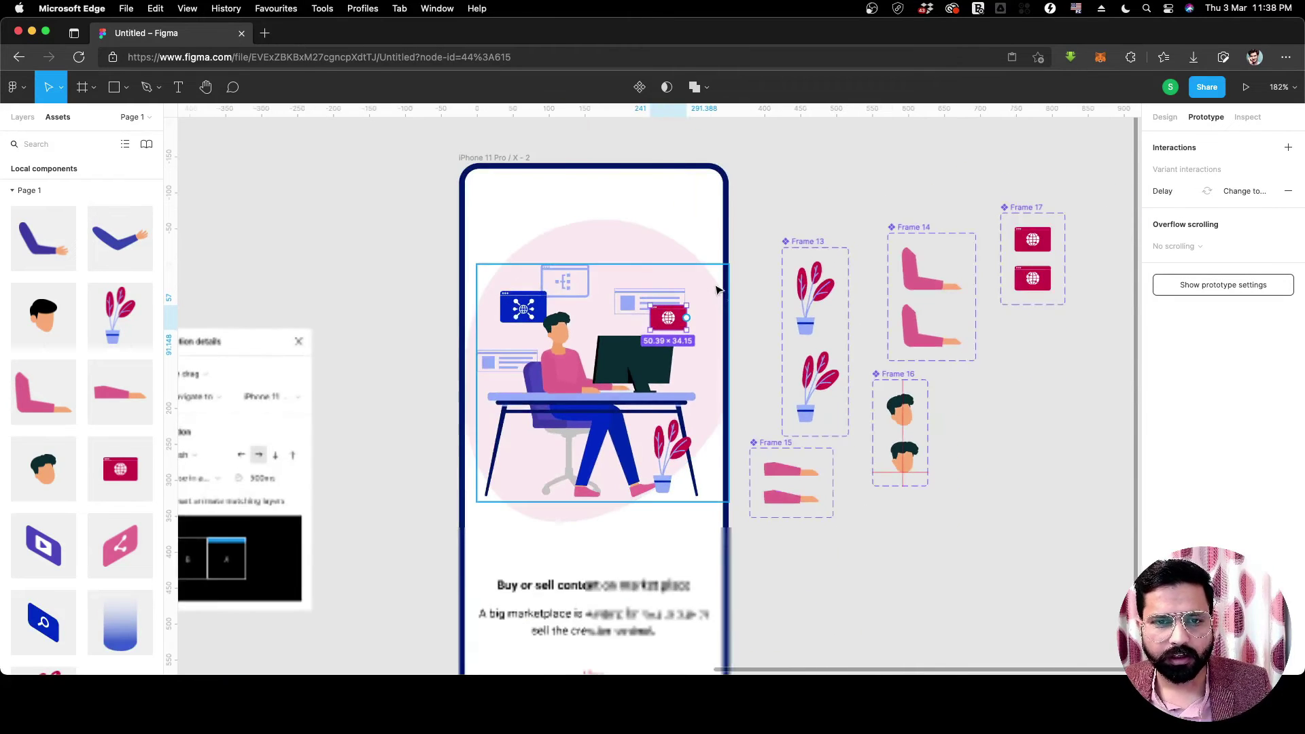
key("Escape")
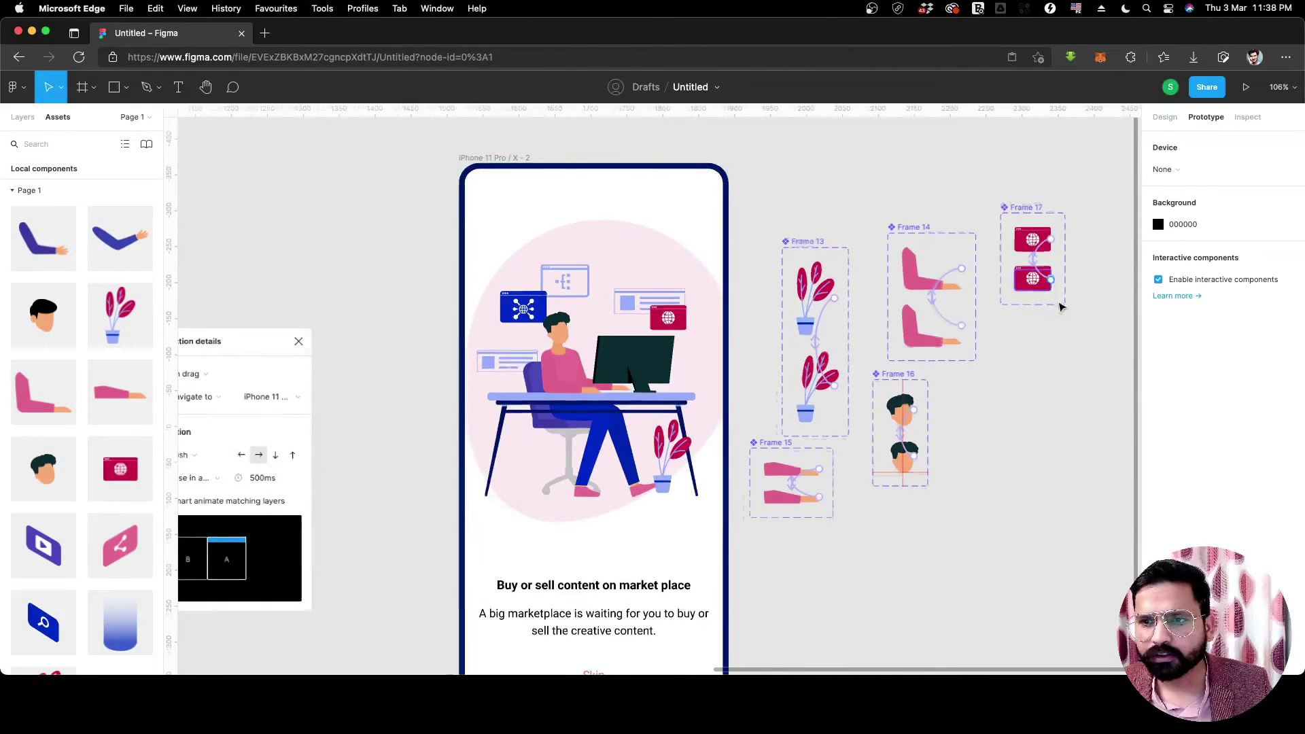
Move the globe window graphic inside the component's second variant down by 11 px.
scroll(1057, 300, "up", 4)
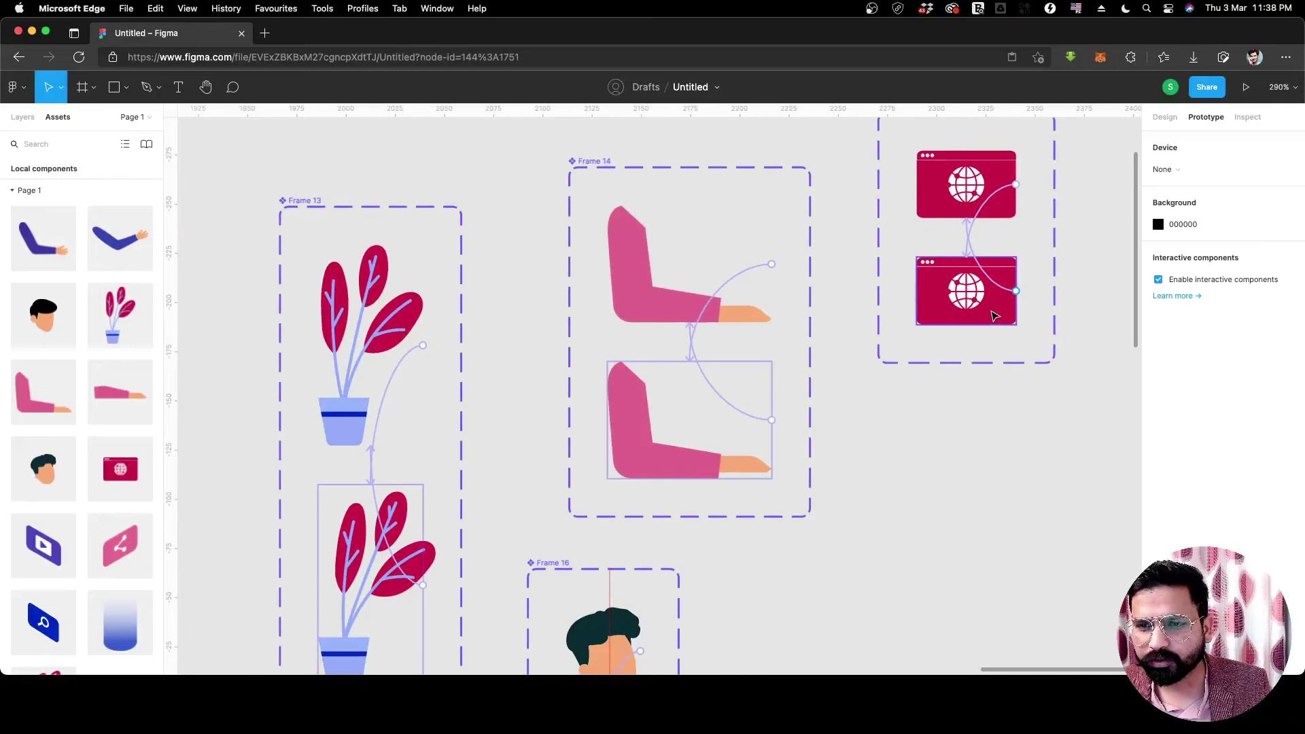
left_click(994, 316)
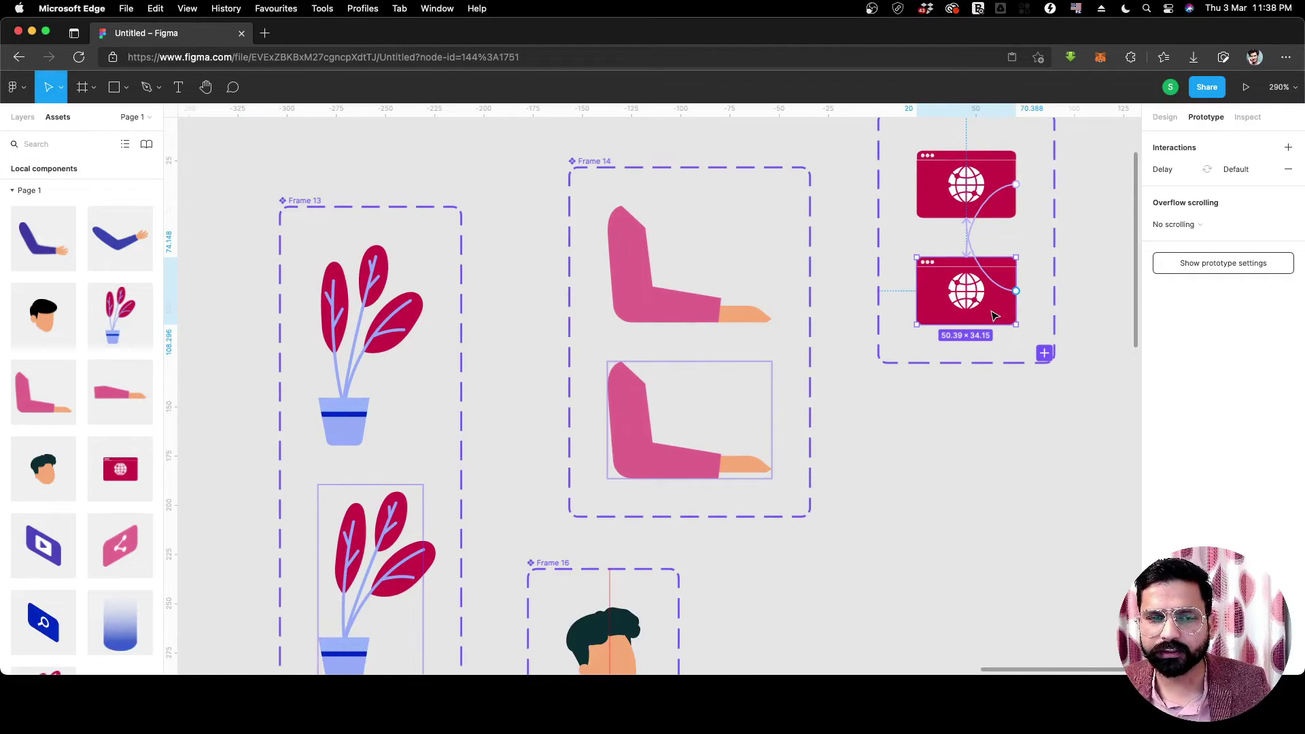
scroll(347, 386, "left", 10)
scroll(347, 386, "down", 5)
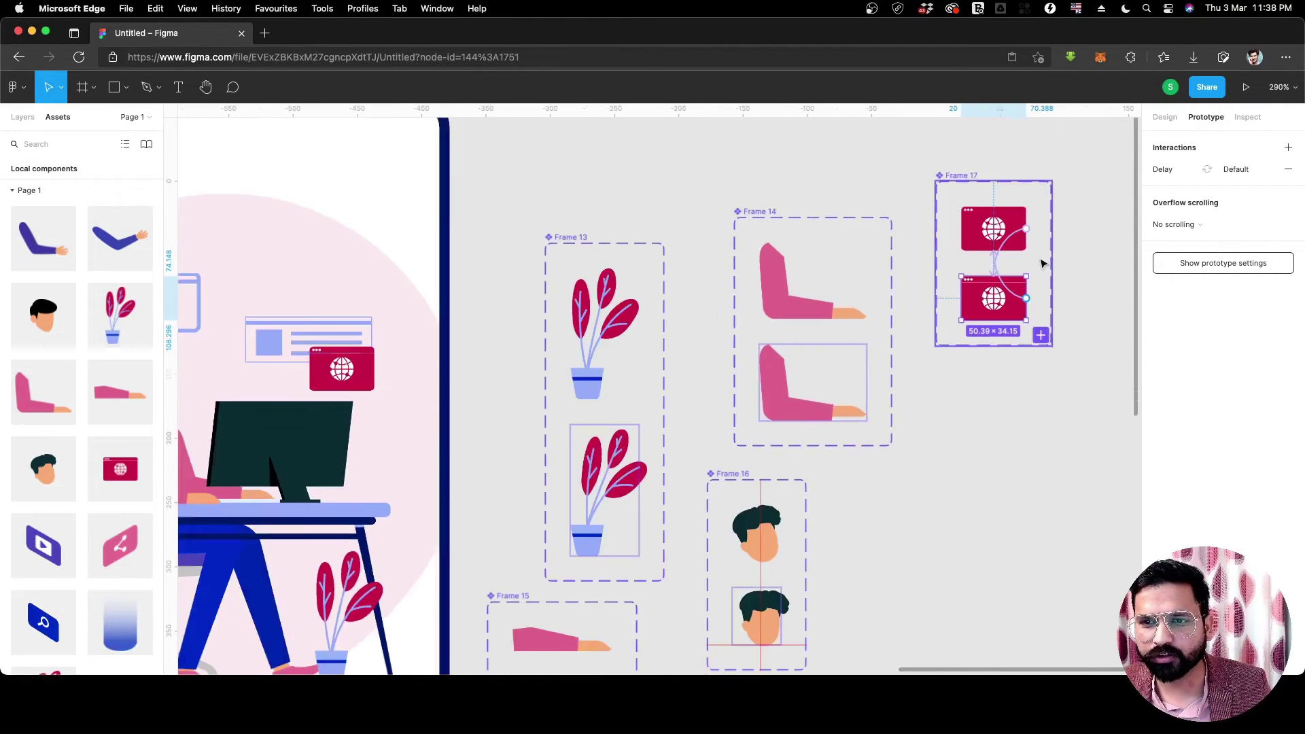
scroll(1057, 306, "up", 5)
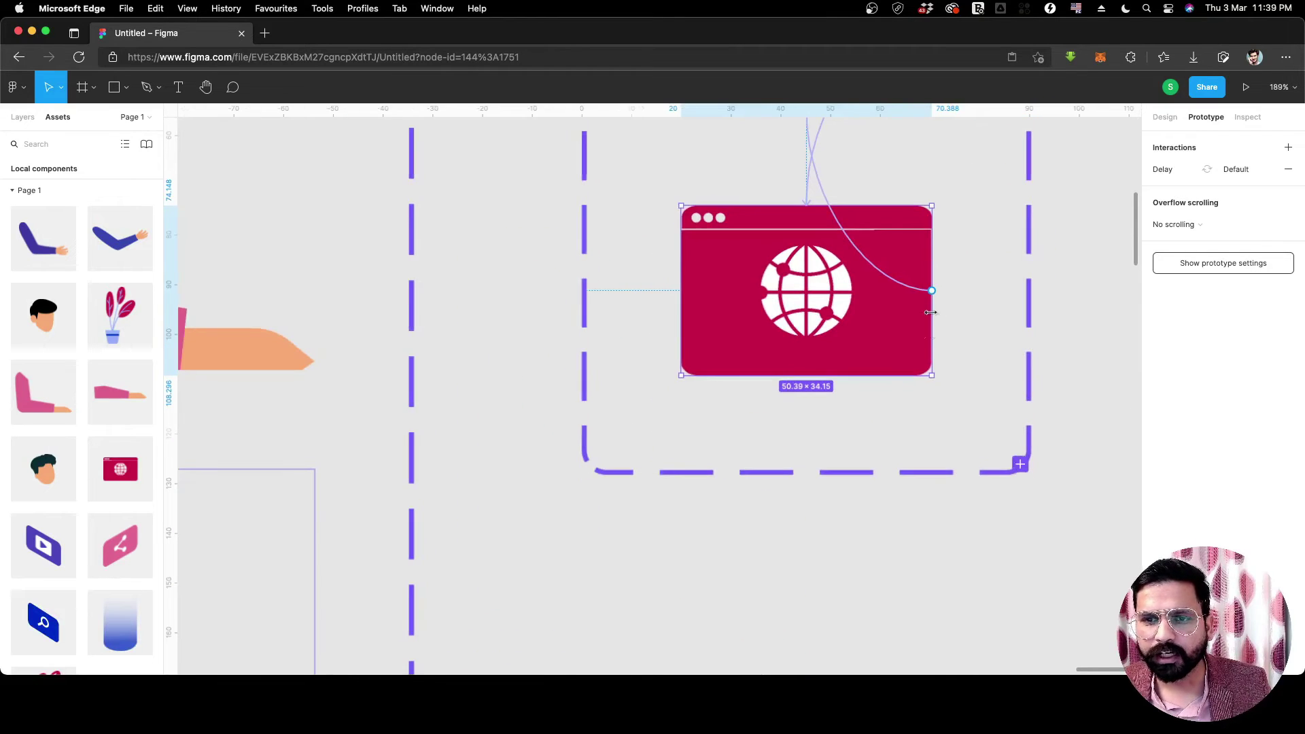
scroll(859, 515, "down", 2)
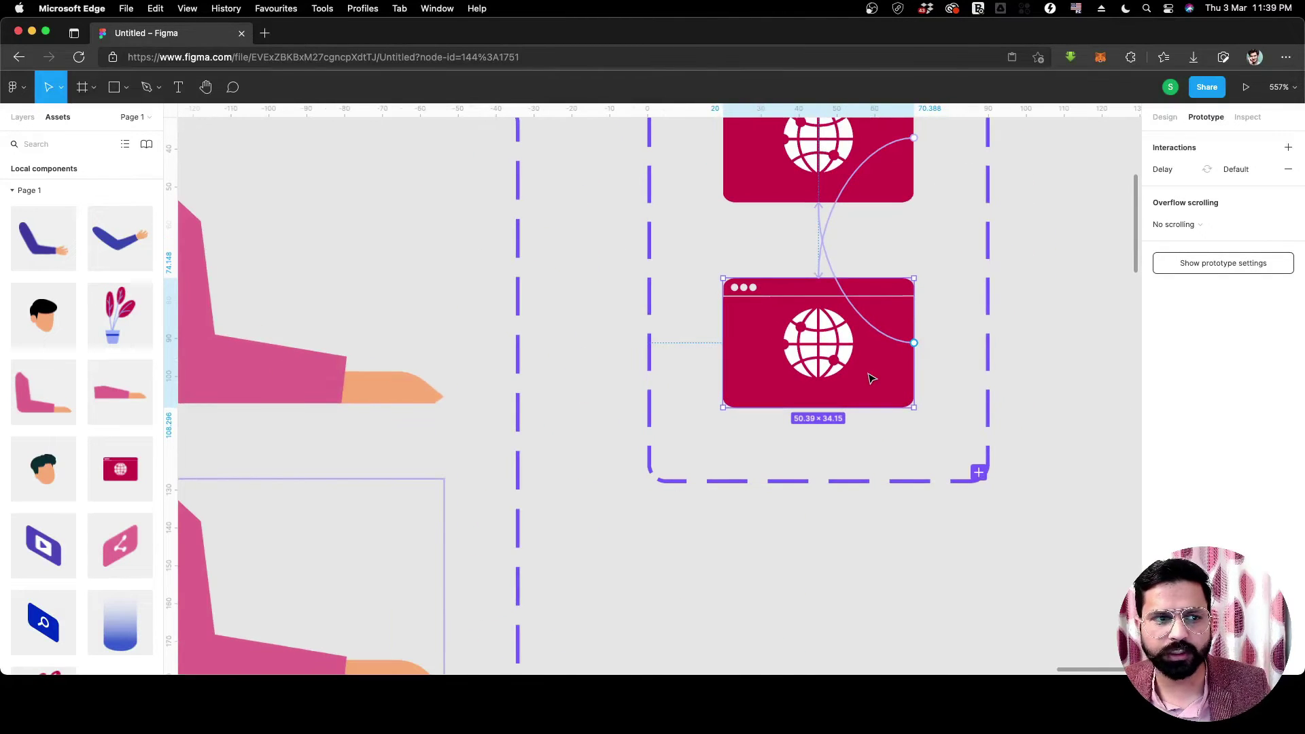
key("alt+1")
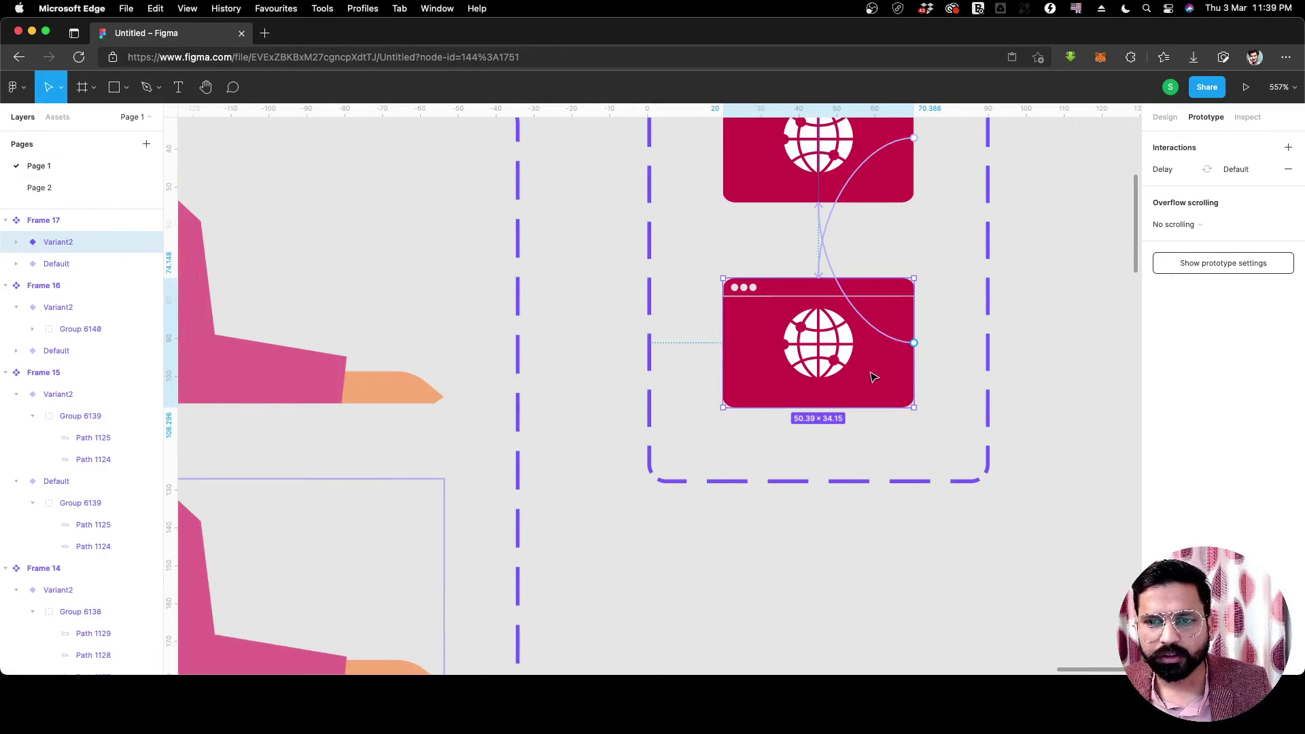
double_click(874, 377)
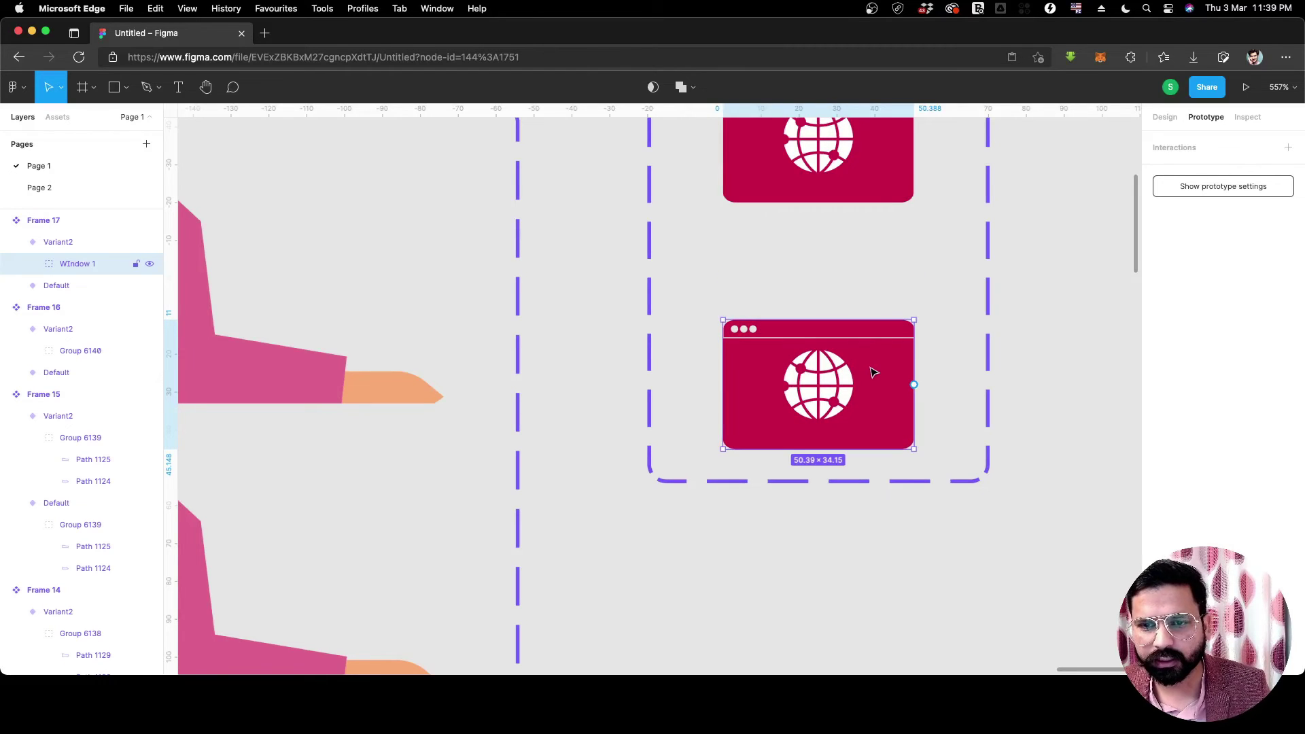
scroll(877, 374, "down", 2)
key("shift+1")
left_click(985, 325)
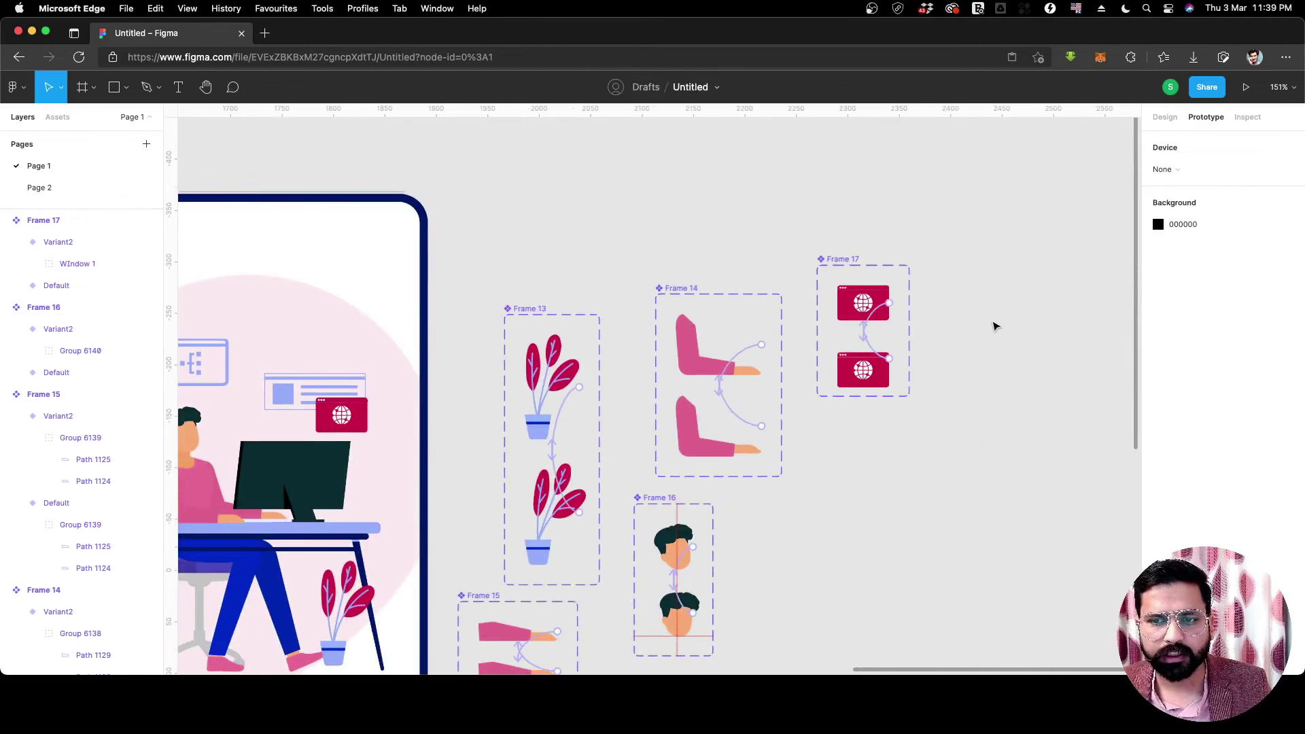
Preview the second screen and set the default globe window variant's animation duration to 1600ms.
scroll(996, 325, "down", 3)
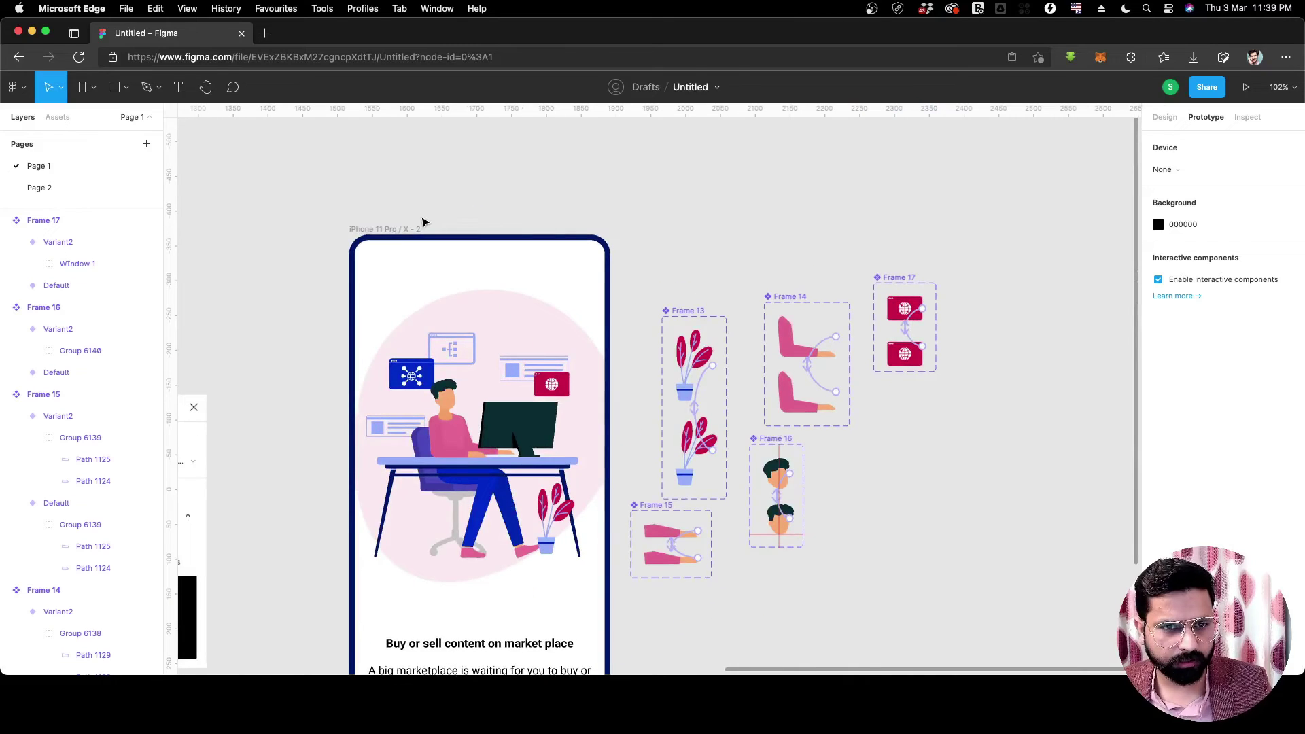
left_click(407, 228)
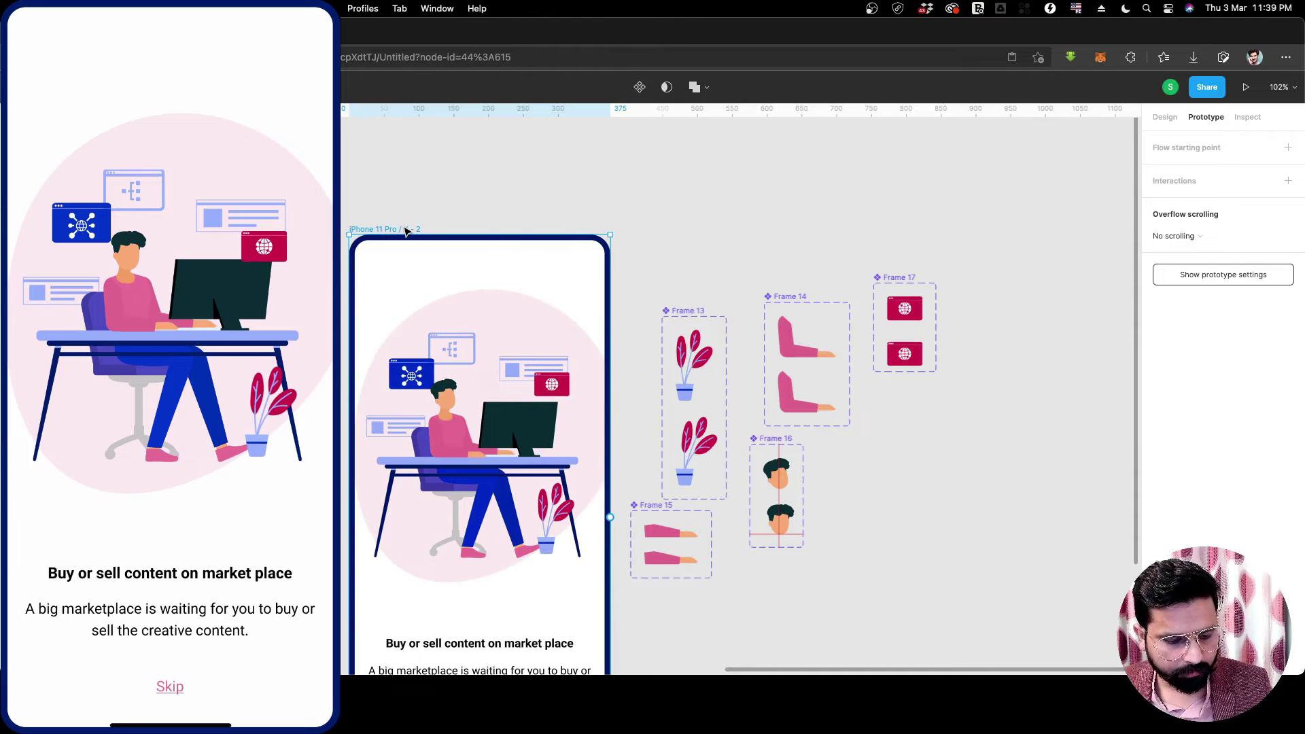
left_click(916, 314)
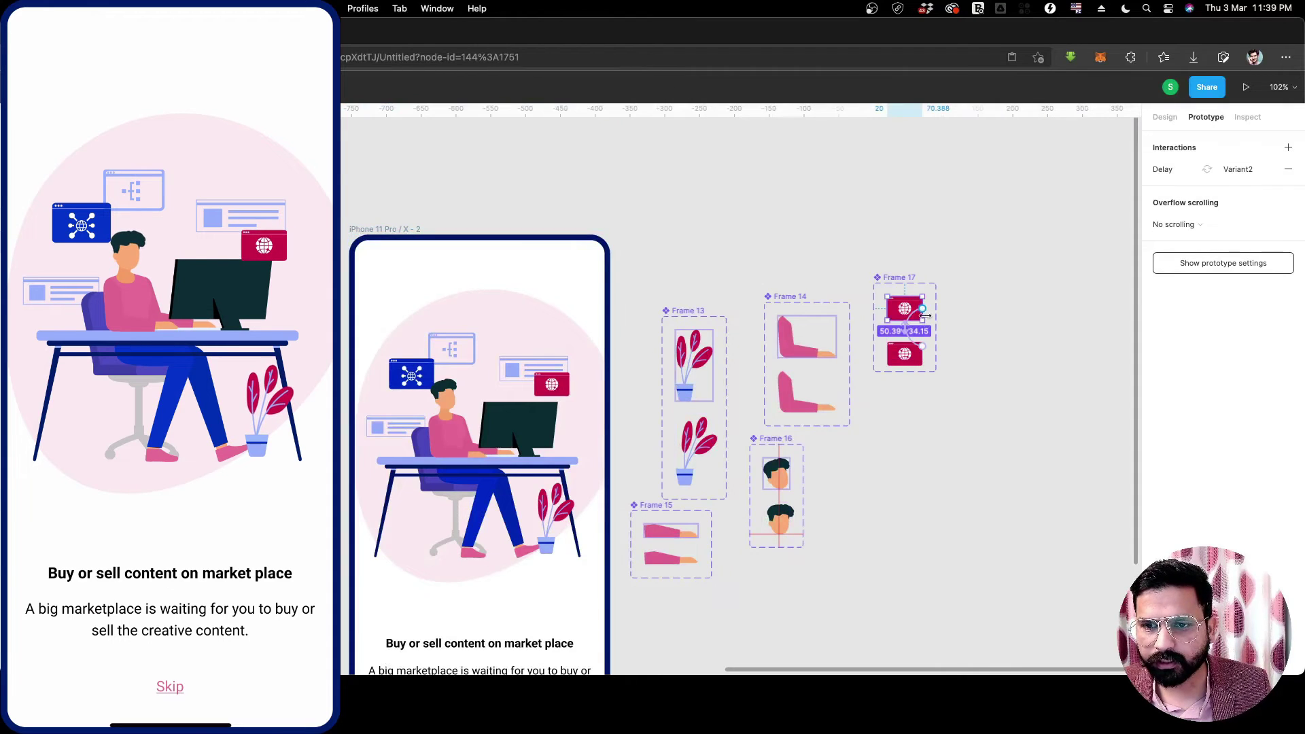
left_click(918, 317)
left_click(1088, 324)
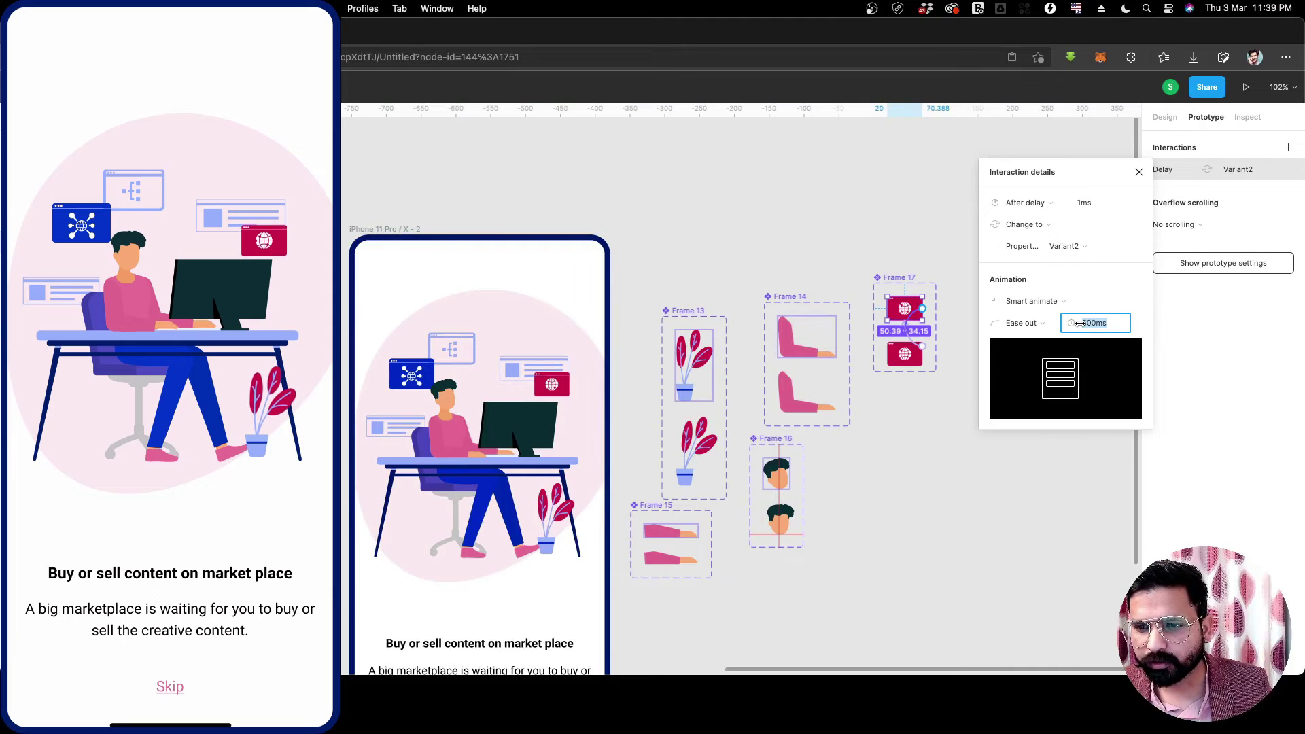
left_click(1085, 327)
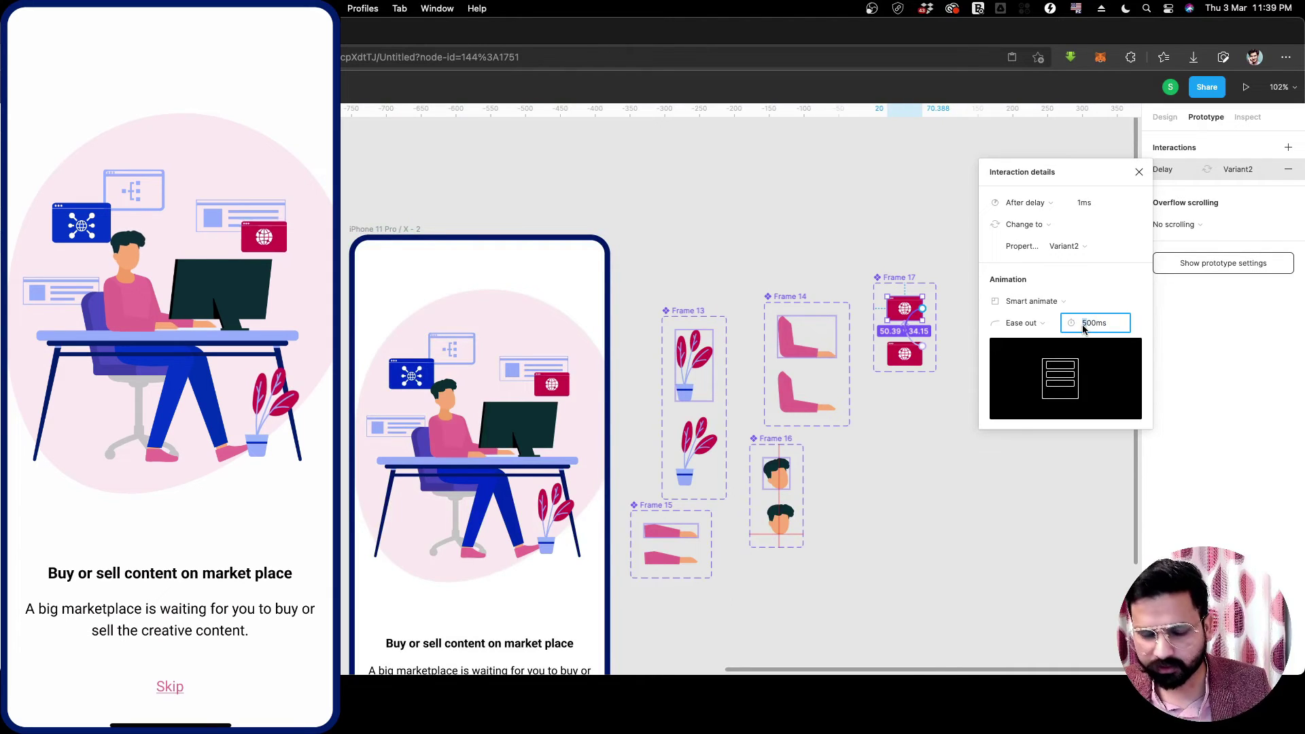
key("BackSpace")
type("16")
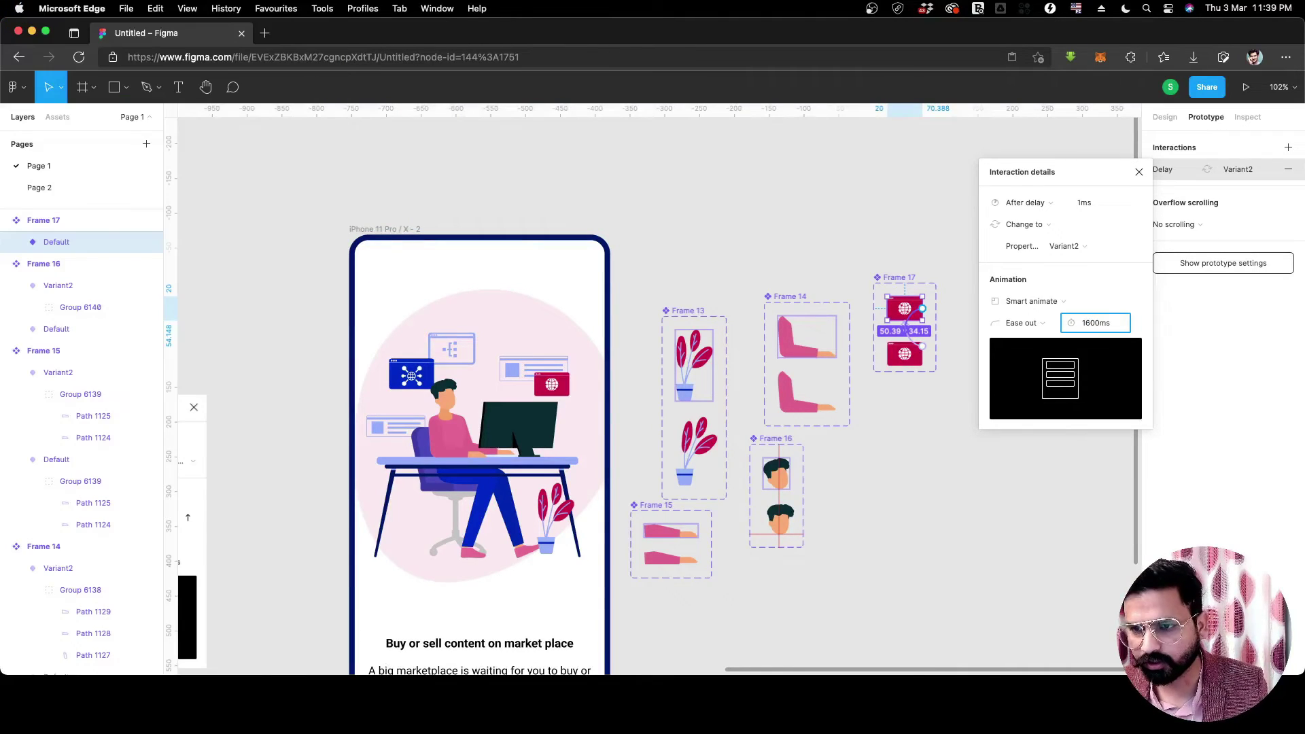
key("Return")
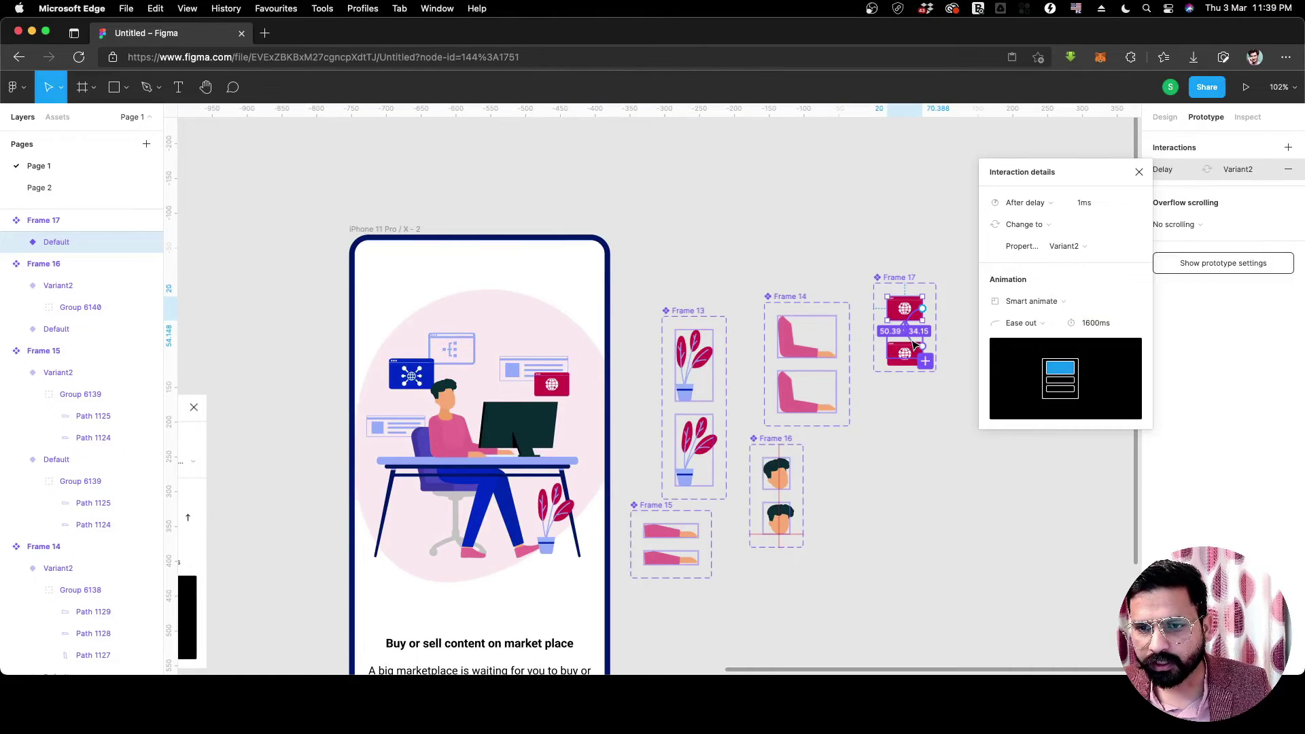
Set the second globe window variant's animation duration to 1600ms.
left_click(914, 345)
left_click(1084, 323)
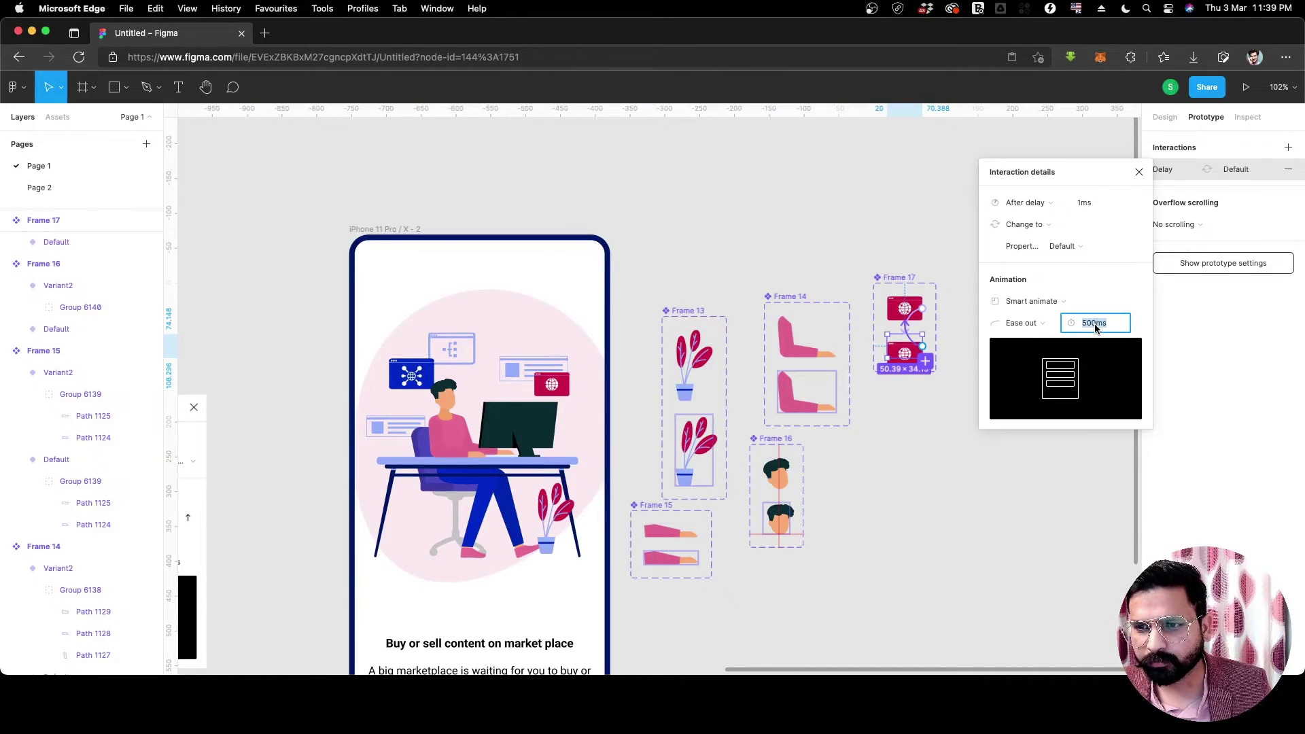
type("1600")
key("Return")
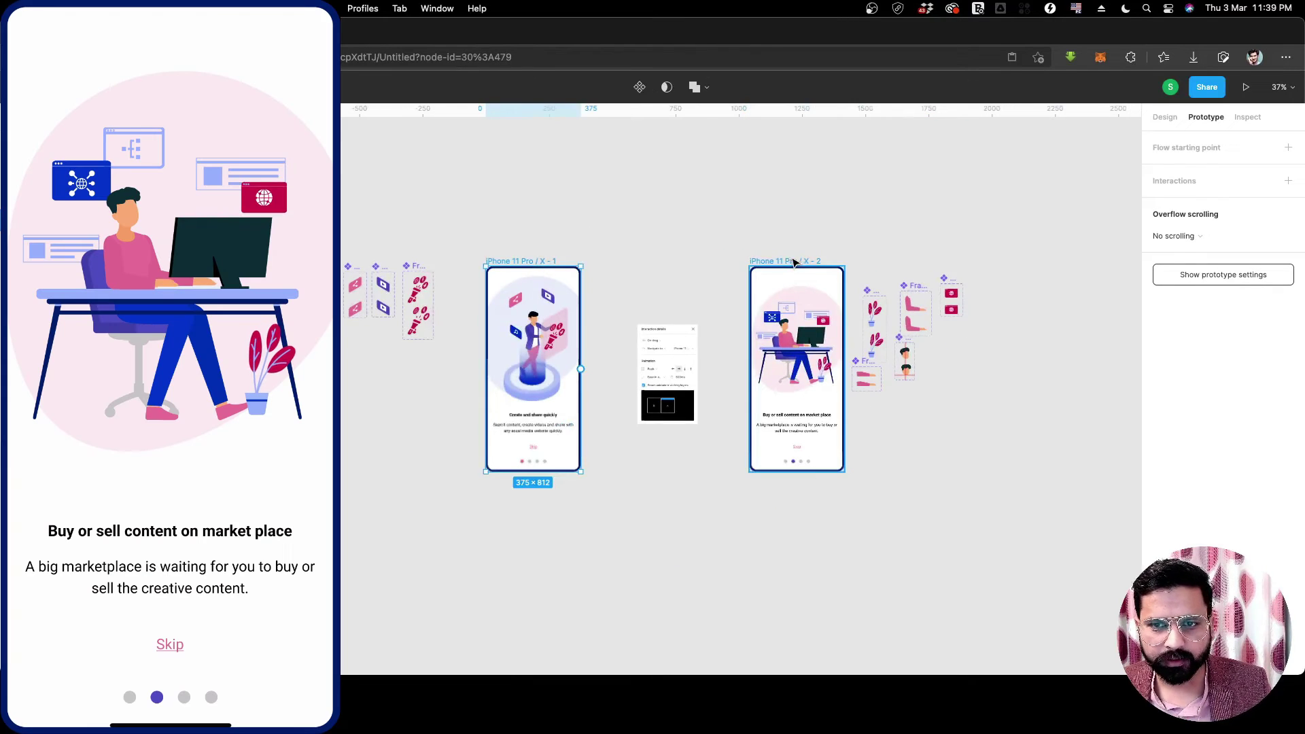
Preview both onboarding screens' looping animations and examine the first screen's blue light beam variants and their interaction.
scroll(848, 389, "up", 1)
scroll(848, 389, "up", 5)
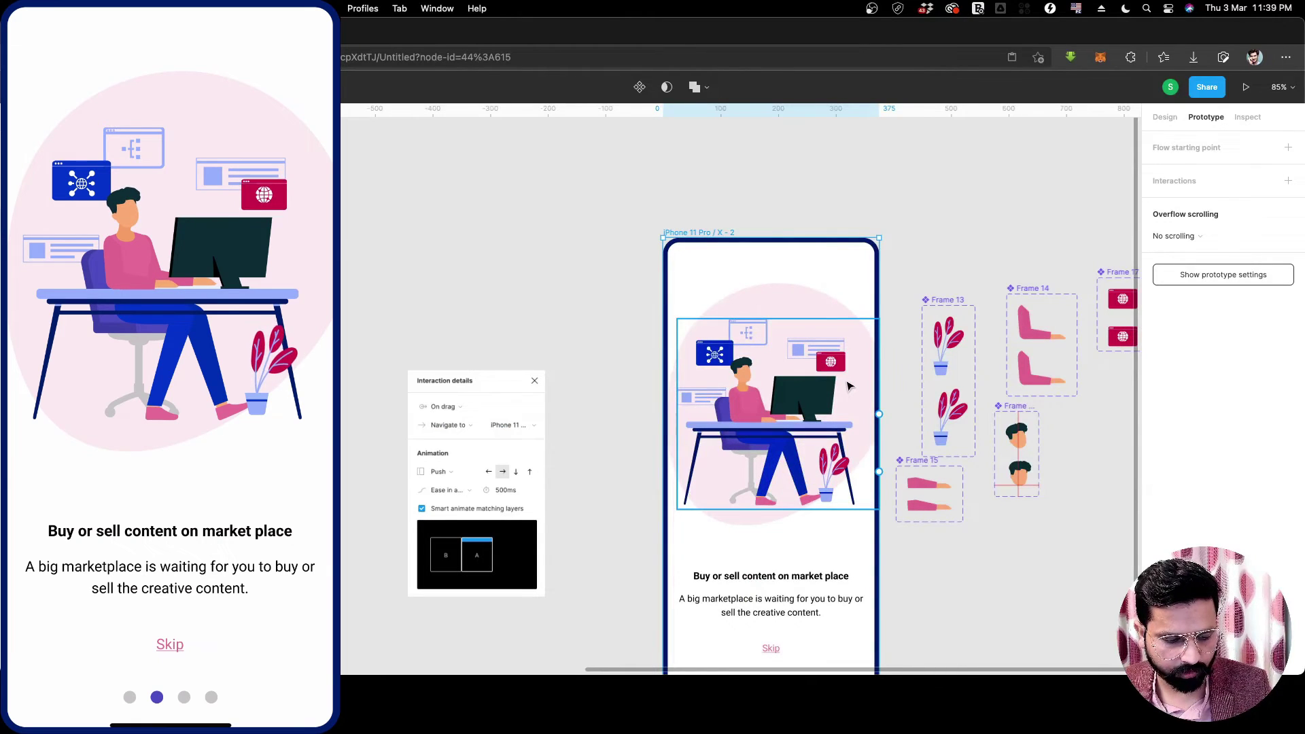
scroll(999, 331, "down", 5)
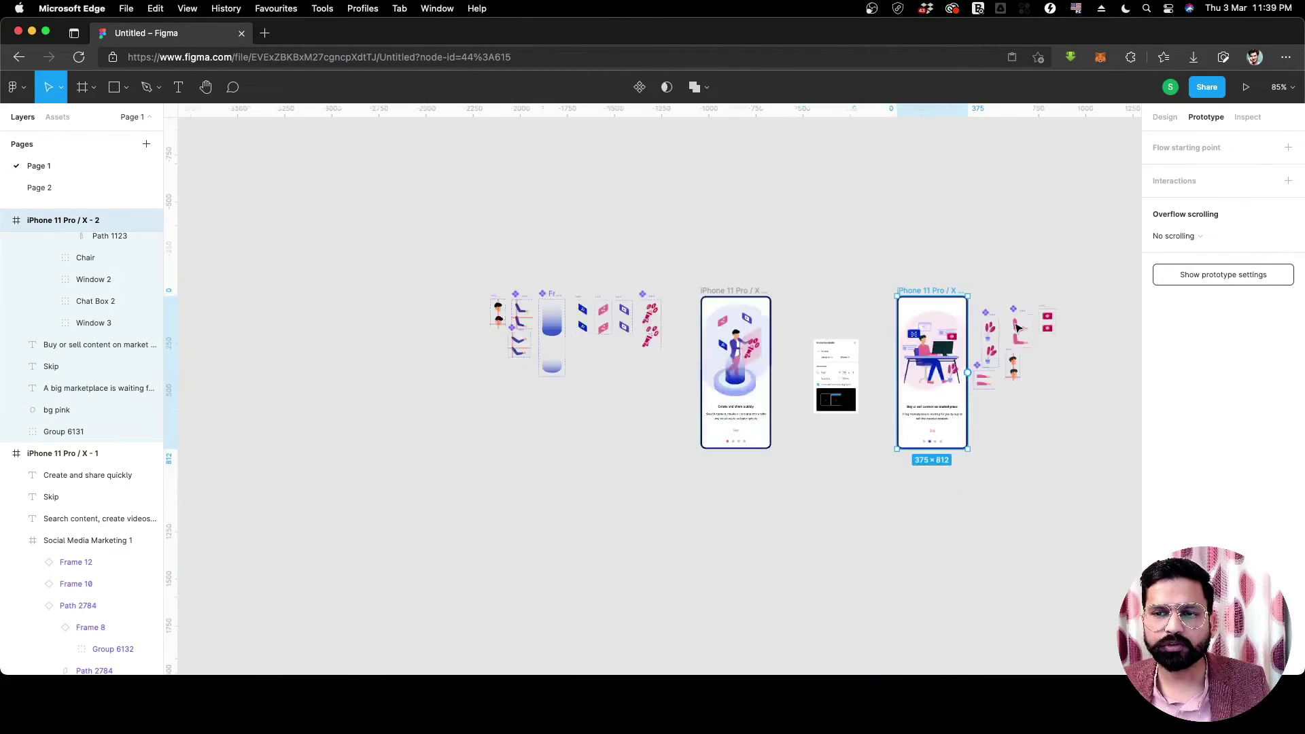
scroll(609, 362, "up", 8)
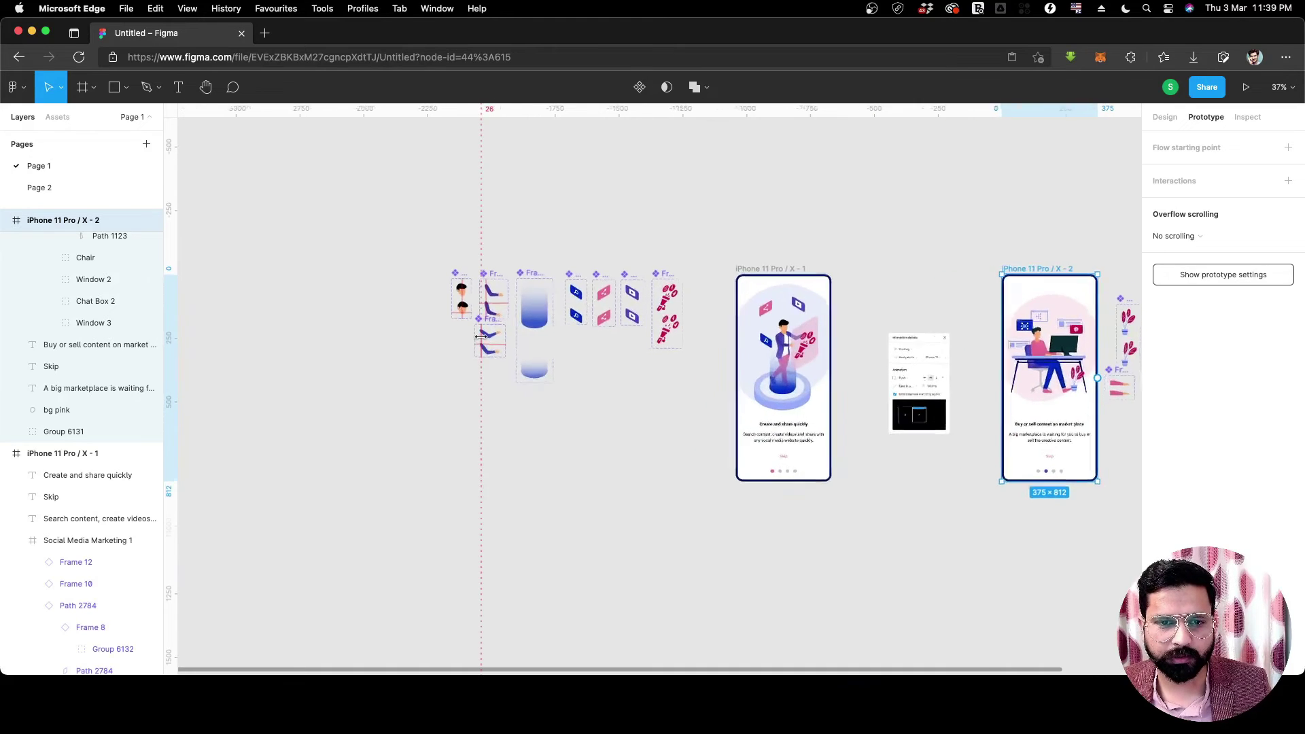
left_click(607, 357)
left_click_drag(637, 309, 614, 477)
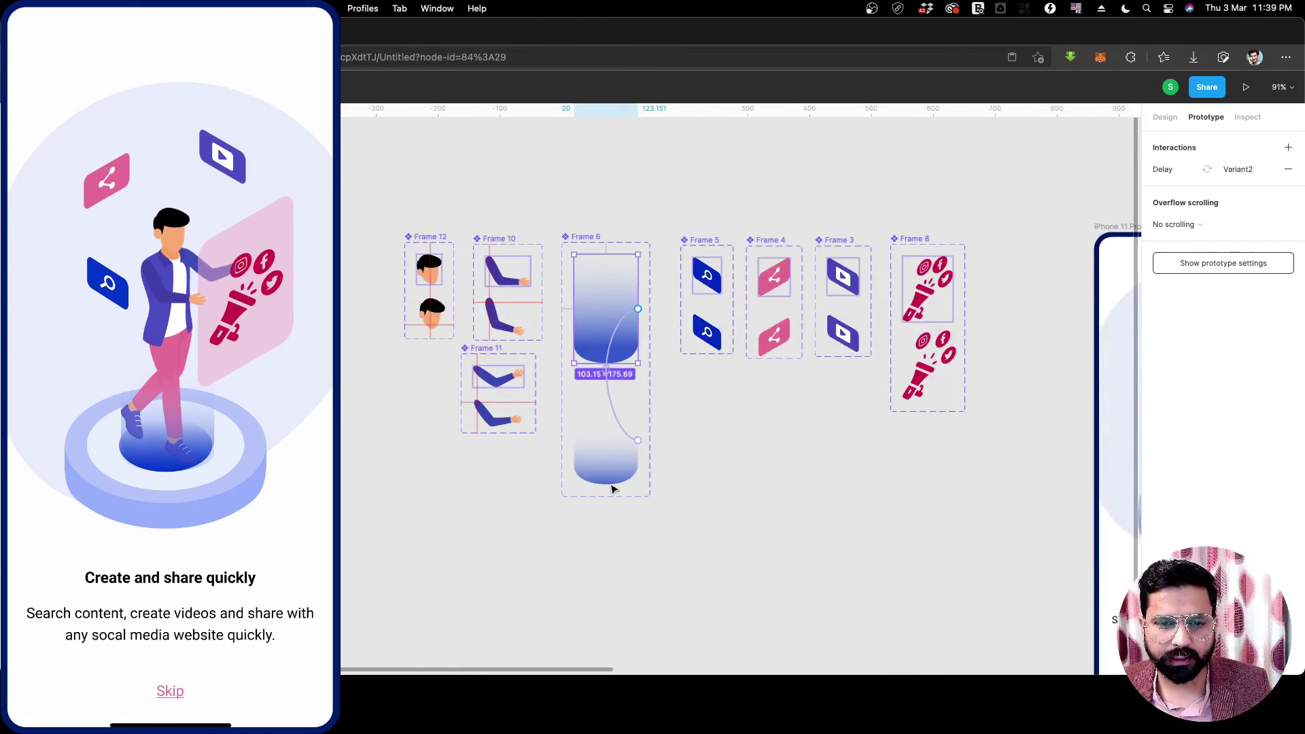
left_click(607, 452)
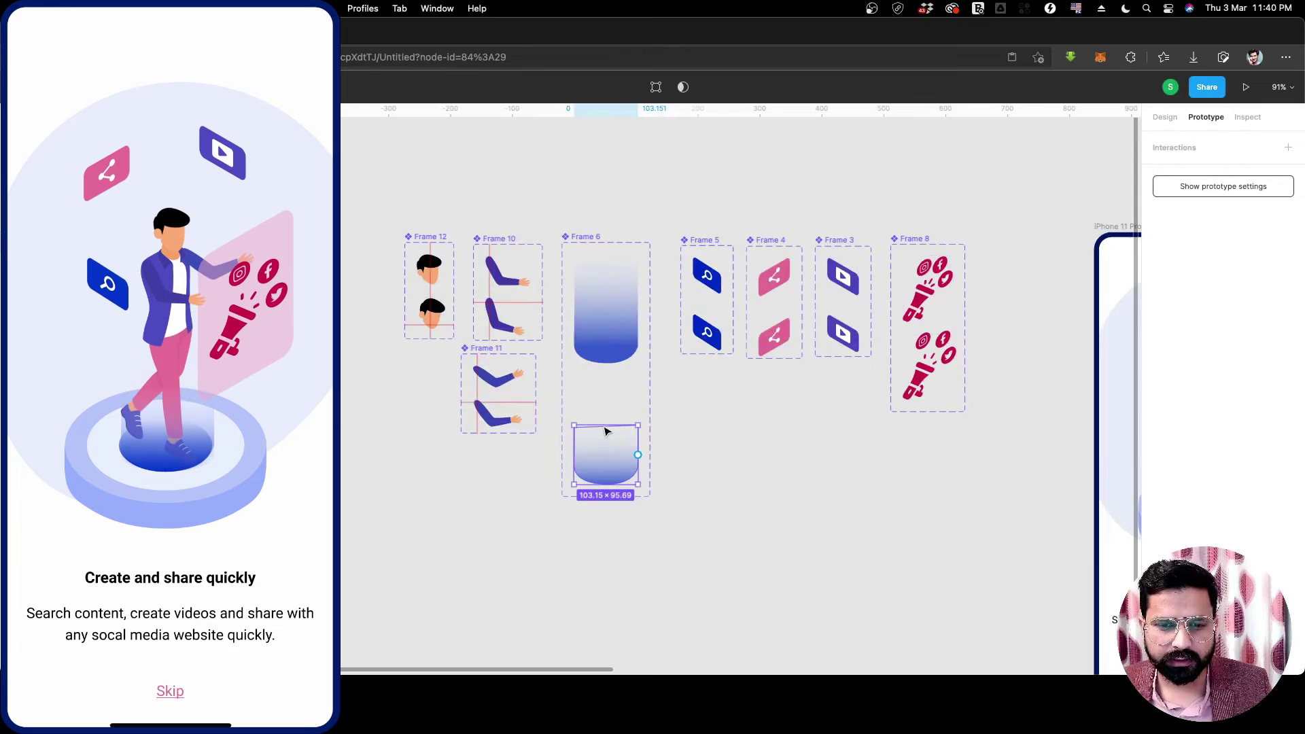
left_click_drag(600, 394, 602, 425)
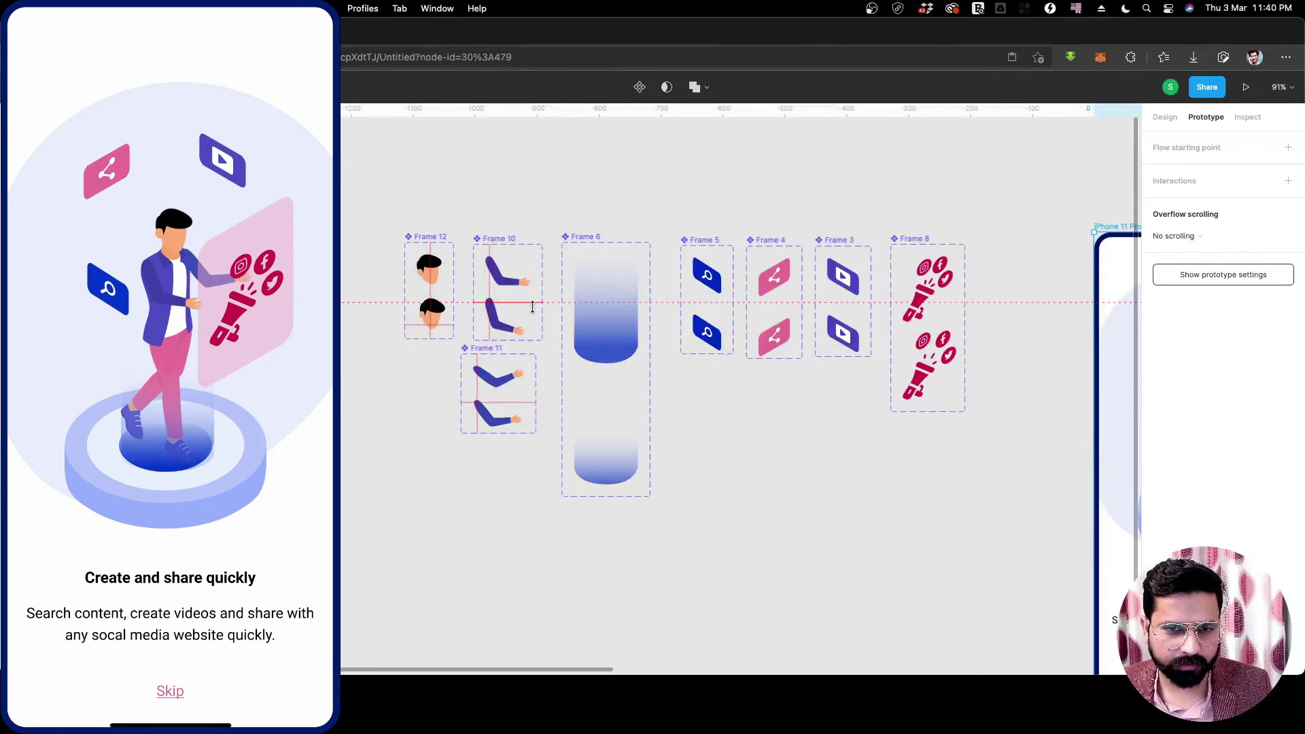
left_click(509, 282)
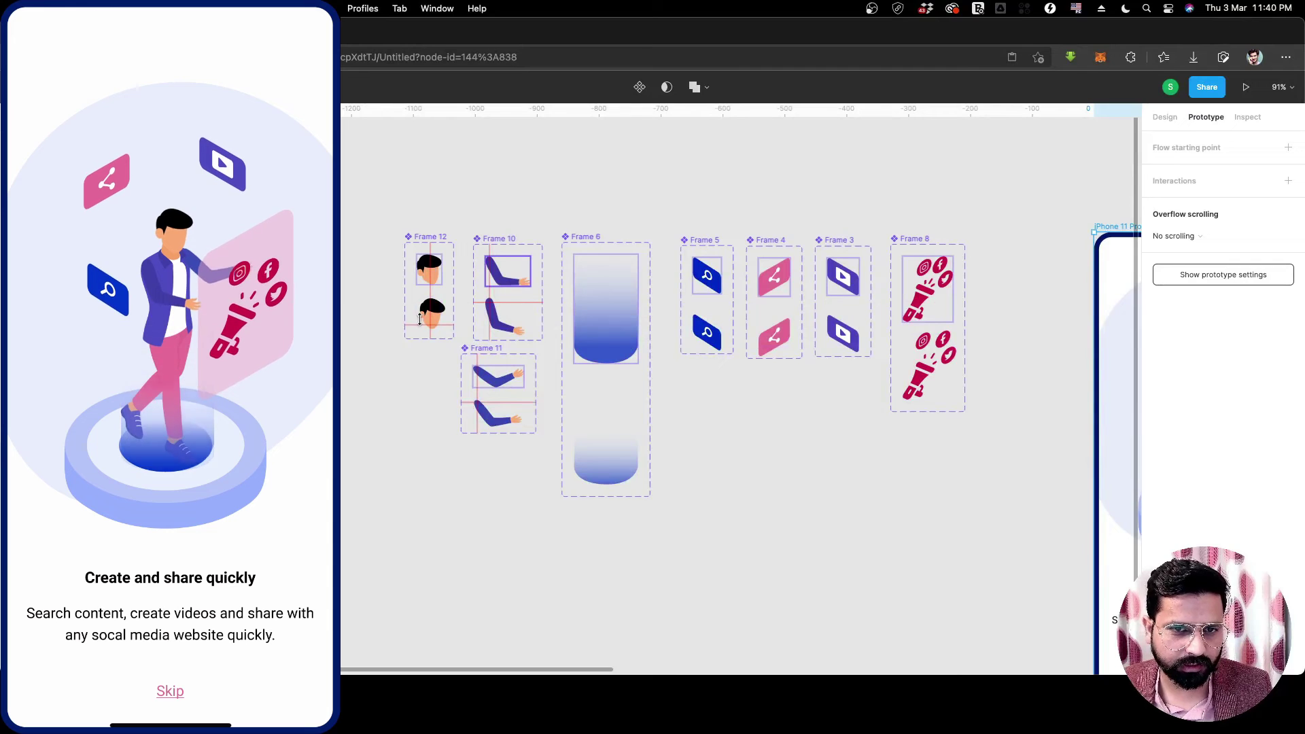
Examine the first screen's arm, icon and megaphone components, including the default megaphone variant's link to its second variant.
scroll(418, 324, "up", 5)
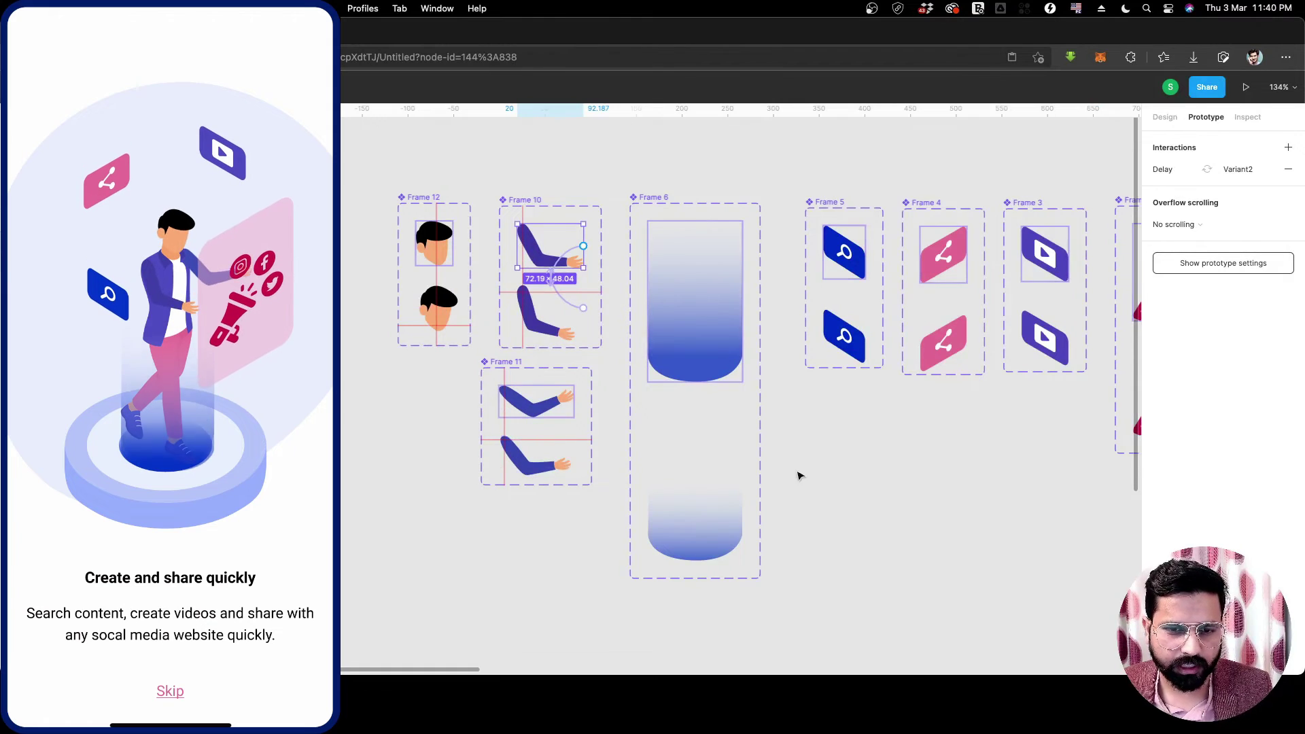
scroll(791, 473, "right", 3)
scroll(791, 473, "right", 5)
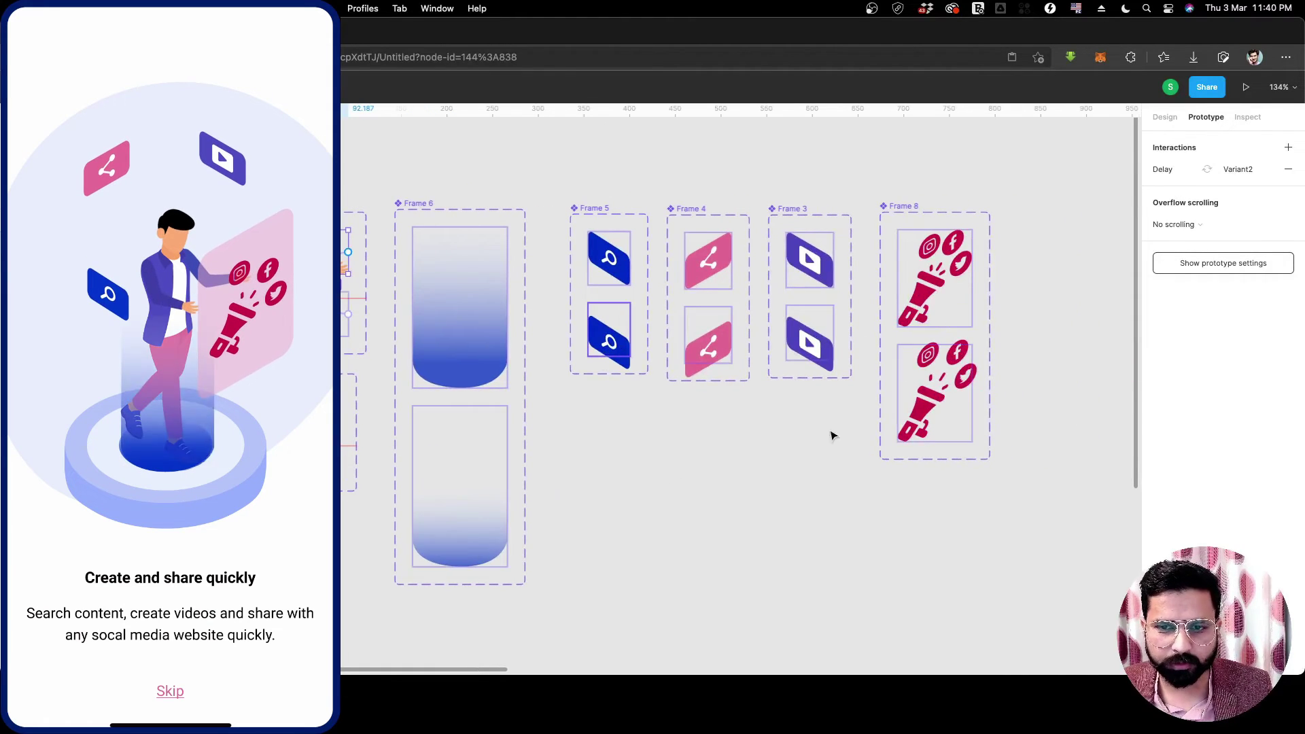
scroll(833, 435, "right", 4)
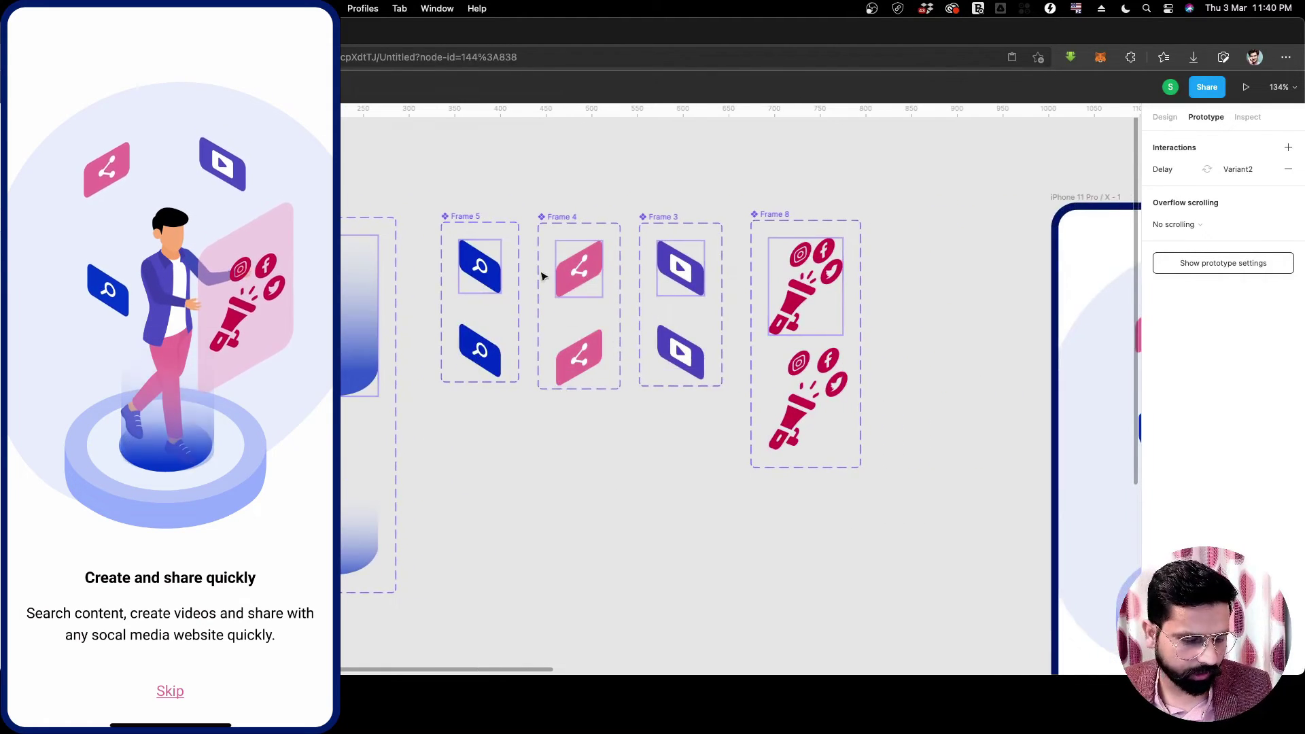
left_click(839, 271)
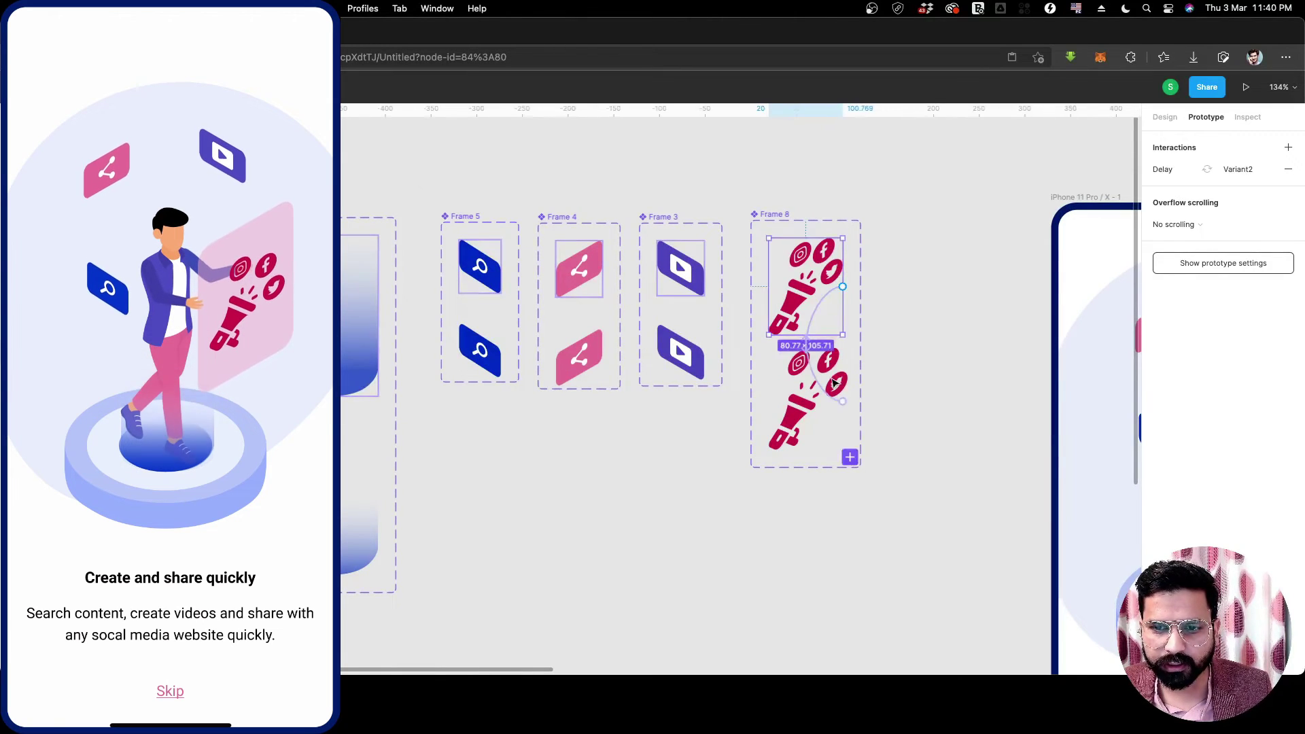
scroll(832, 381, "up", 3)
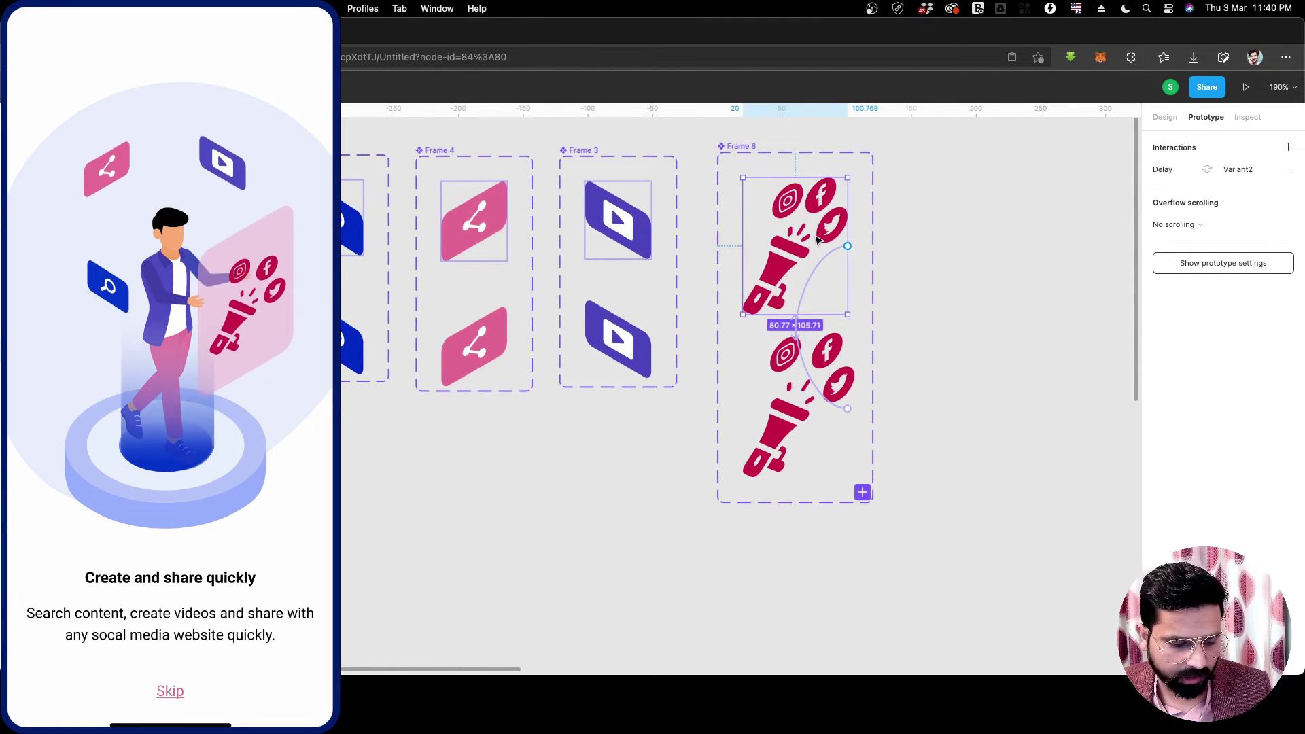
scroll(645, 365, "down", 10)
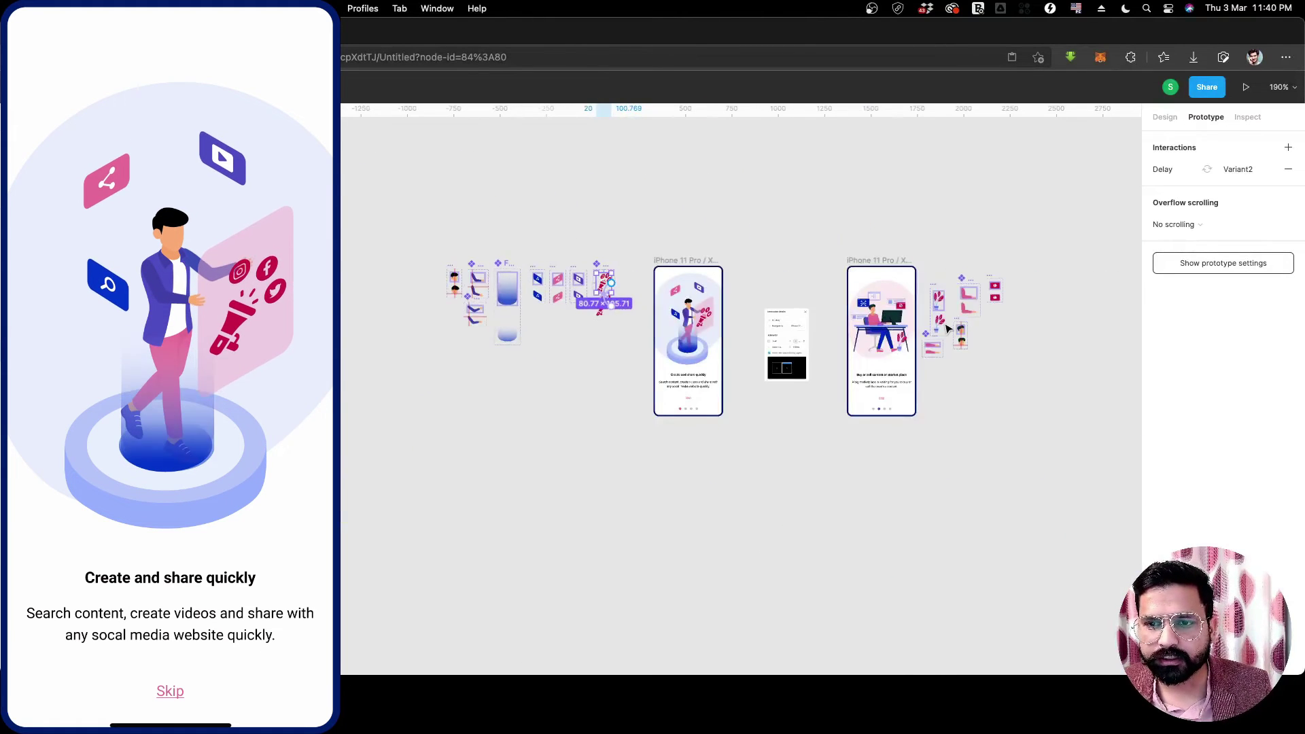
scroll(945, 322, "up", 10)
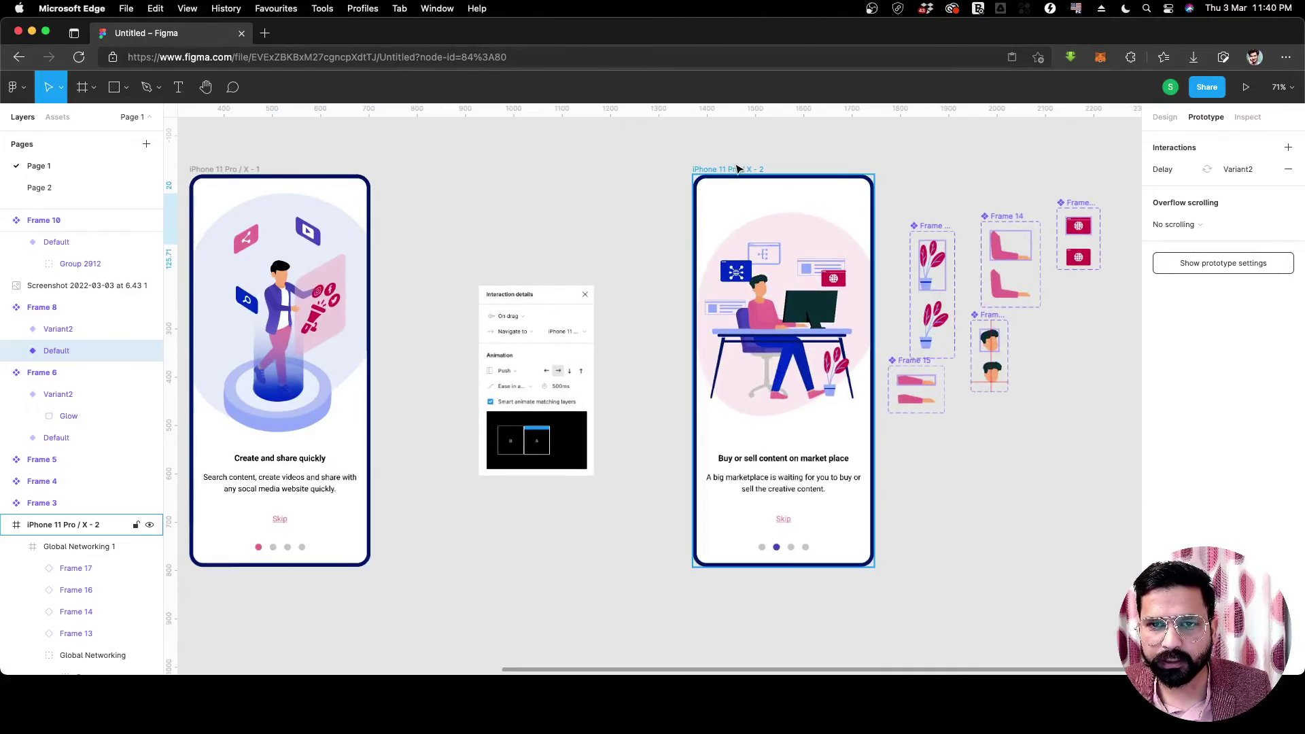
Enlarge the globe icon in the red window's second variant to 21.69 × 21.62 and move it to X 14, Y 19.85.
left_click(734, 168)
scroll(1115, 244, "up", 1)
scroll(1112, 223, "up", 10)
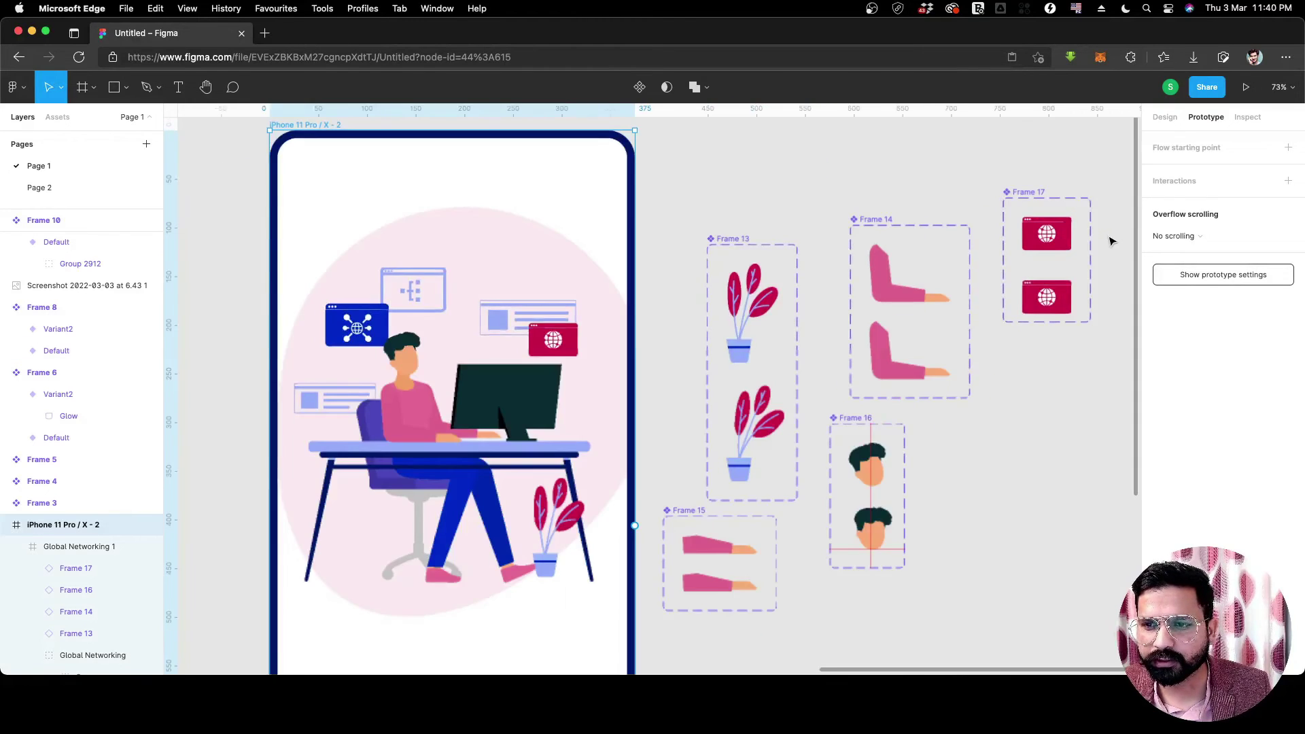
scroll(1102, 341, "up", 3)
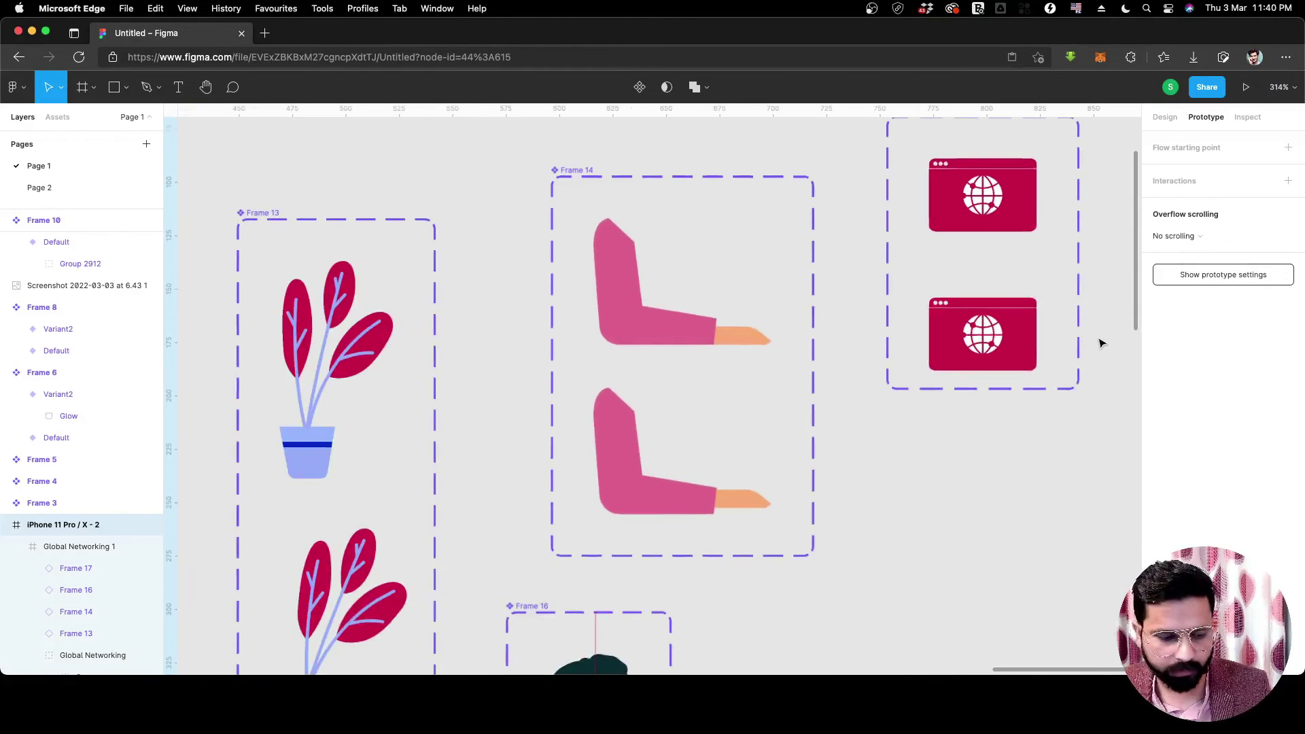
scroll(1009, 355, "up", 3)
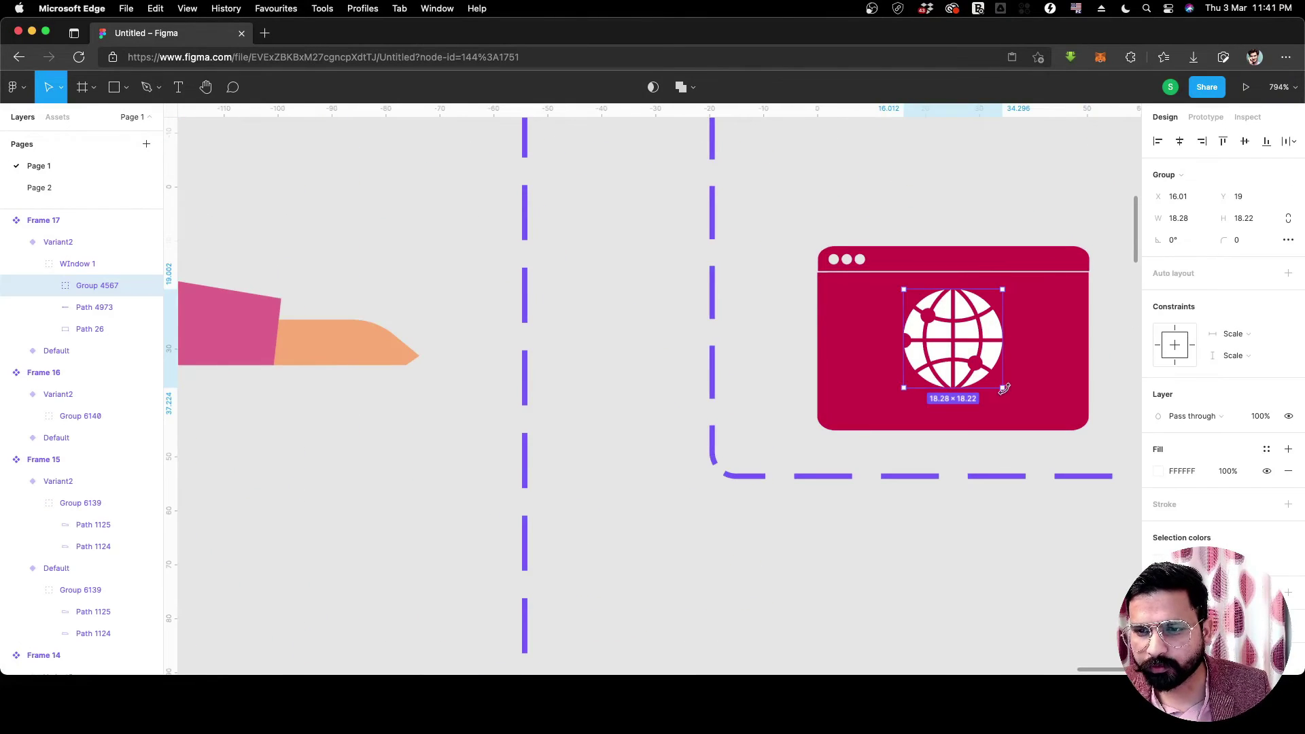
left_click_drag(1003, 387, 1012, 398)
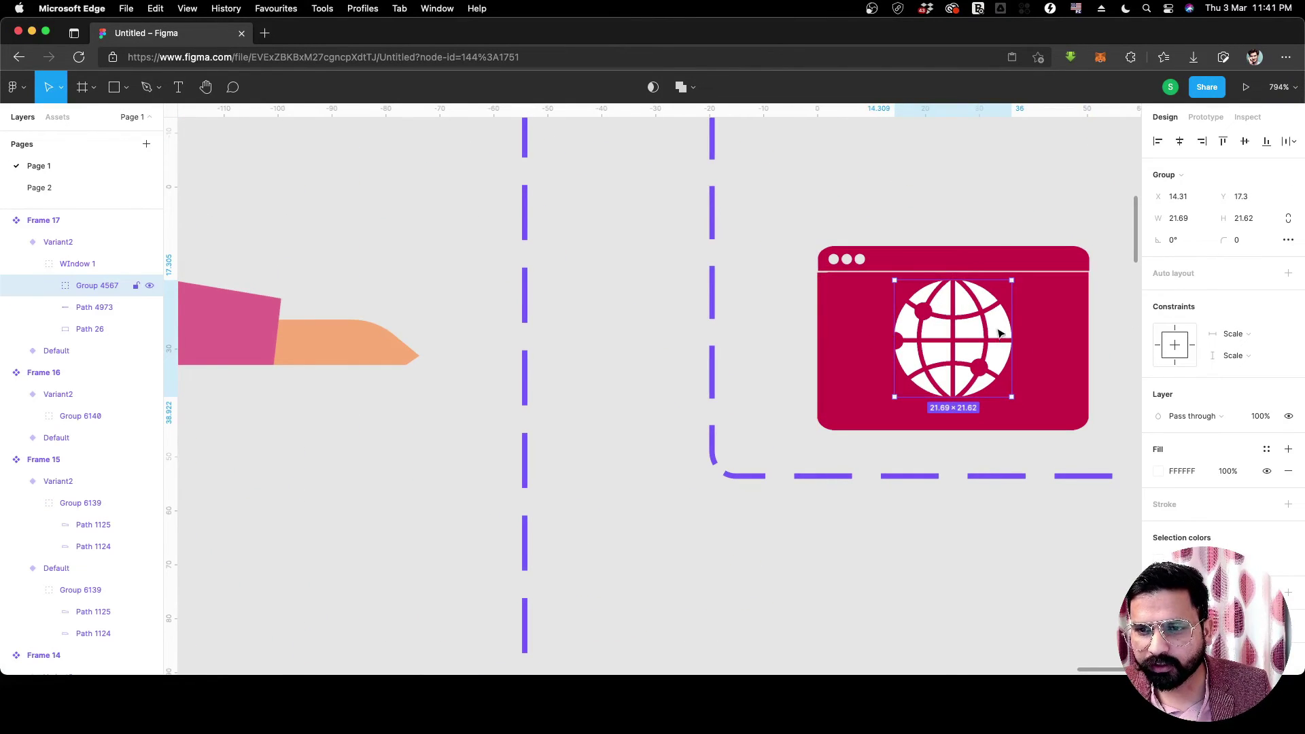
left_click_drag(998, 329, 998, 342)
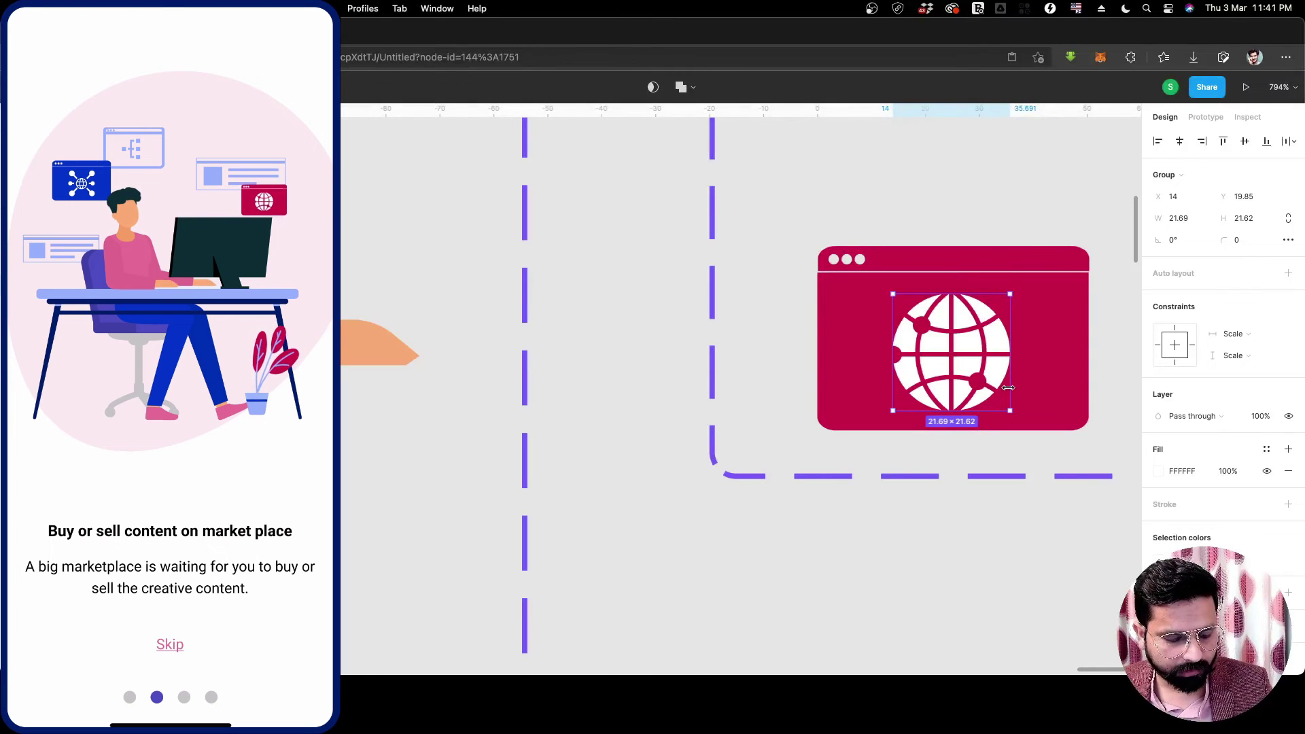
Preview the second screen's animation and review both onboarding screens together with all their component sets on the canvas.
scroll(1008, 388, "down", 10)
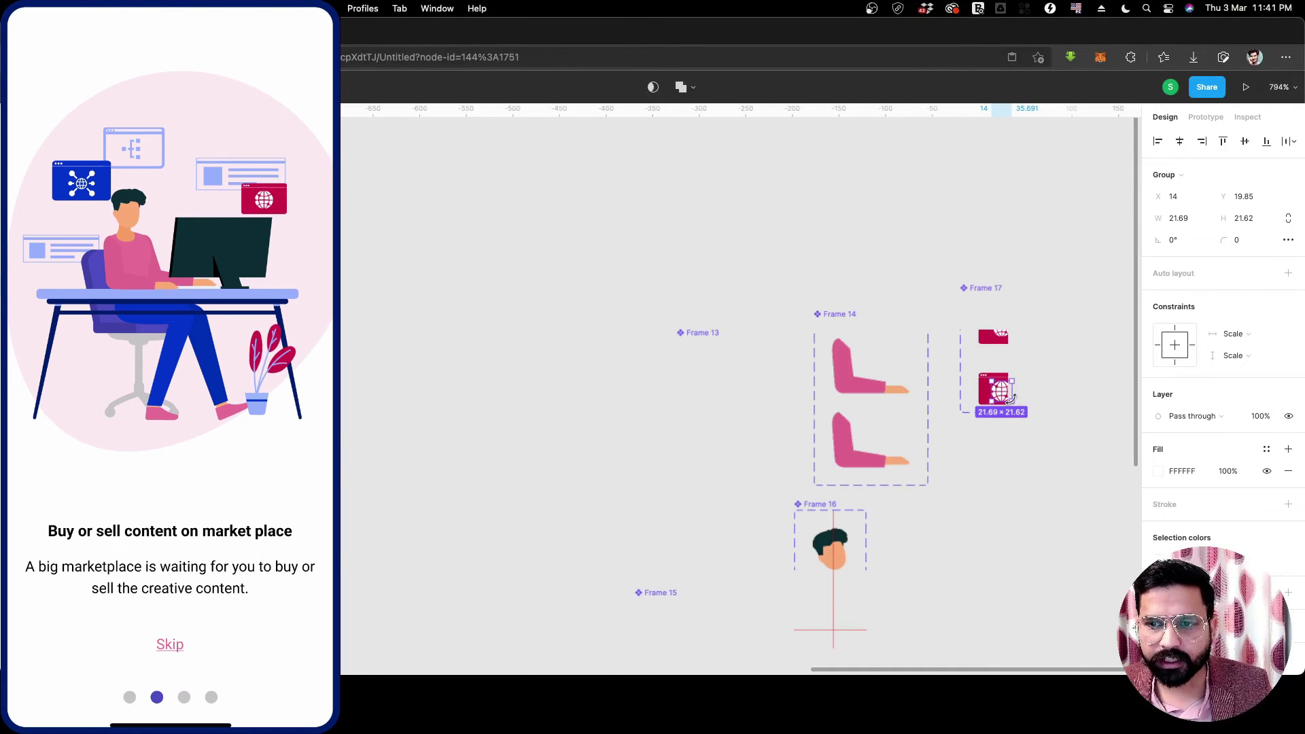
scroll(417, 422, "up", 5)
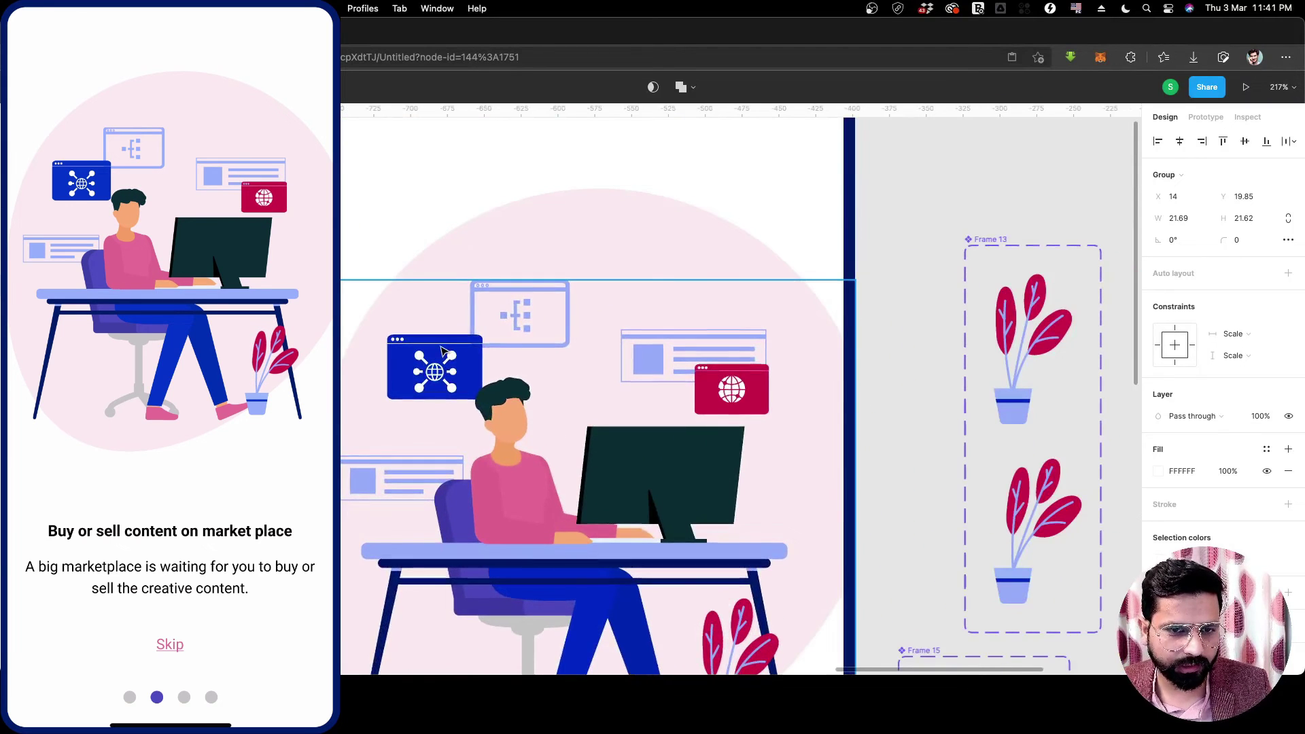
scroll(431, 380, "up", 5)
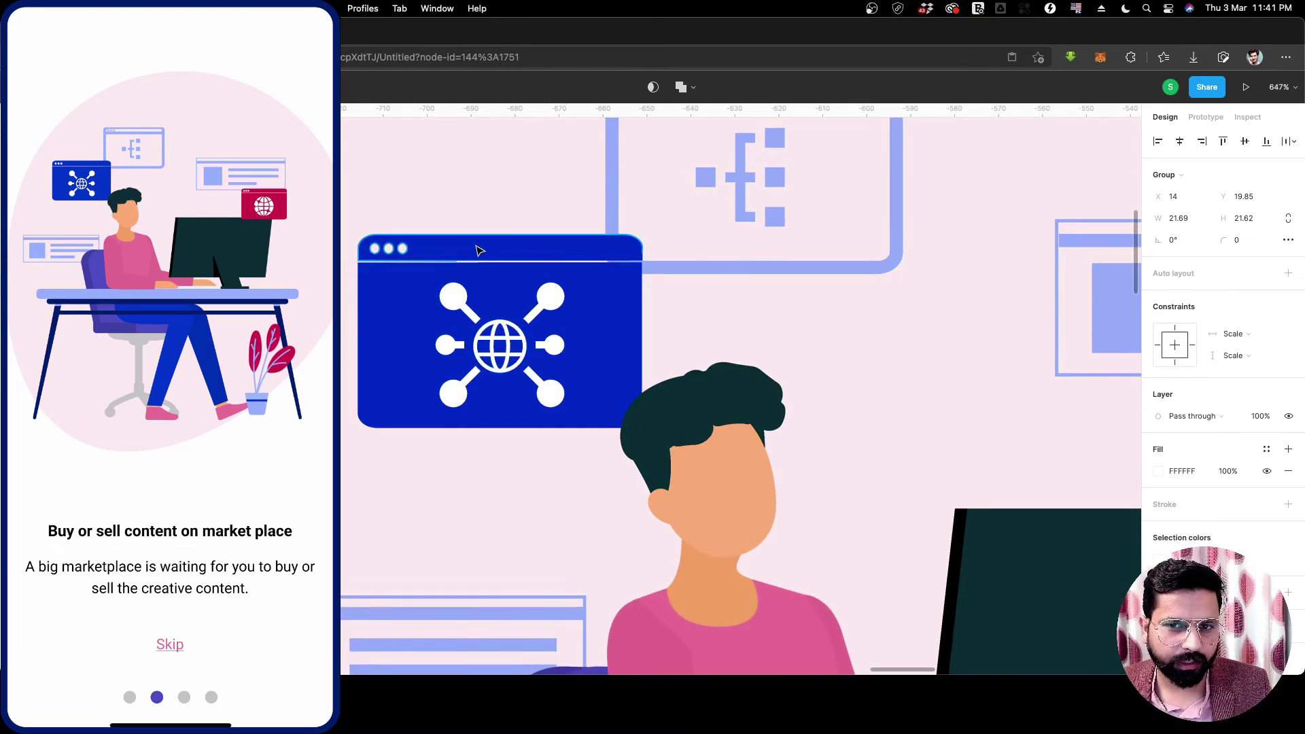
scroll(479, 246, "down", 4)
scroll(515, 245, "down", 3)
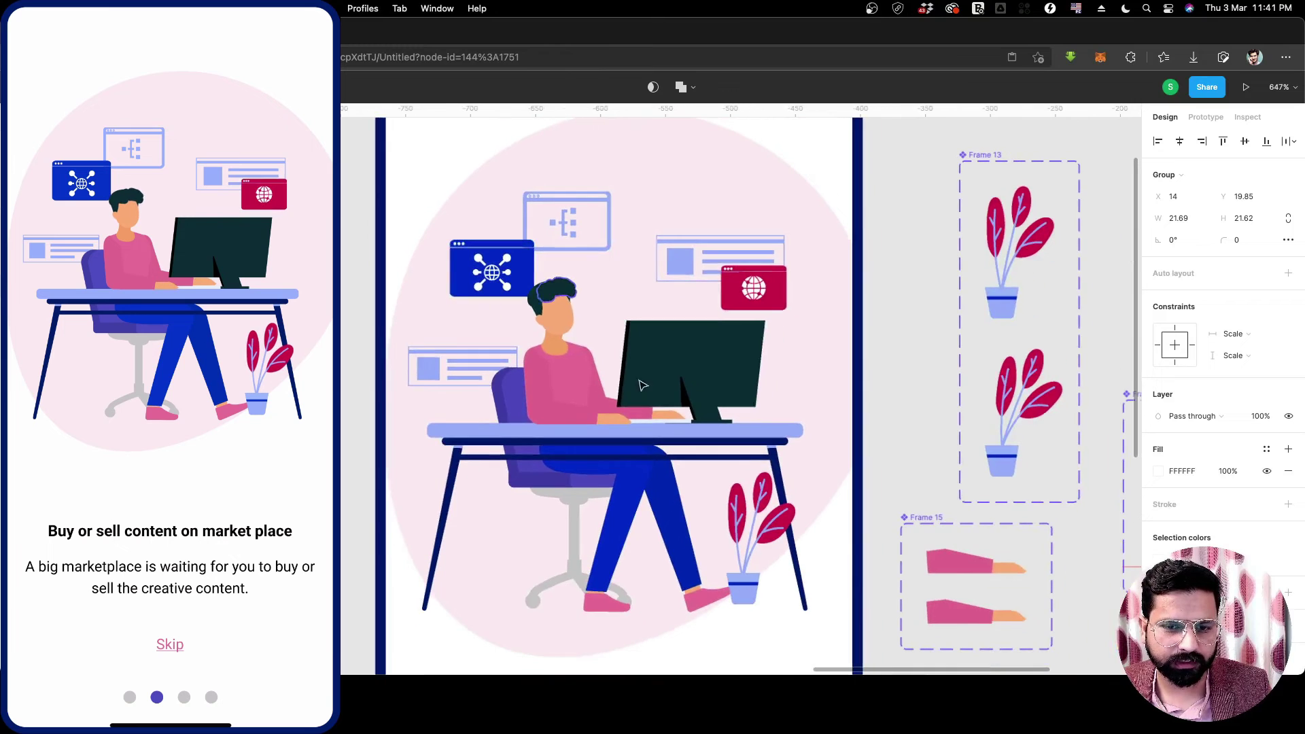
scroll(900, 326, "down", 2)
scroll(907, 327, "down", 10)
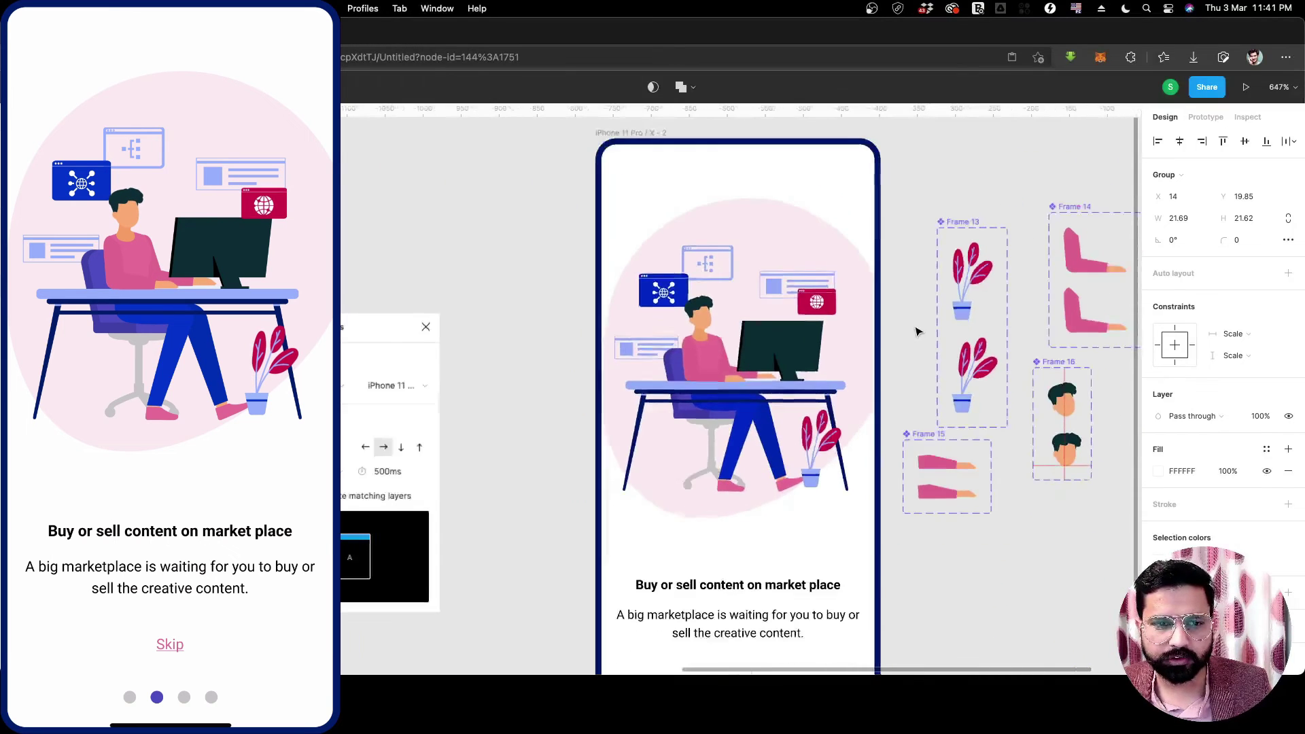
scroll(698, 349, "up", 4)
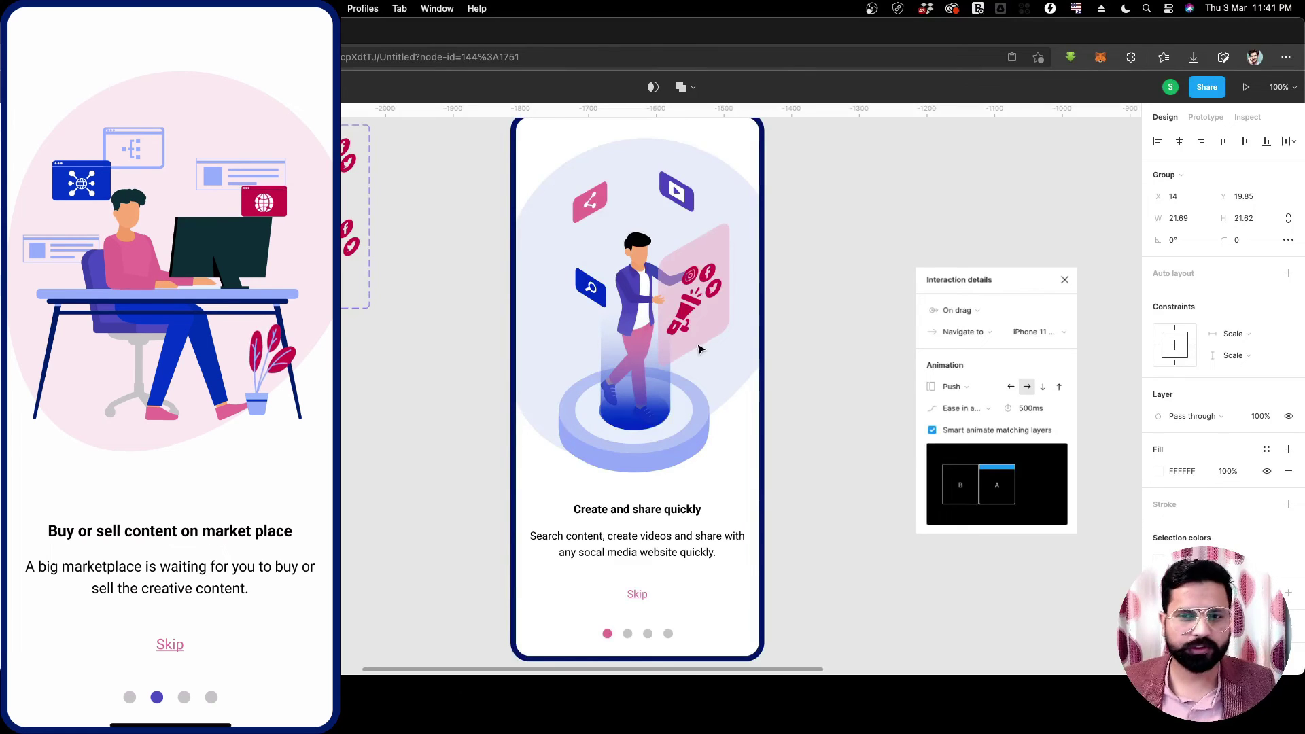
key("shift+1")
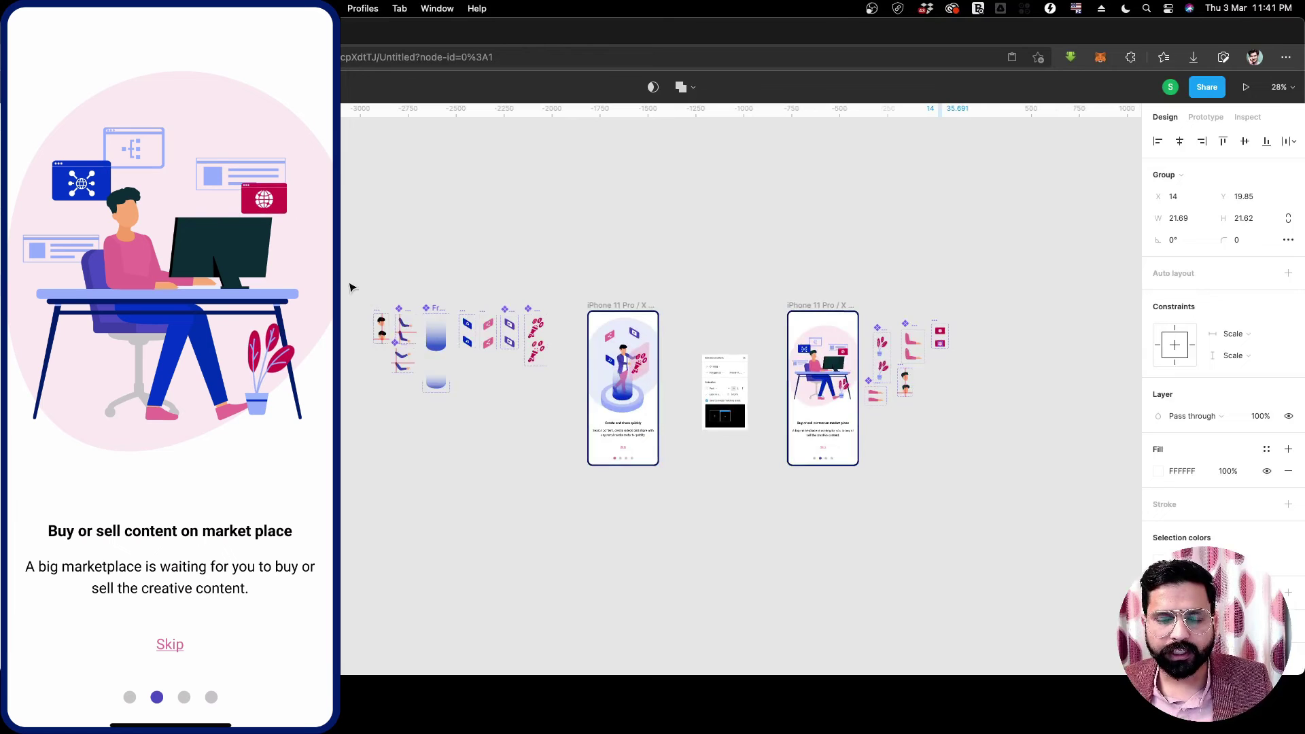
left_click(888, 488)
left_click_drag(888, 488, 995, 528)
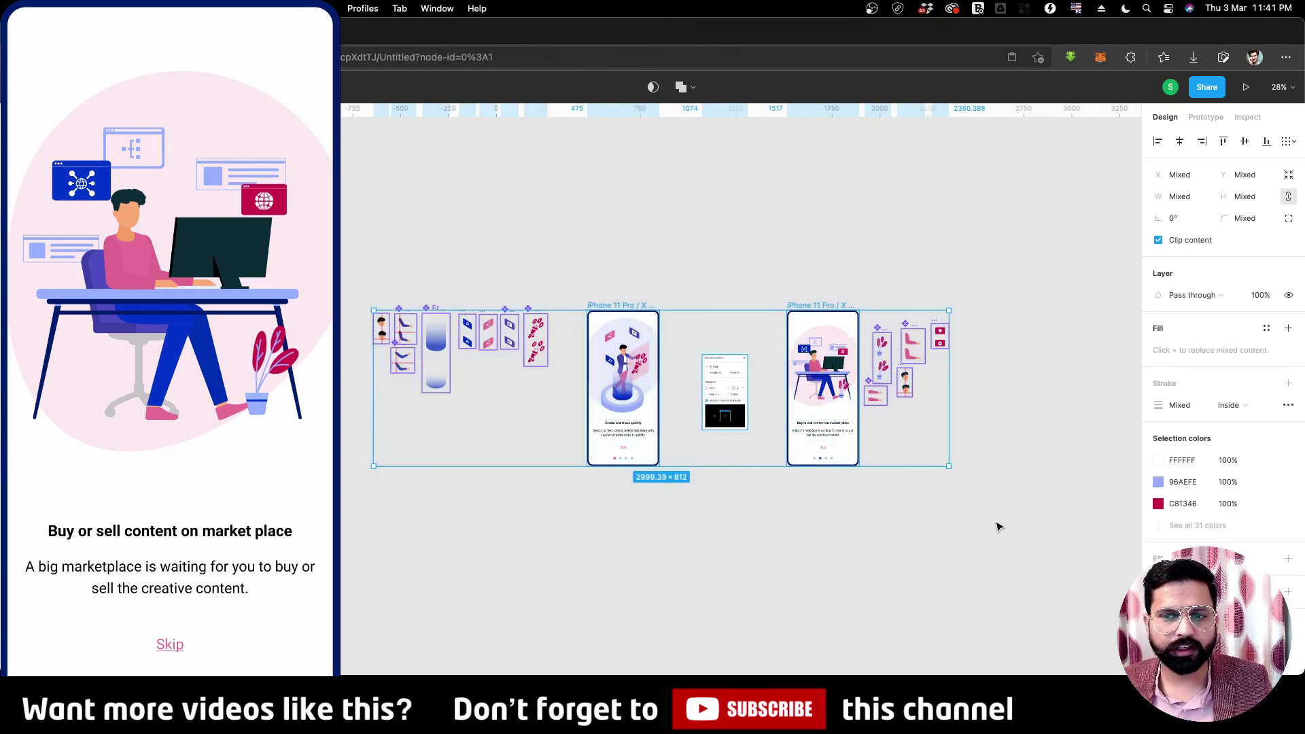
left_click(997, 528)
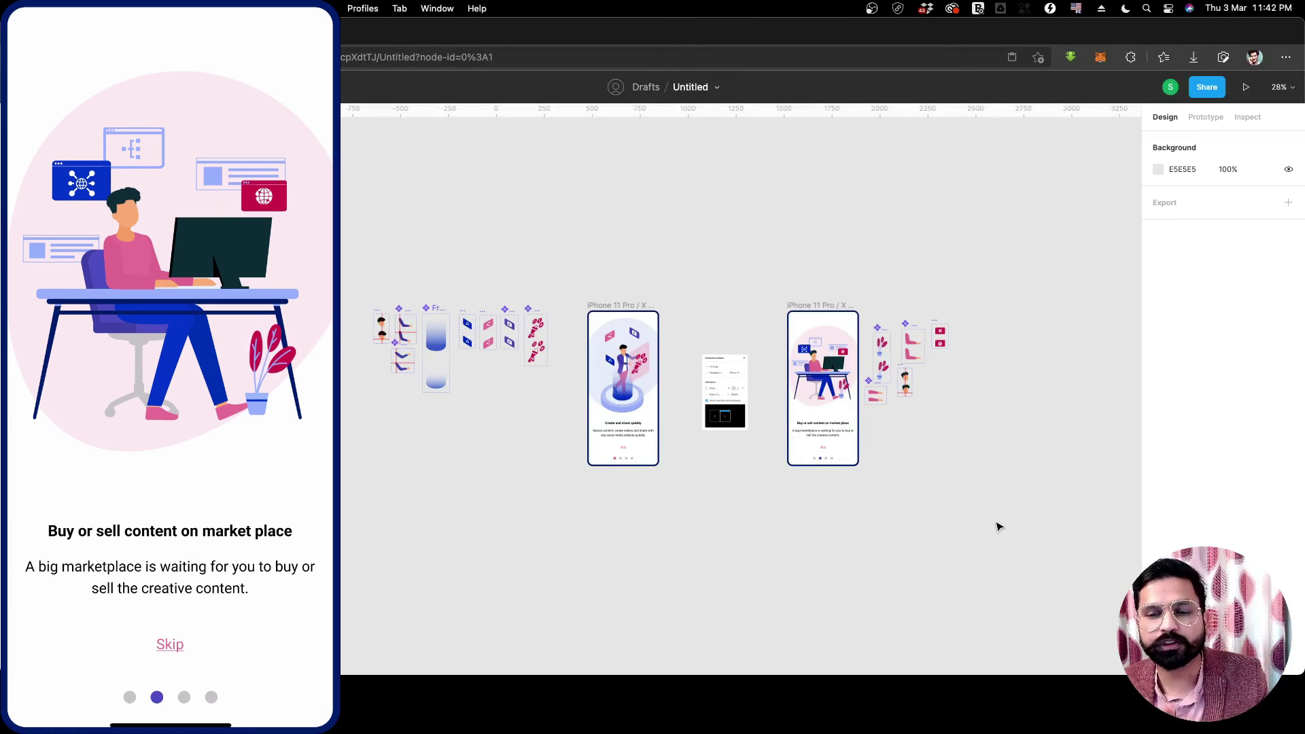
scroll(869, 425, "up", 5)
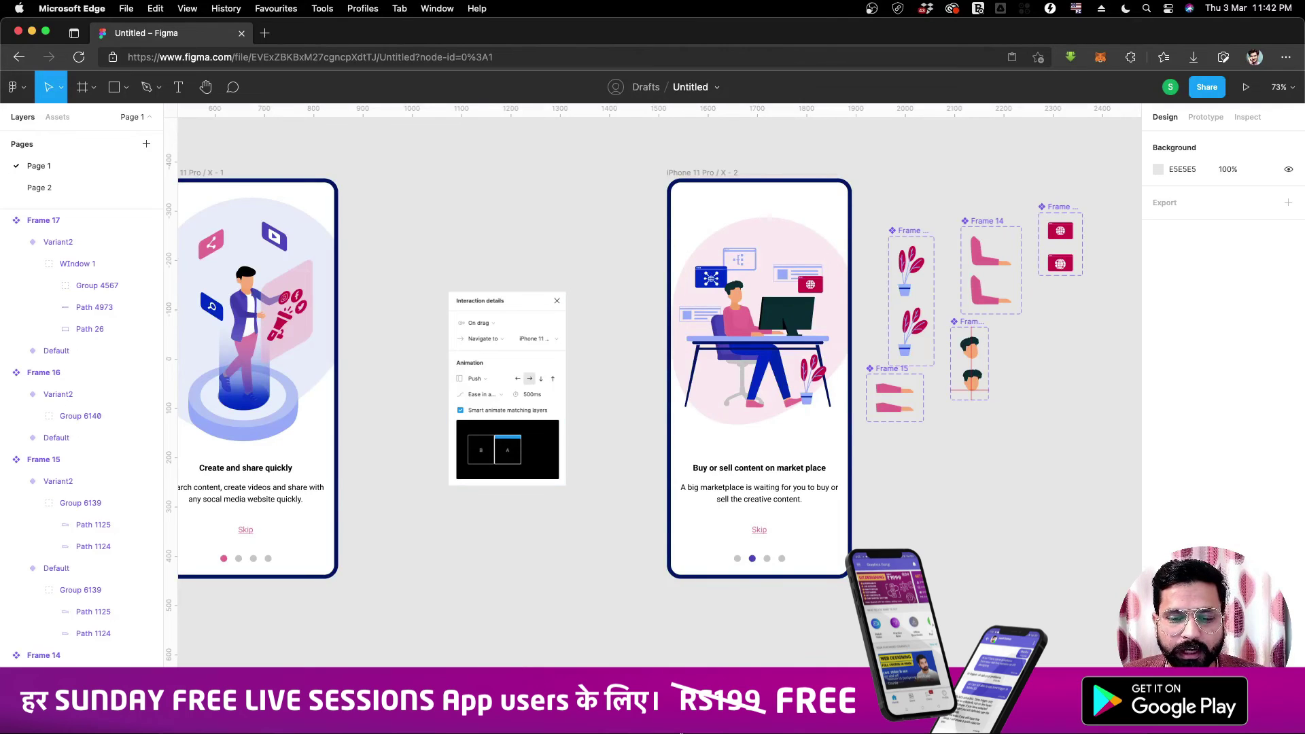
Switch to Adobe XD and look through the Illustrations Kit's separate graphics, standing and sitting figures, and 3D isometric artboards.
left_click(702, 700)
scroll(666, 445, "up", 1)
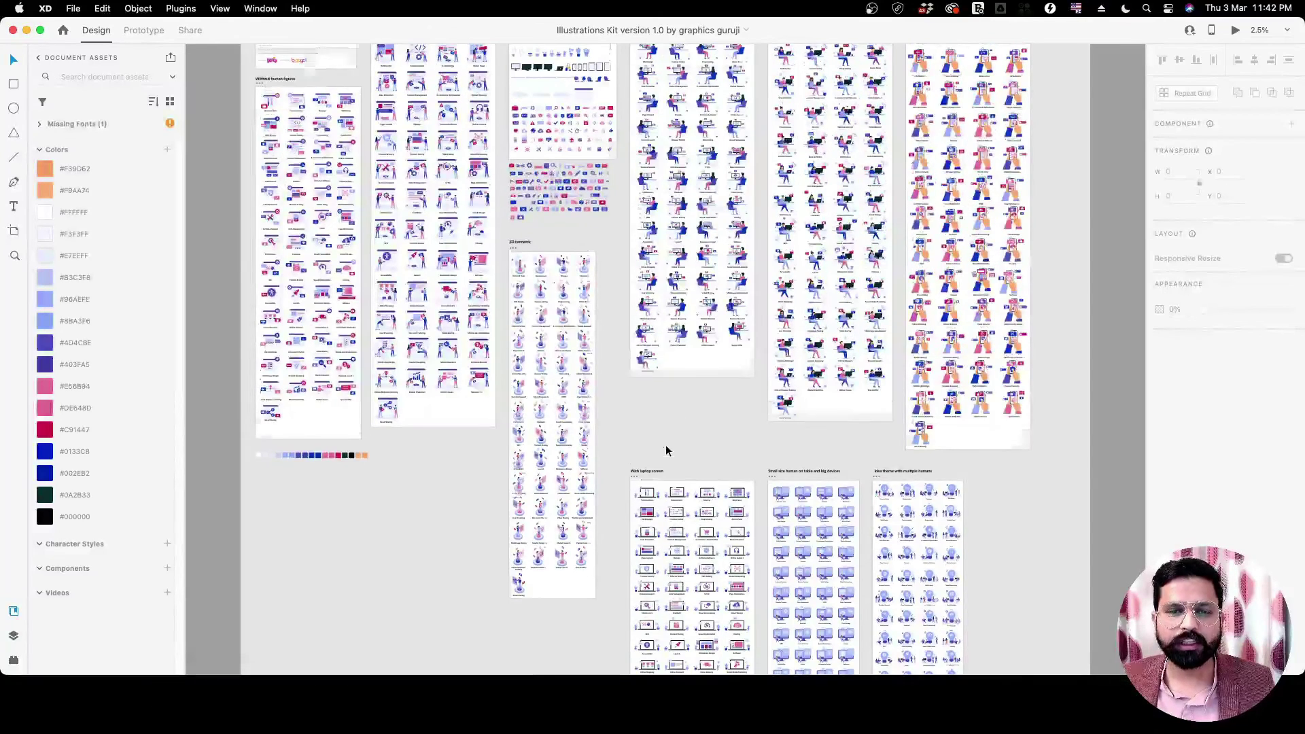
scroll(666, 449, "up", 2)
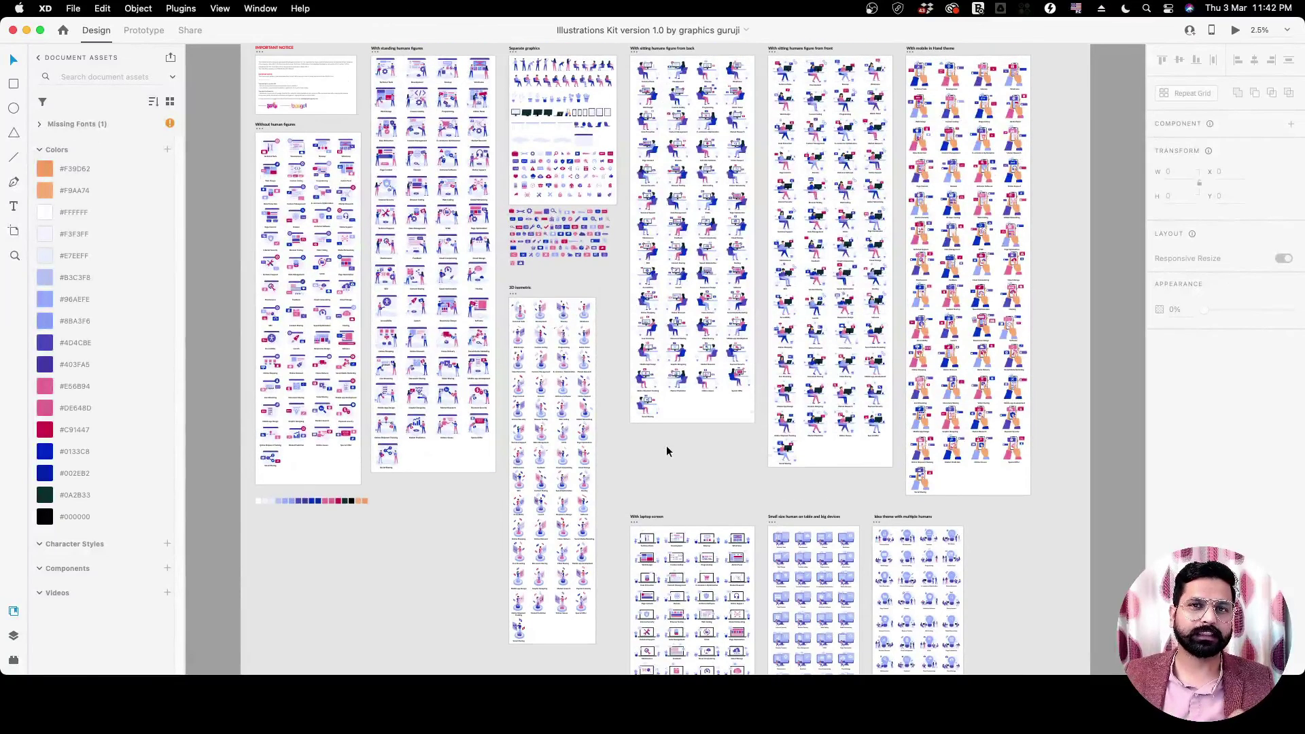
scroll(666, 447, "up", 1)
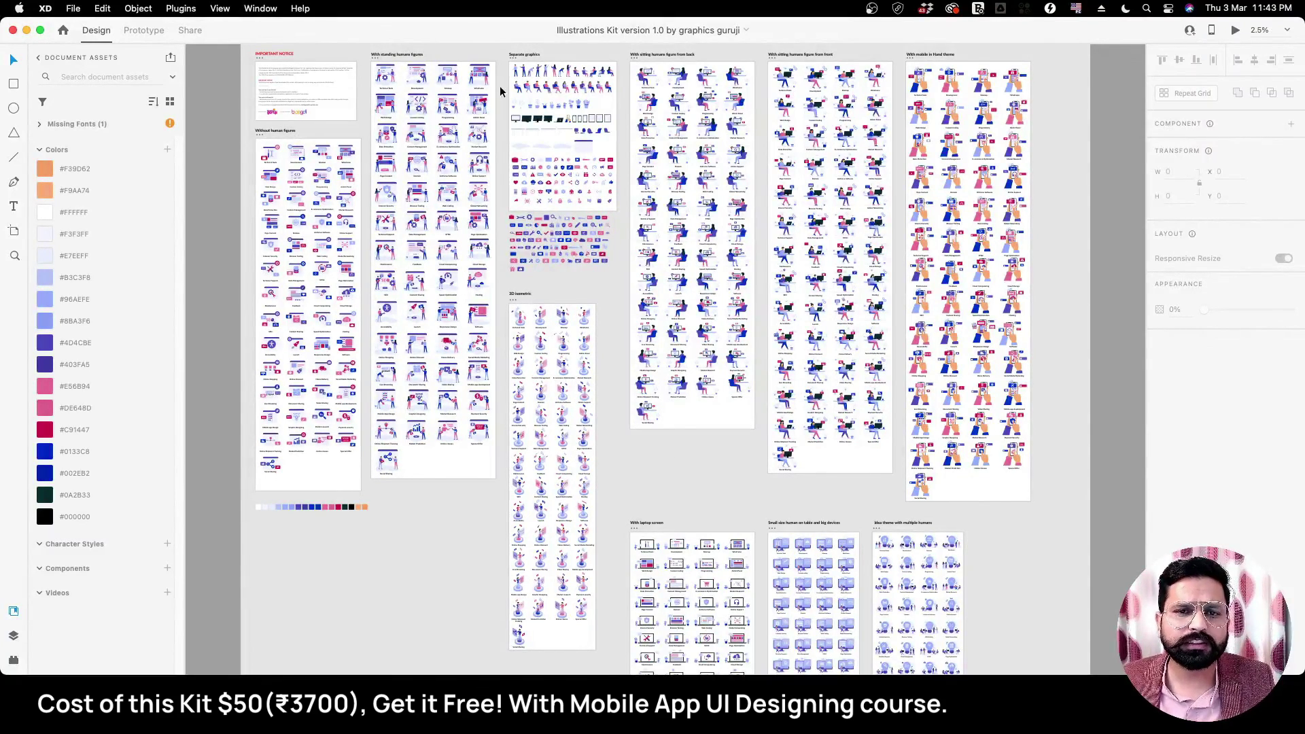
scroll(554, 63, "up", 5)
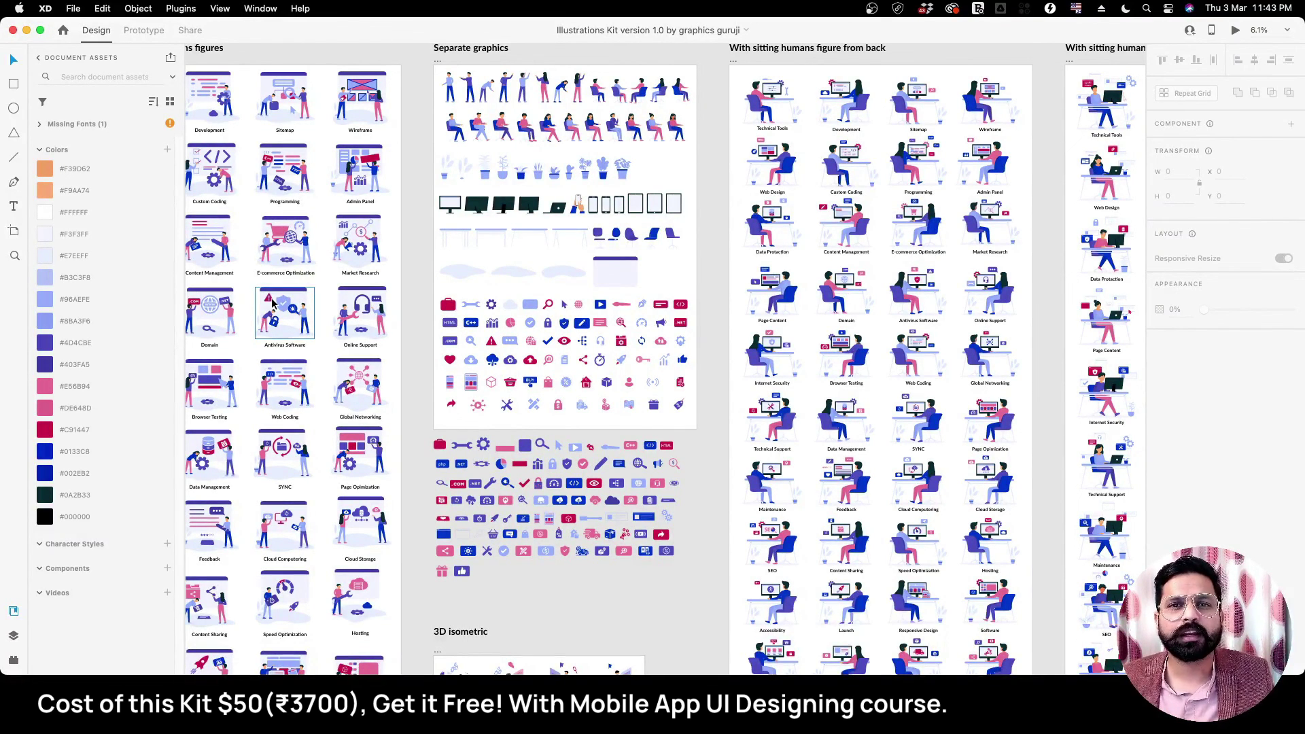
scroll(334, 249, "up", 2)
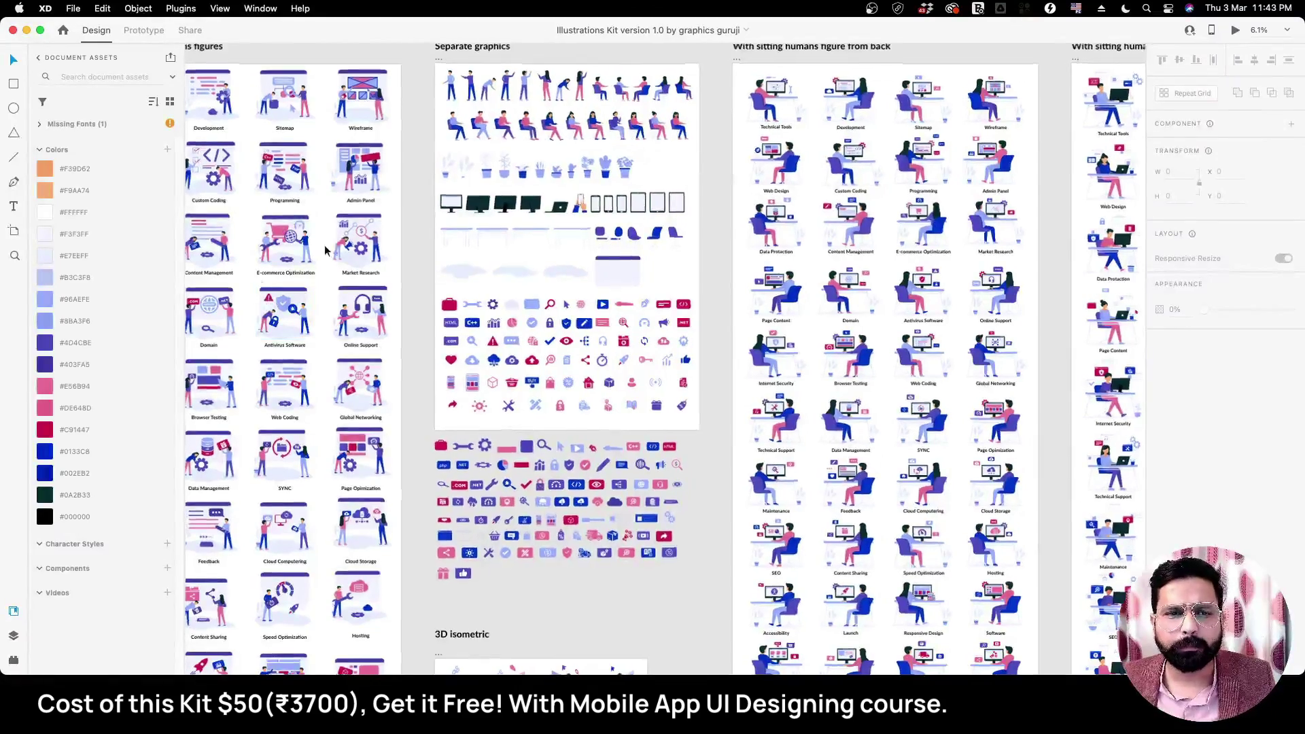
scroll(334, 250, "down", 5)
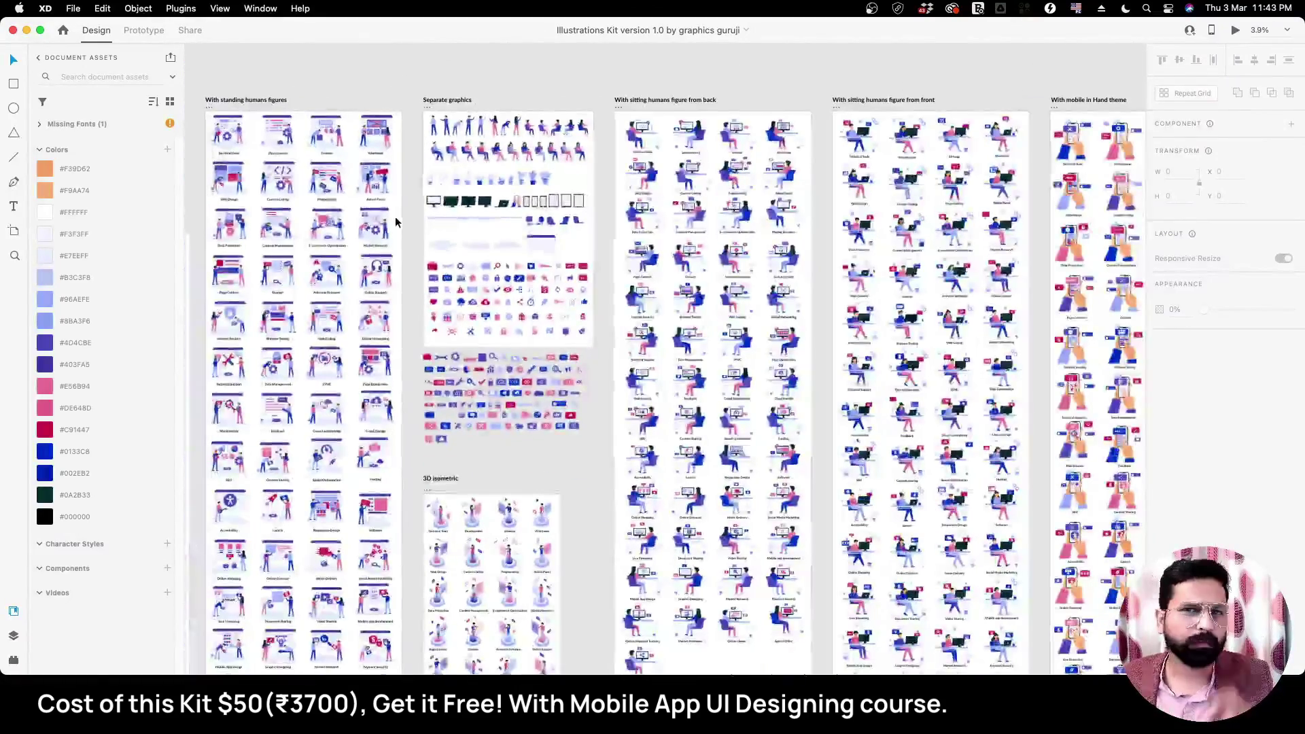